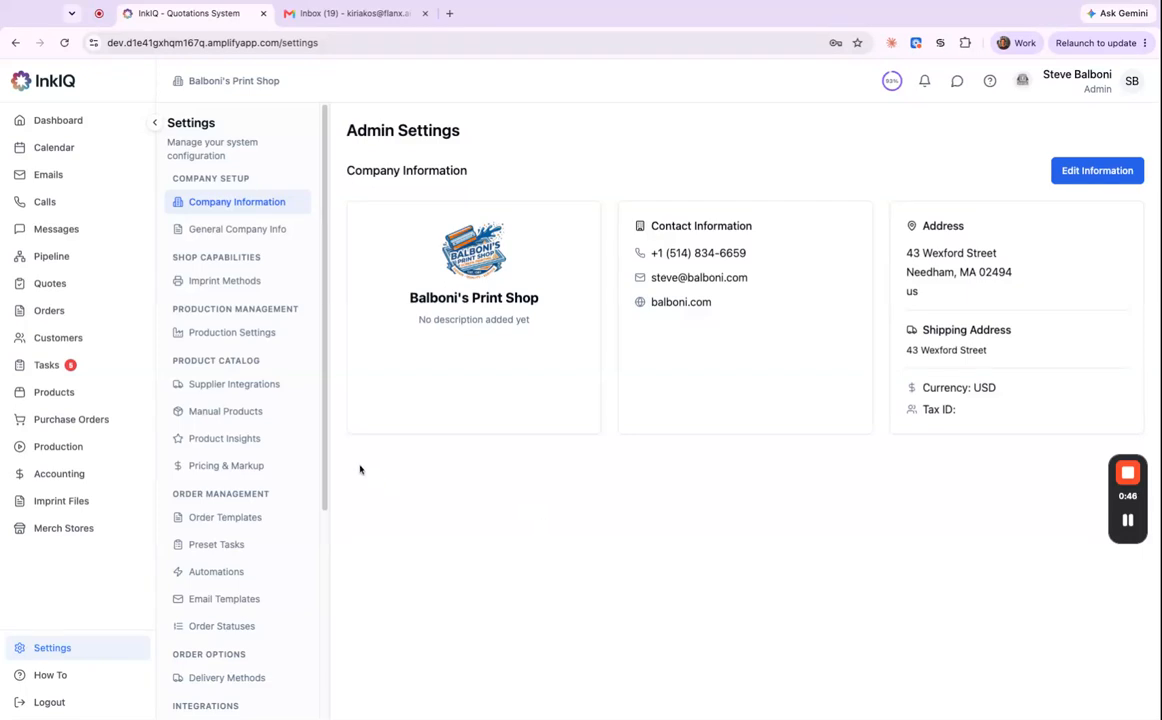
# Review Supplier Integrations: Gemline, PCNA, SanMar, SanMar (Canada) and Spector & Co are enabled.
pyautogui.click(266, 387)
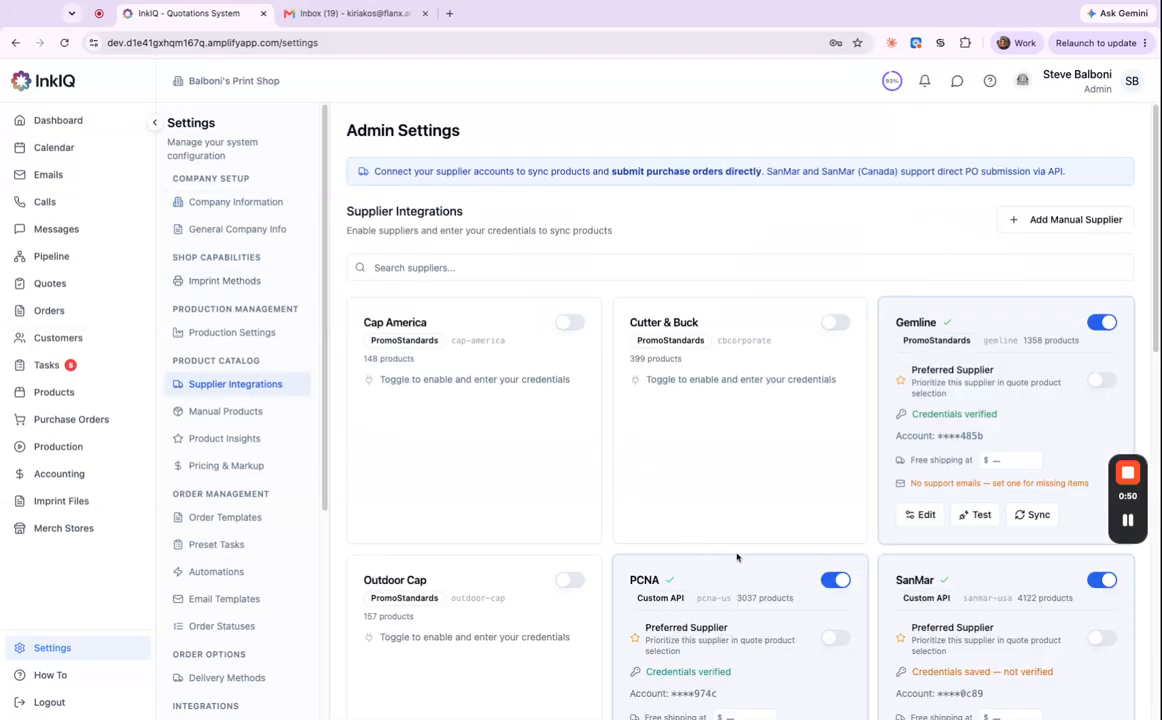
pyautogui.scroll(-1, 743, 574)
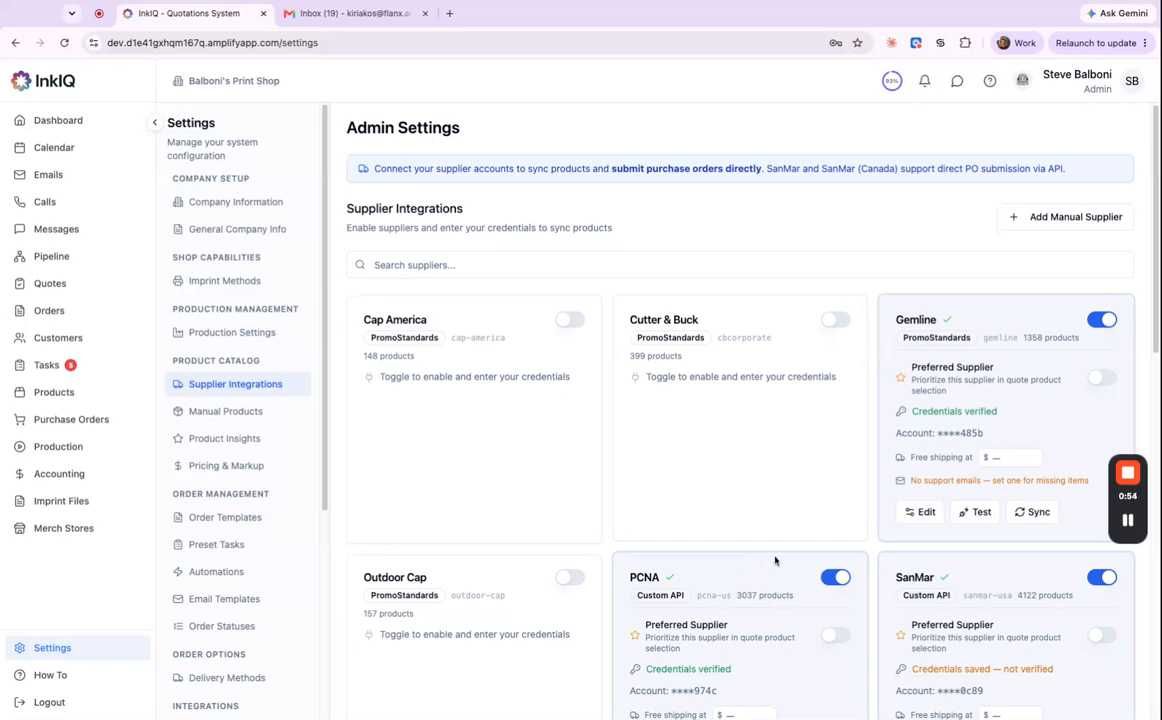
pyautogui.scroll(-6, 772, 561)
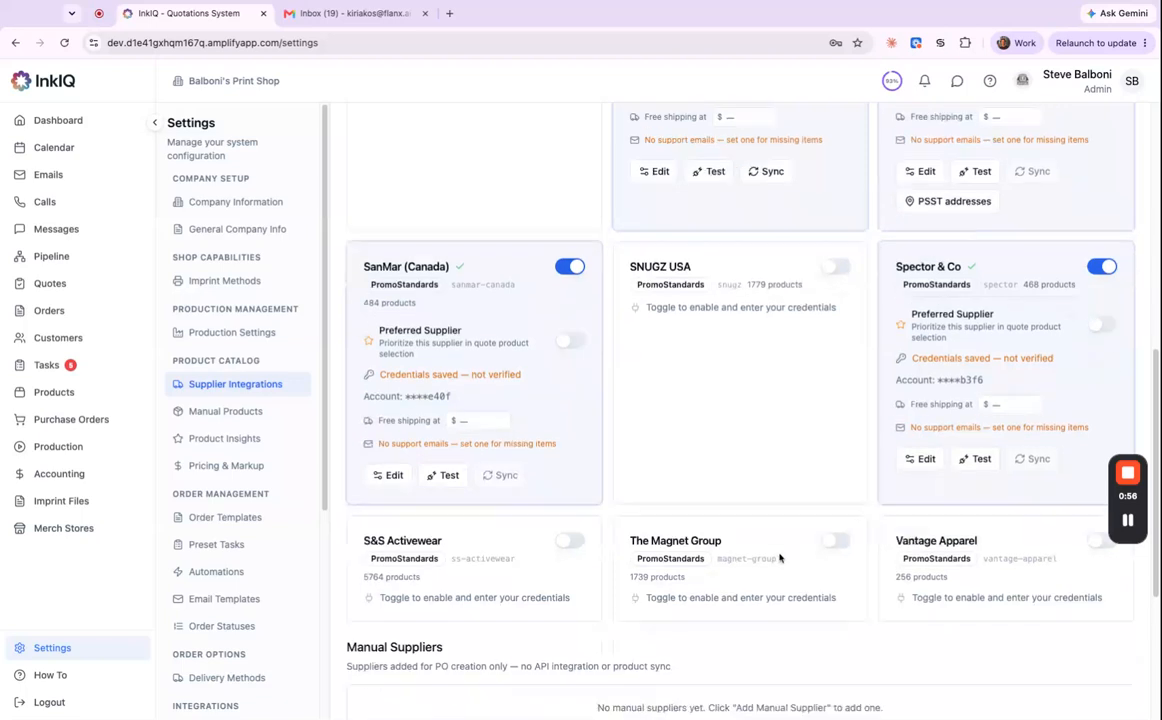
pyautogui.scroll(-2, 784, 540)
pyautogui.scroll(1, 790, 520)
pyautogui.scroll(6, 800, 480)
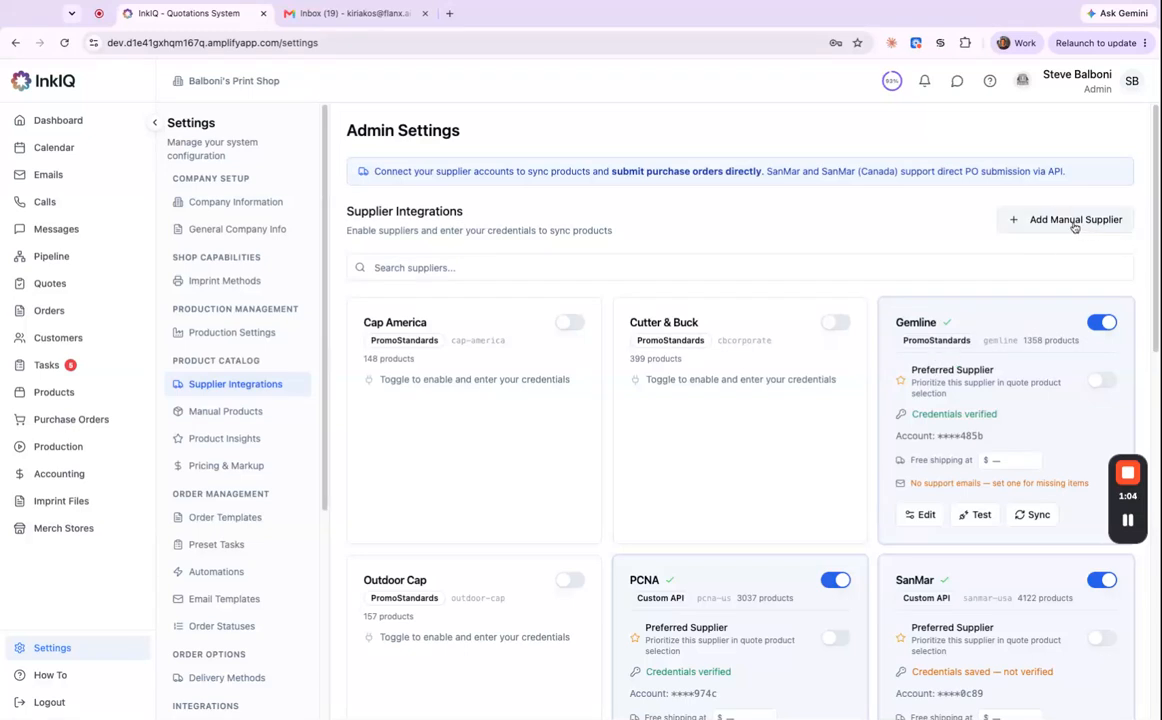
# Preview the Add Manual Supplier and Add Product forms without saving, then view Product Insights.
pyautogui.click(1074, 227)
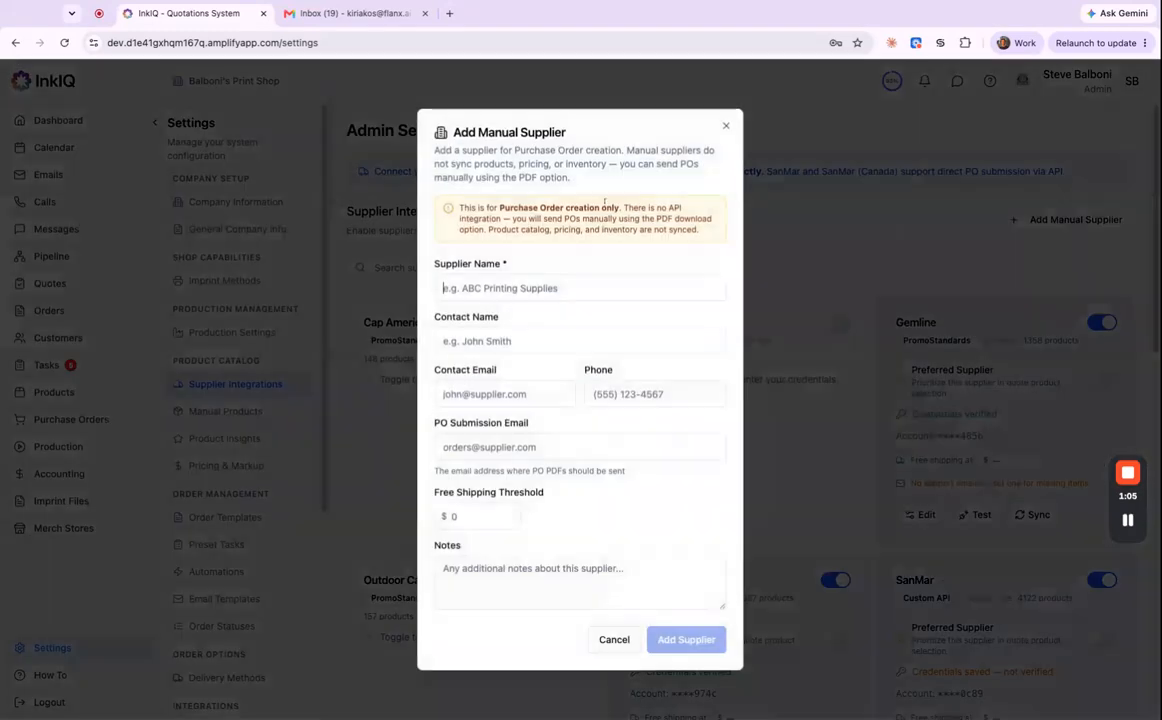
pyautogui.click(725, 124)
pyautogui.click(238, 412)
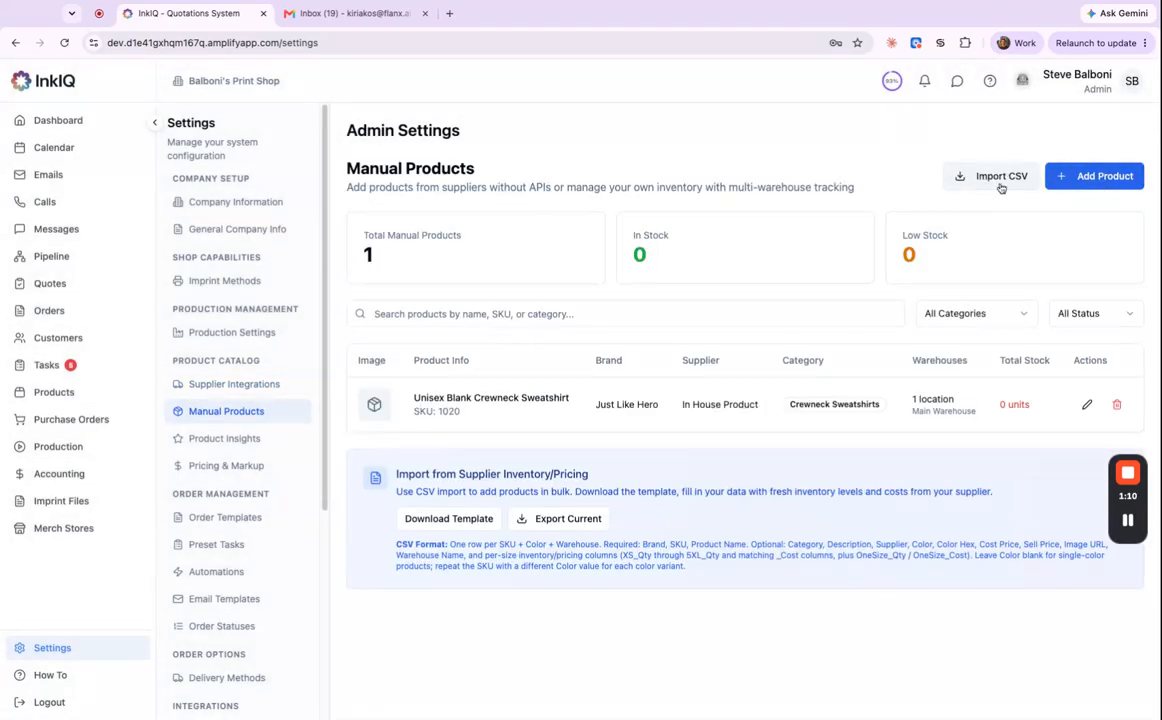
pyautogui.click(1110, 176)
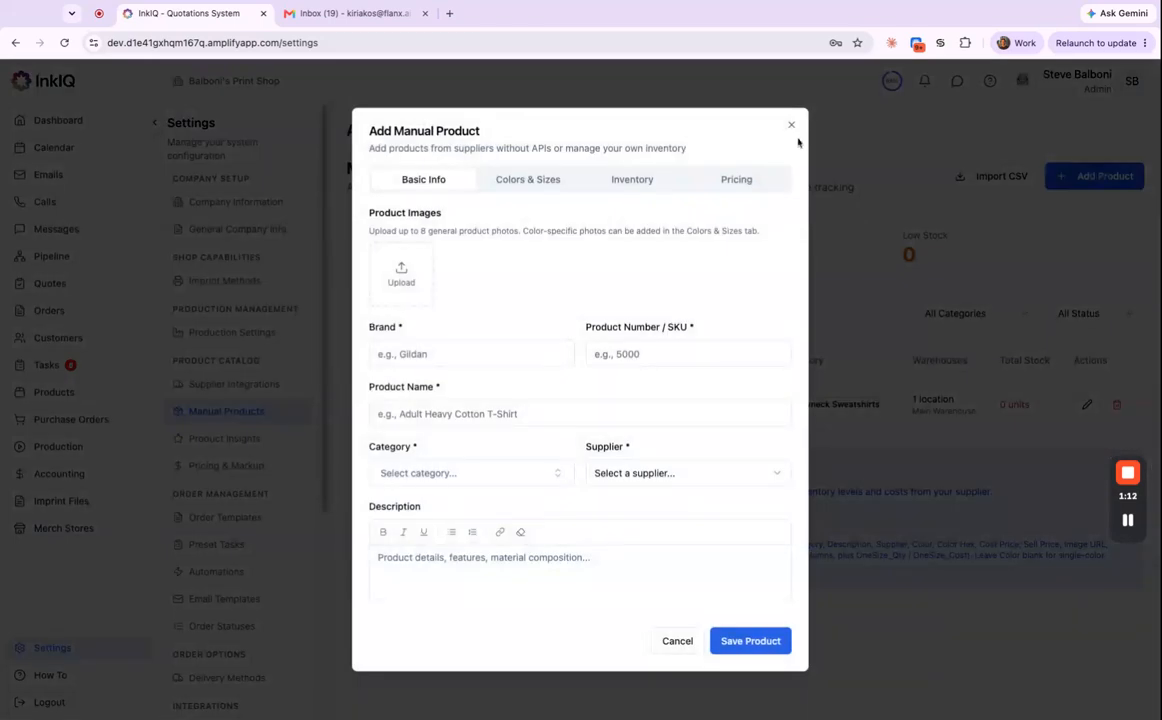
pyautogui.click(791, 126)
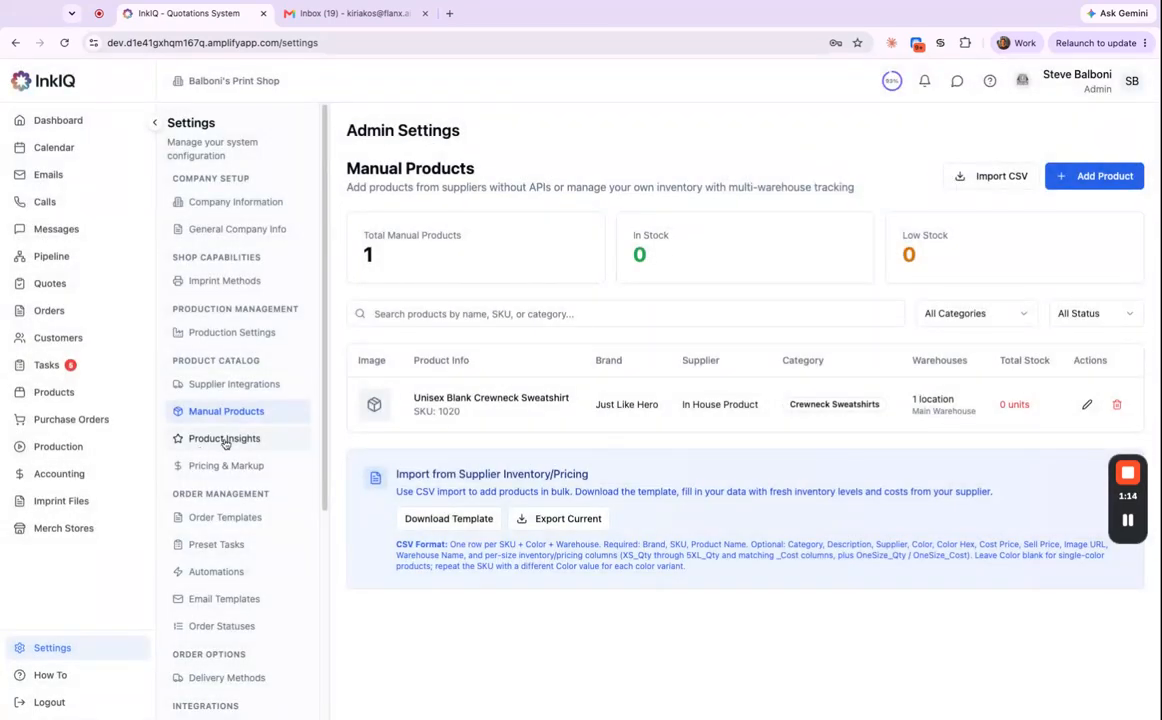
pyautogui.click(225, 440)
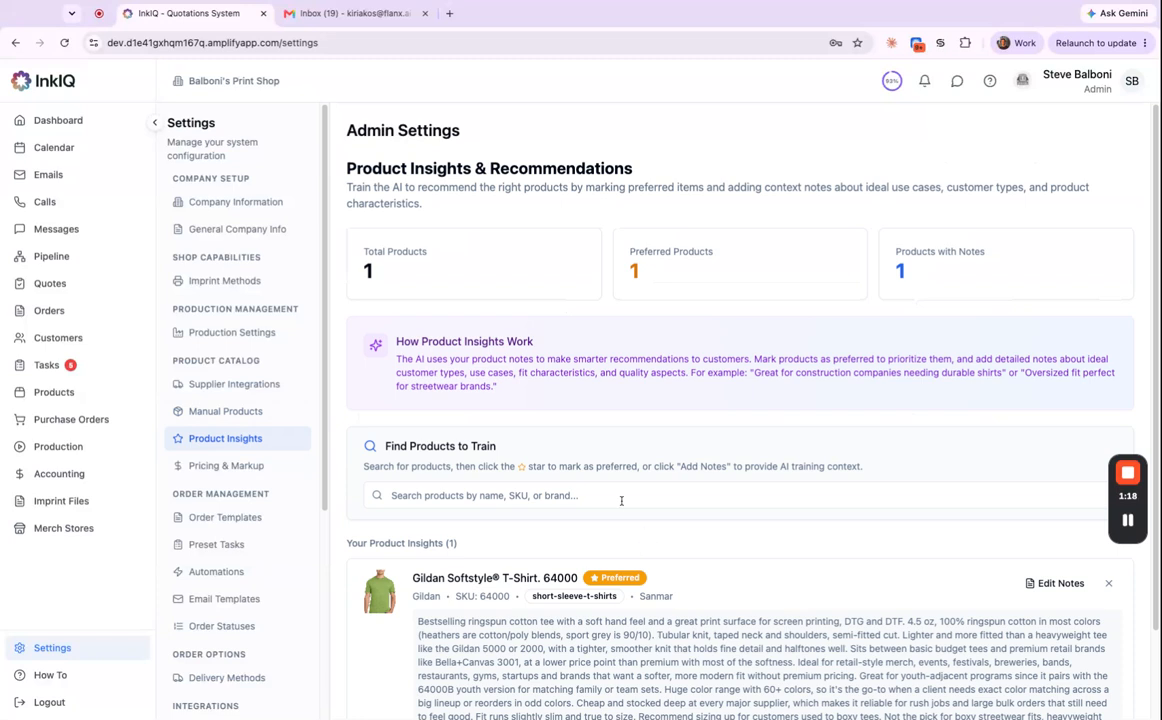
pyautogui.scroll(-2, 618, 502)
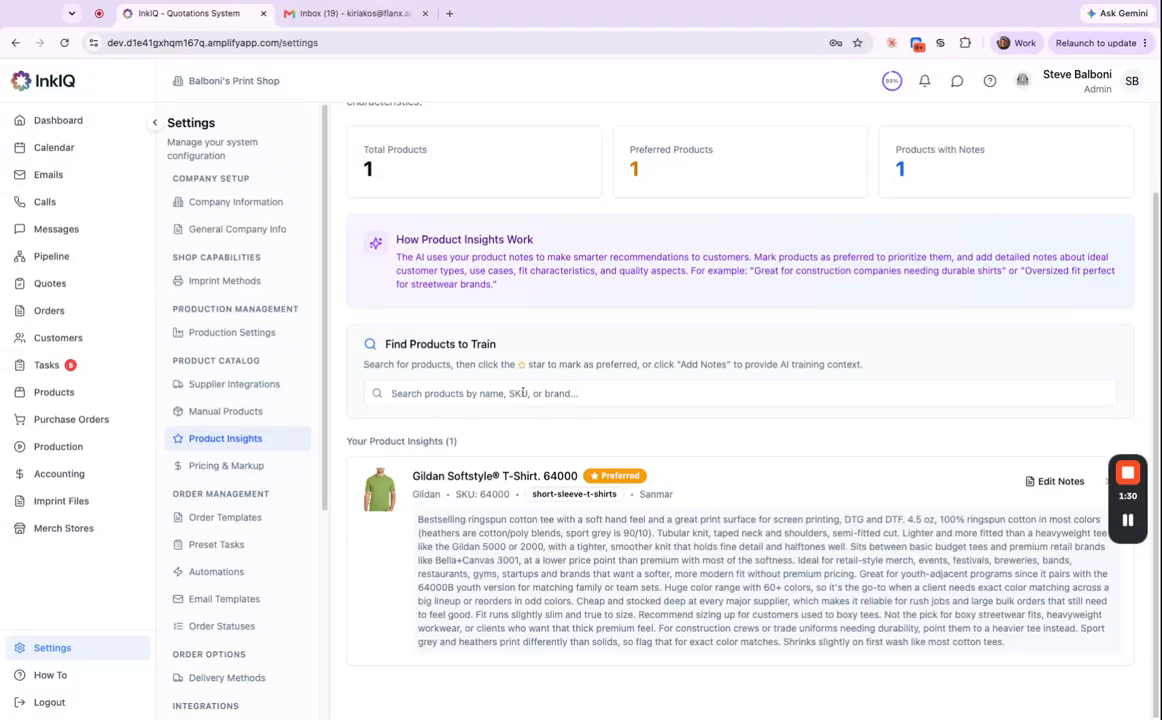
pyautogui.write('6500')
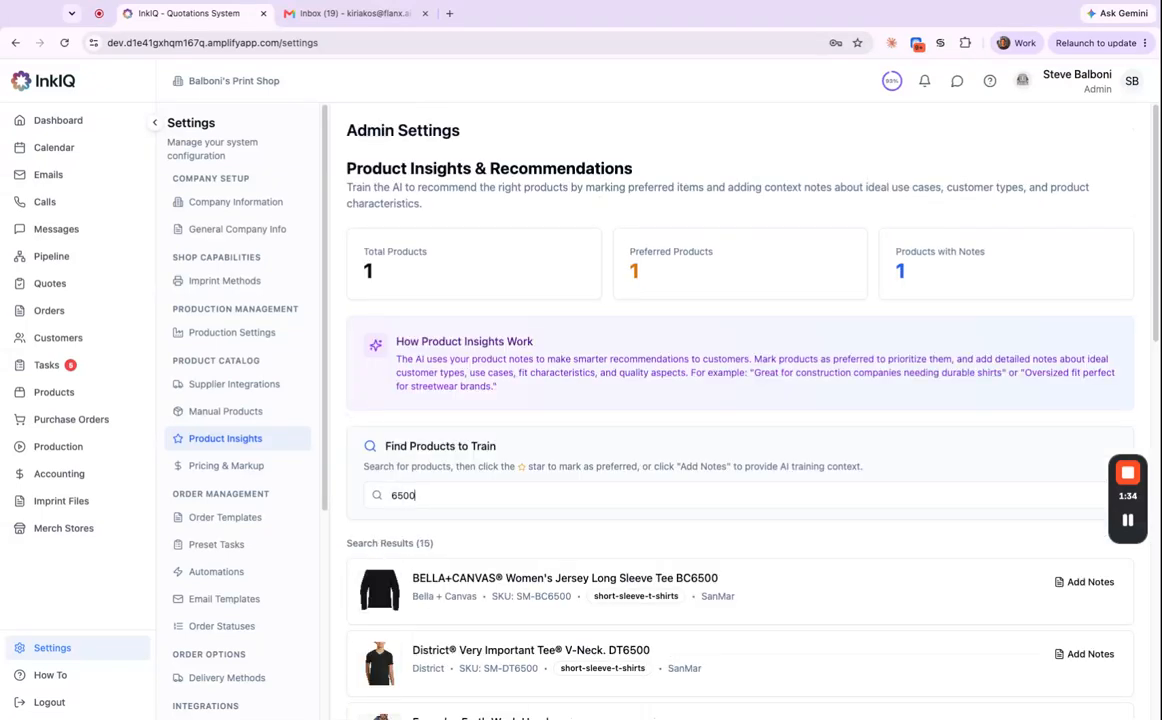
pyautogui.write('0')
pyautogui.scroll(-1, 800, 545)
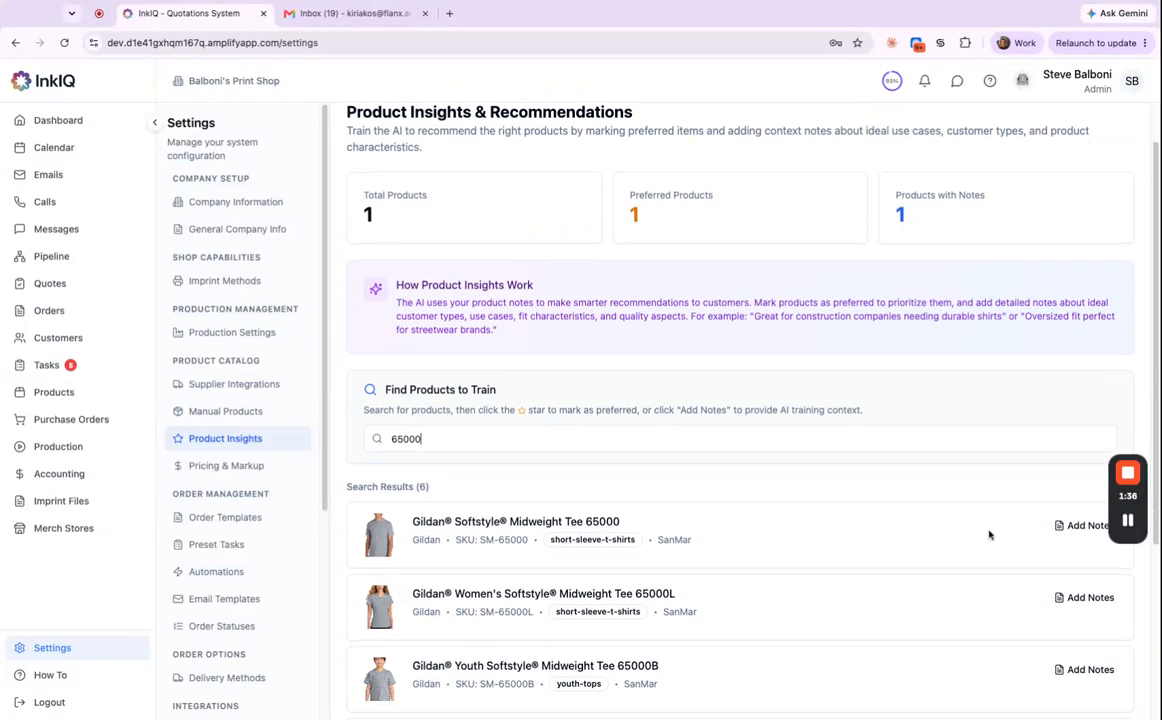
pyautogui.click(1068, 530)
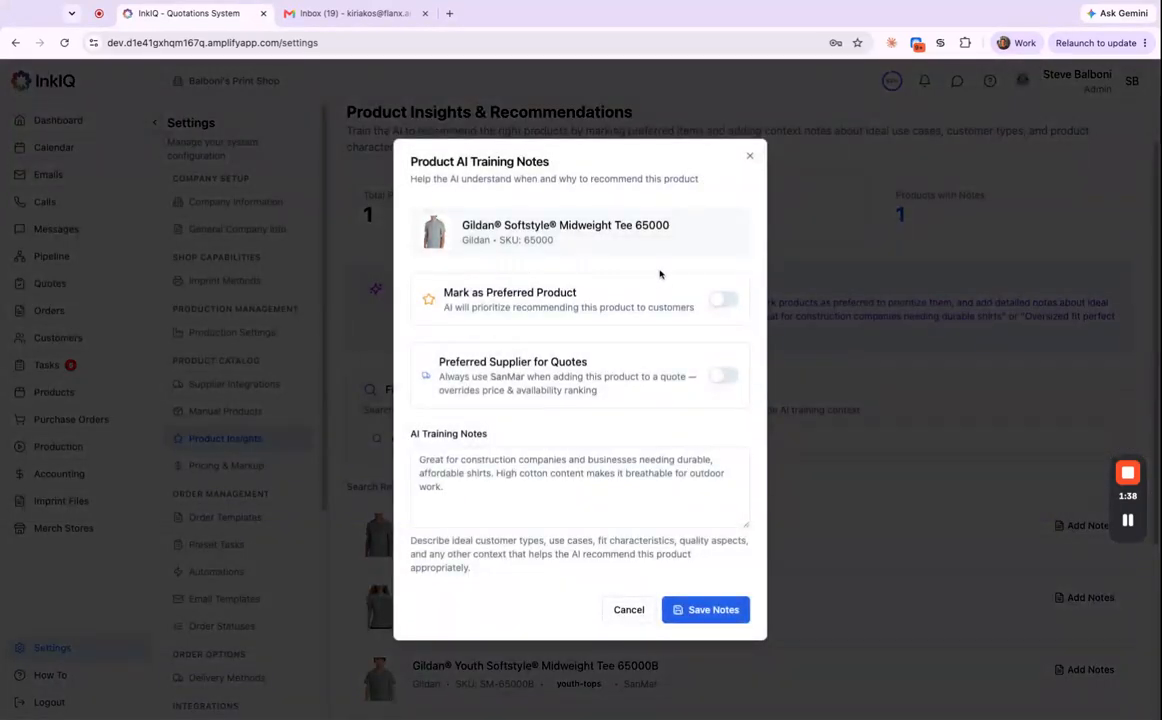
pyautogui.click(727, 300)
pyautogui.click(749, 156)
pyautogui.tripleClick(887, 436)
pyautogui.press('BackSpace')
pyautogui.scroll(-1, 555, 533)
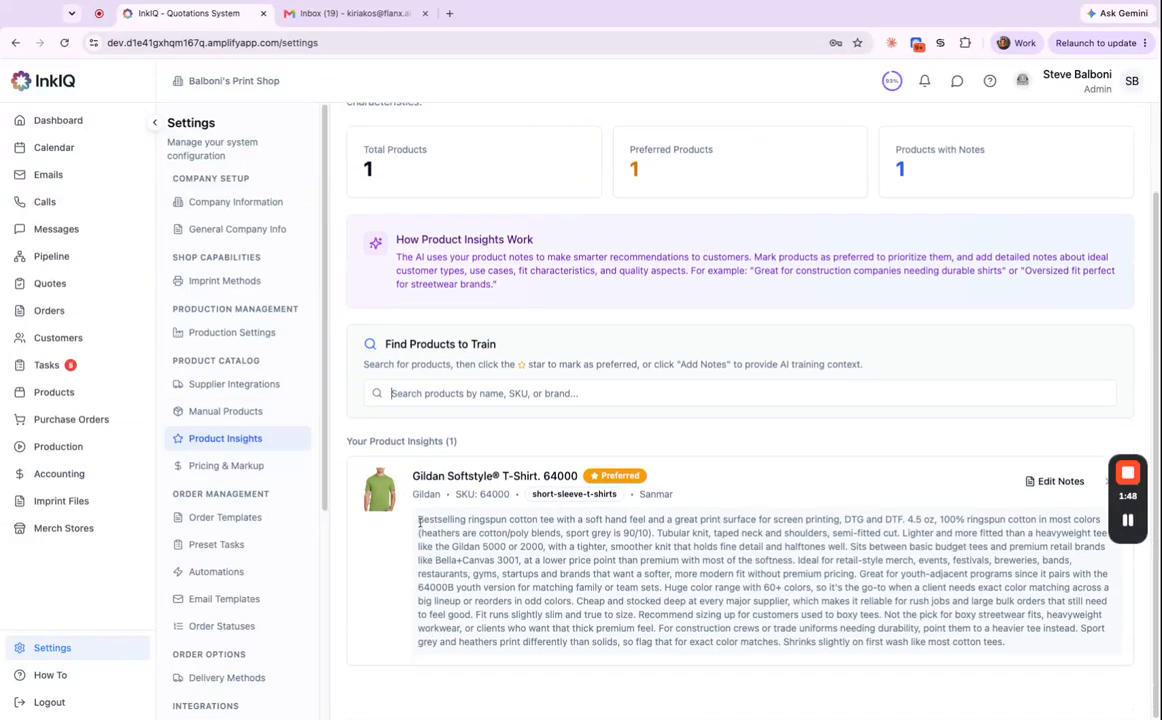
pyautogui.moveTo(419, 521); pyautogui.dragTo(1005, 642)
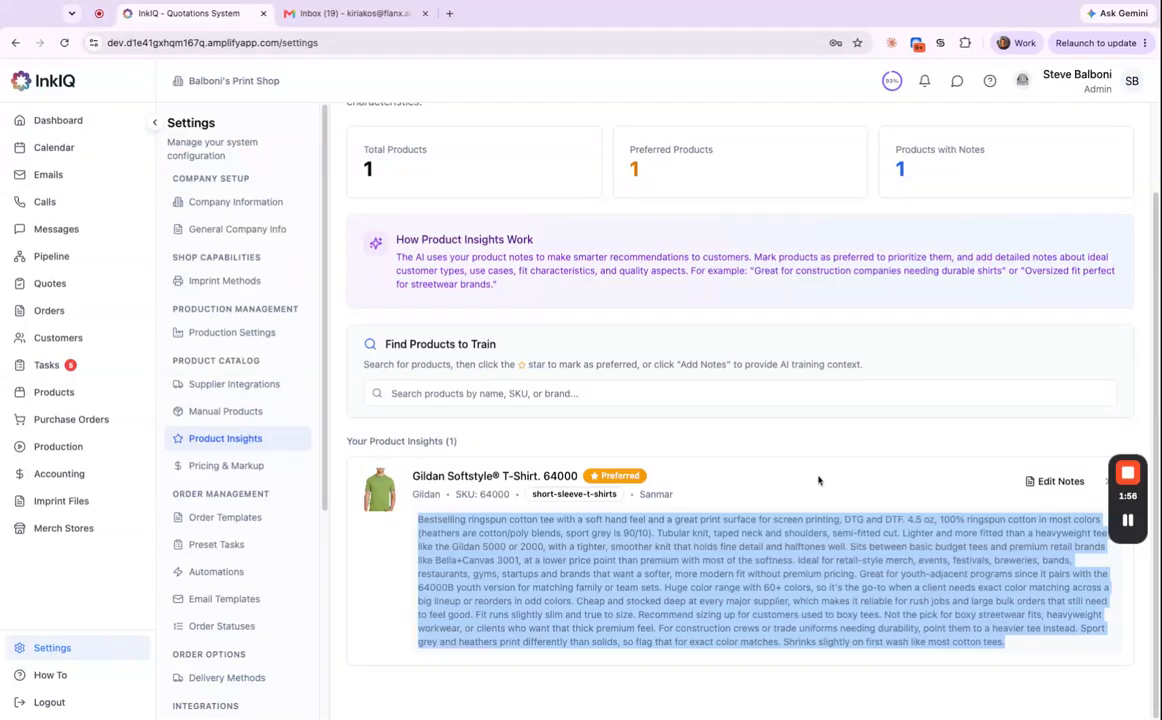
pyautogui.click(745, 437)
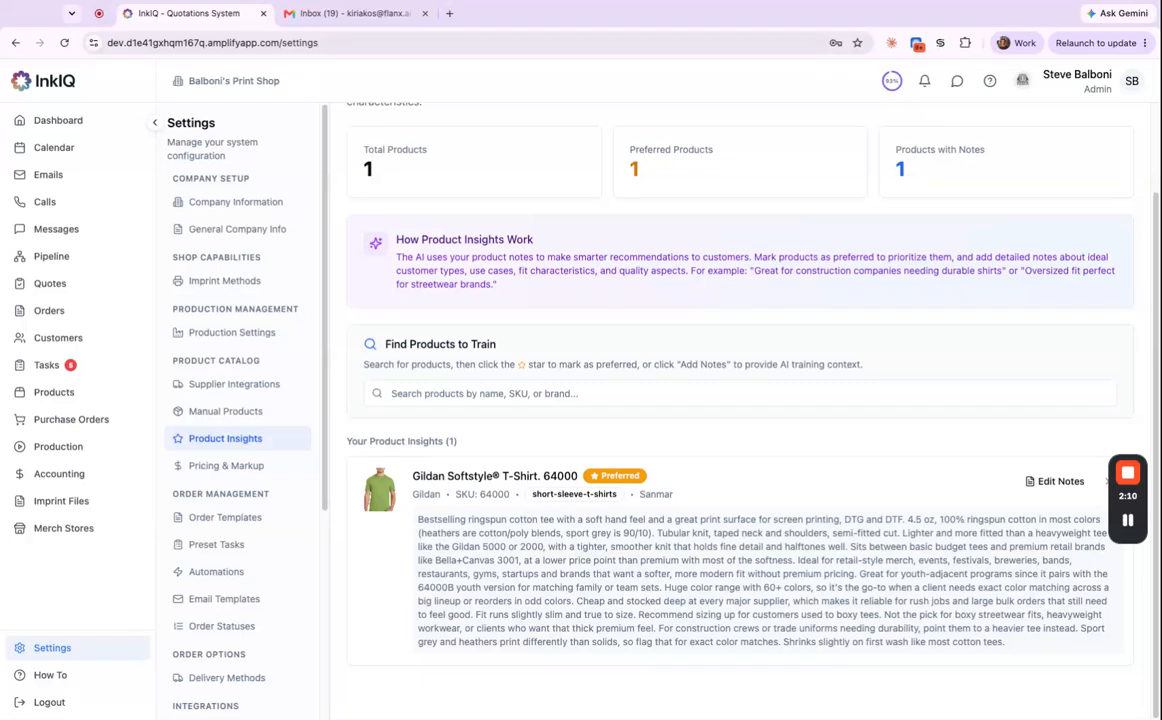
# In Pricing & Markup, start a Customer-Specific pricing profile, then cancel it.
pyautogui.click(255, 472)
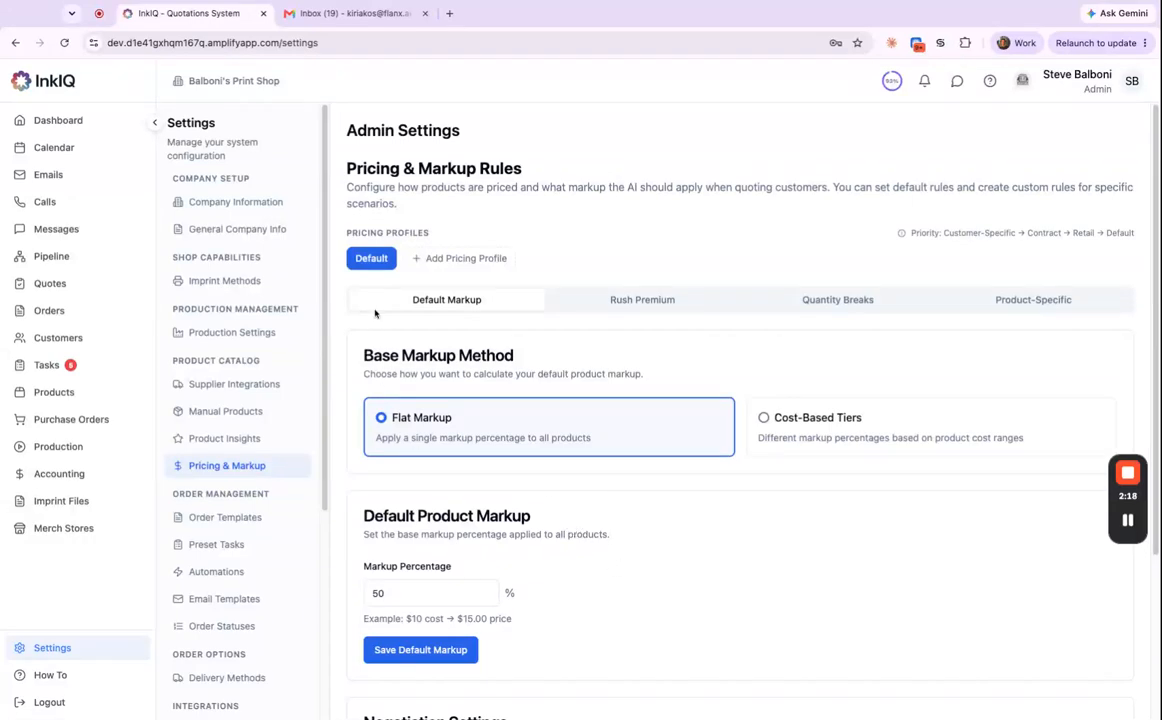
pyautogui.click(462, 260)
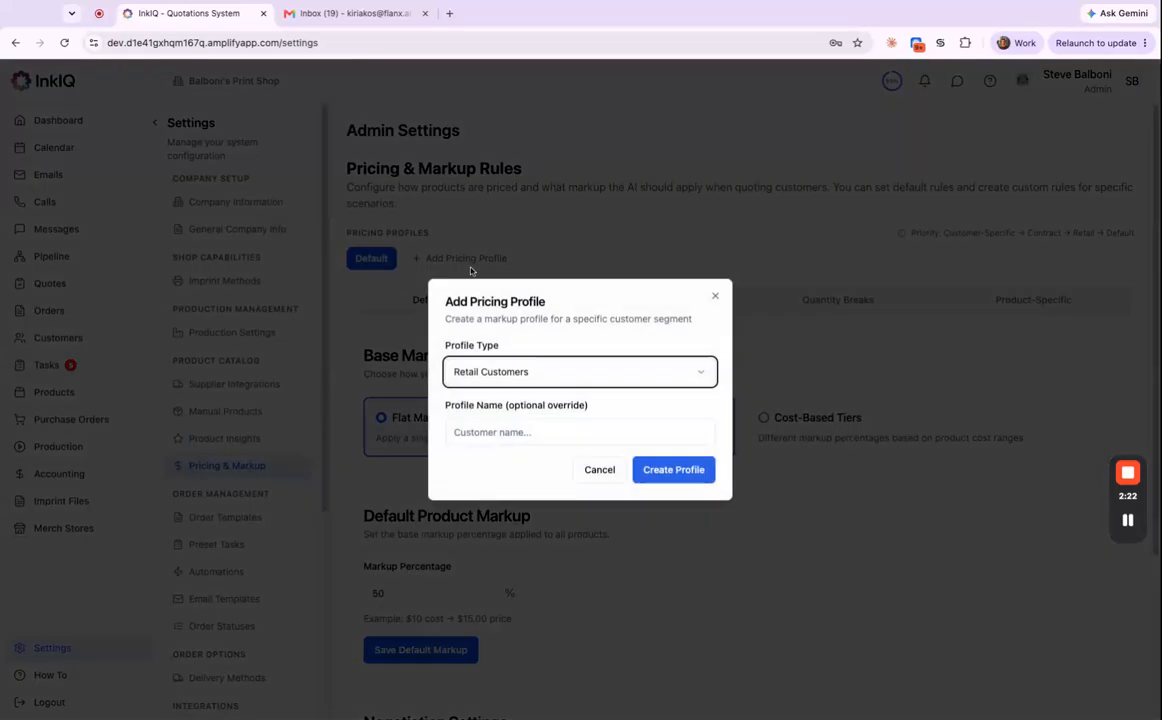
pyautogui.click(574, 373)
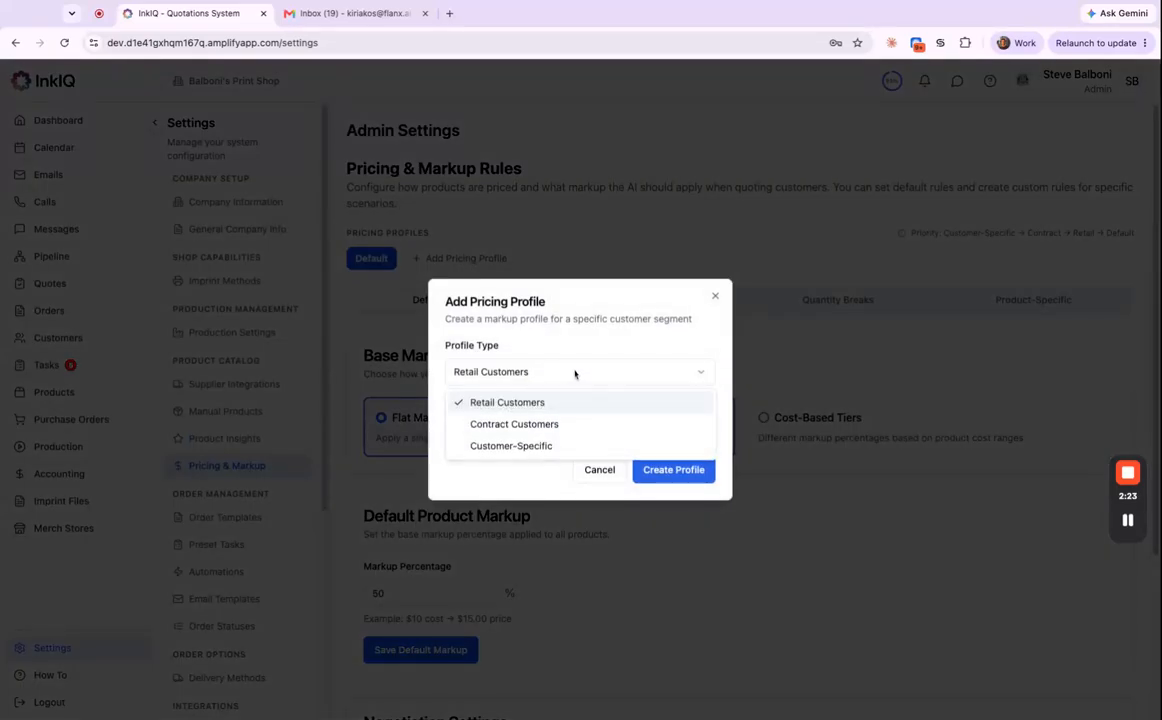
pyautogui.click(546, 446)
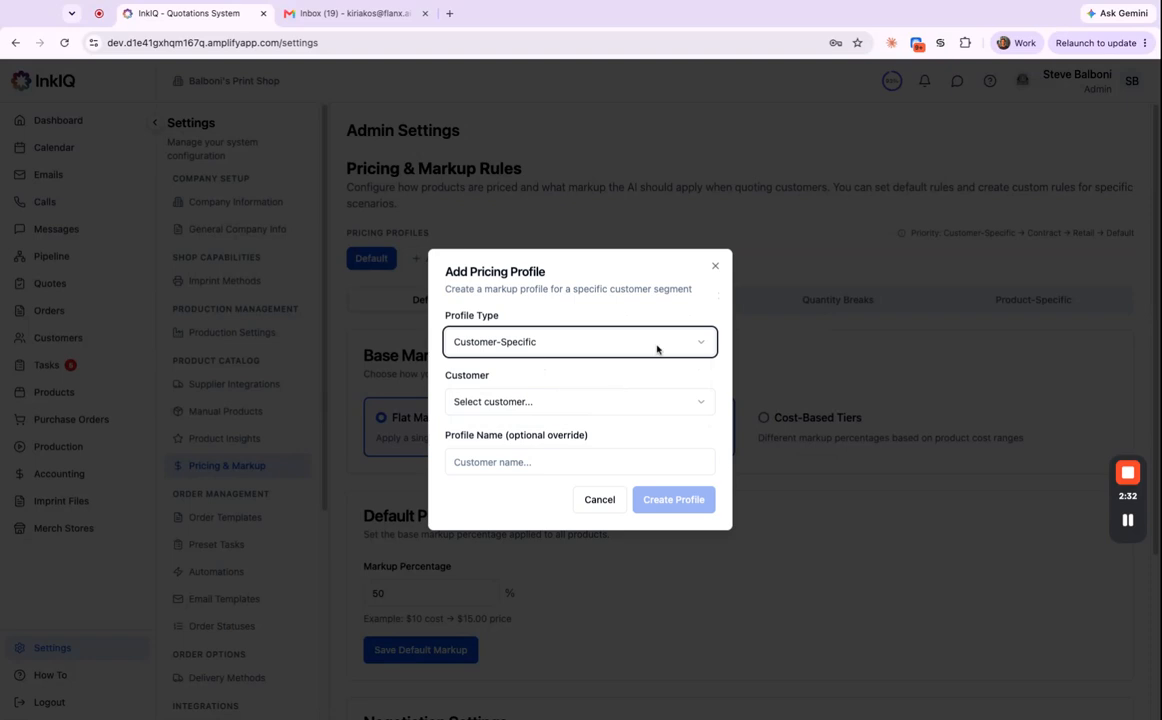
pyautogui.click(693, 340)
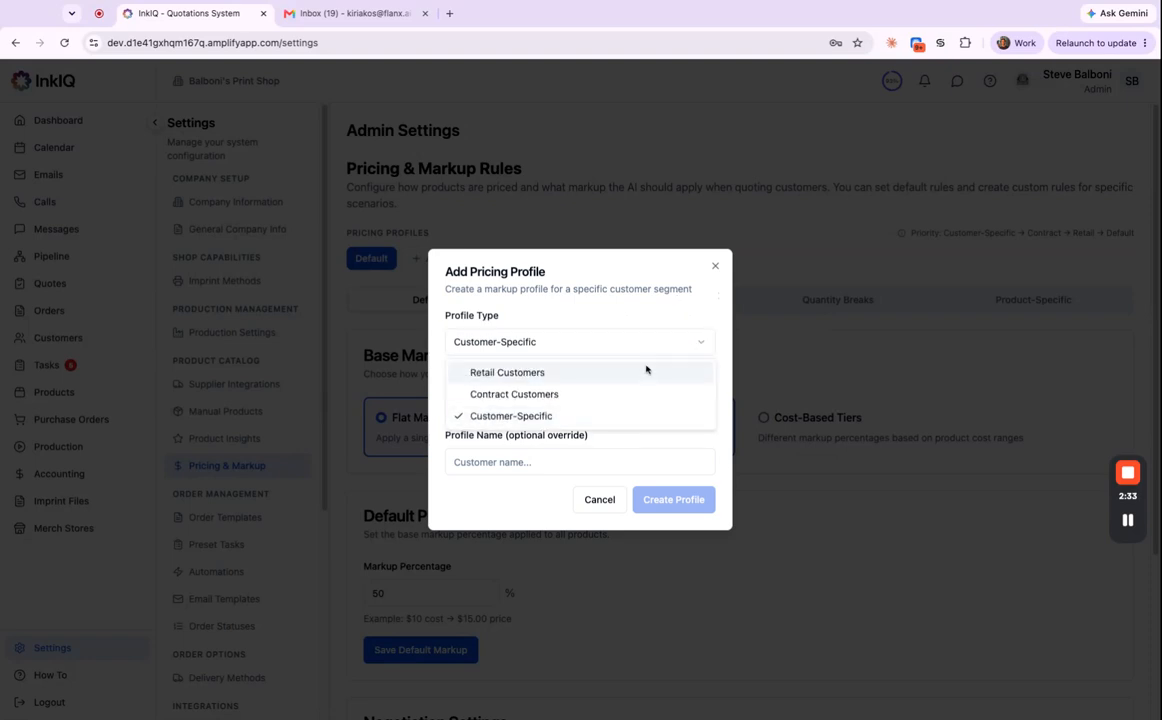
pyautogui.click(715, 266)
pyautogui.click(715, 267)
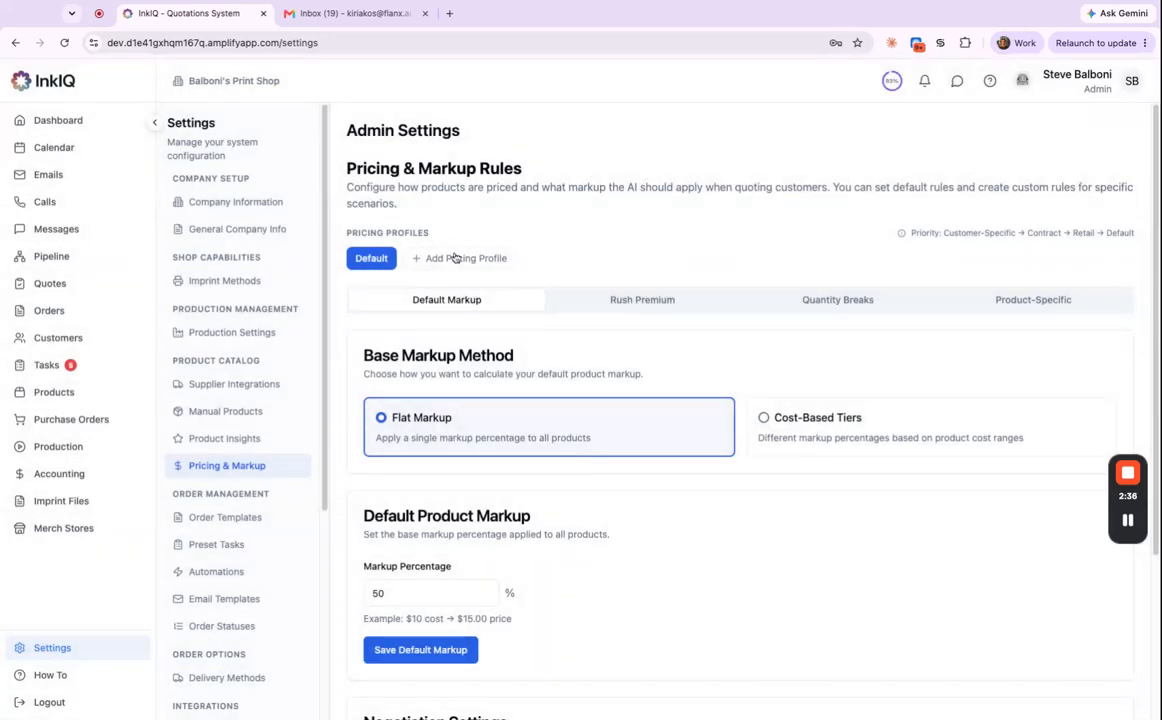
# Try Cost-Based Tiers, revert to 50% Flat Markup, and view rush premiums (3-Day 75%, 5-Day 25%).
pyautogui.scroll(-1, 660, 412)
pyautogui.scroll(-1, 665, 406)
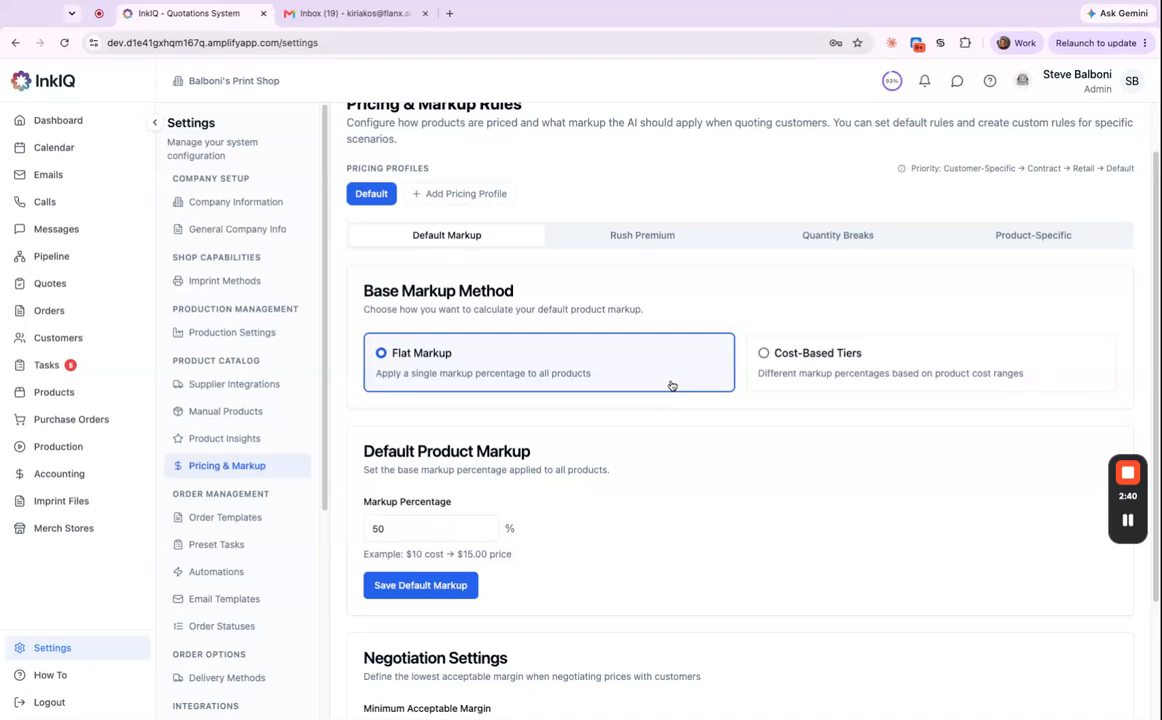
pyautogui.scroll(-1, 669, 388)
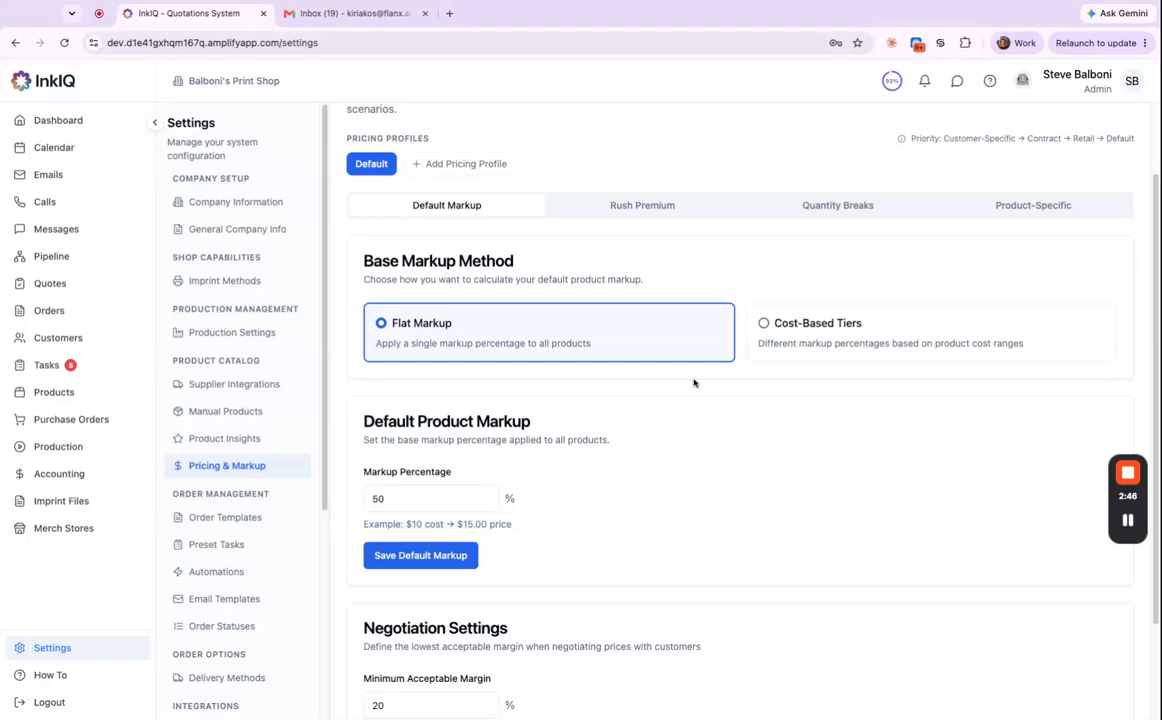
pyautogui.click(822, 347)
pyautogui.scroll(-3, 822, 347)
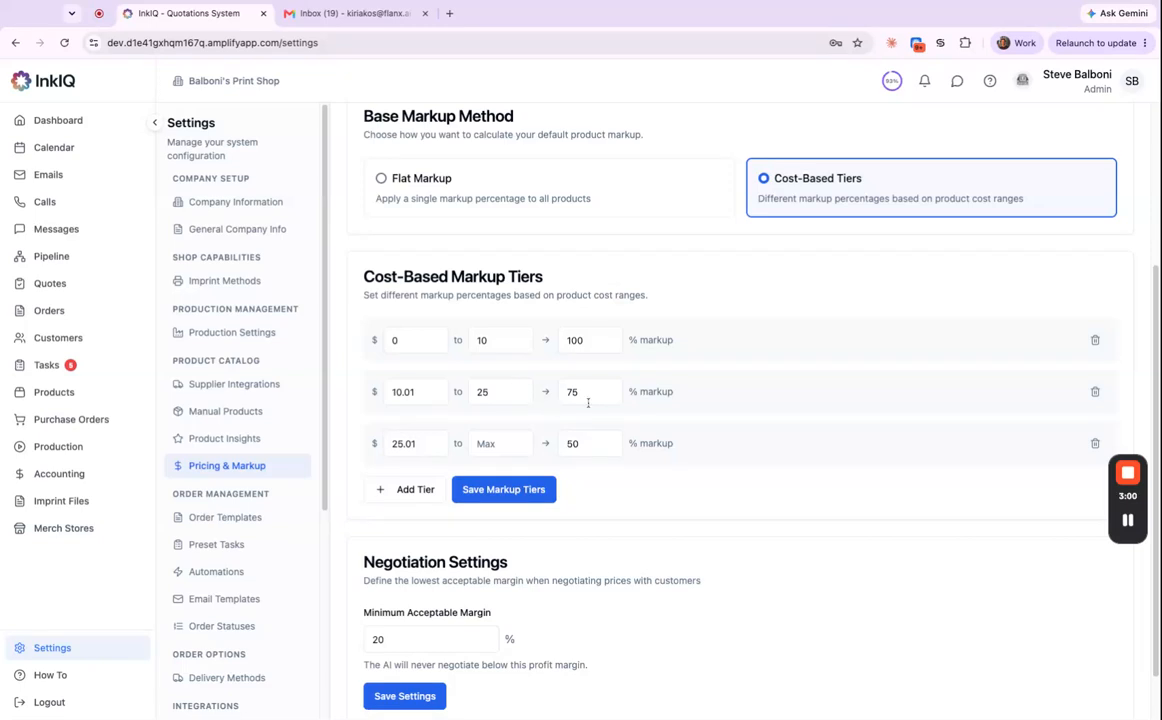
pyautogui.scroll(2, 595, 406)
pyautogui.click(585, 328)
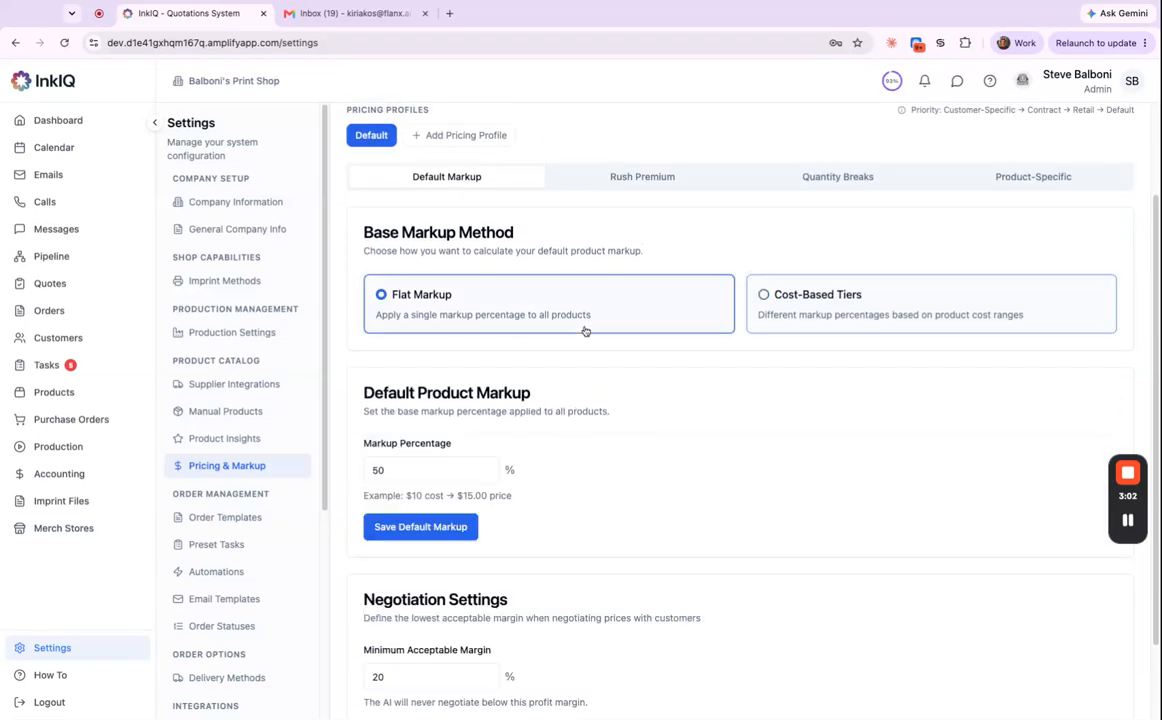
pyautogui.click(638, 176)
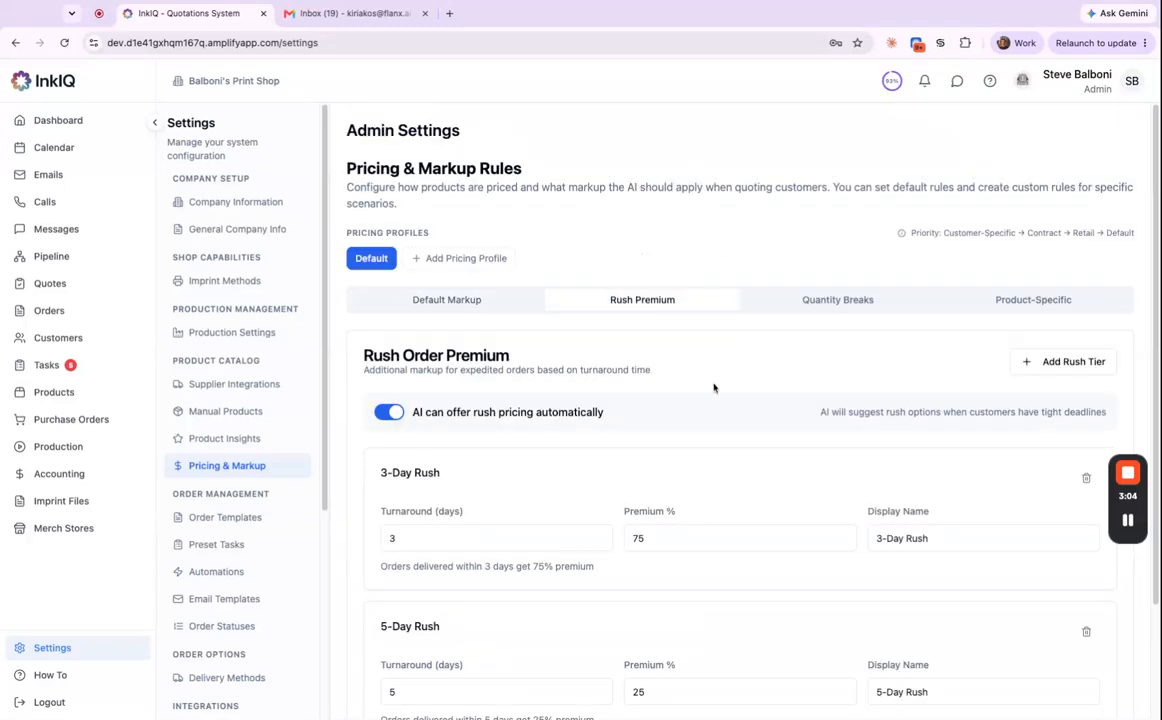
pyautogui.scroll(-1, 670, 435)
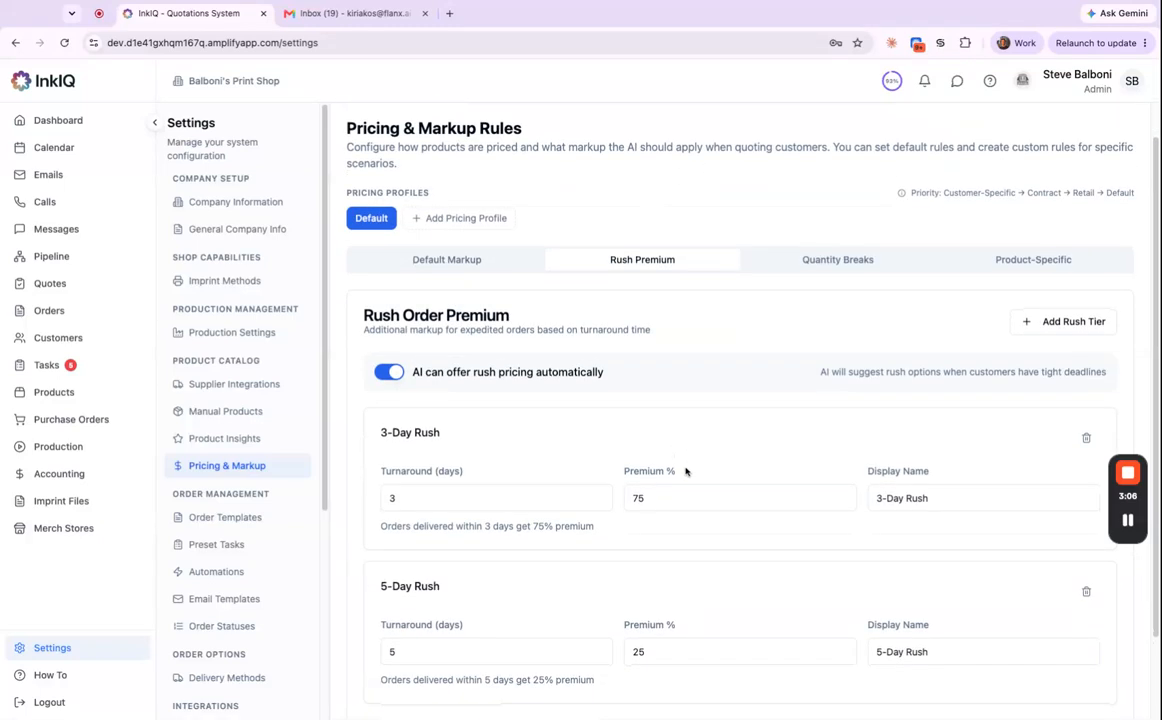
pyautogui.click(846, 252)
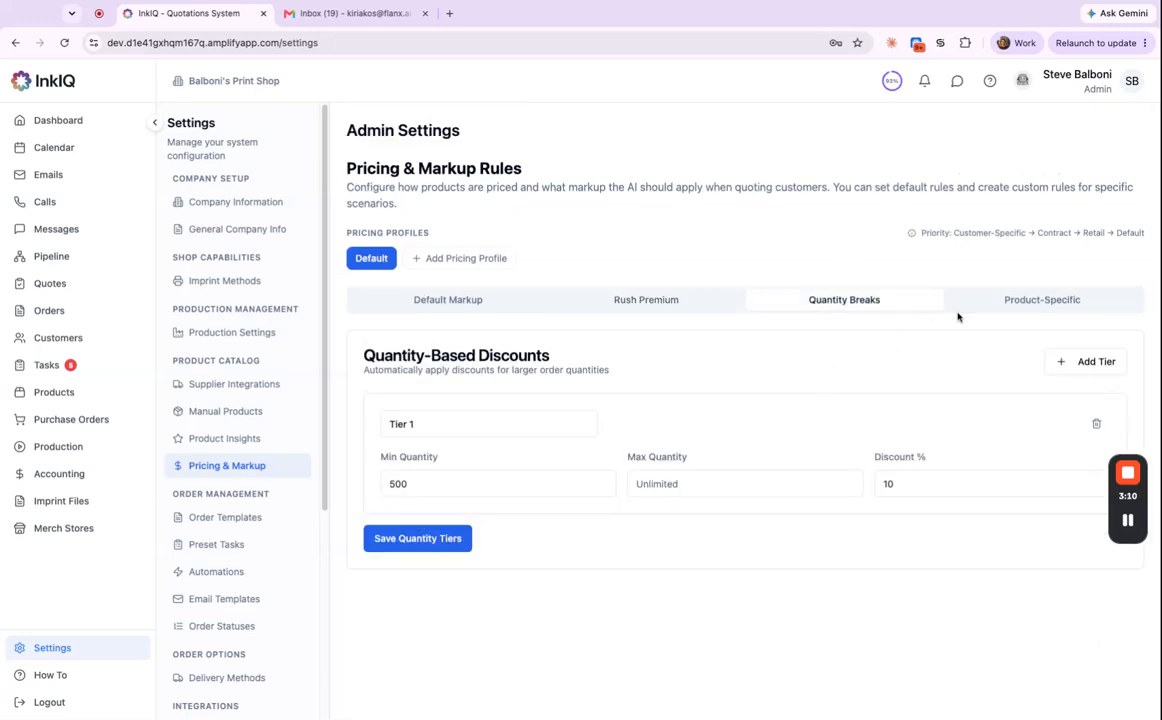
pyautogui.click(1026, 303)
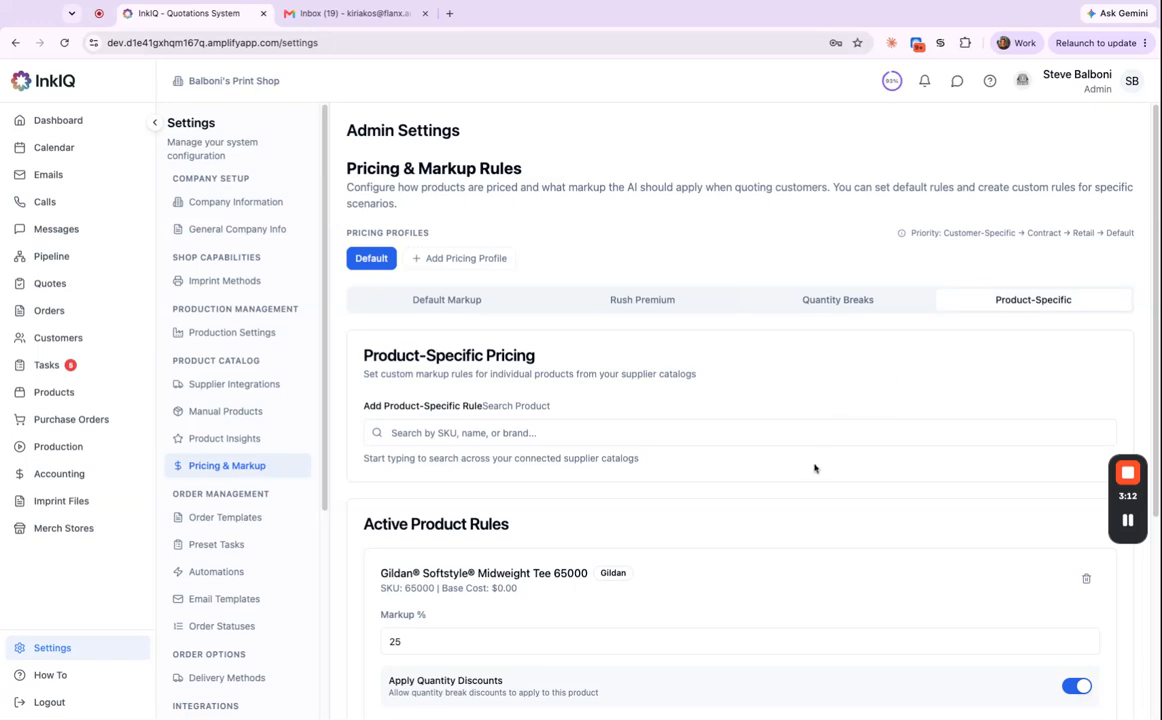
pyautogui.scroll(-3, 815, 465)
pyautogui.scroll(-1, 805, 476)
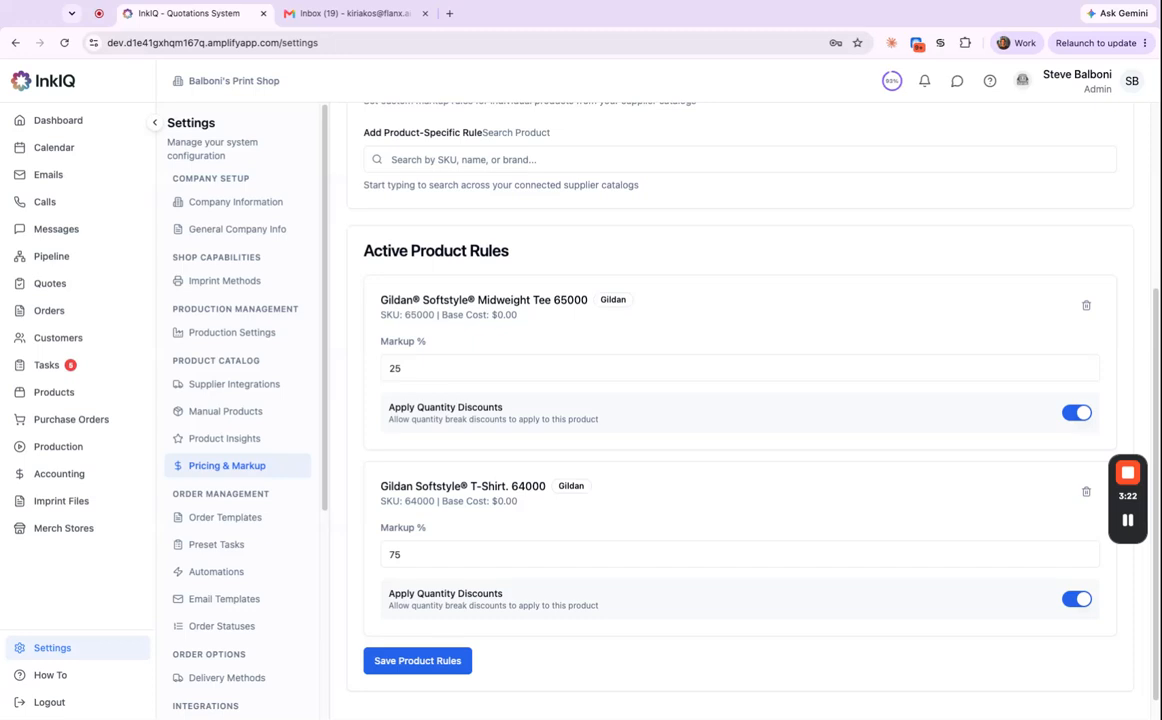
pyautogui.scroll(4, 532, 526)
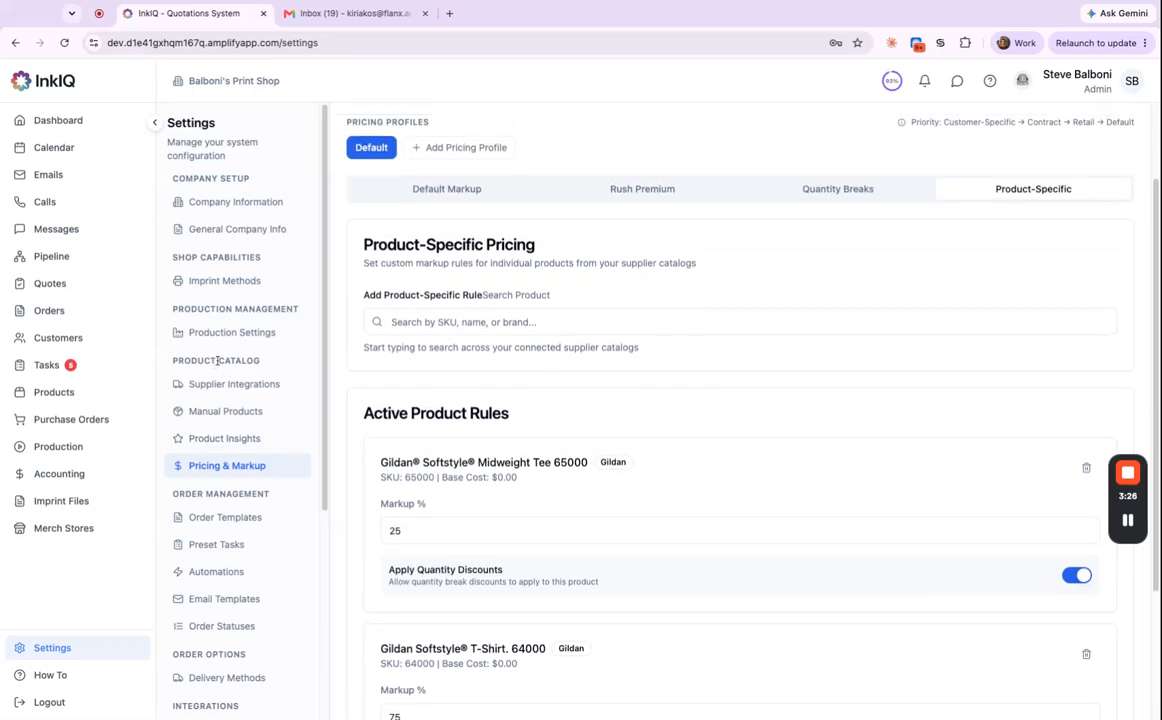
# Review Imprint Methods: Screen Printing and Embroidery offered; DTG, DTF and Heat Pressing not offered.
pyautogui.click(259, 284)
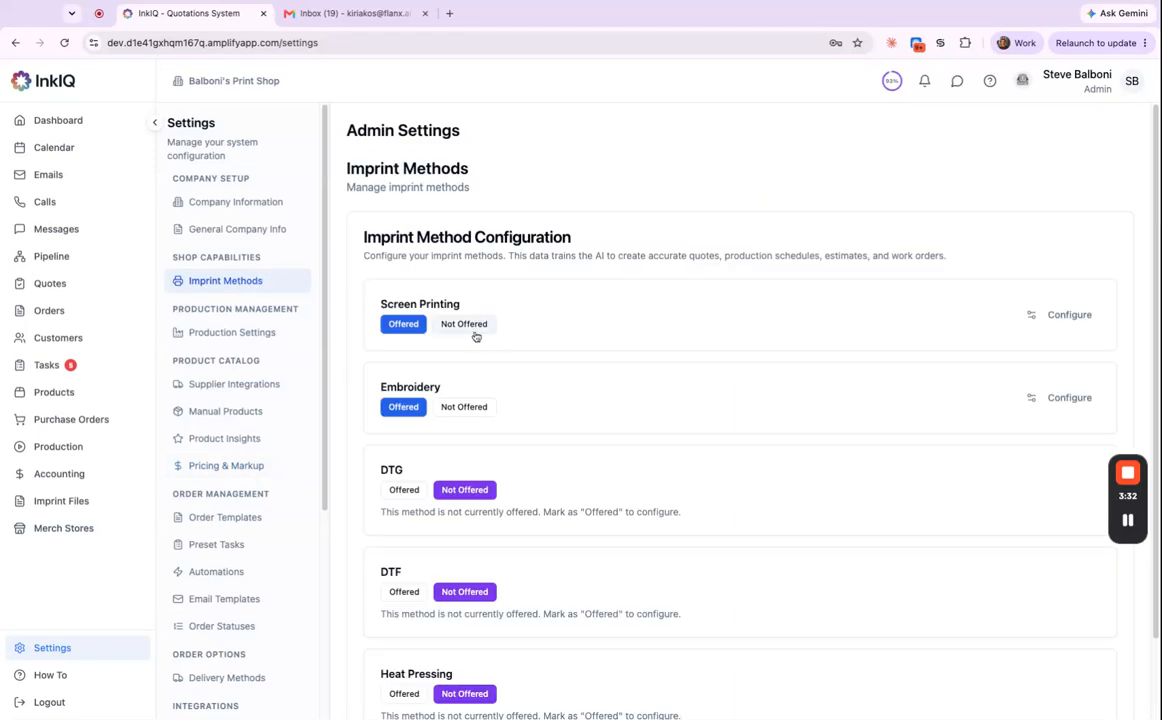
pyautogui.scroll(-2, 540, 522)
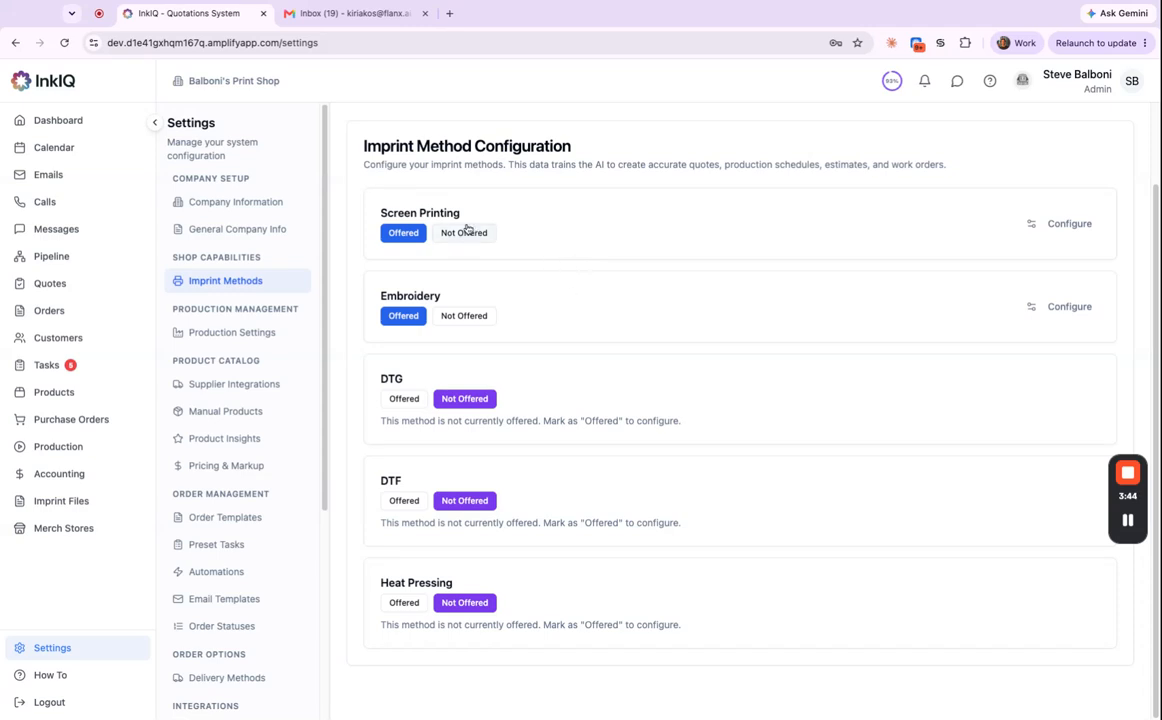
pyautogui.scroll(2, 493, 332)
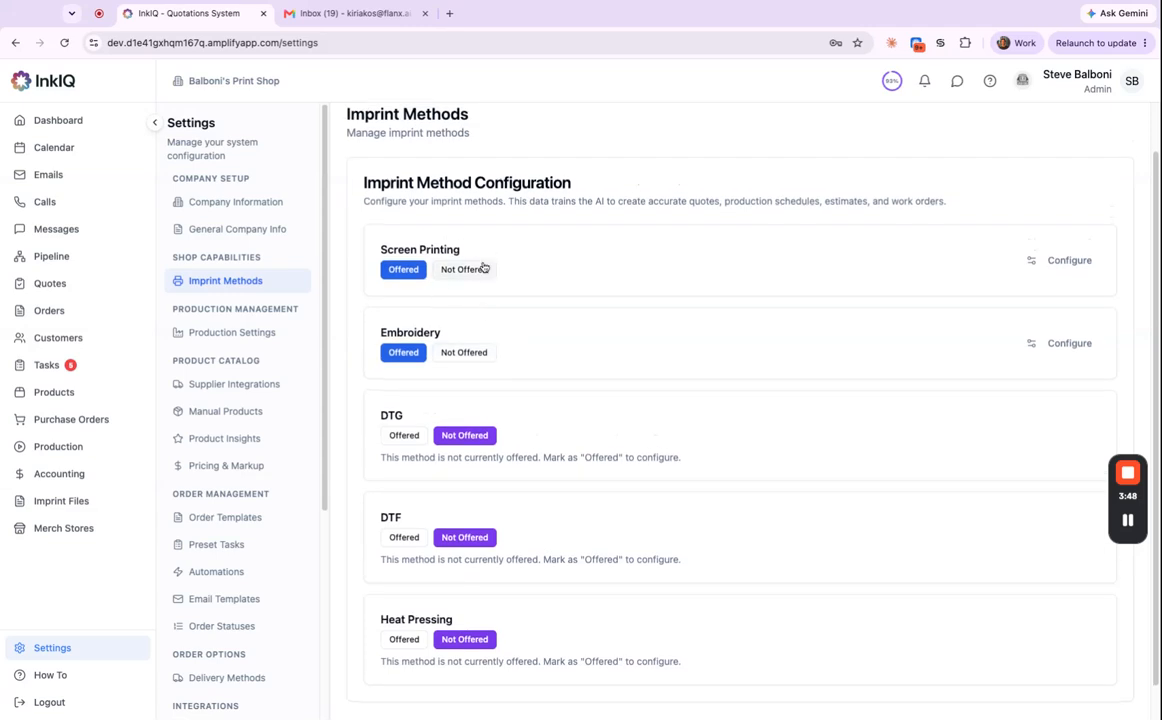
# Open the Screen Printing configuration's Equipment & Stations list and browse it.
pyautogui.click(1049, 270)
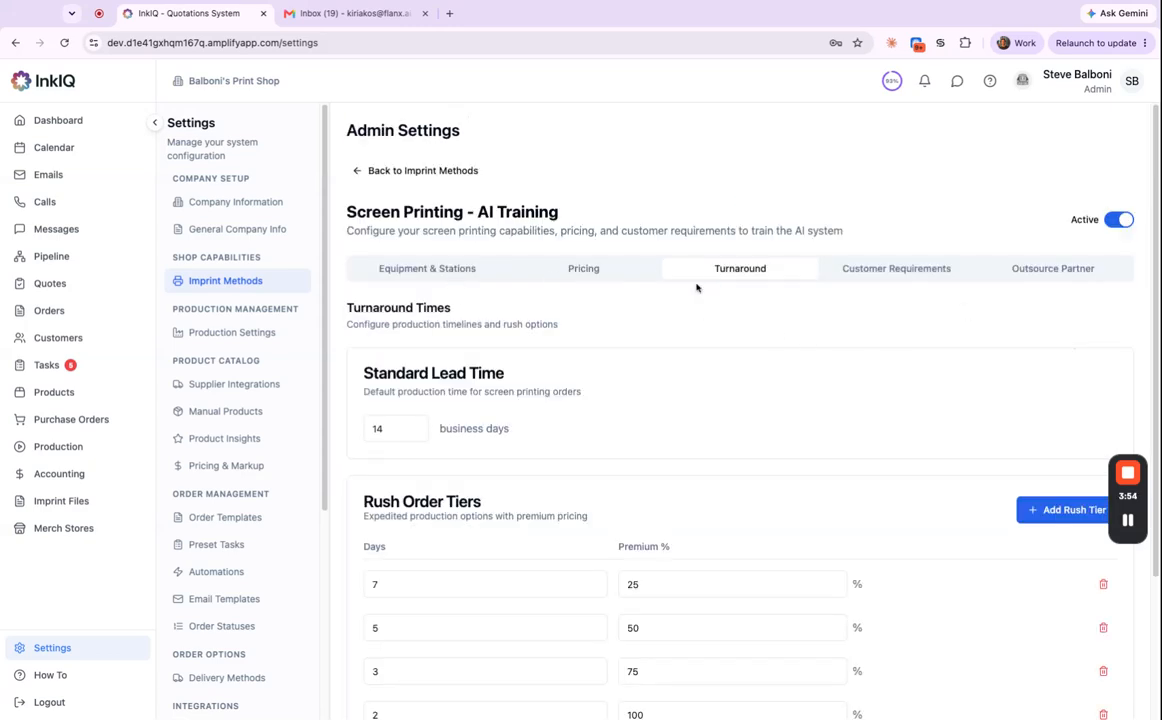
pyautogui.click(473, 270)
pyautogui.scroll(-3, 836, 468)
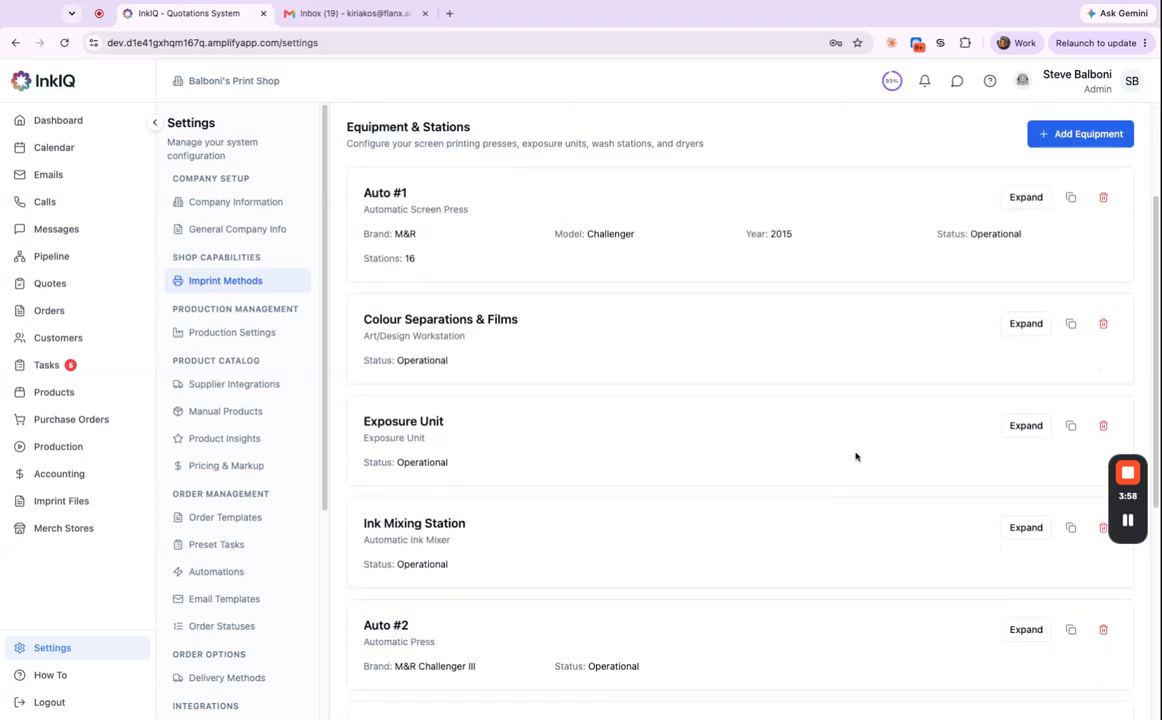
pyautogui.scroll(-5, 850, 455)
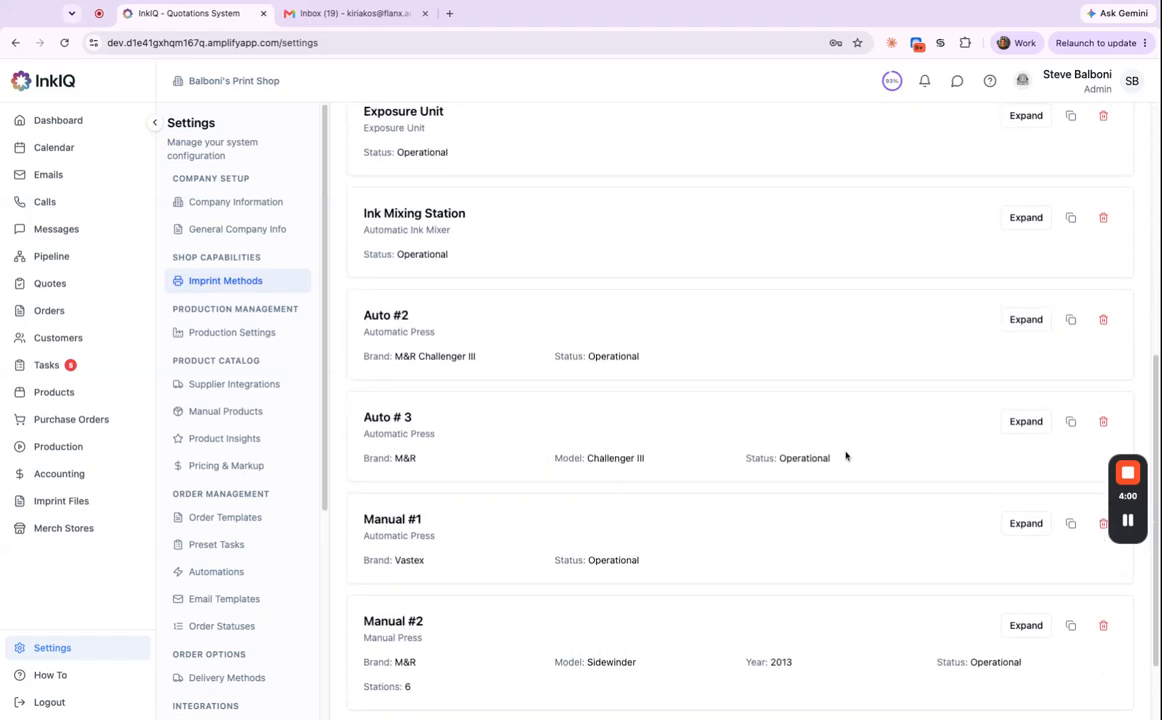
pyautogui.scroll(5, 850, 454)
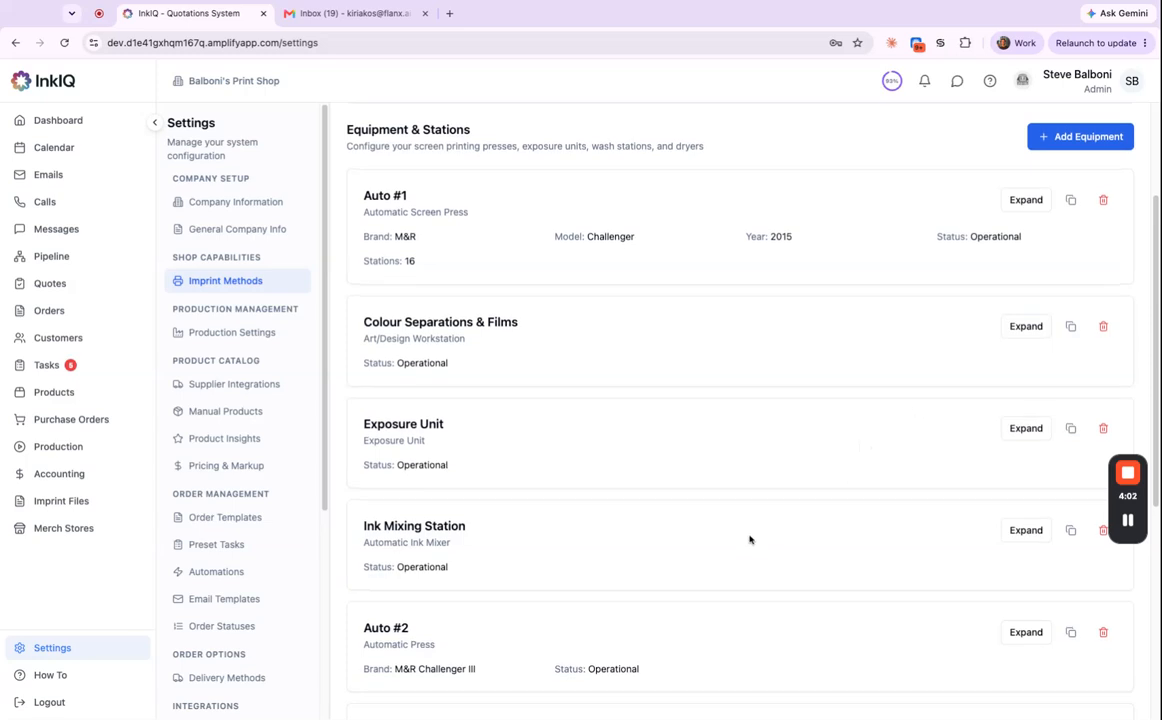
pyautogui.scroll(1, 860, 278)
pyautogui.scroll(2, 860, 278)
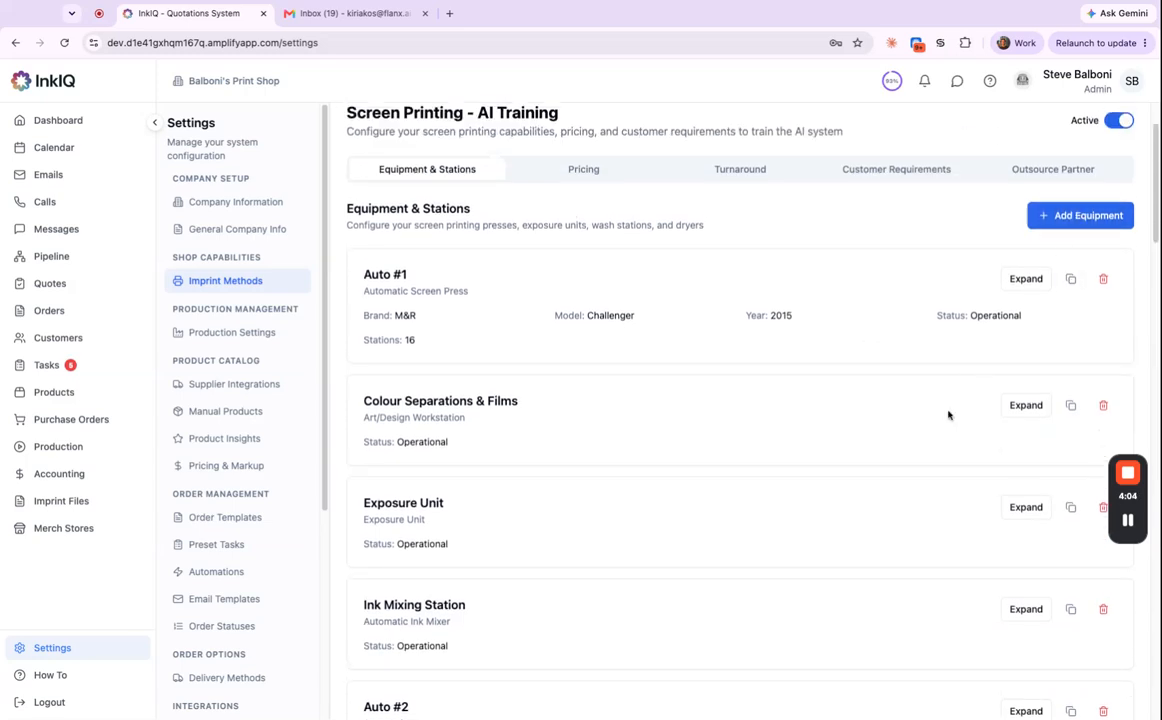
pyautogui.scroll(-4, 949, 410)
pyautogui.scroll(-10, 728, 574)
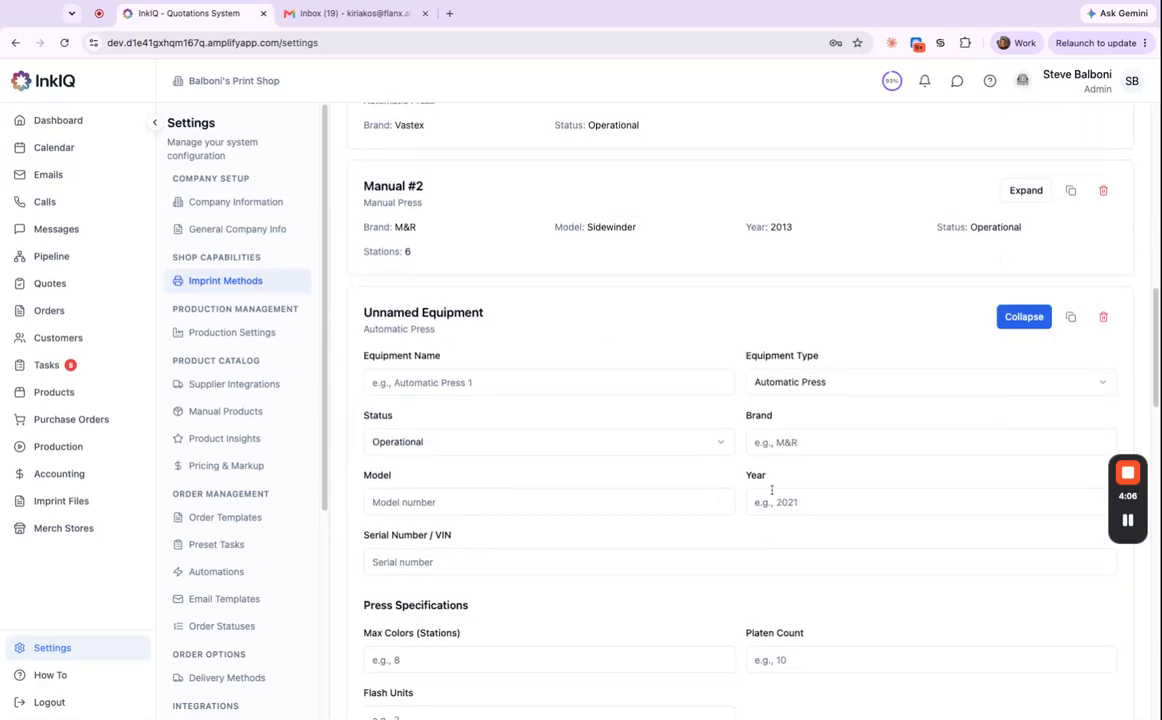
pyautogui.scroll(-3, 780, 464)
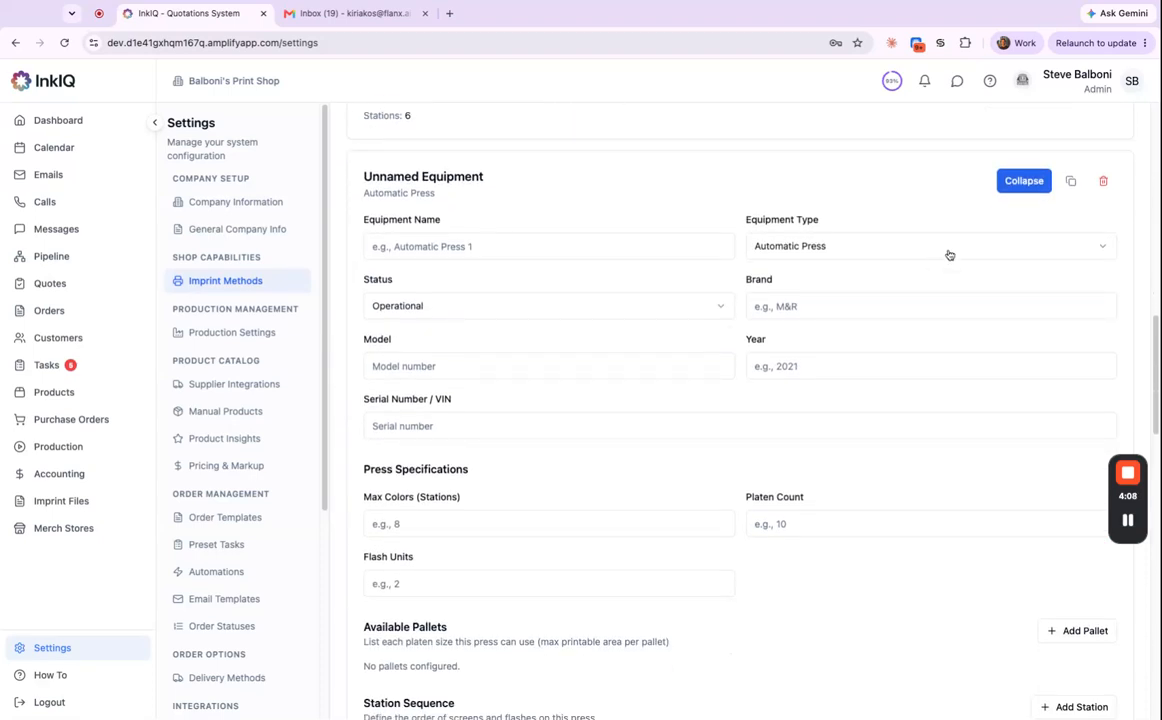
# Make the equipment a Manual Press with 6 max colours and add a 16 × 20 in pallet.
pyautogui.click(948, 249)
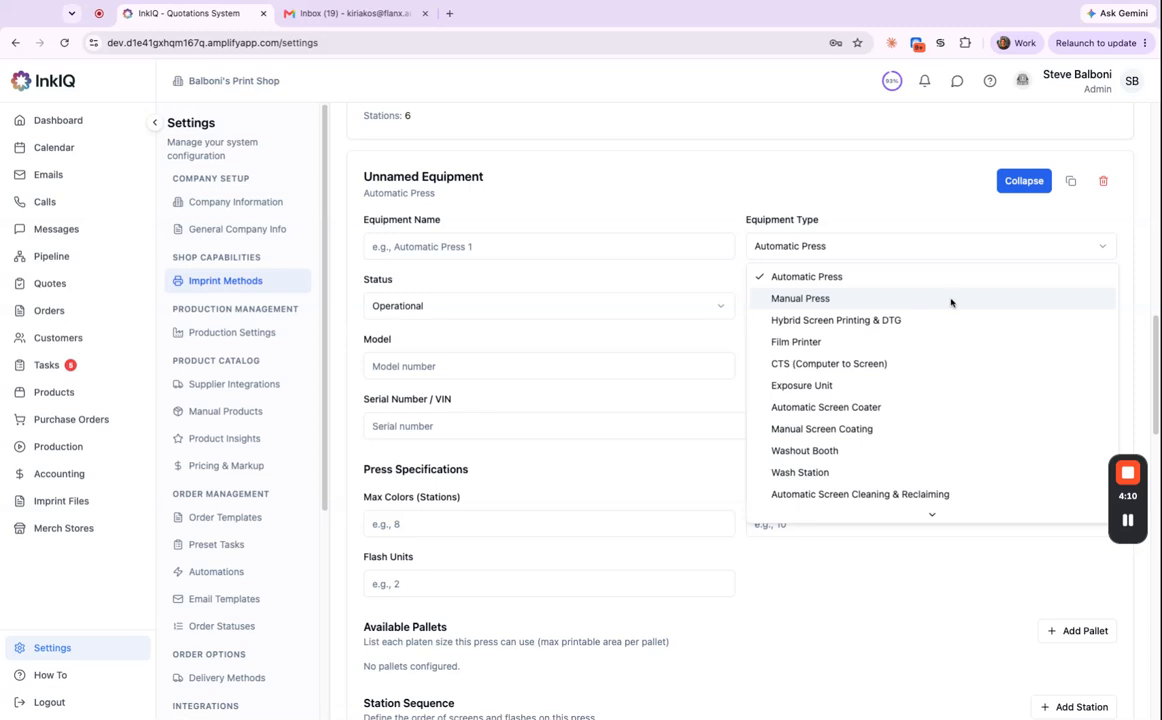
pyautogui.click(946, 298)
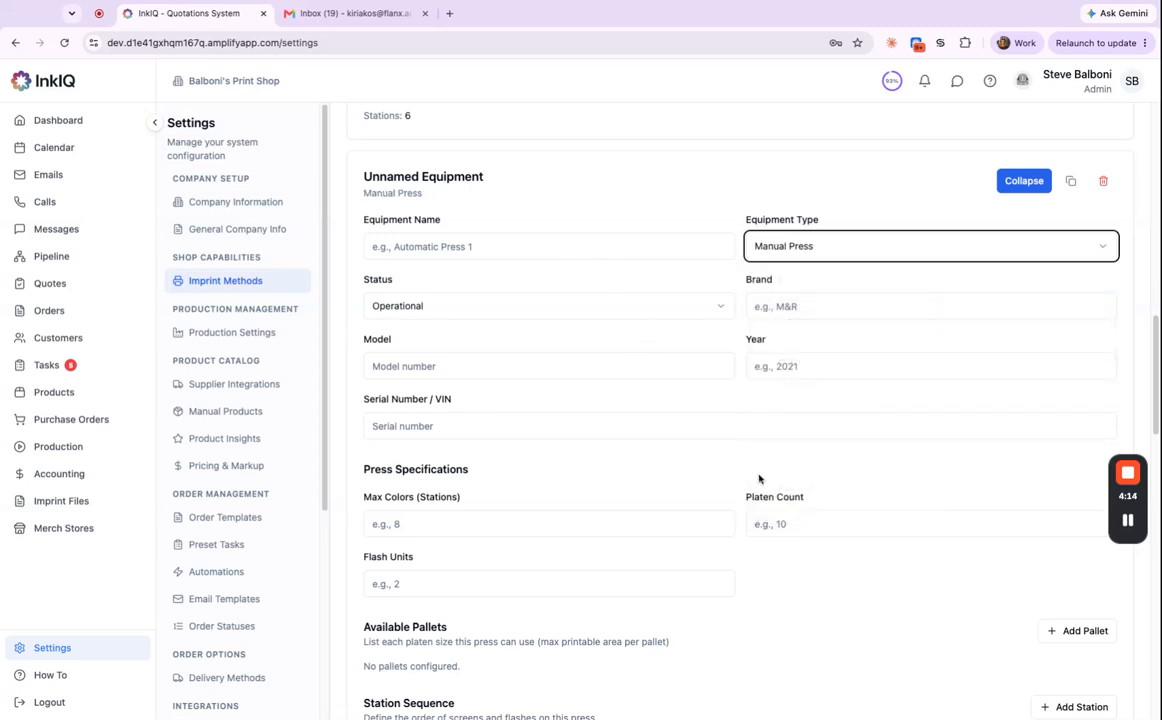
pyautogui.scroll(-5, 765, 495)
pyautogui.scroll(2, 718, 378)
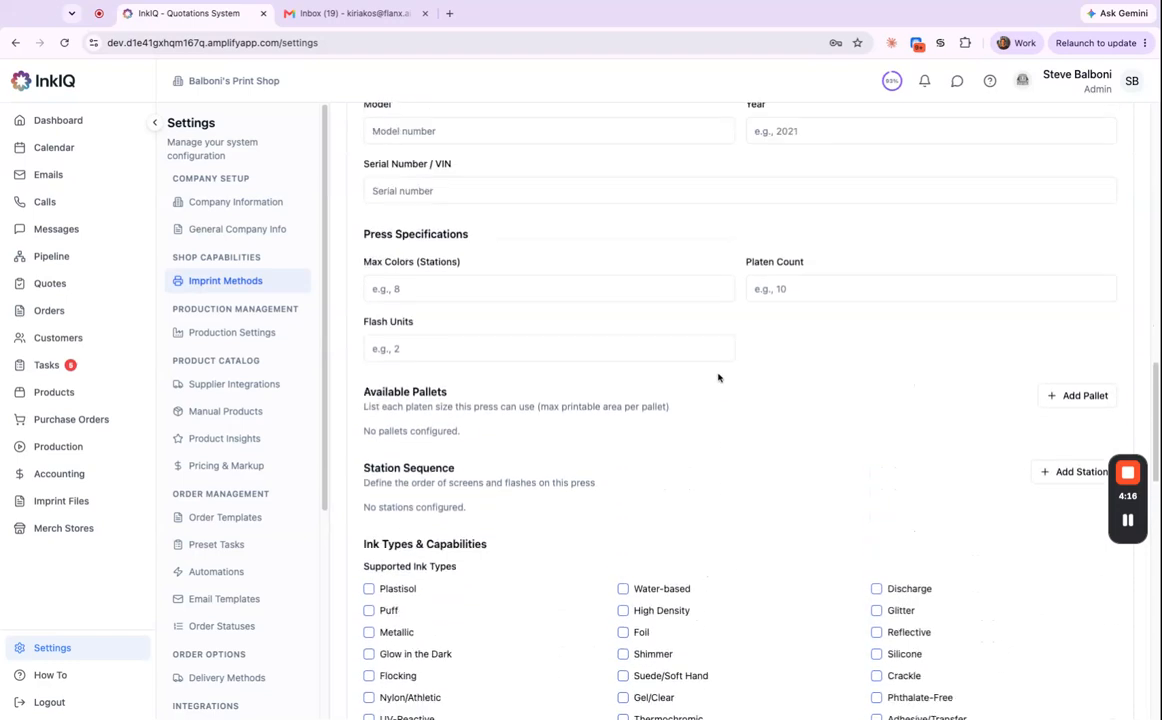
pyautogui.scroll(2, 718, 378)
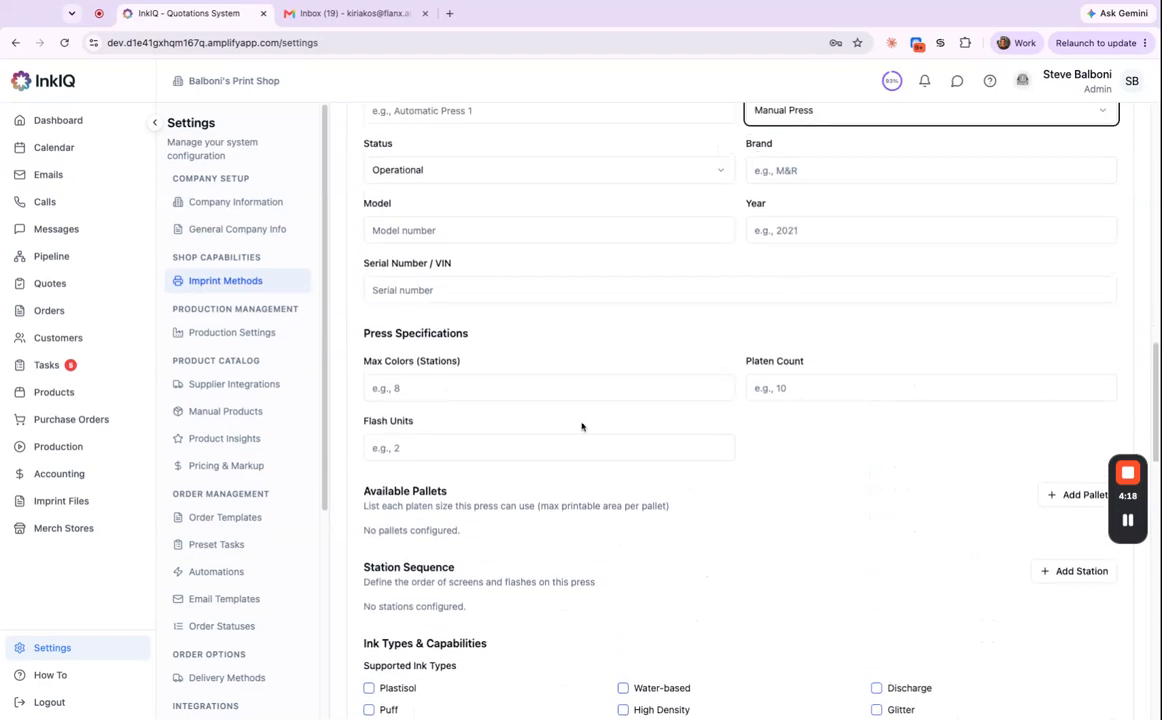
pyautogui.scroll(-1, 580, 430)
pyautogui.click(461, 372)
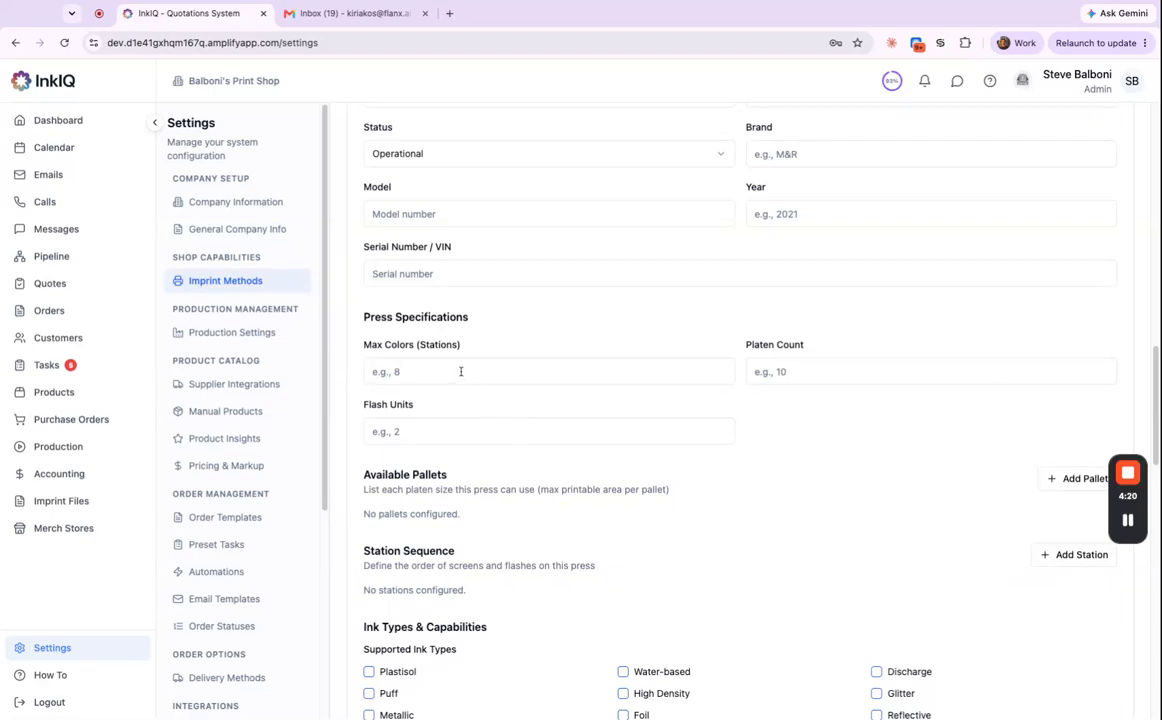
pyautogui.write('6')
pyautogui.scroll(-1, 808, 528)
pyautogui.scroll(-2, 808, 528)
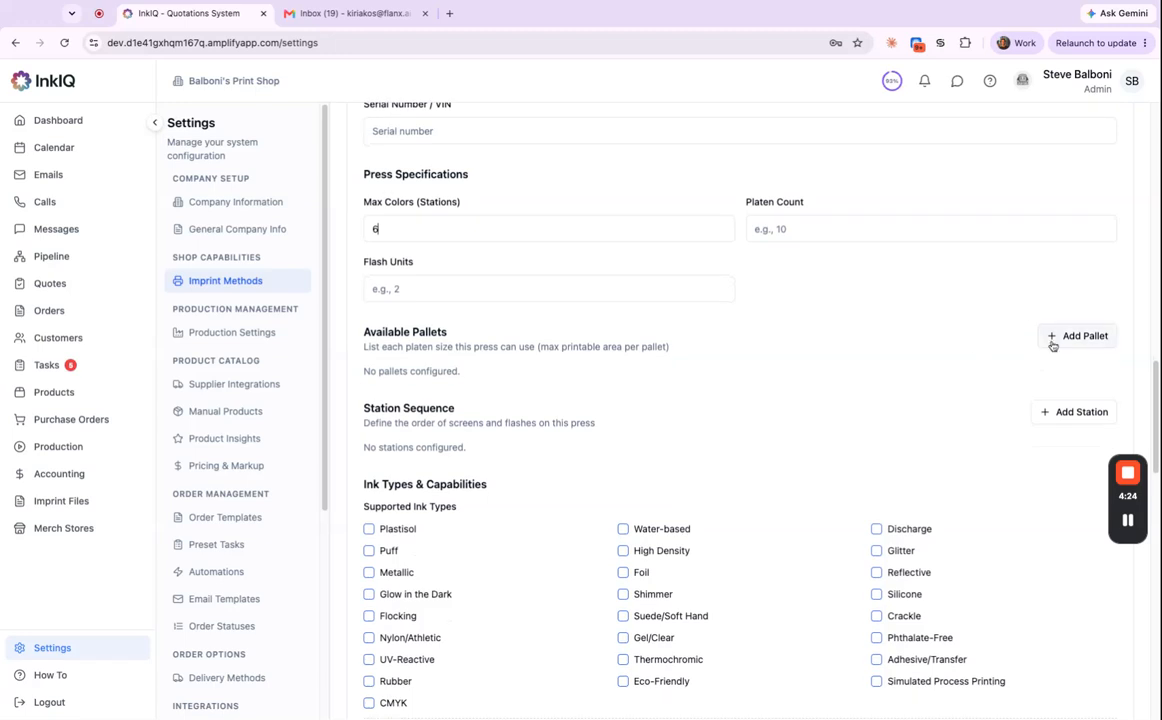
pyautogui.click(1076, 343)
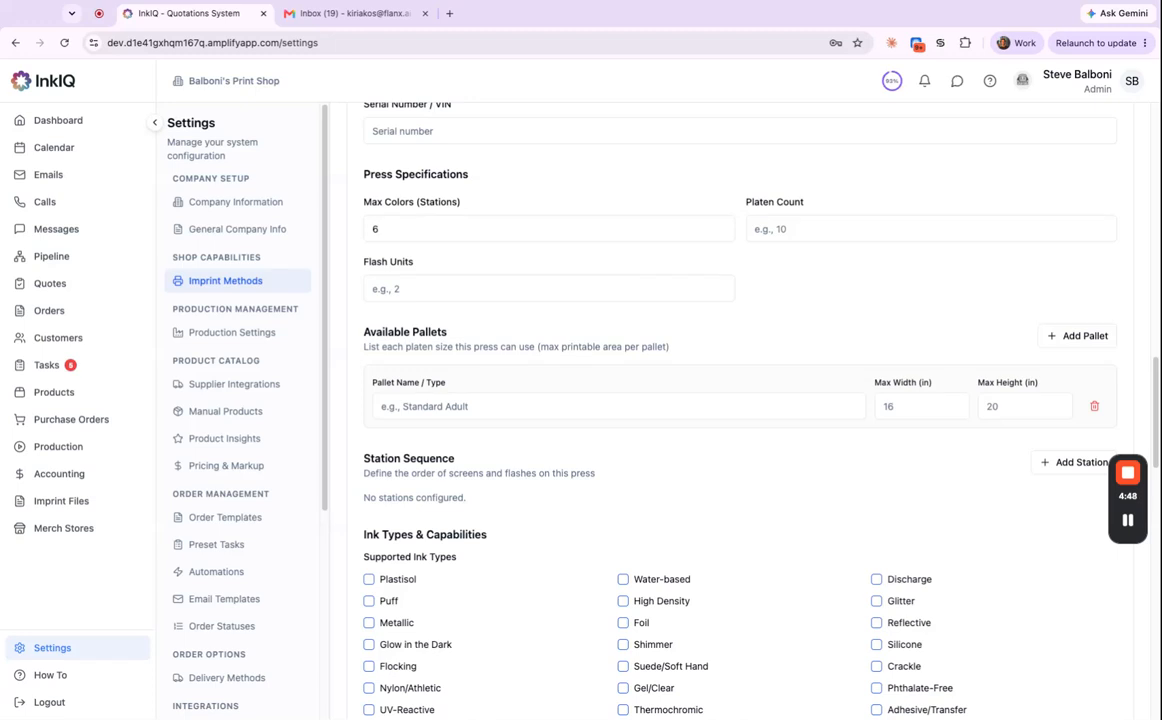
pyautogui.scroll(-5, 936, 435)
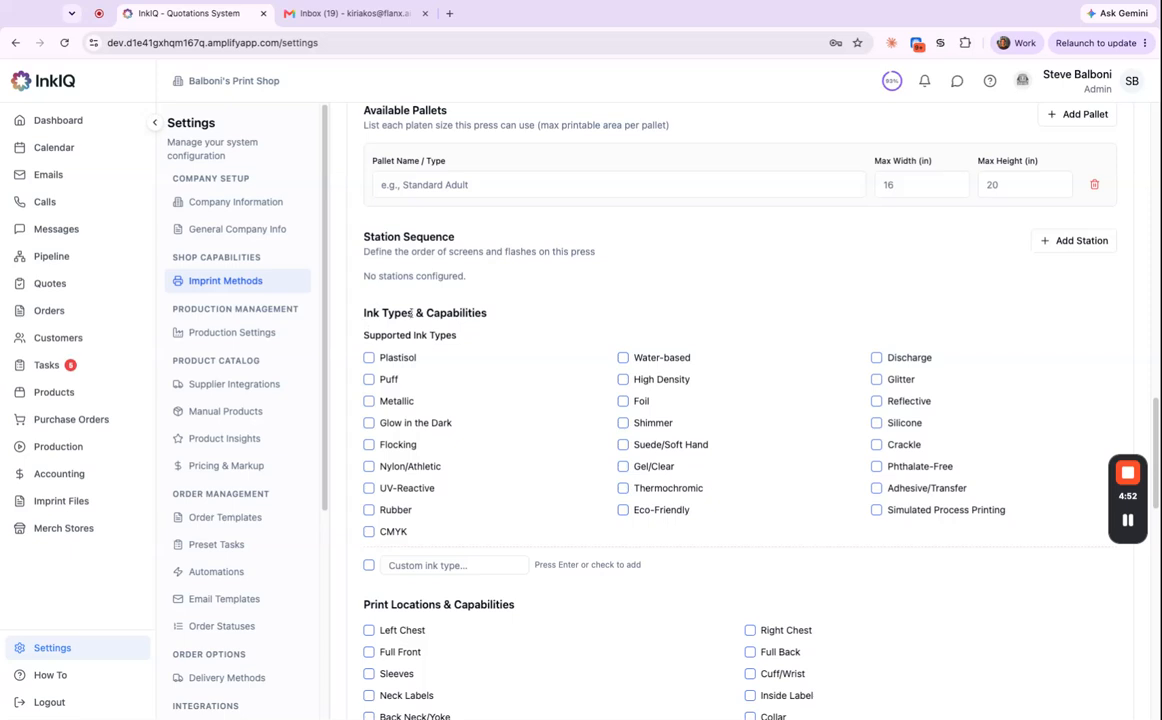
pyautogui.scroll(-3, 534, 454)
pyautogui.scroll(-4, 541, 460)
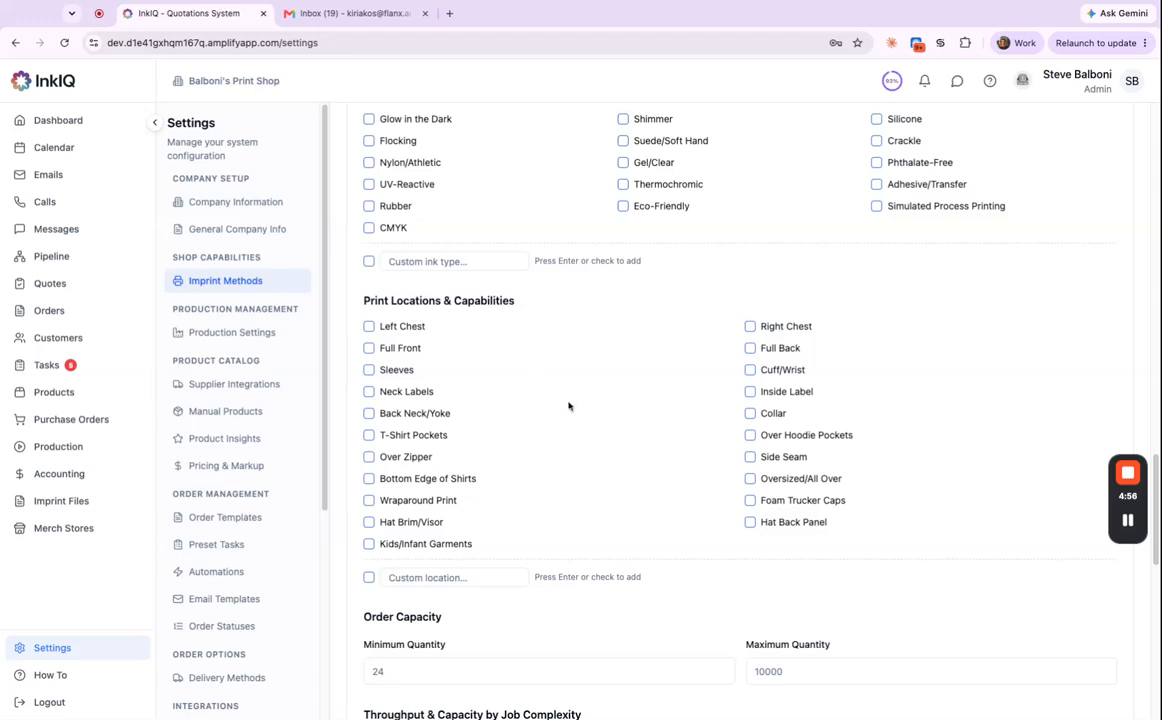
pyautogui.scroll(-6, 554, 390)
pyautogui.scroll(-4, 520, 410)
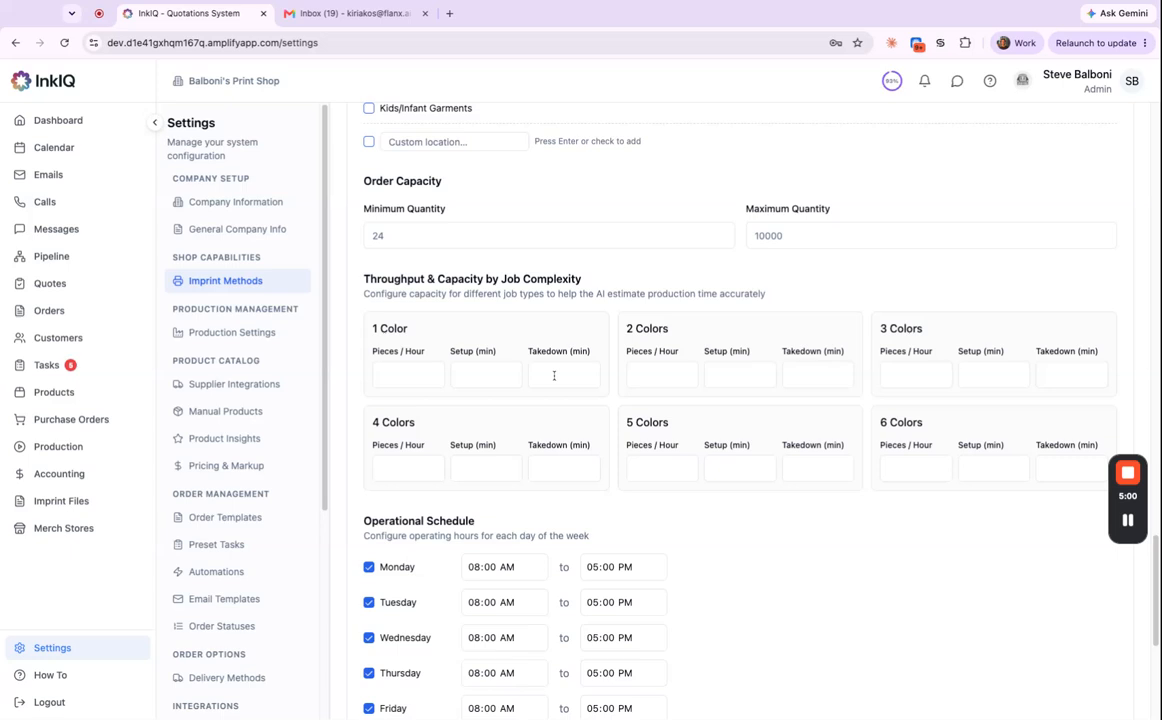
pyautogui.scroll(-1, 500, 395)
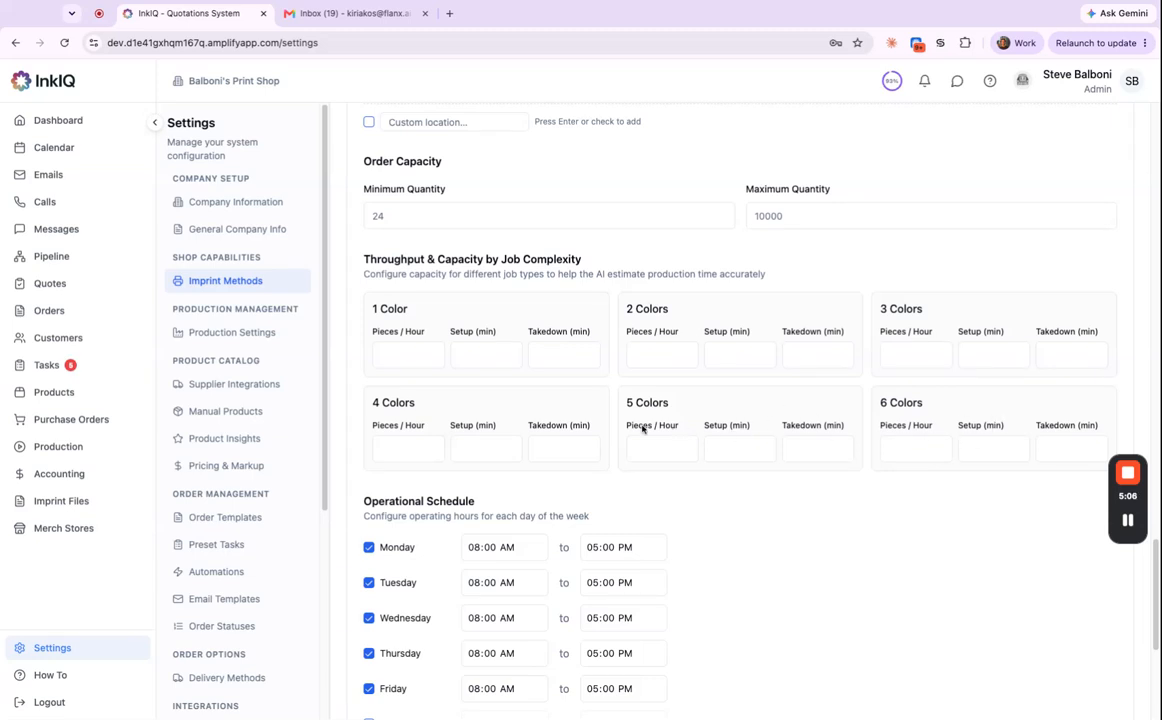
pyautogui.click(398, 357)
pyautogui.click(485, 358)
pyautogui.click(564, 351)
pyautogui.scroll(-1, 571, 384)
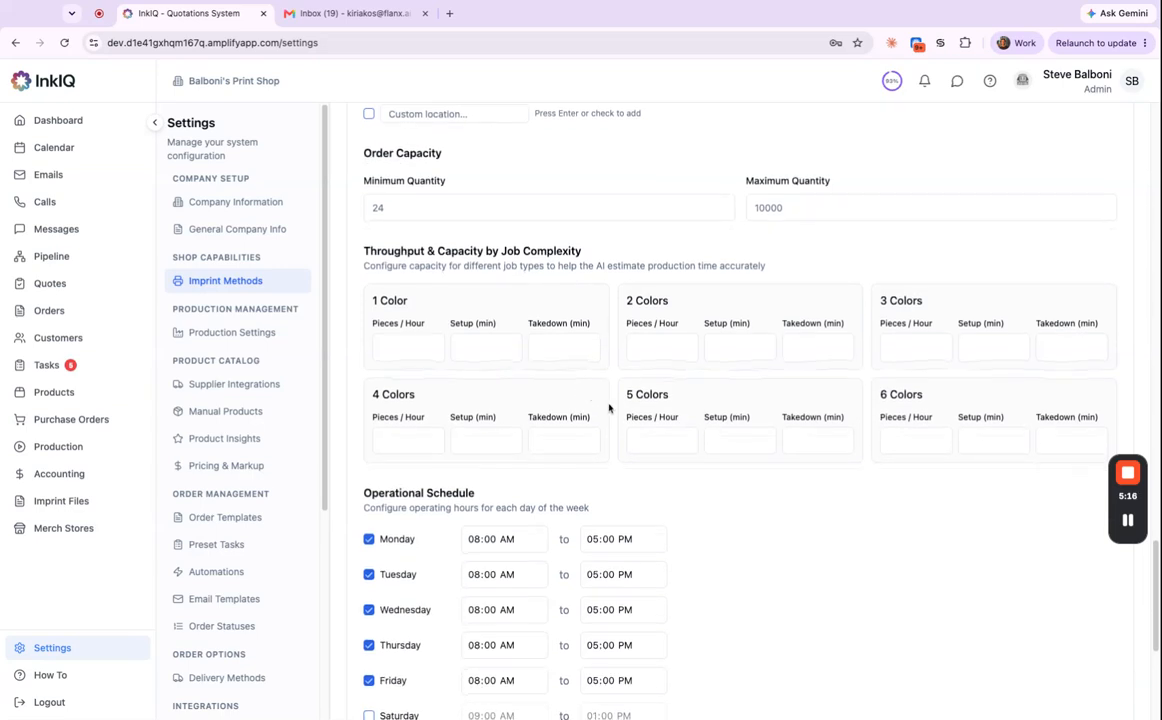
pyautogui.moveTo(374, 303); pyautogui.dragTo(868, 474)
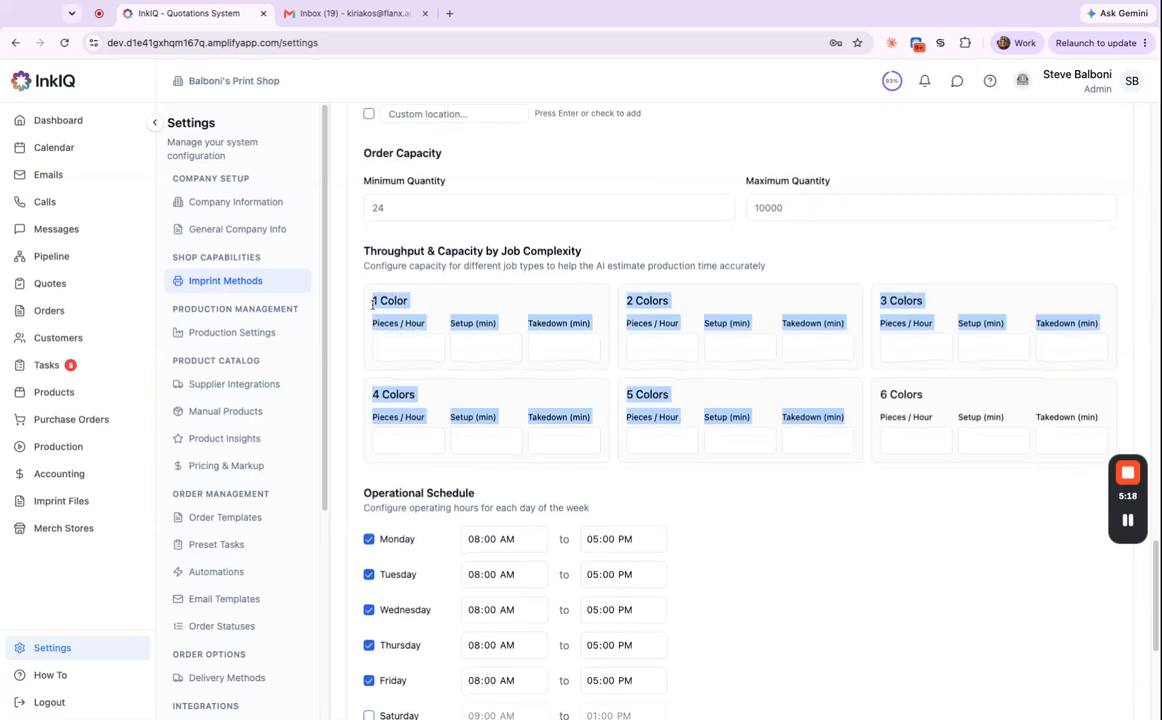
pyautogui.click(884, 487)
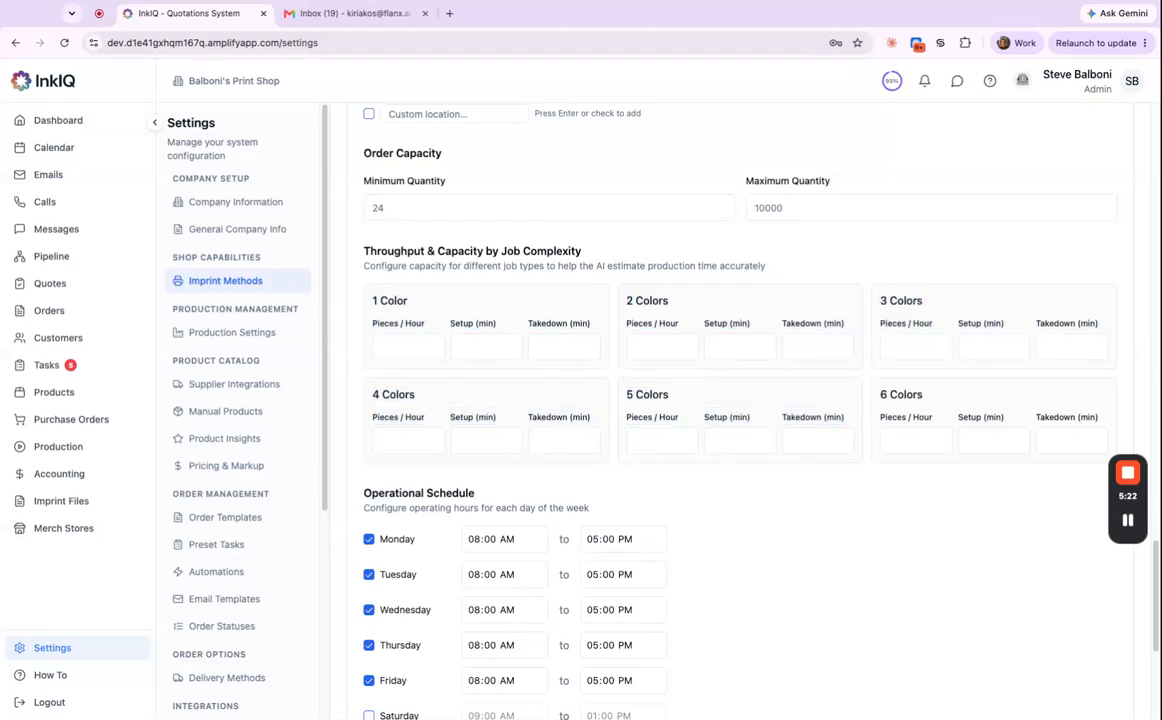
pyautogui.scroll(-5, 721, 474)
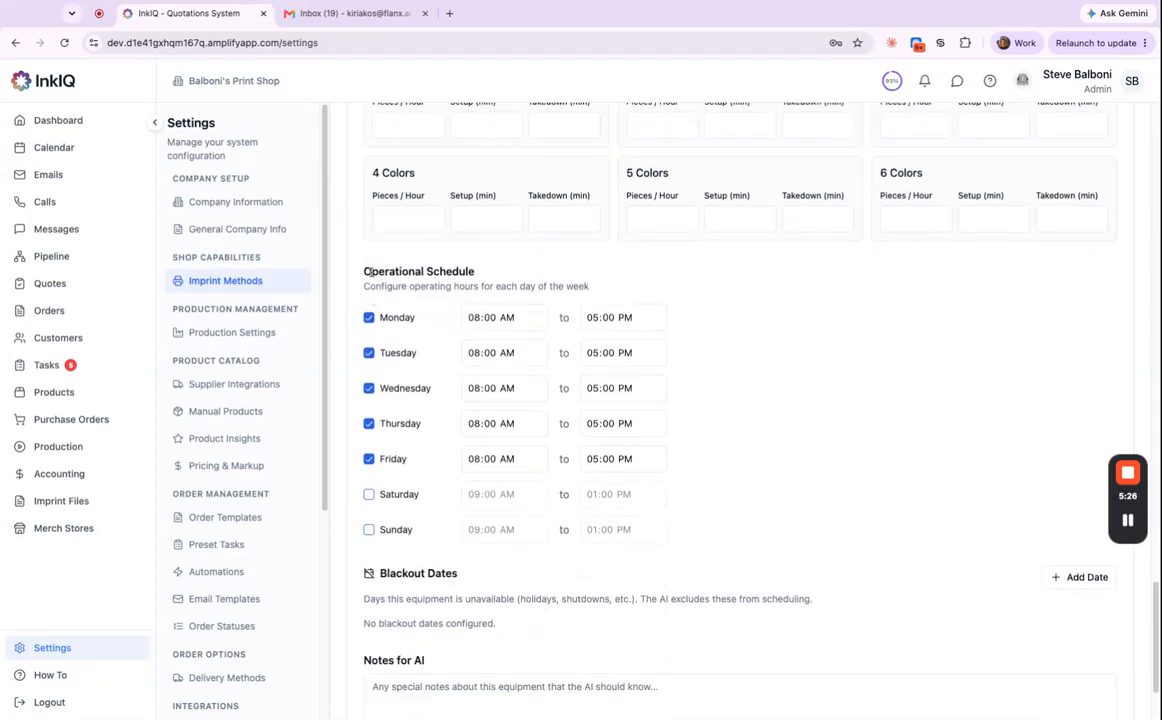
pyautogui.scroll(-2, 781, 545)
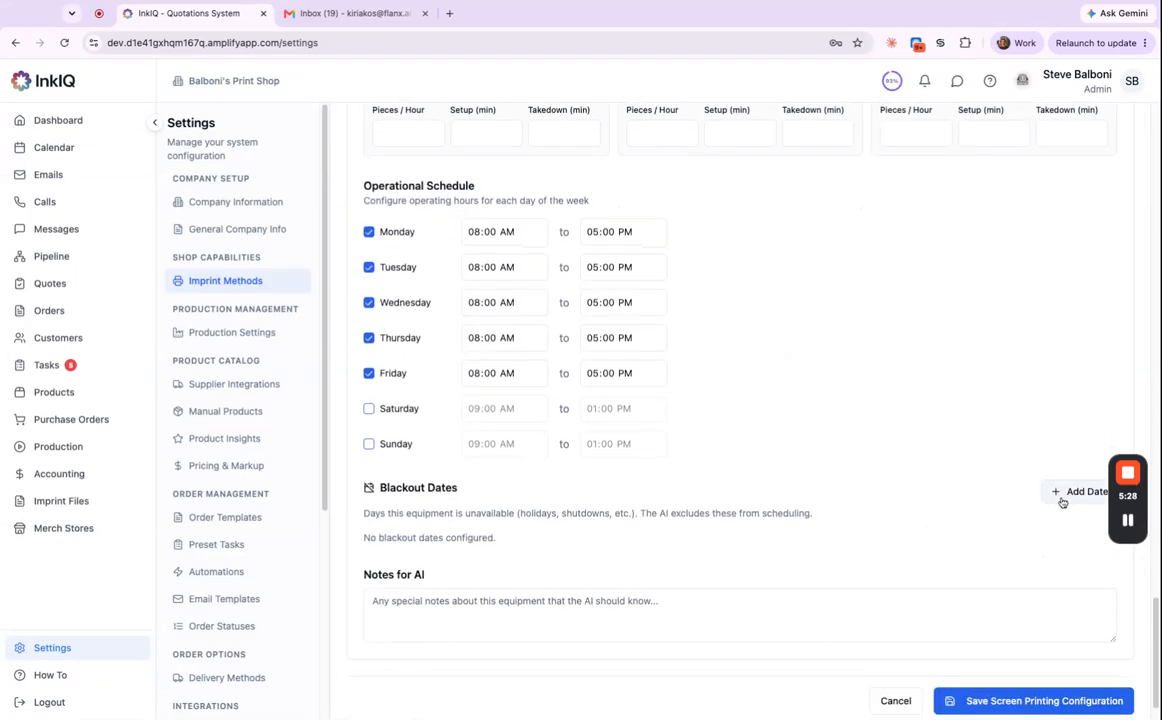
pyautogui.click(1061, 494)
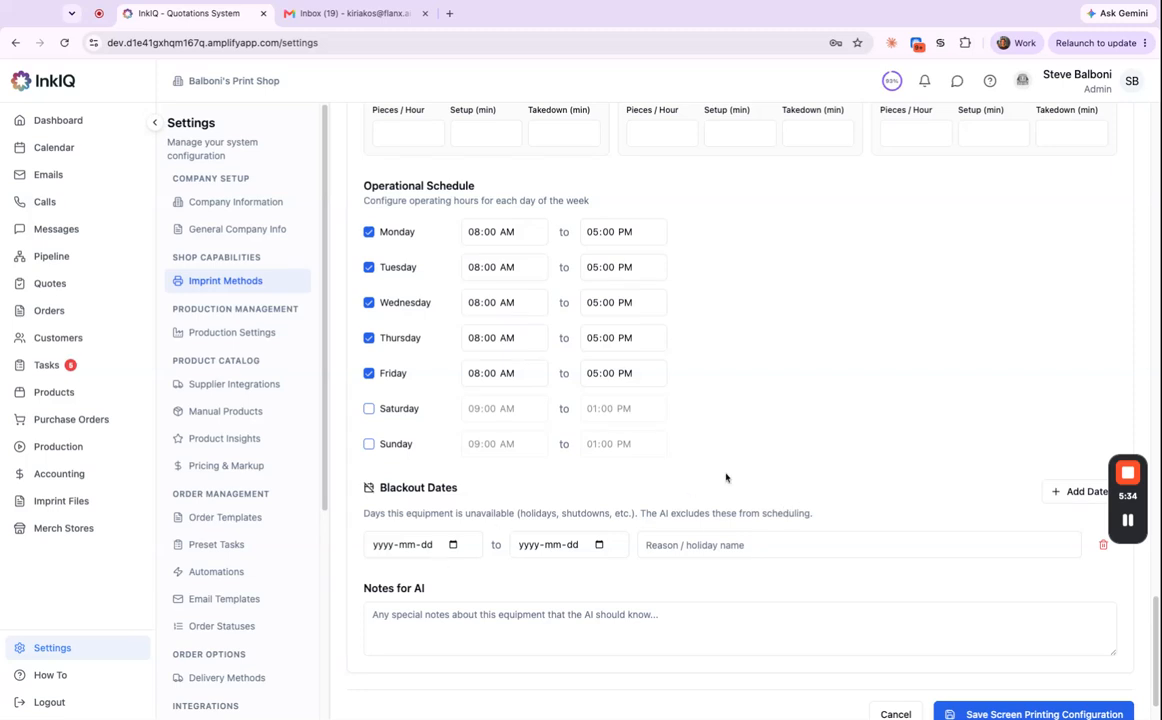
pyautogui.click(1101, 546)
pyautogui.scroll(15, 988, 435)
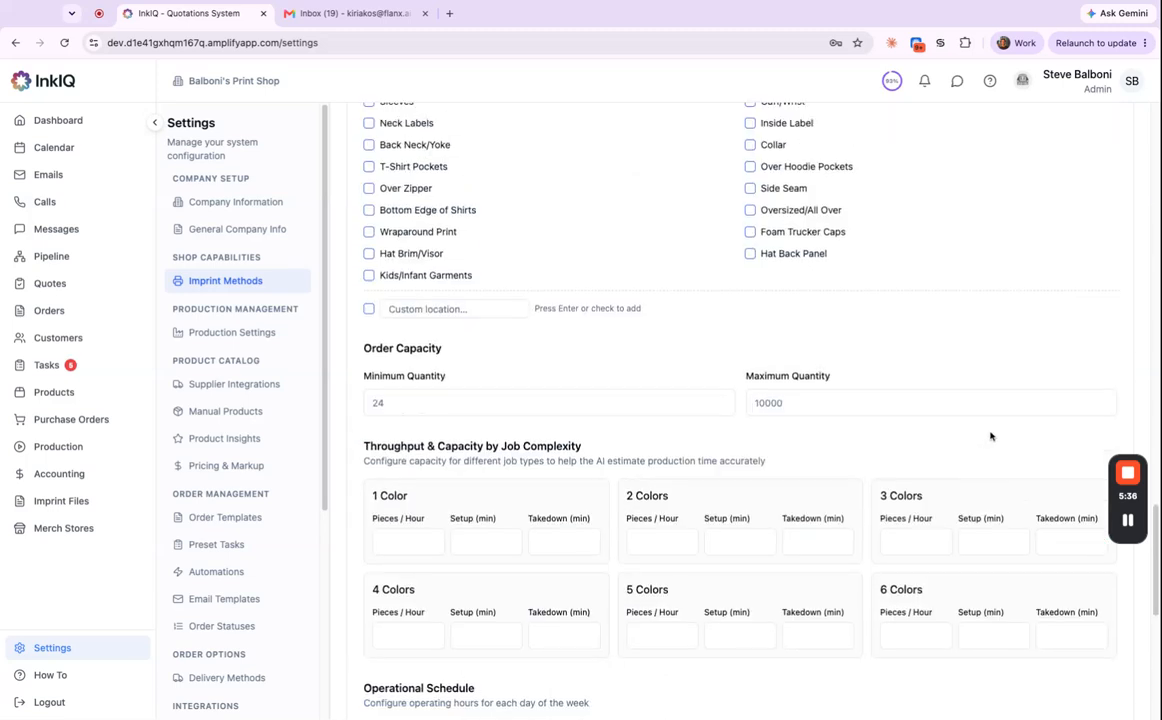
pyautogui.scroll(-2, 998, 411)
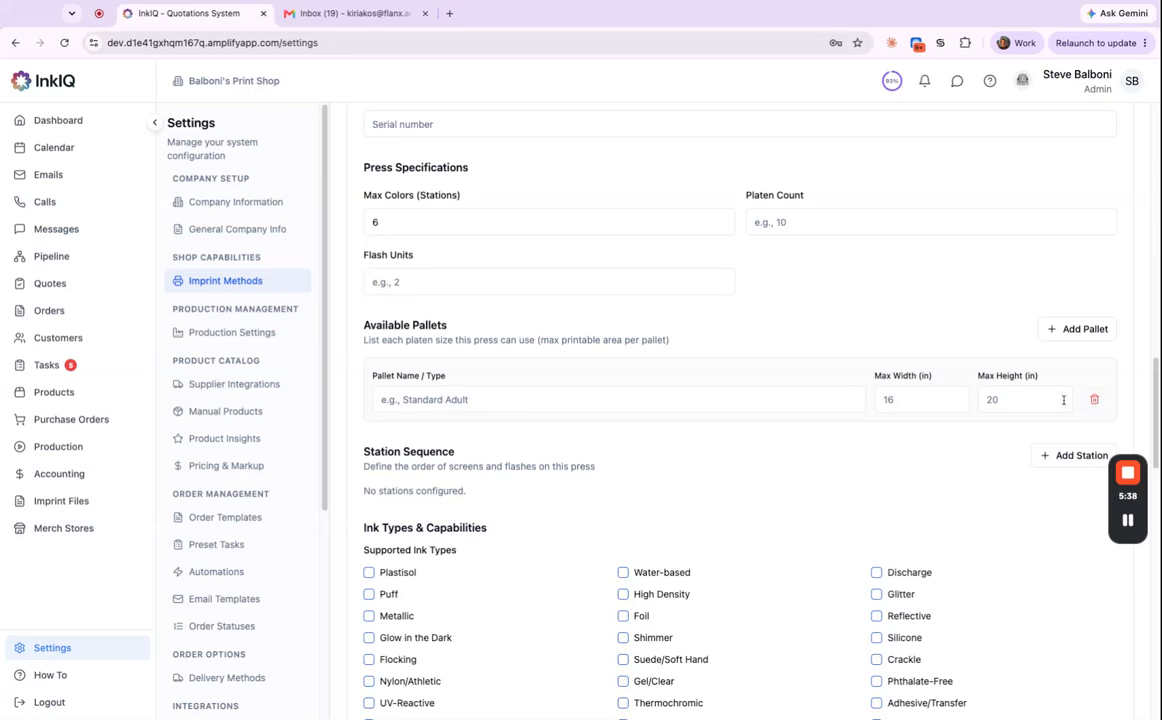
pyautogui.scroll(9, 1000, 370)
pyautogui.scroll(-2, 1075, 368)
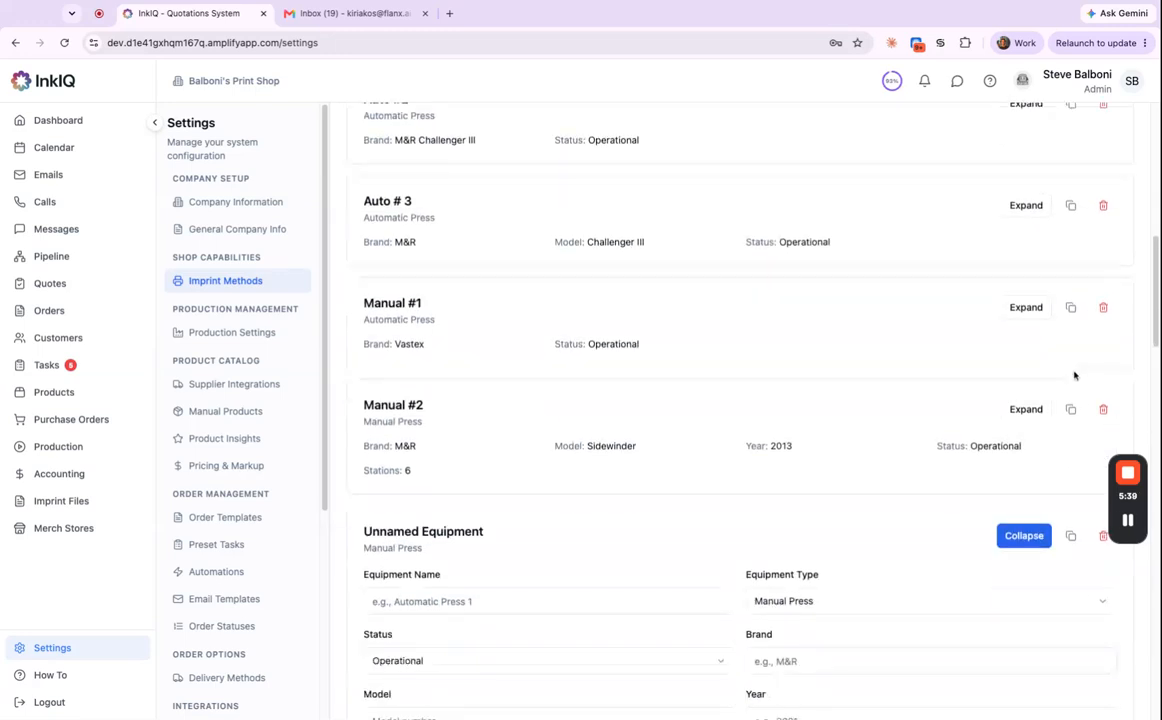
# Delete the Unnamed Equipment entry and the Manual #2 (Copy) duplicate.
pyautogui.click(1103, 536)
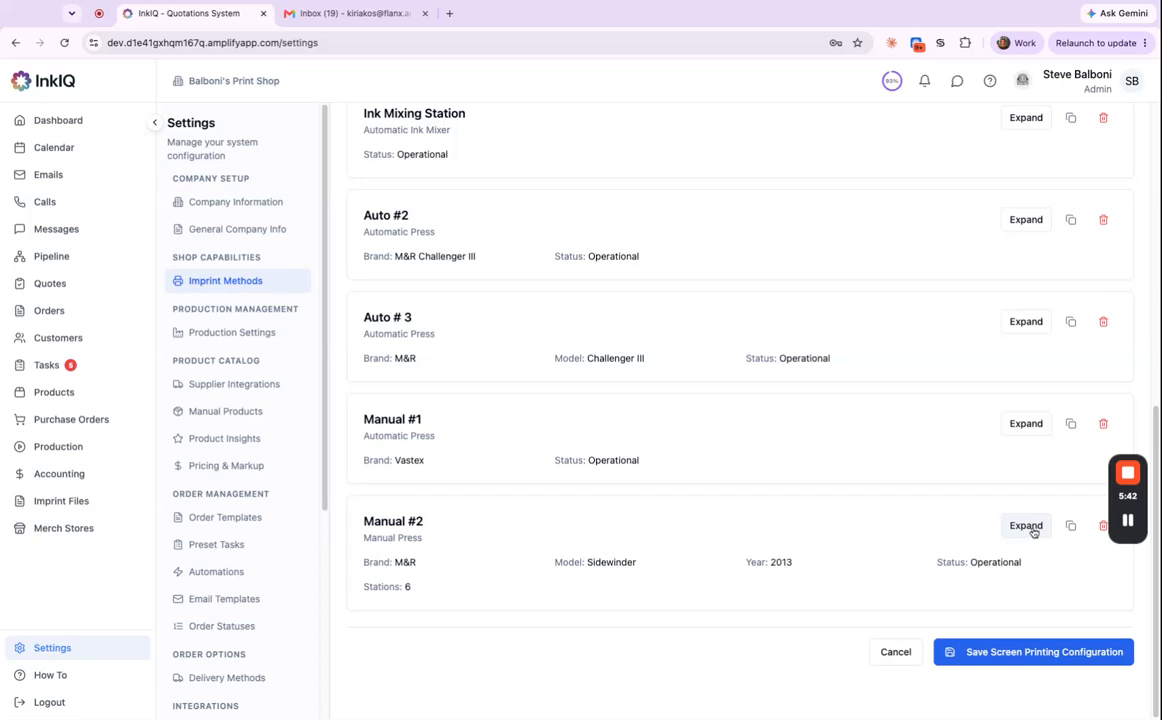
pyautogui.click(1069, 527)
pyautogui.scroll(-2, 739, 537)
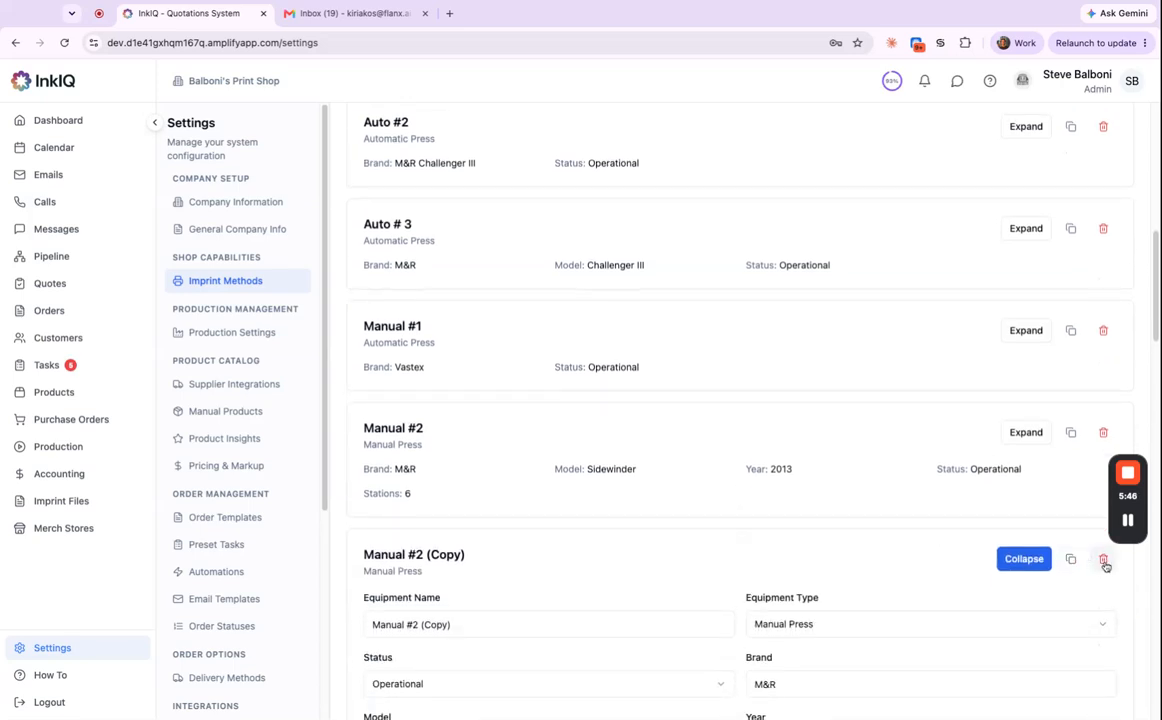
pyautogui.click(1103, 560)
pyautogui.scroll(10, 628, 280)
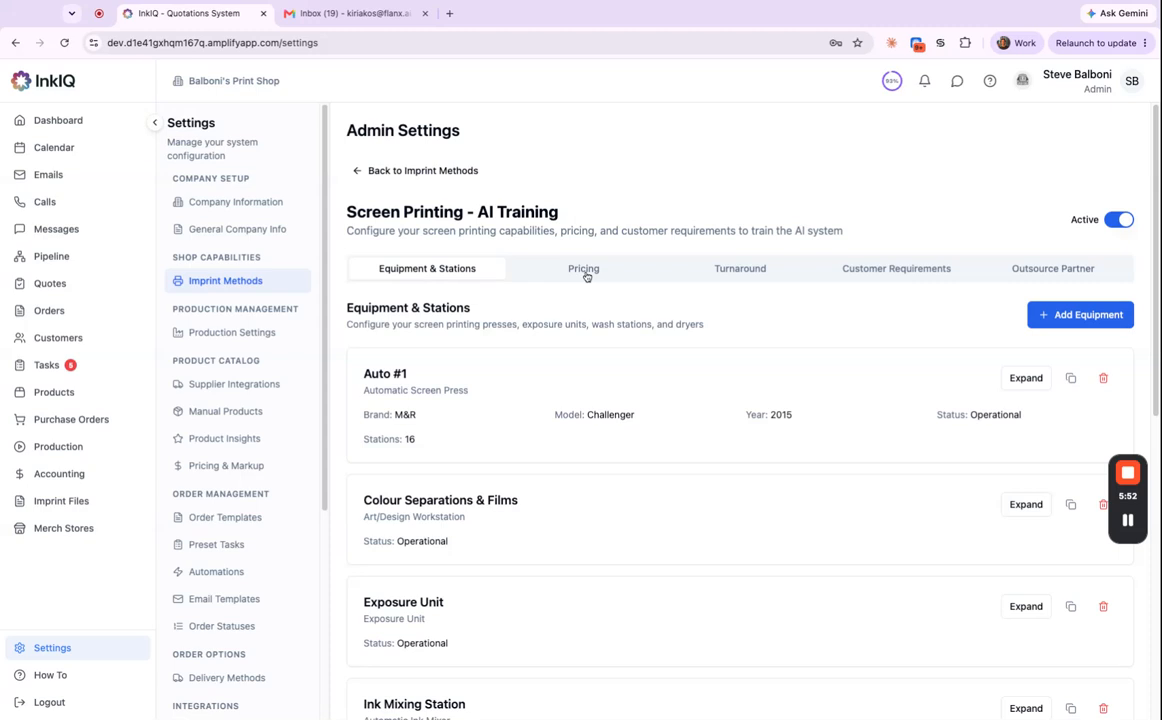
# On the Screen Printing Pricing tab, start a Retail Customers pricing profile, then cancel it.
pyautogui.click(585, 270)
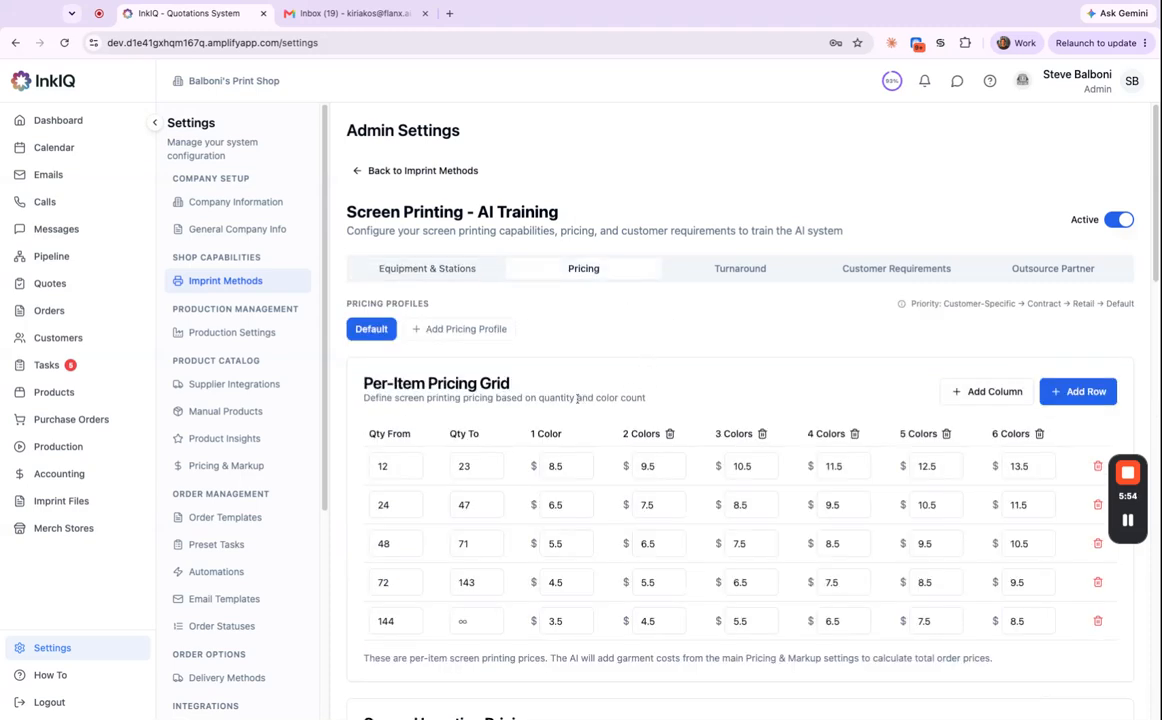
pyautogui.click(478, 336)
pyautogui.click(573, 372)
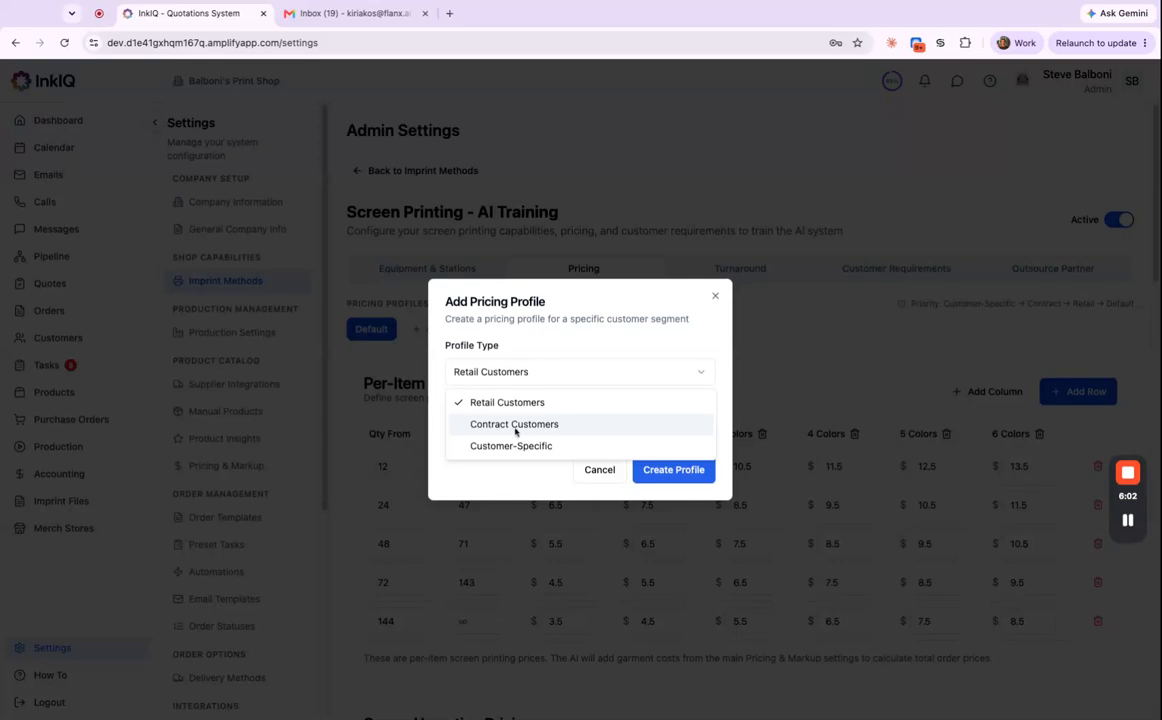
pyautogui.click(716, 297)
pyautogui.click(716, 296)
# Review the 25%-off second-location prices, then add and remove a third location pricing table.
pyautogui.scroll(-1, 850, 518)
pyautogui.scroll(-1, 852, 521)
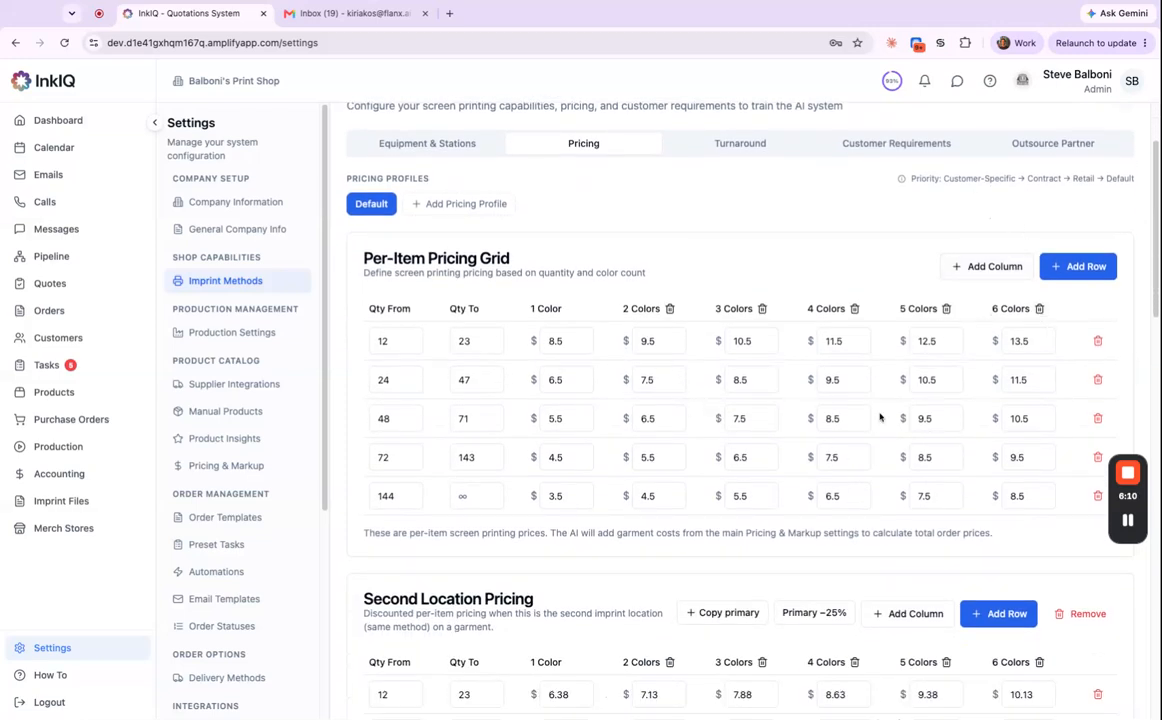
pyautogui.scroll(-1, 788, 432)
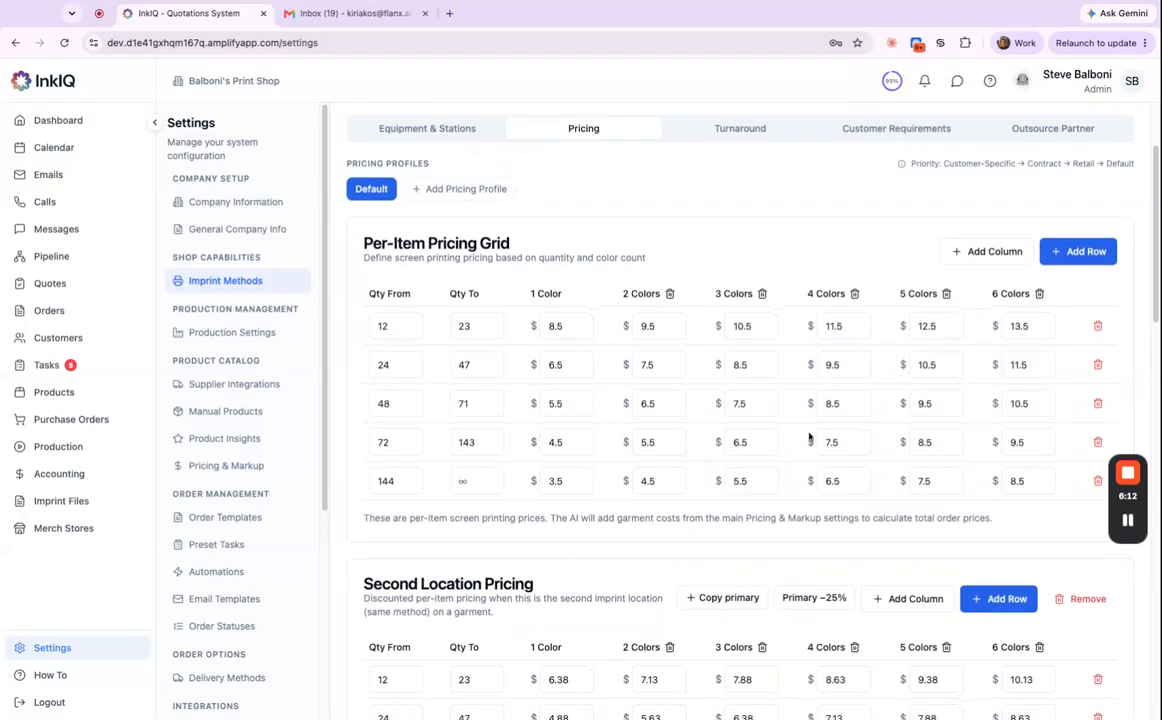
pyautogui.scroll(-3, 758, 456)
pyautogui.scroll(-2, 755, 455)
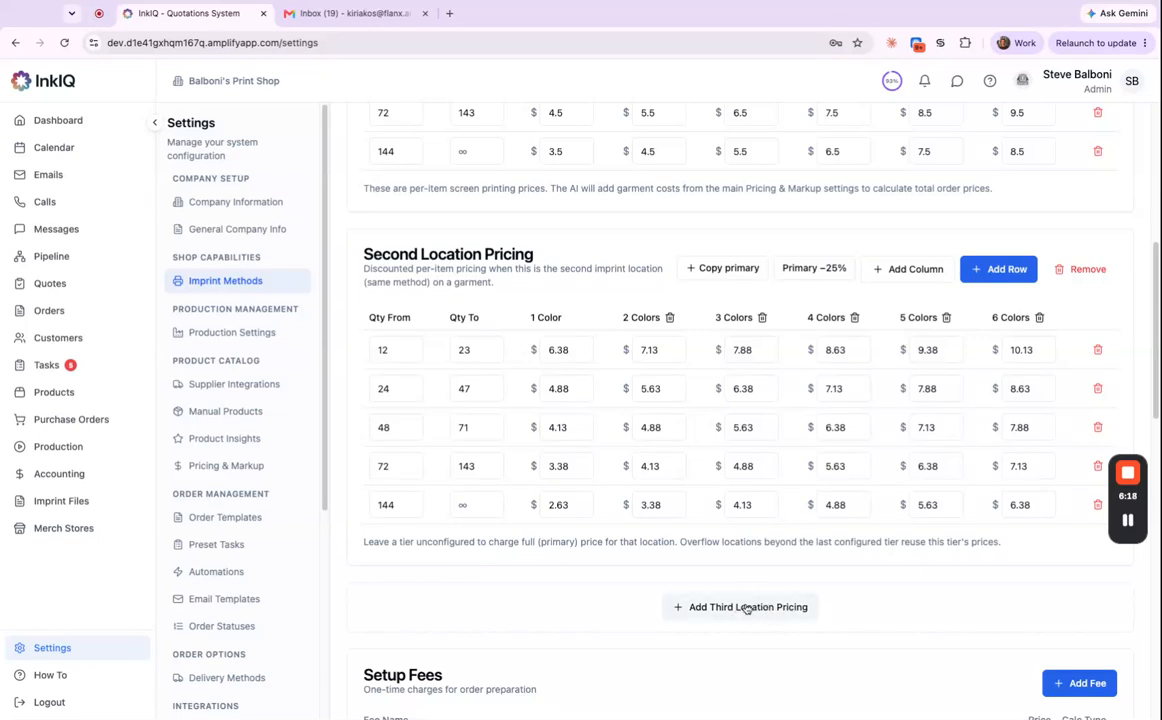
pyautogui.click(741, 616)
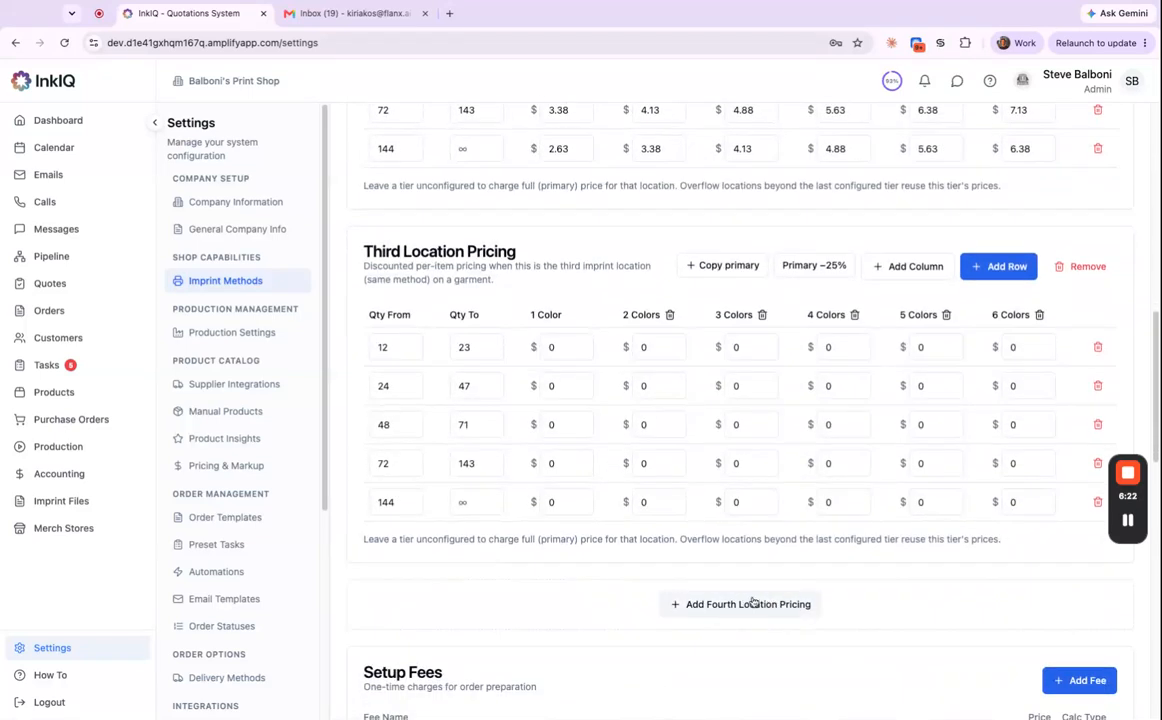
pyautogui.click(1080, 266)
pyautogui.scroll(2, 1040, 300)
pyautogui.scroll(-5, 800, 400)
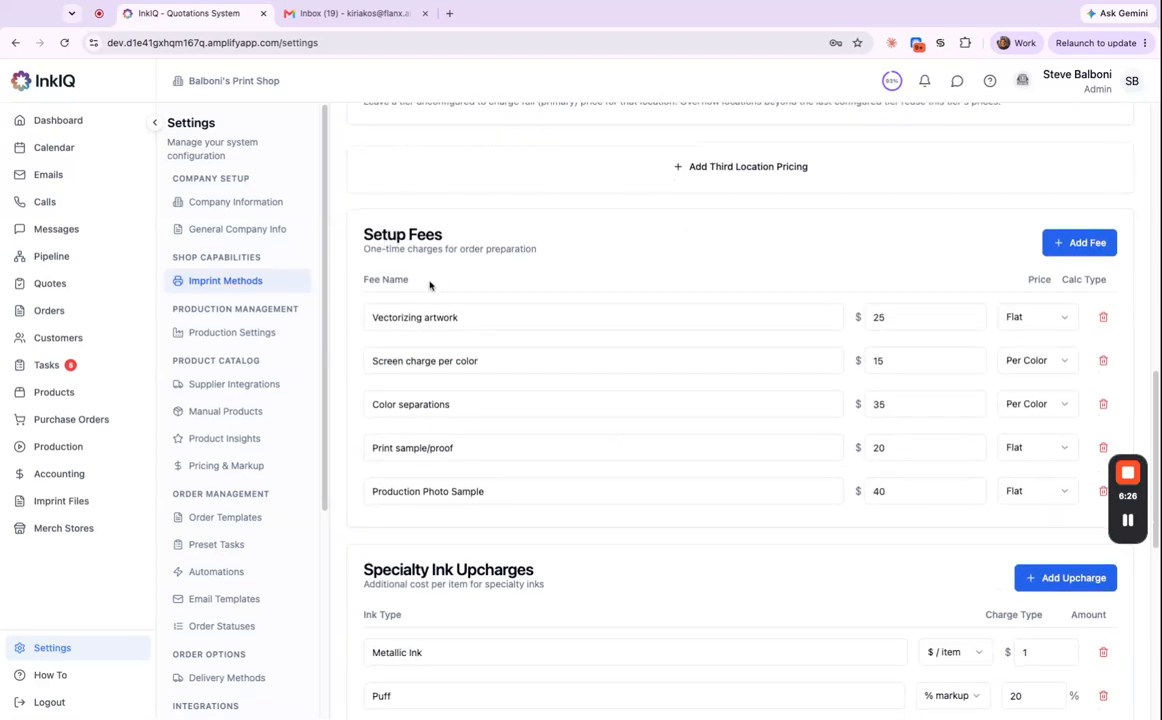
pyautogui.tripleClick(510, 318)
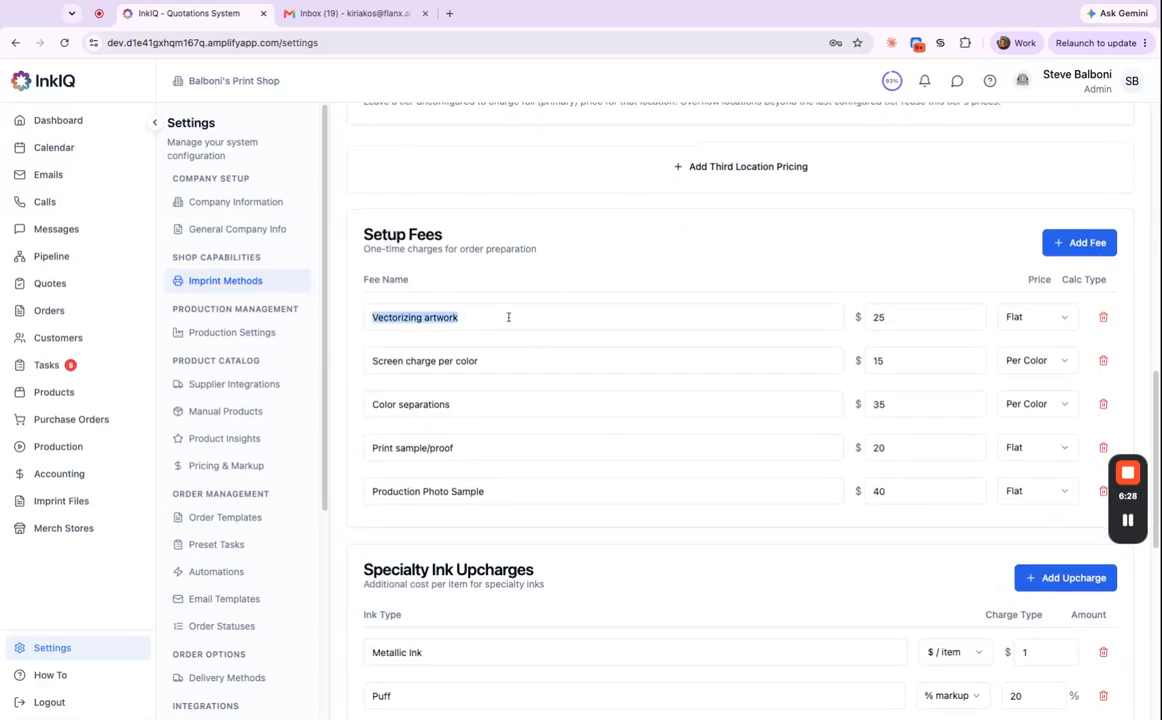
pyautogui.click(616, 253)
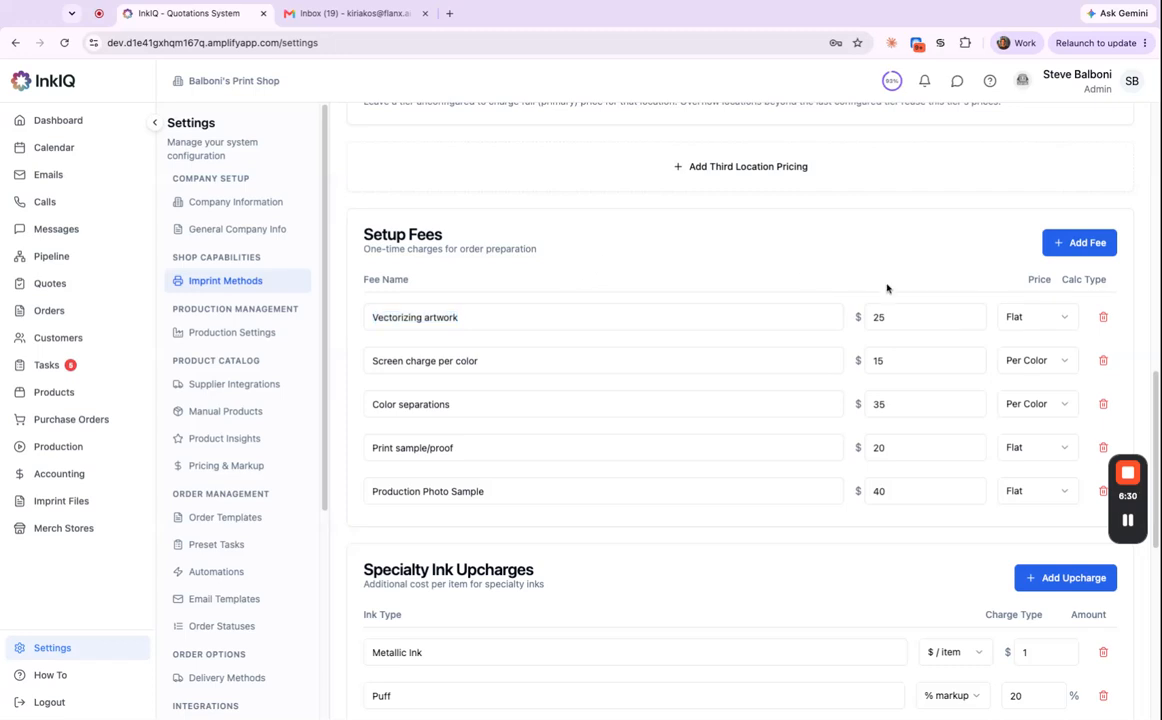
pyautogui.click(1030, 319)
pyautogui.click(1030, 346)
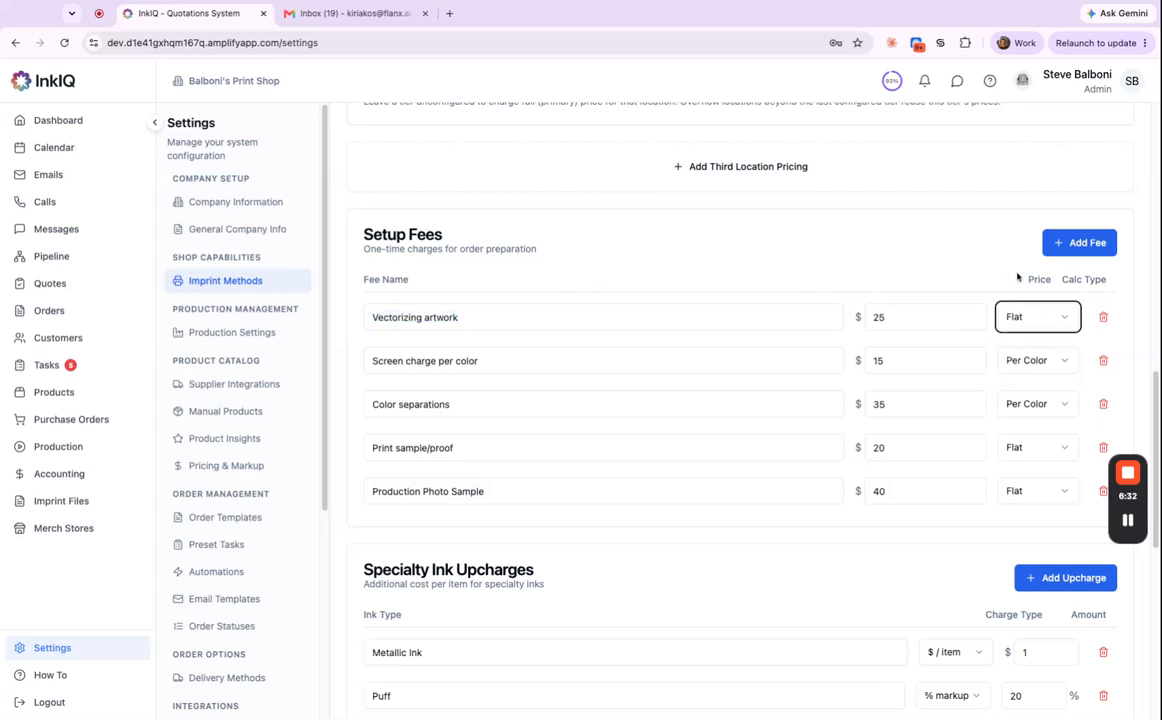
pyautogui.moveTo(392, 361); pyautogui.dragTo(513, 362)
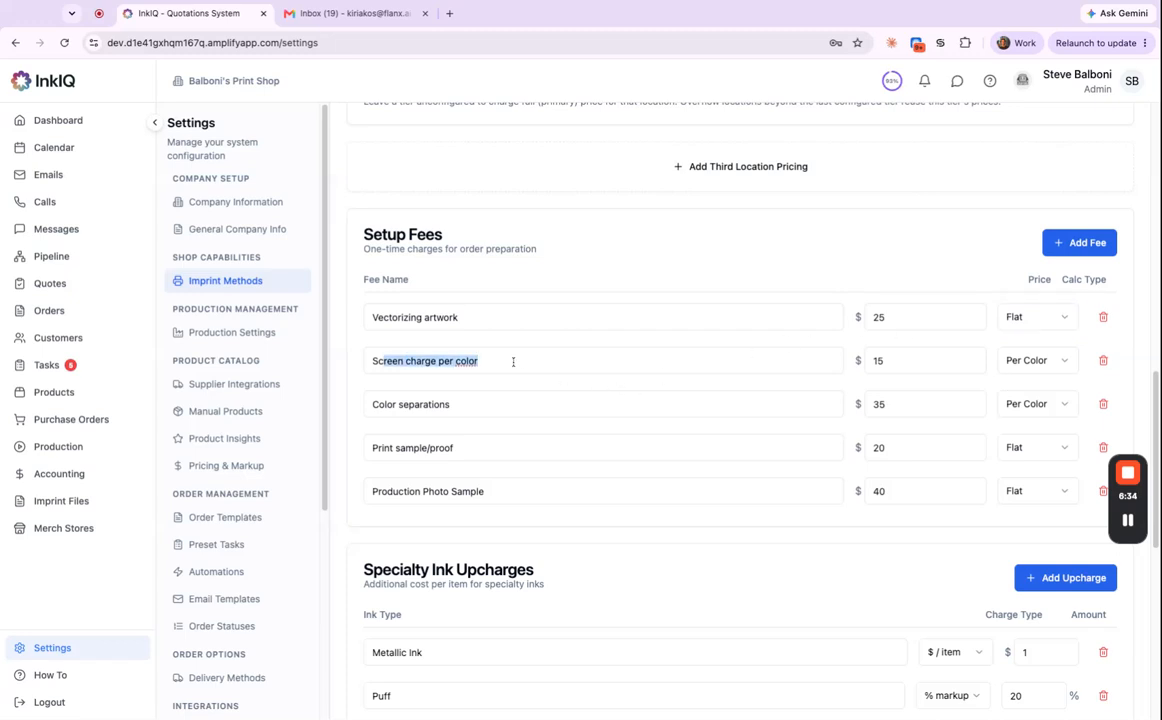
pyautogui.click(918, 351)
pyautogui.scroll(-1, 785, 452)
pyautogui.scroll(-3, 785, 452)
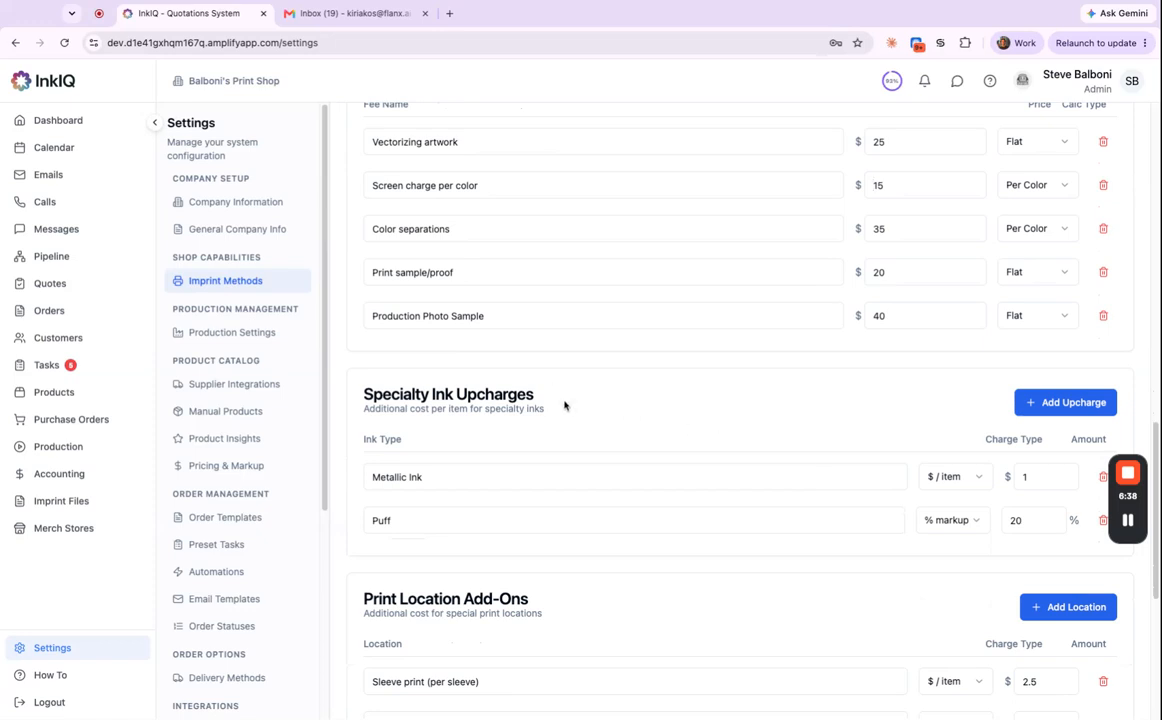
pyautogui.moveTo(570, 402); pyautogui.dragTo(384, 393)
pyautogui.click(604, 440)
pyautogui.scroll(-4, 606, 445)
pyautogui.tripleClick(576, 362)
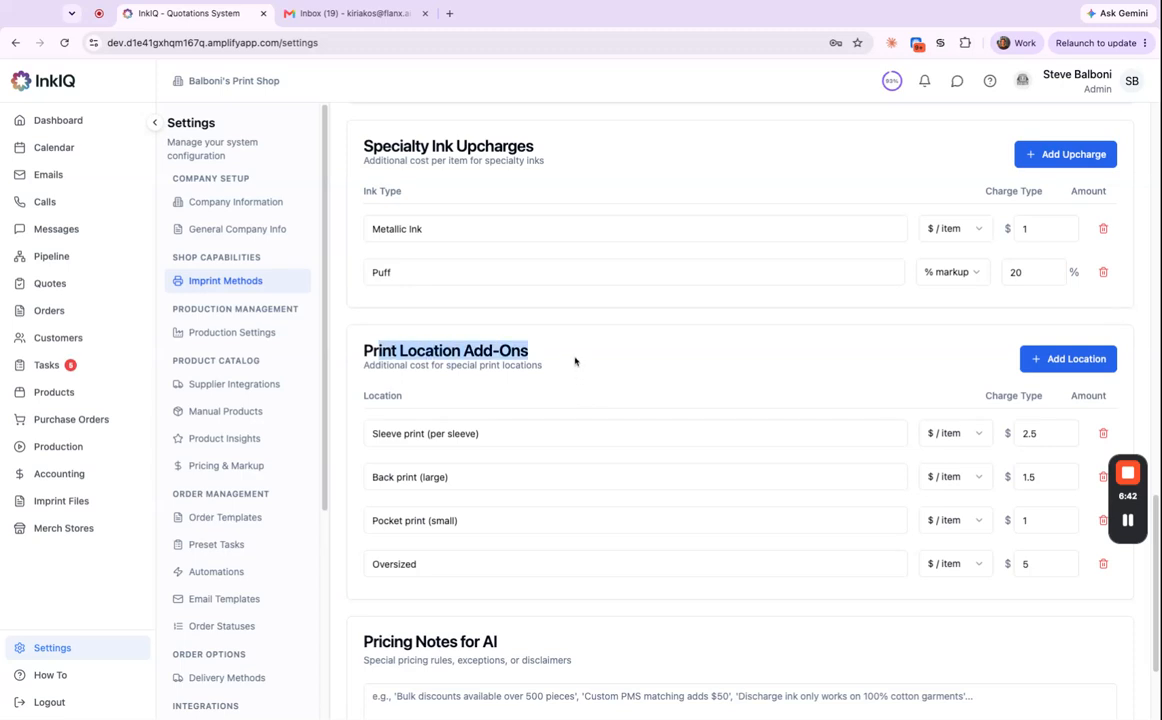
pyautogui.click(752, 362)
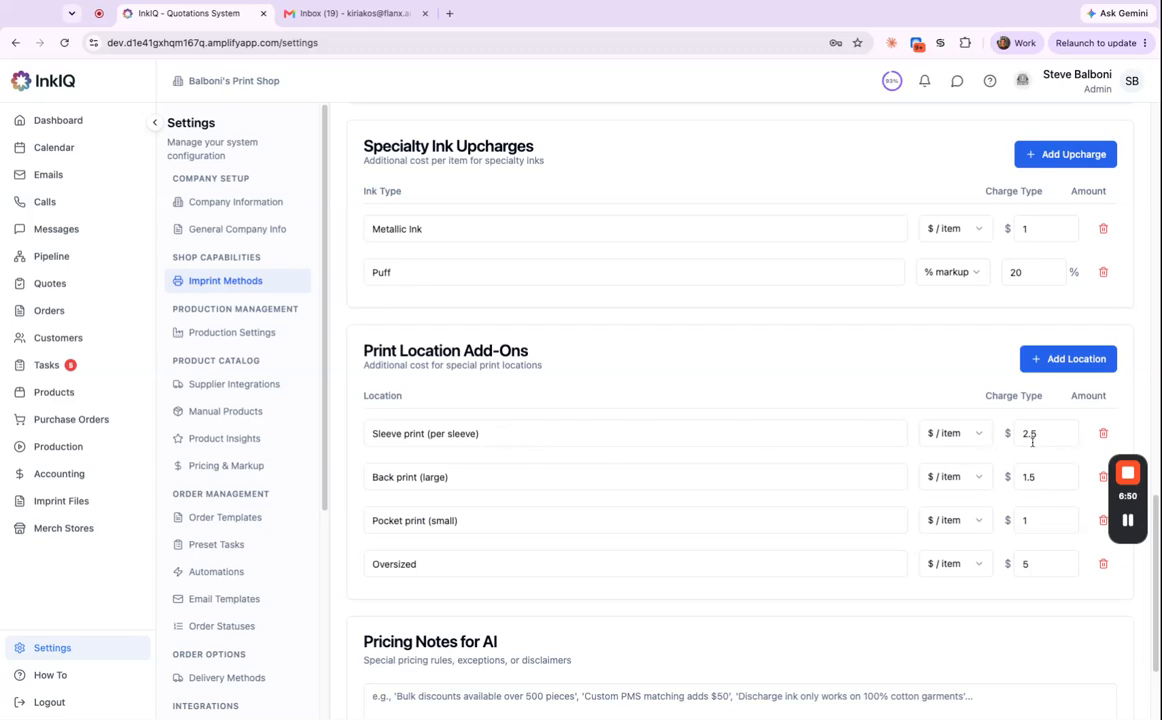
pyautogui.click(972, 436)
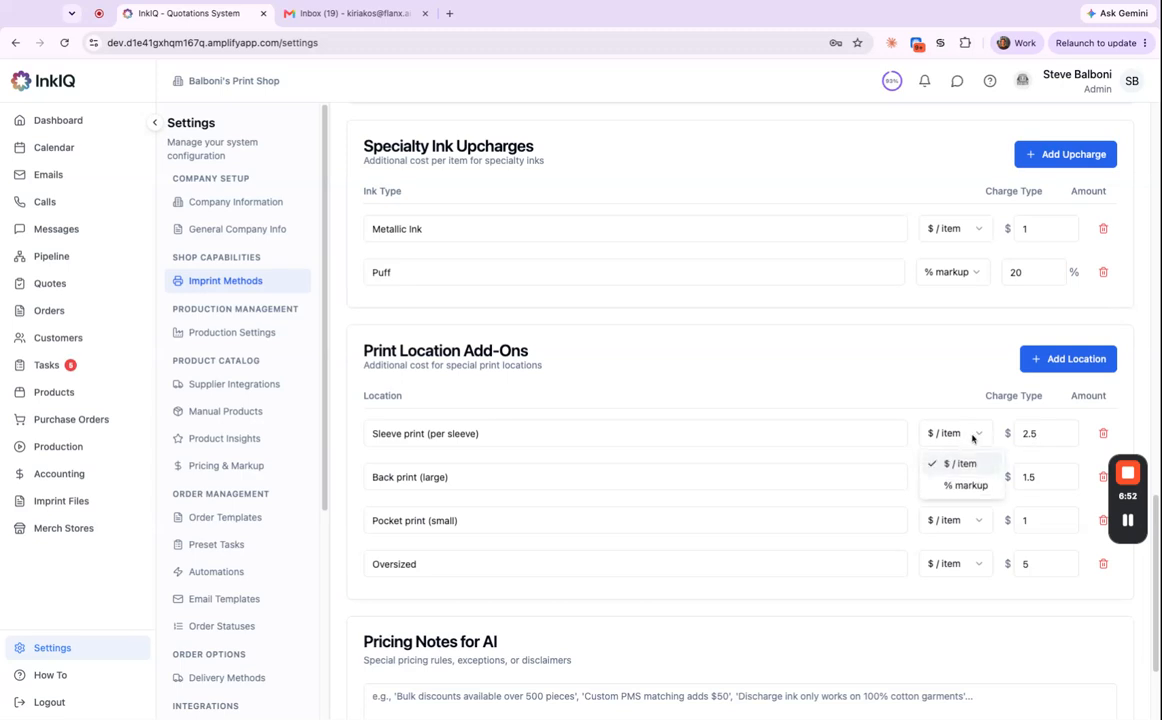
pyautogui.click(955, 486)
pyautogui.press('Tab')
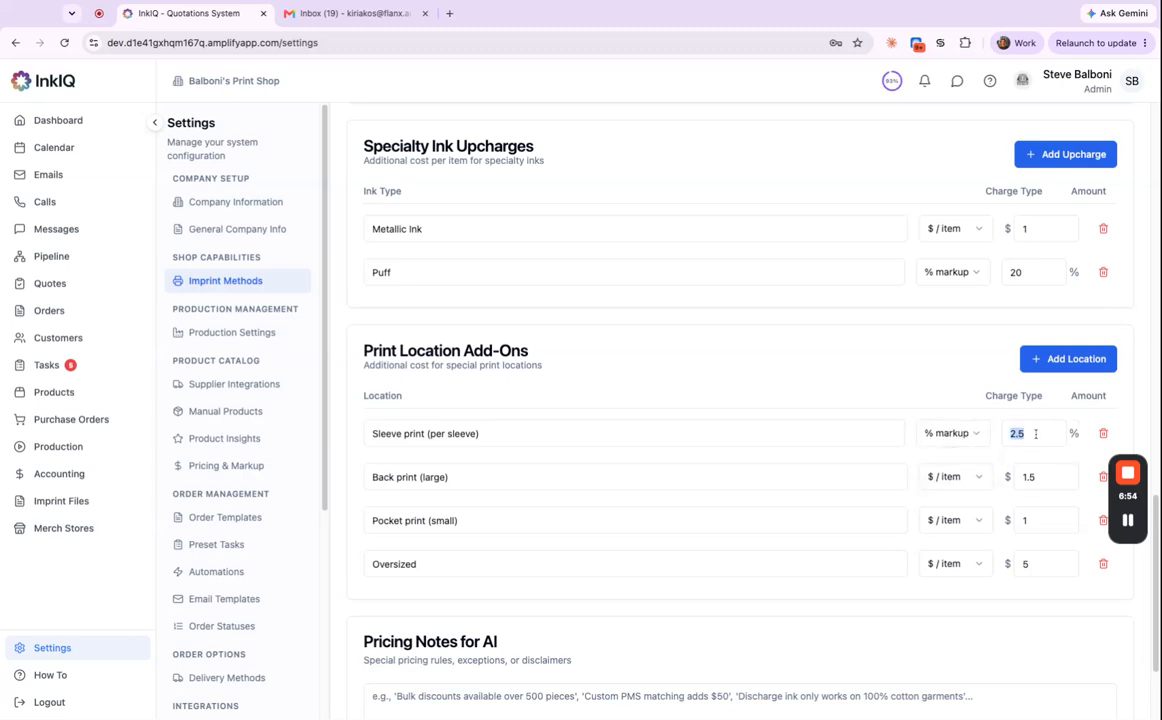
pyautogui.write('15')
pyautogui.click(957, 444)
pyautogui.click(963, 463)
pyautogui.moveTo(1045, 437); pyautogui.dragTo(999, 436)
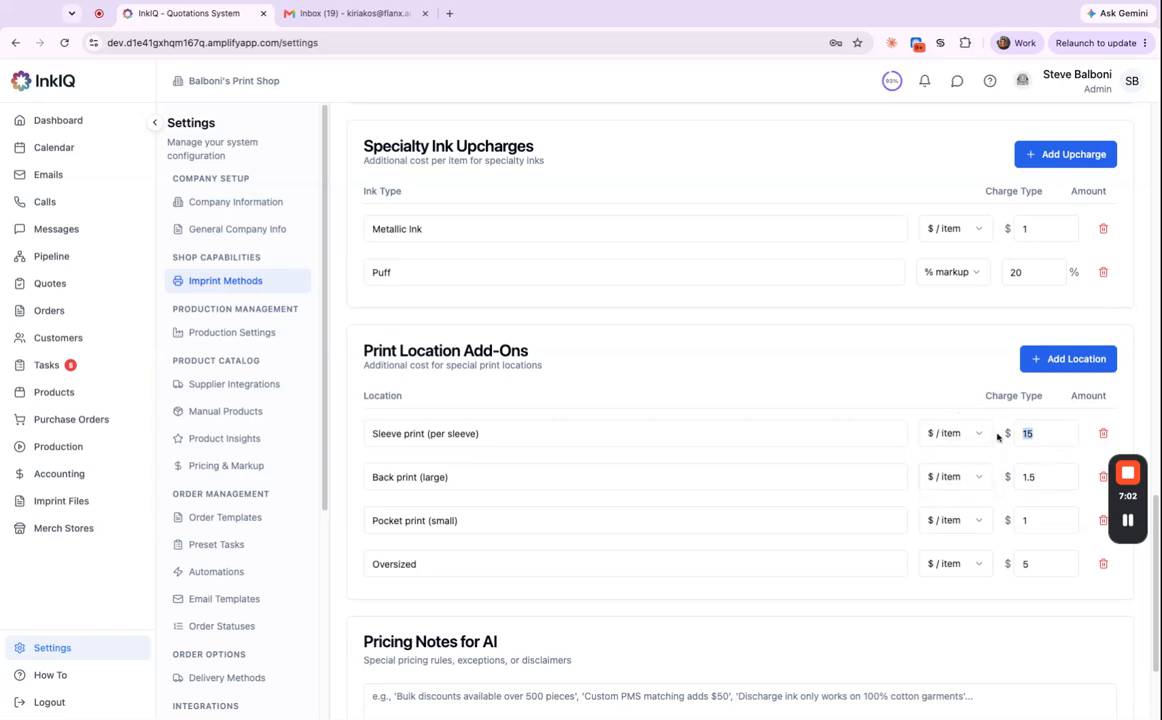
pyautogui.write('2.5')
pyautogui.scroll(15, 848, 322)
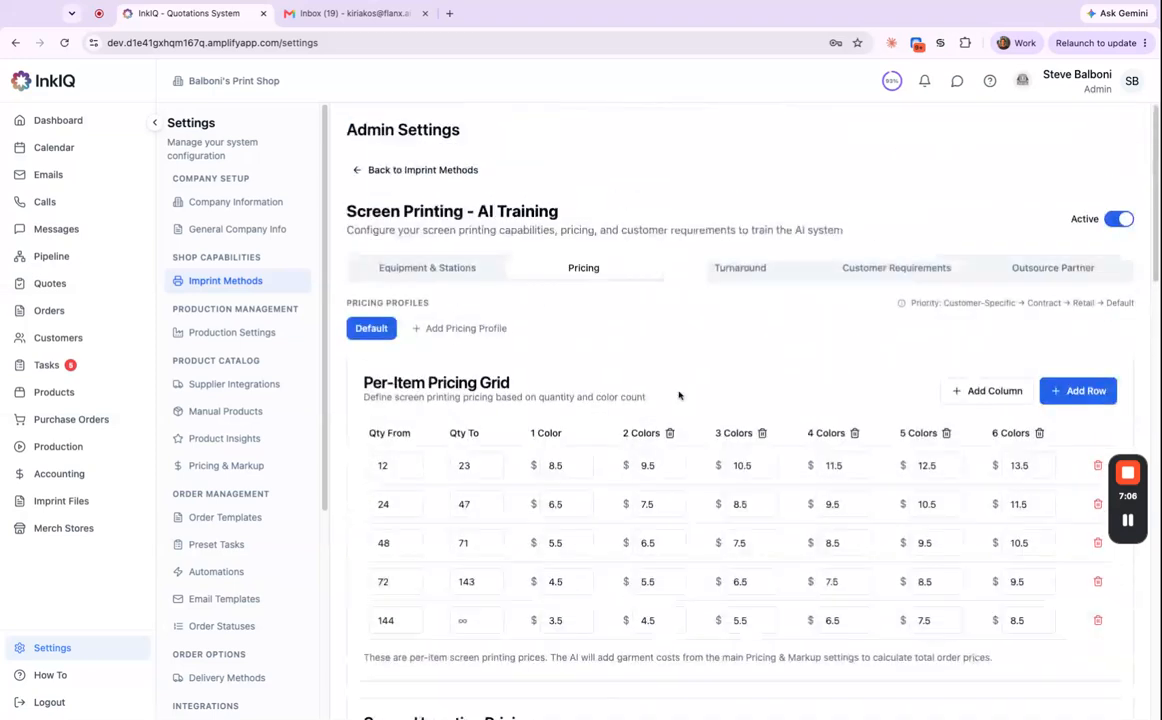
# Review the Turnaround settings: 14-day standard lead time and the rush order tiers' Premium %.
pyautogui.click(736, 268)
pyautogui.scroll(-1, 823, 482)
pyautogui.scroll(-1, 821, 484)
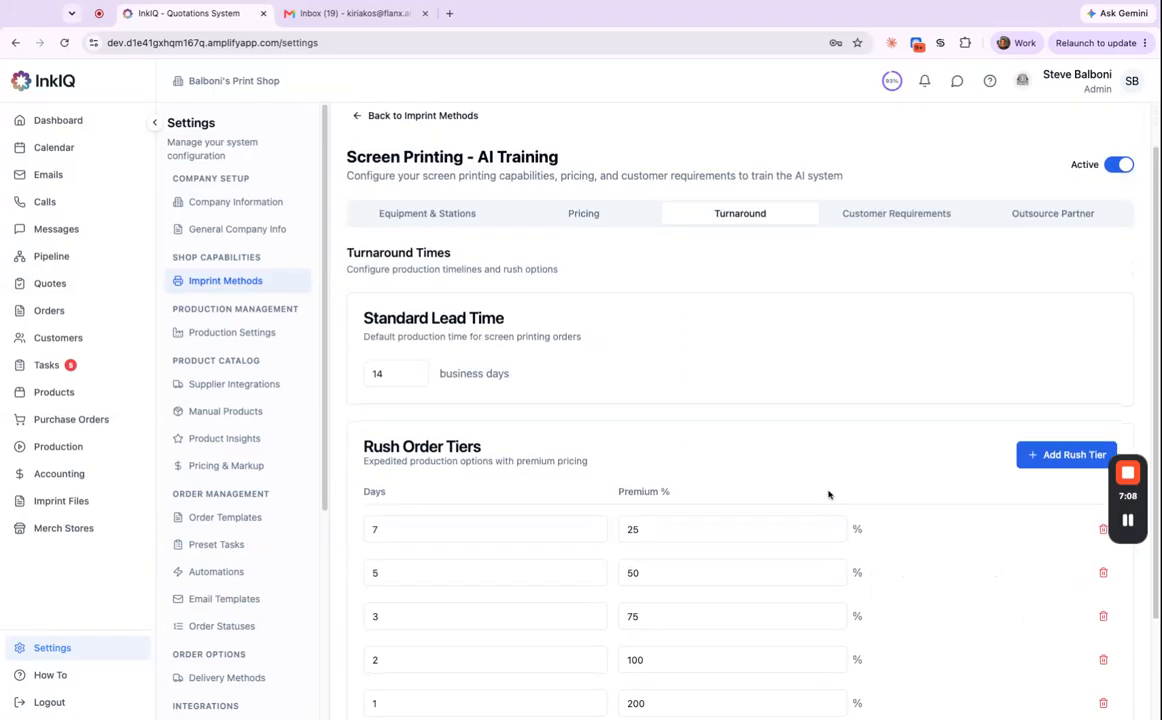
pyautogui.scroll(-3, 829, 492)
pyautogui.doubleClick(409, 277)
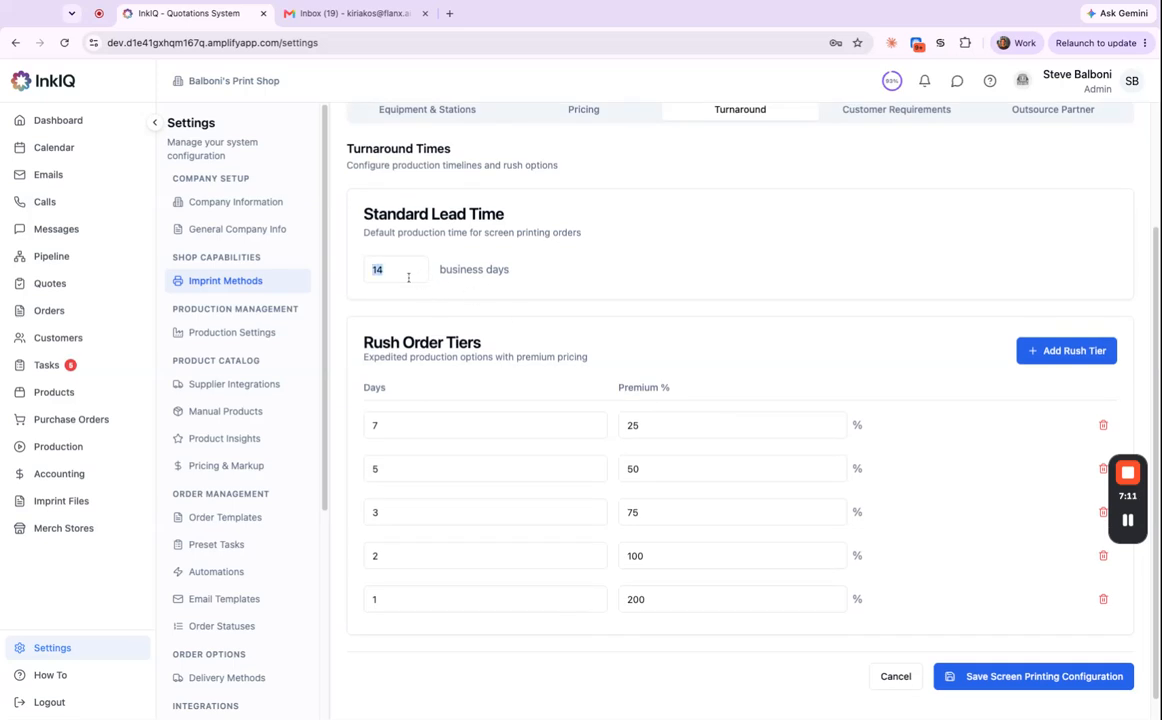
pyautogui.click(576, 287)
pyautogui.moveTo(362, 341); pyautogui.dragTo(780, 643)
pyautogui.click(834, 321)
pyautogui.tripleClick(618, 389)
pyautogui.click(748, 342)
# Show Customer Requirements: vector files not required, no non-vector fee, 300 minimum DPI.
pyautogui.scroll(1, 740, 362)
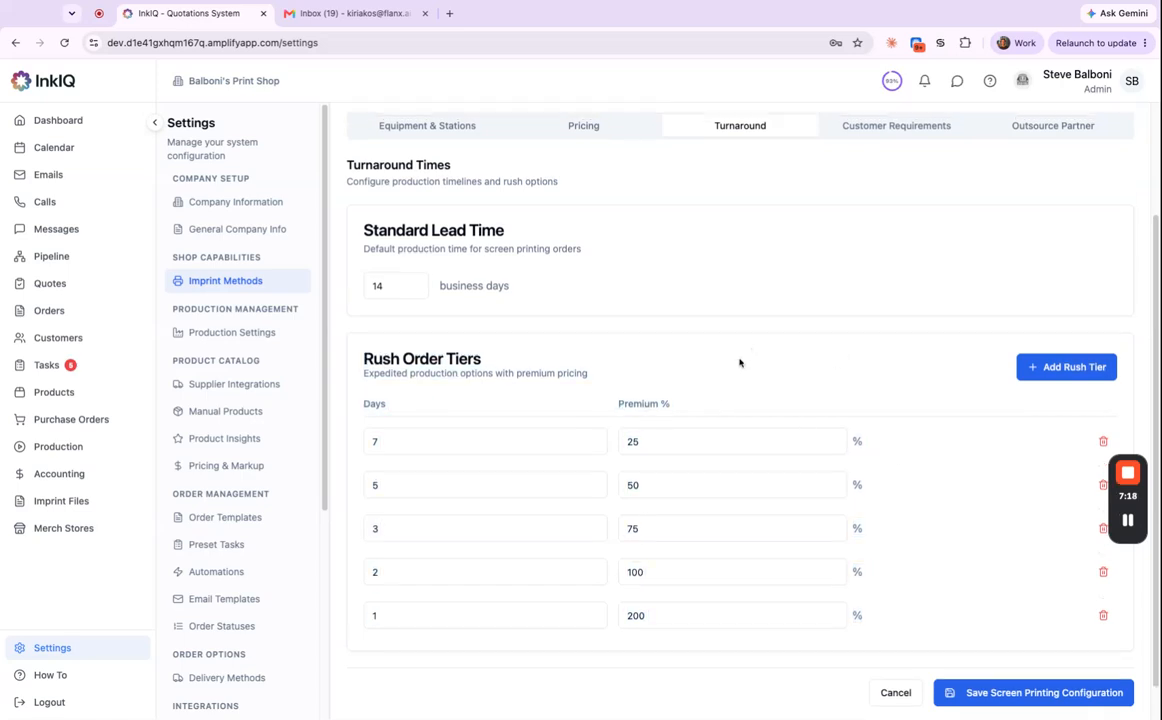
pyautogui.scroll(3, 740, 362)
pyautogui.click(880, 269)
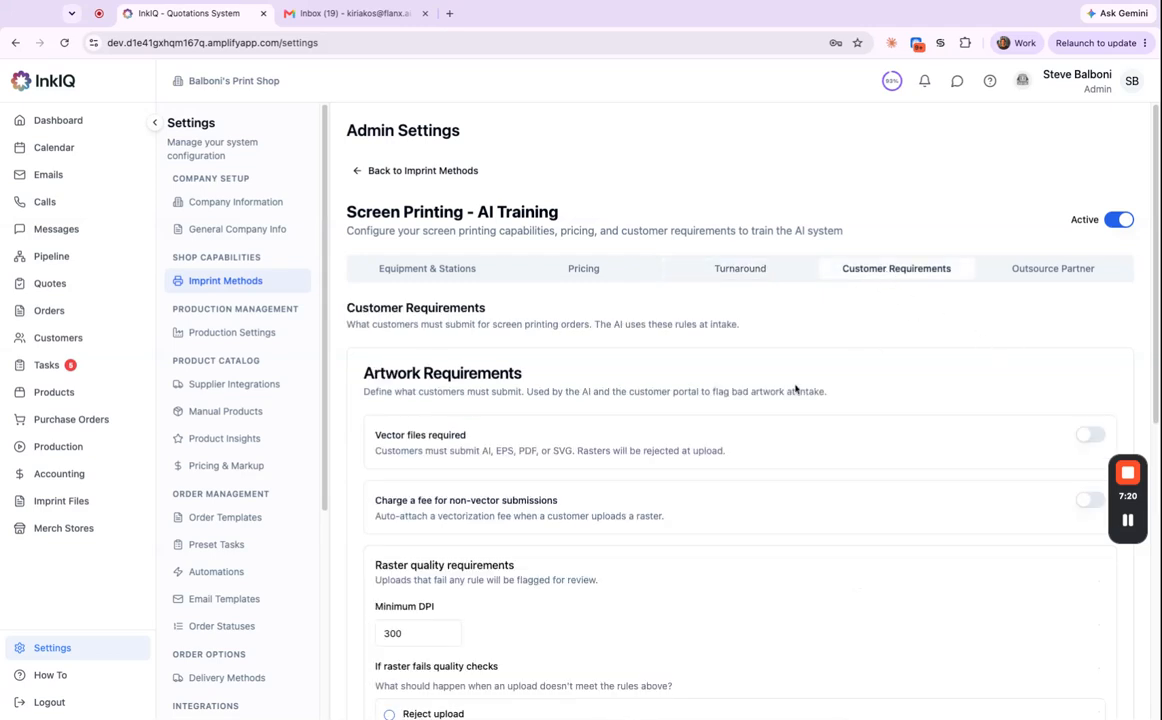
# Try the vector-file requirement and non-vector fee toggles, leaving both switched off.
pyautogui.scroll(-2, 893, 449)
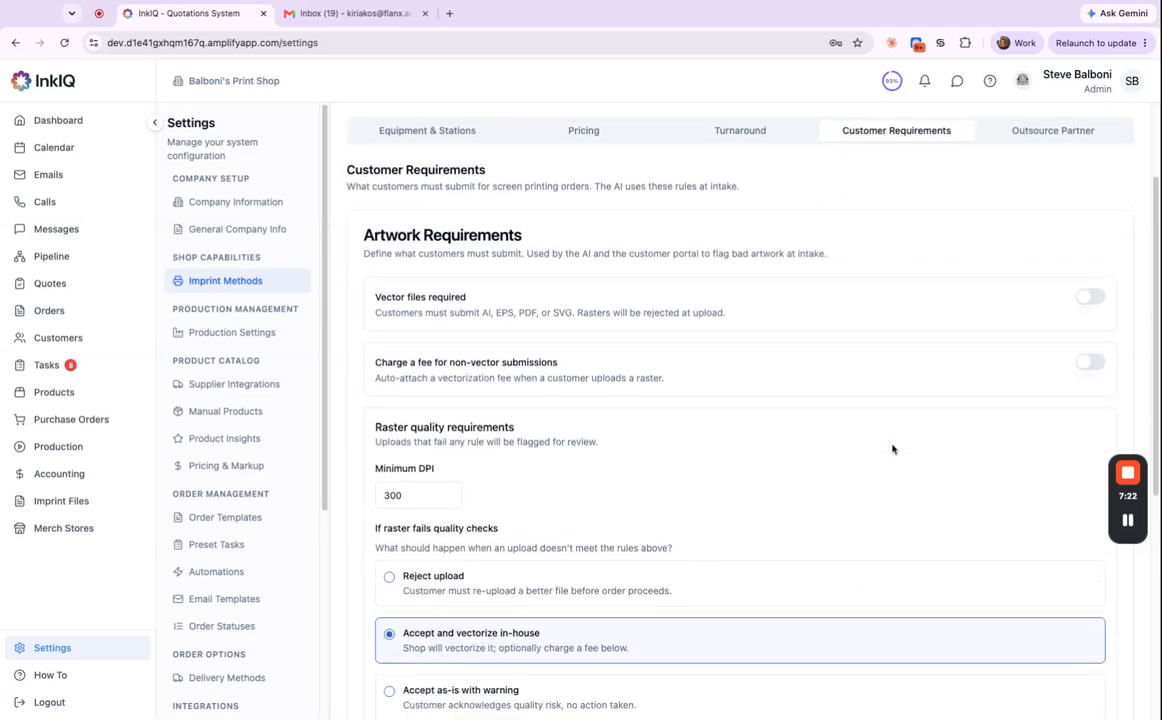
pyautogui.click(1091, 250)
pyautogui.click(1090, 339)
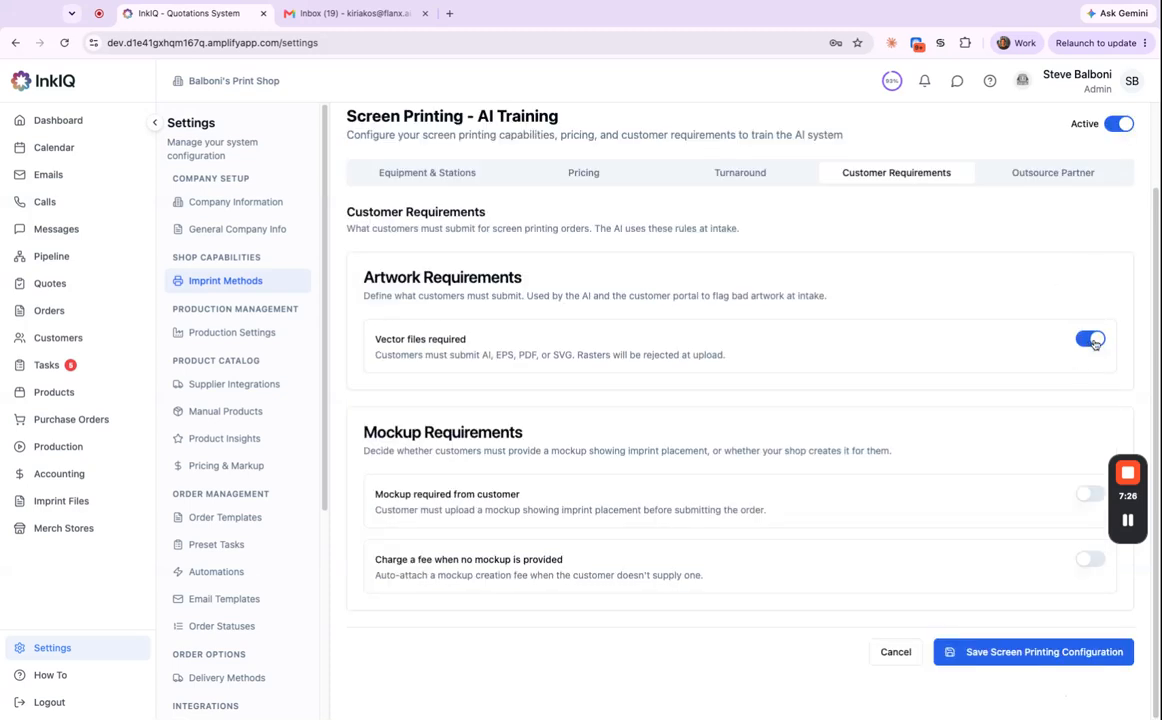
pyautogui.click(1093, 341)
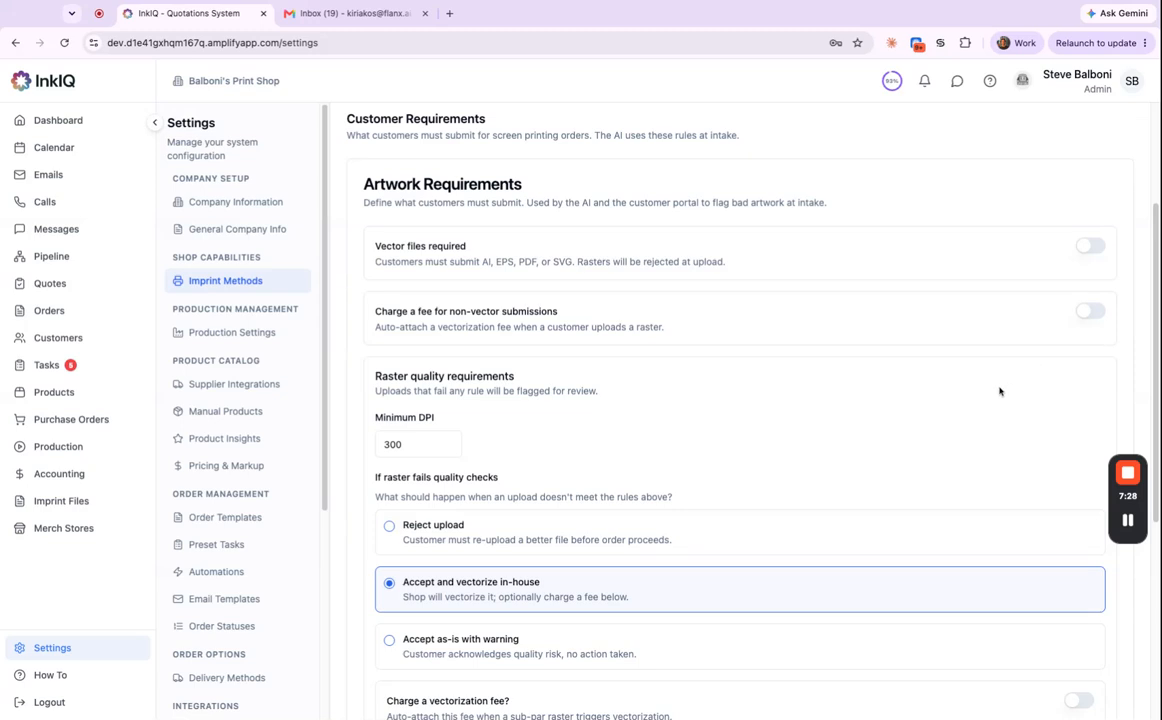
pyautogui.click(1090, 314)
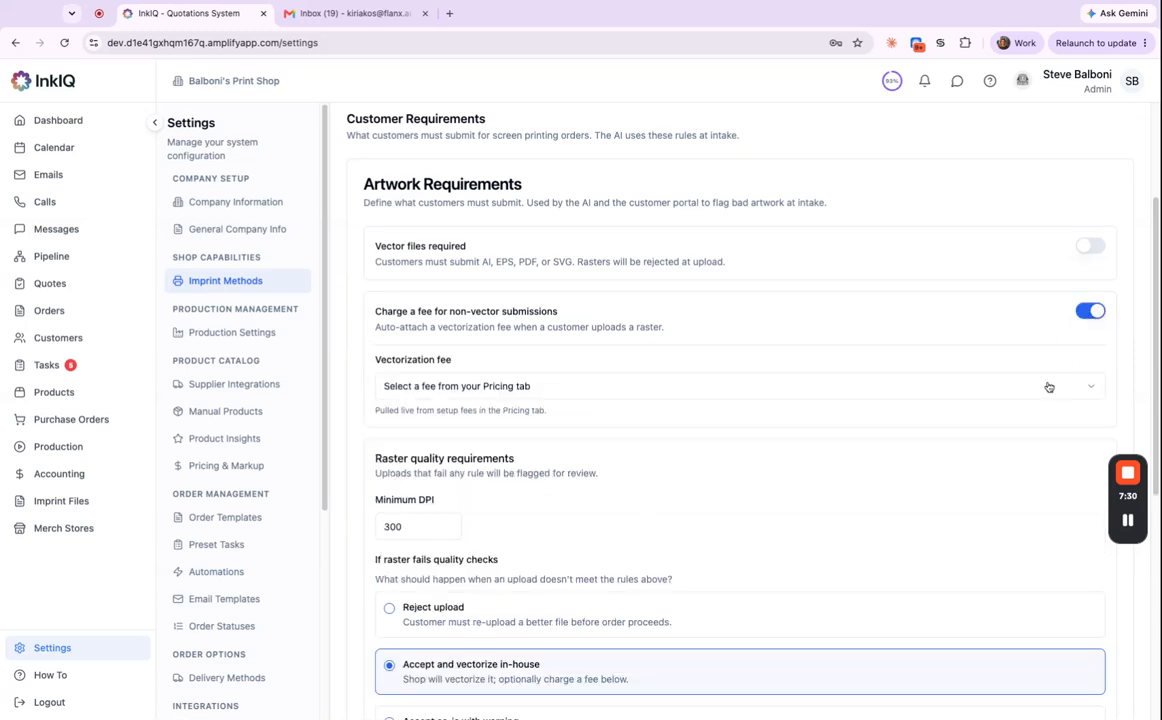
pyautogui.click(1093, 315)
# Toggle 'Mockup required from customer', ending with customer mockups no longer required.
pyautogui.scroll(-5, 885, 470)
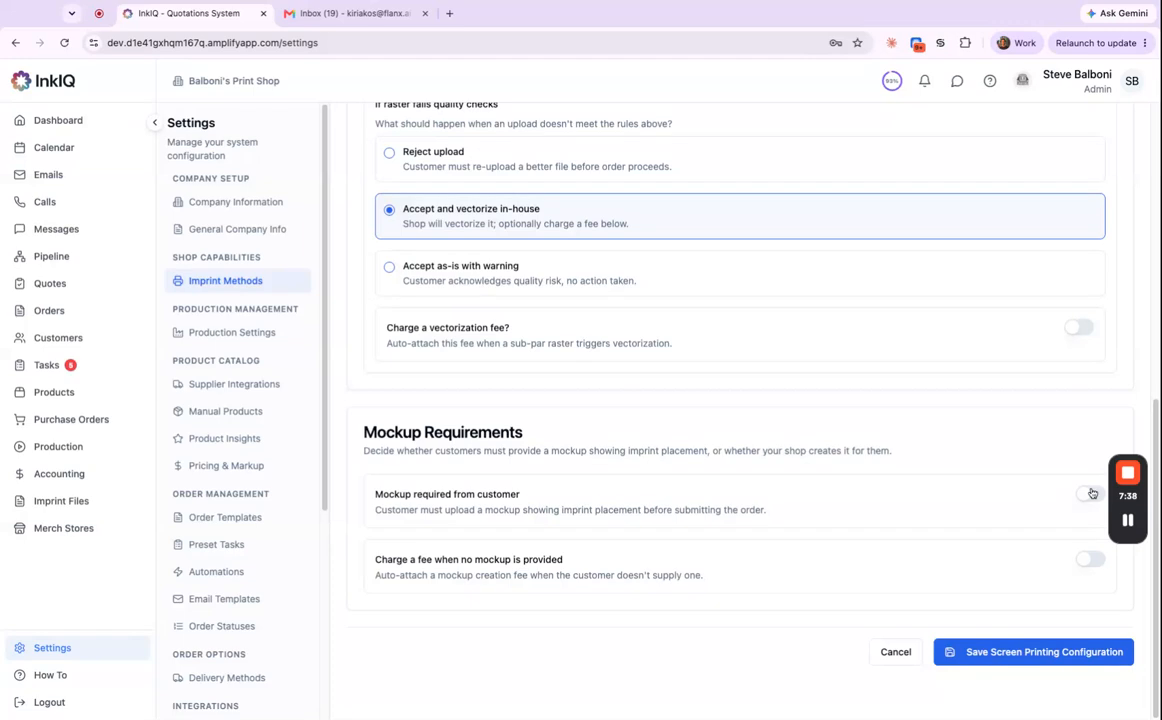
pyautogui.click(1090, 494)
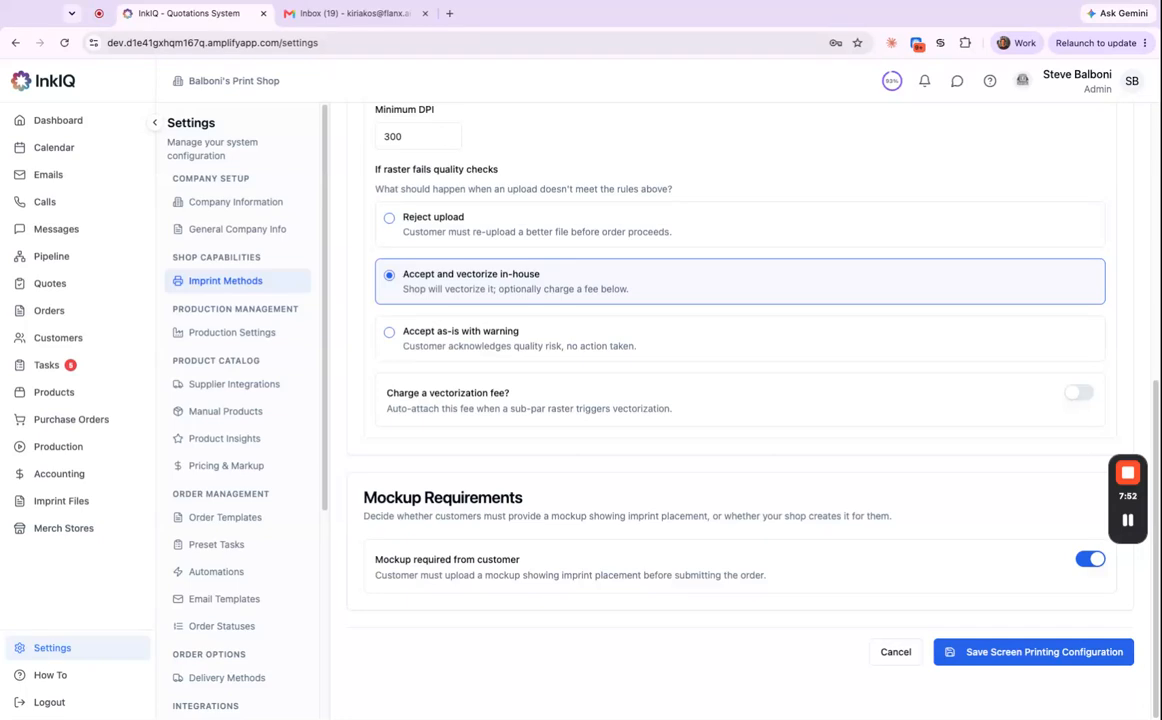
pyautogui.click(1084, 564)
pyautogui.scroll(10, 1010, 515)
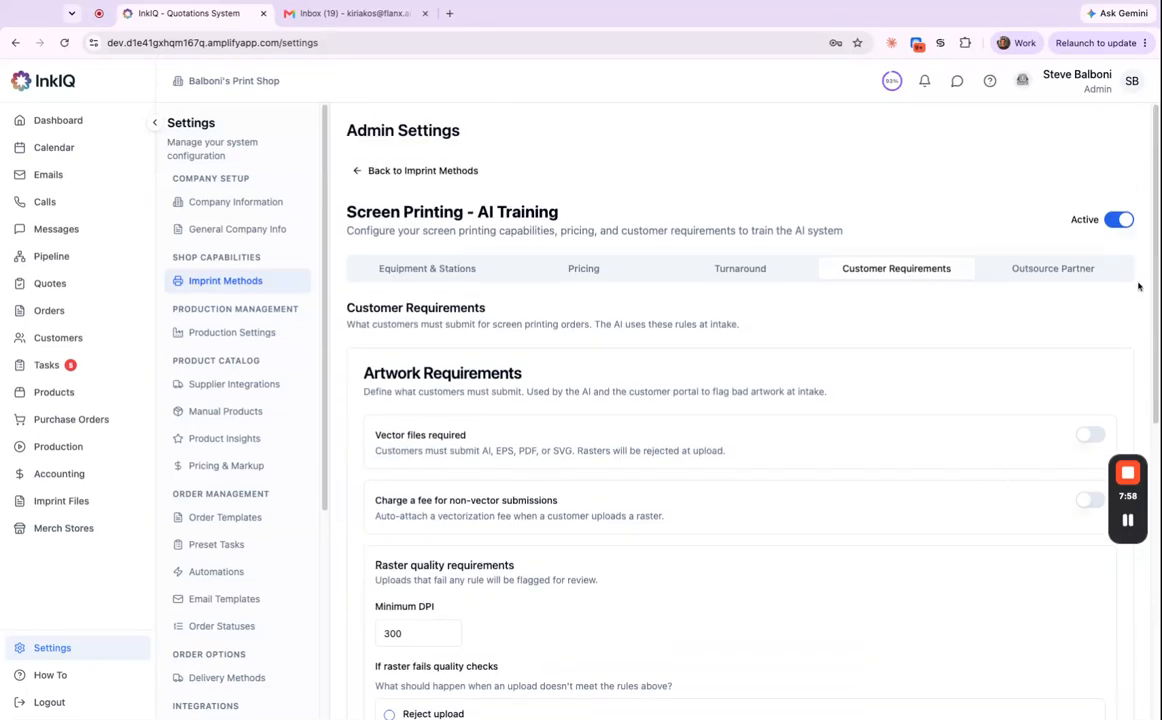
# Browse the Outsource Partner tab listing New Partner 1 through New Partner 5.
pyautogui.click(1065, 269)
pyautogui.scroll(-3, 778, 434)
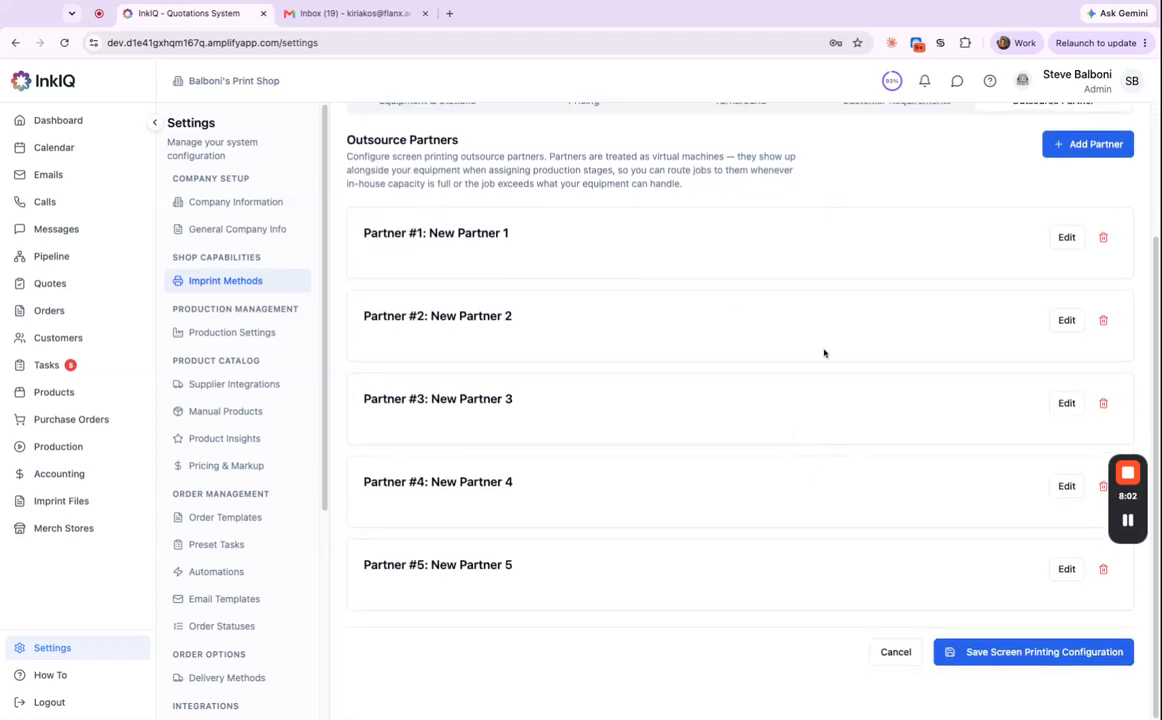
pyautogui.scroll(1, 909, 400)
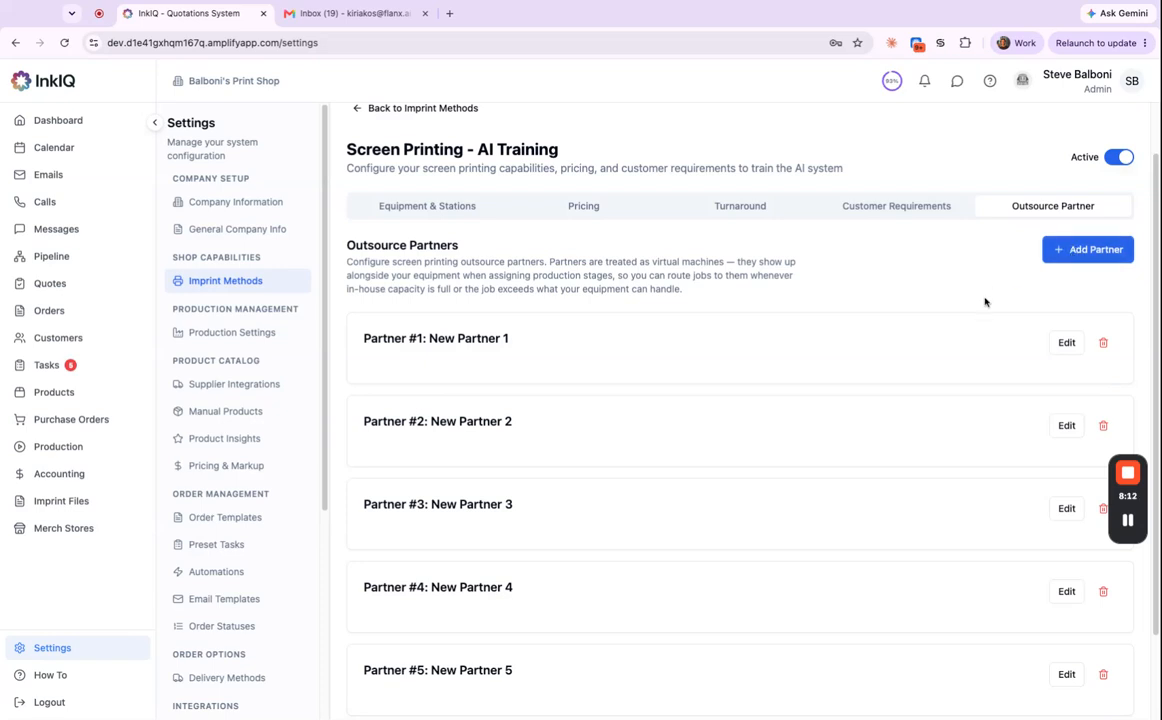
pyautogui.scroll(-1, 926, 407)
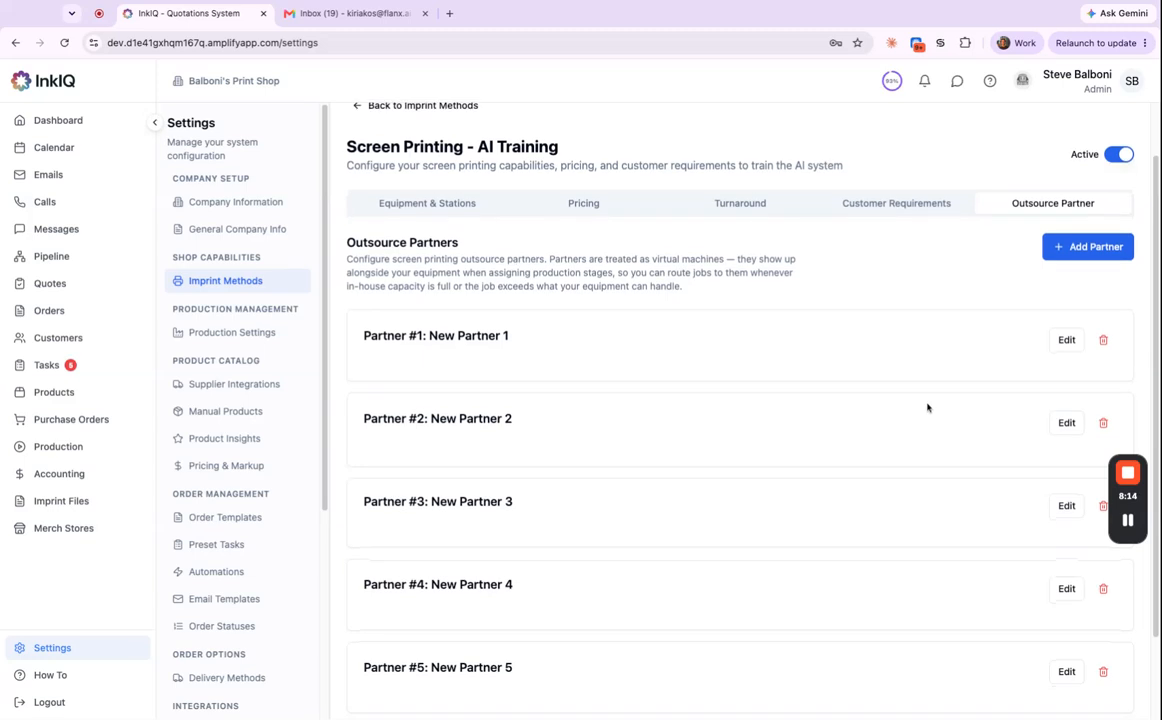
pyautogui.scroll(3, 927, 405)
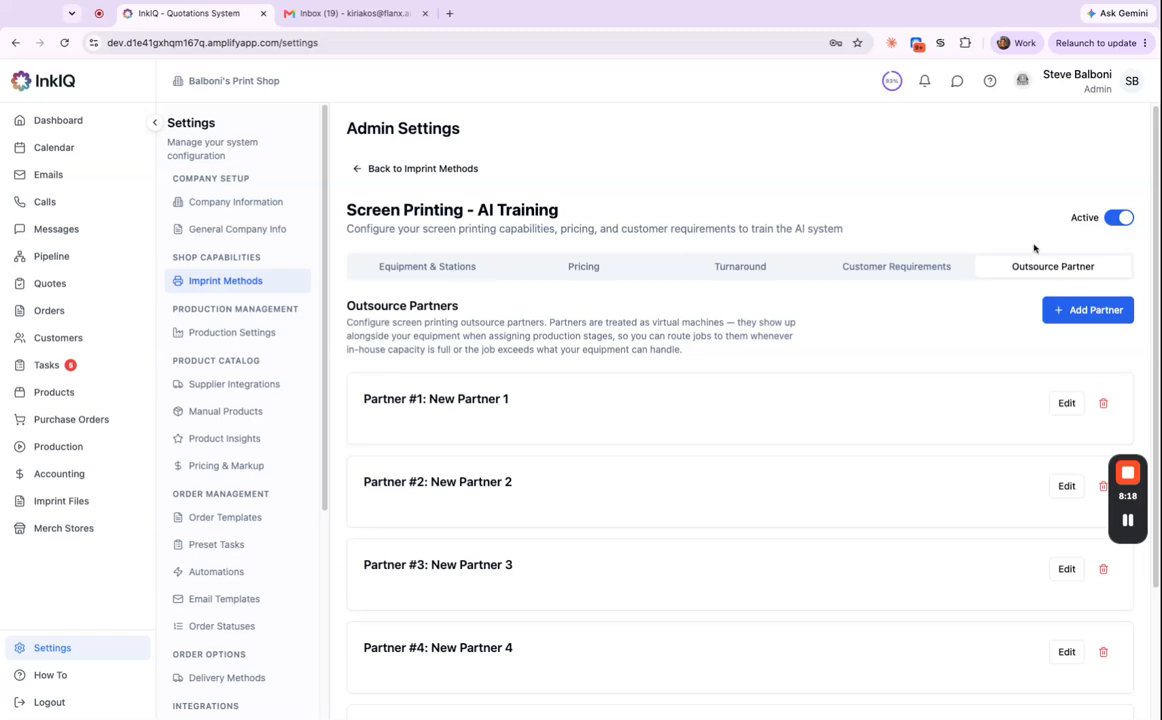
pyautogui.scroll(-3, 908, 388)
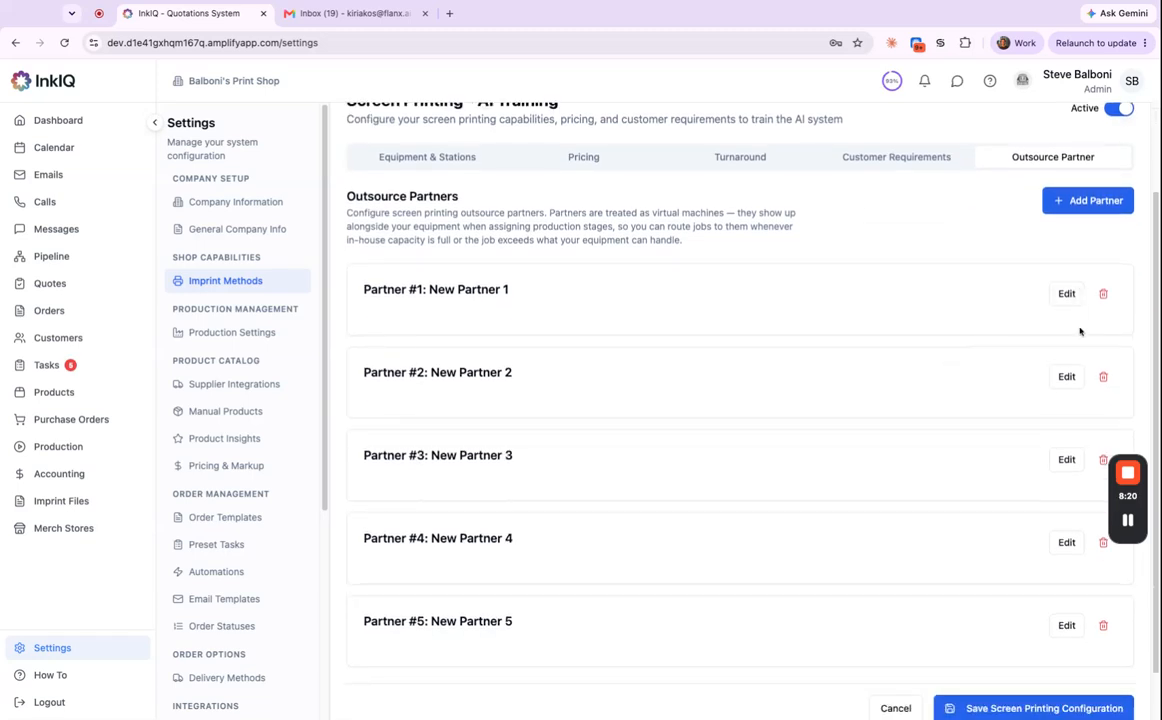
# Review New Partner 1's business details and capabilities in its edit form, then save it.
pyautogui.click(1067, 294)
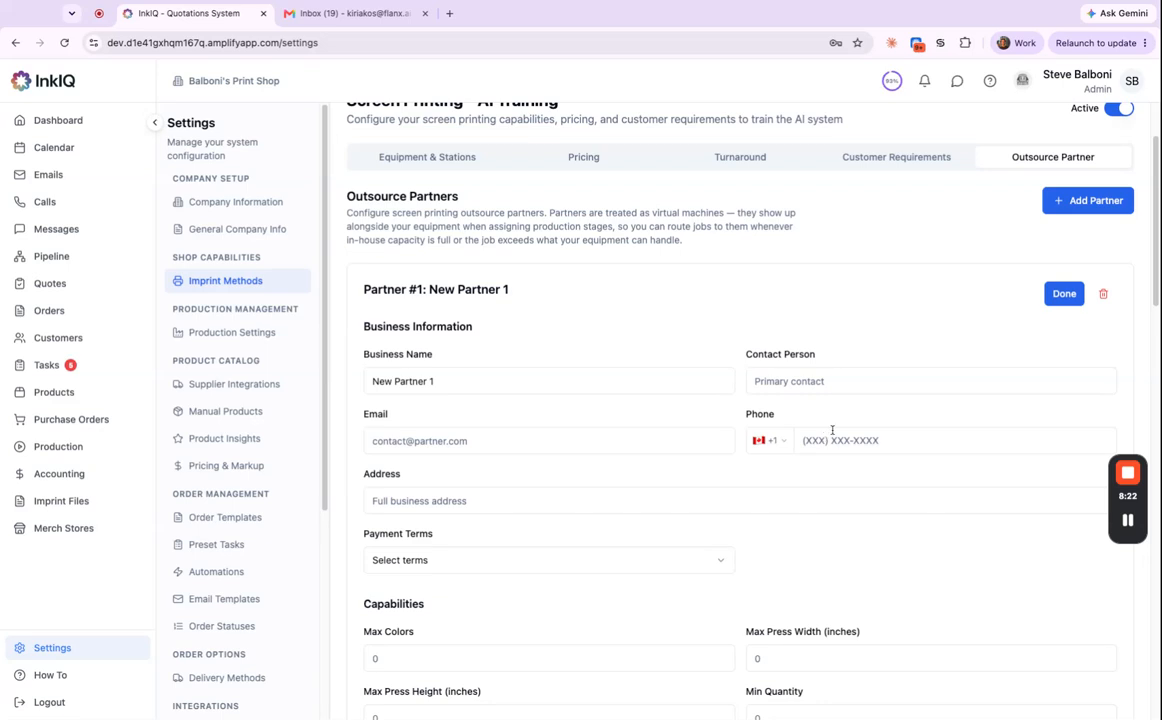
pyautogui.scroll(-3, 835, 434)
pyautogui.scroll(-3, 721, 376)
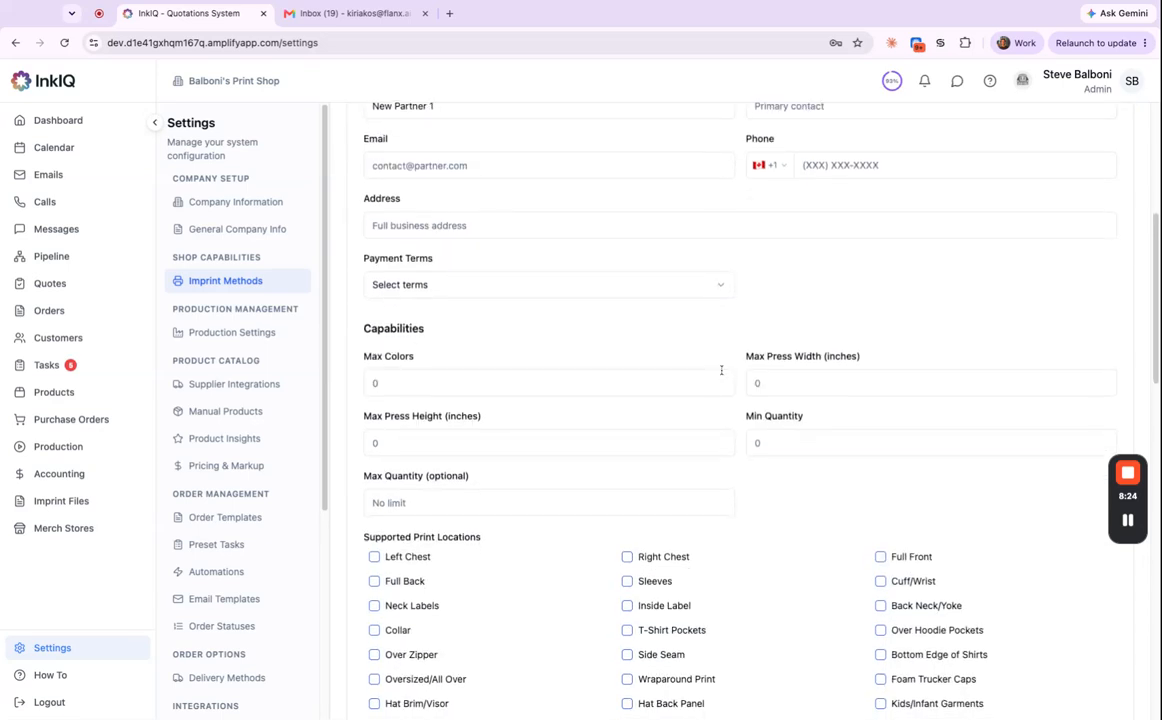
pyautogui.scroll(-5, 729, 380)
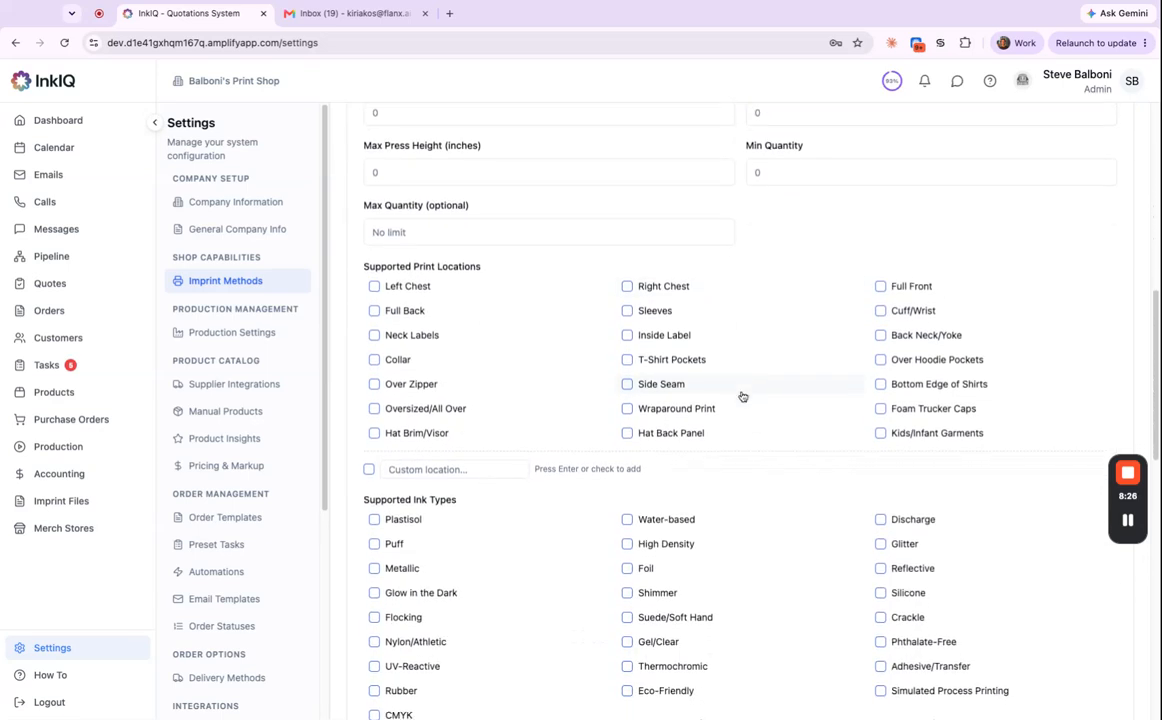
pyautogui.scroll(-5, 737, 383)
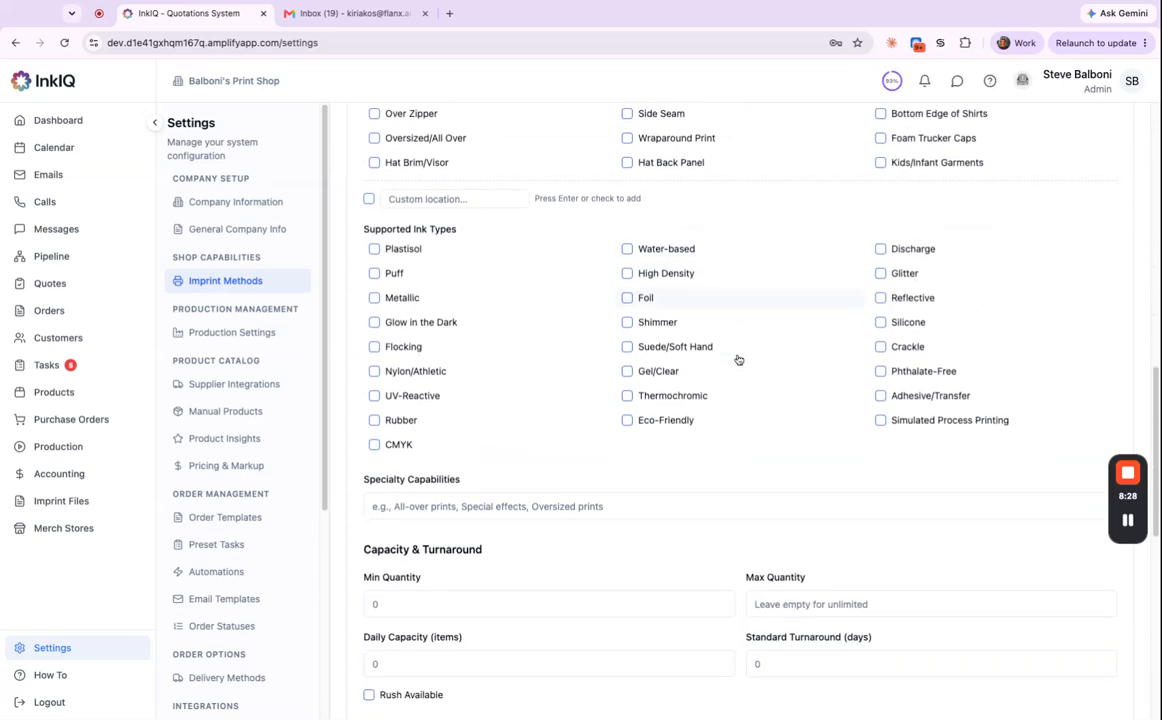
pyautogui.scroll(-2, 738, 392)
pyautogui.scroll(2, 741, 370)
pyautogui.scroll(20, 760, 345)
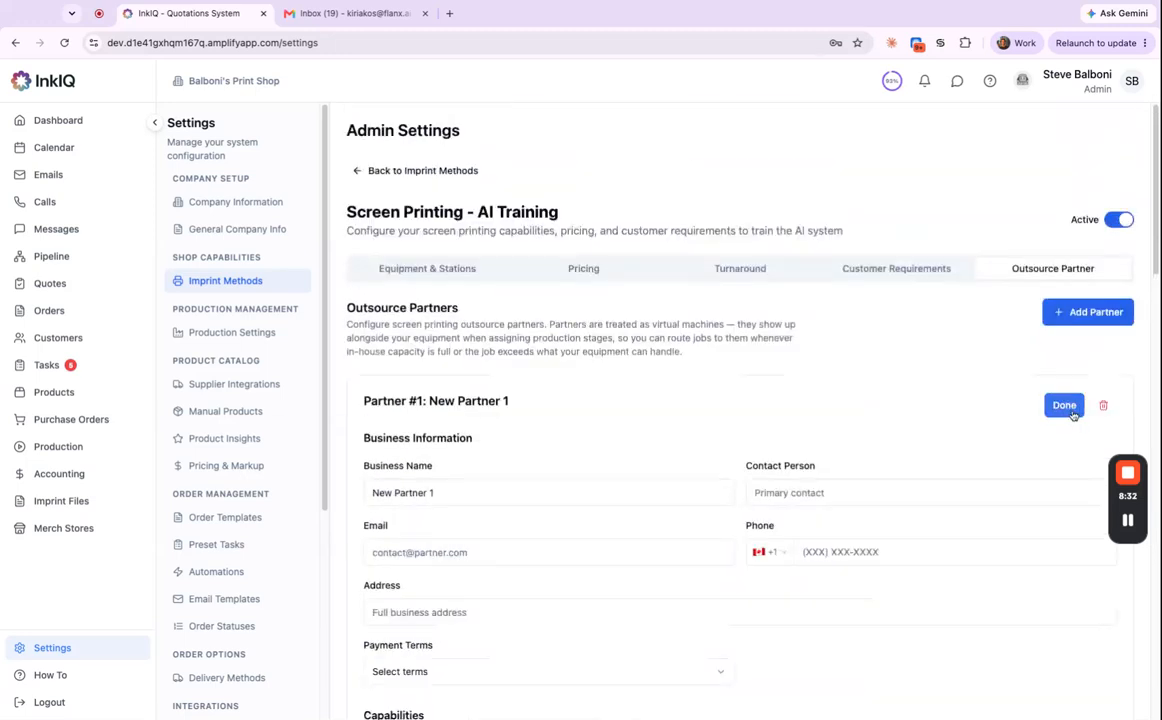
pyautogui.click(1066, 405)
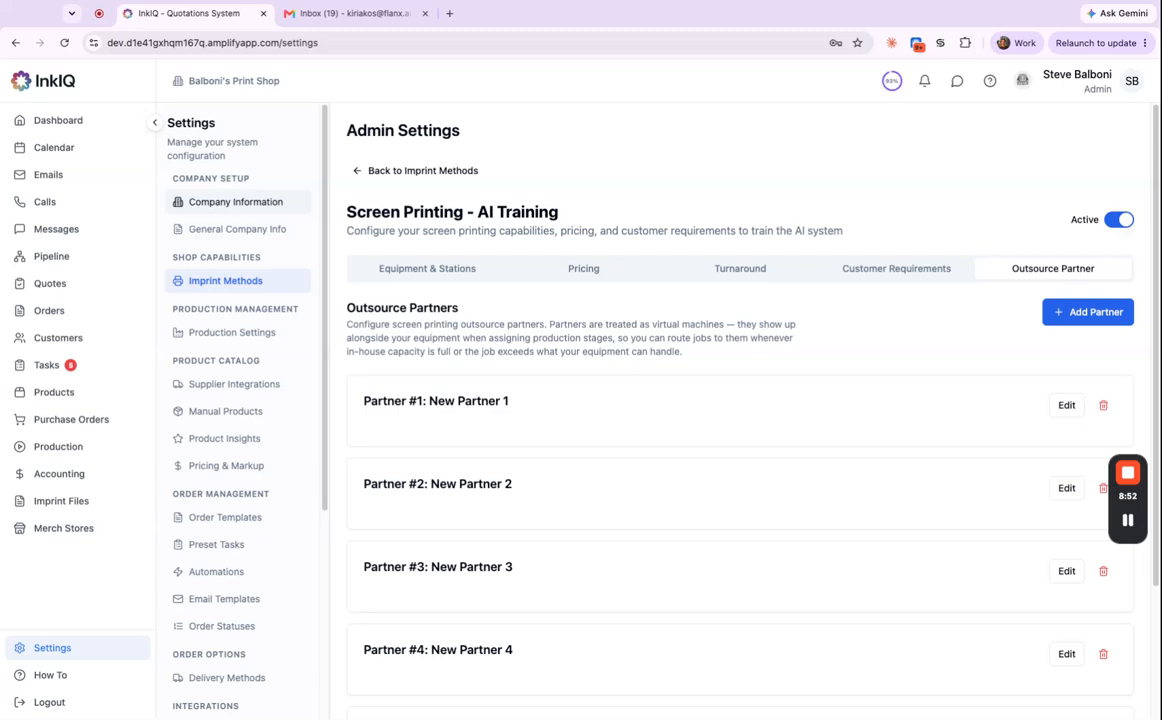
# Open the 'I need some t-shirts' email from the Quote Inquiries category, requesting 500 black tees.
pyautogui.click(46, 176)
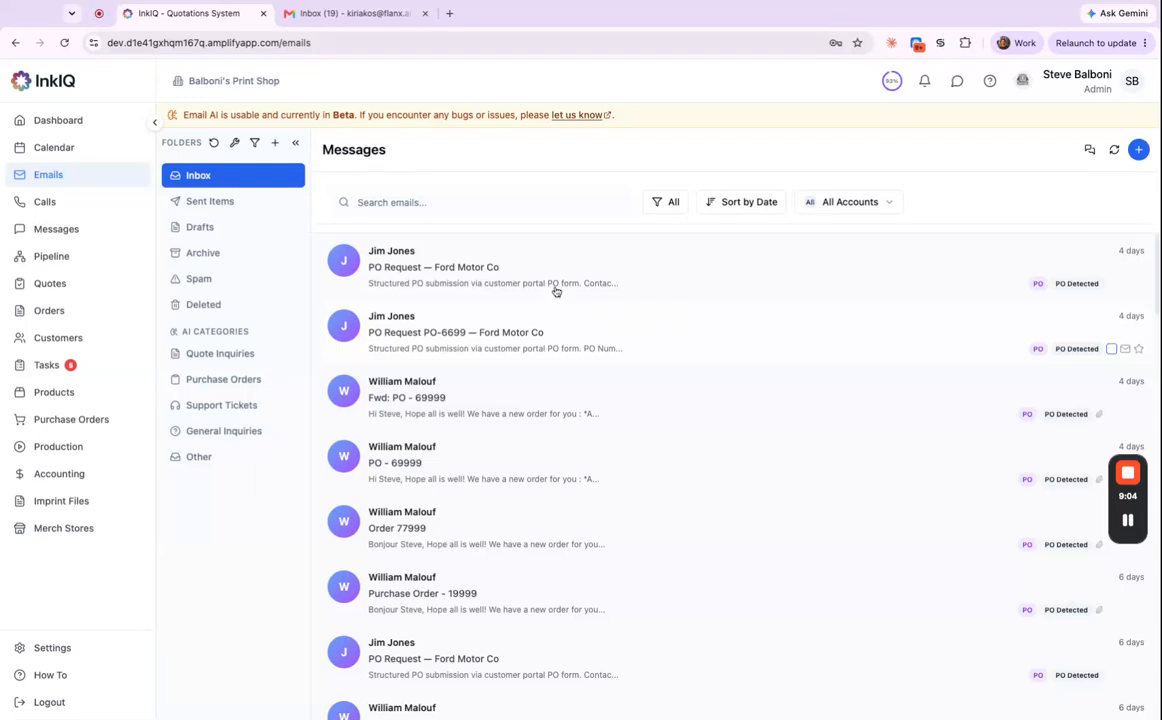
pyautogui.click(242, 381)
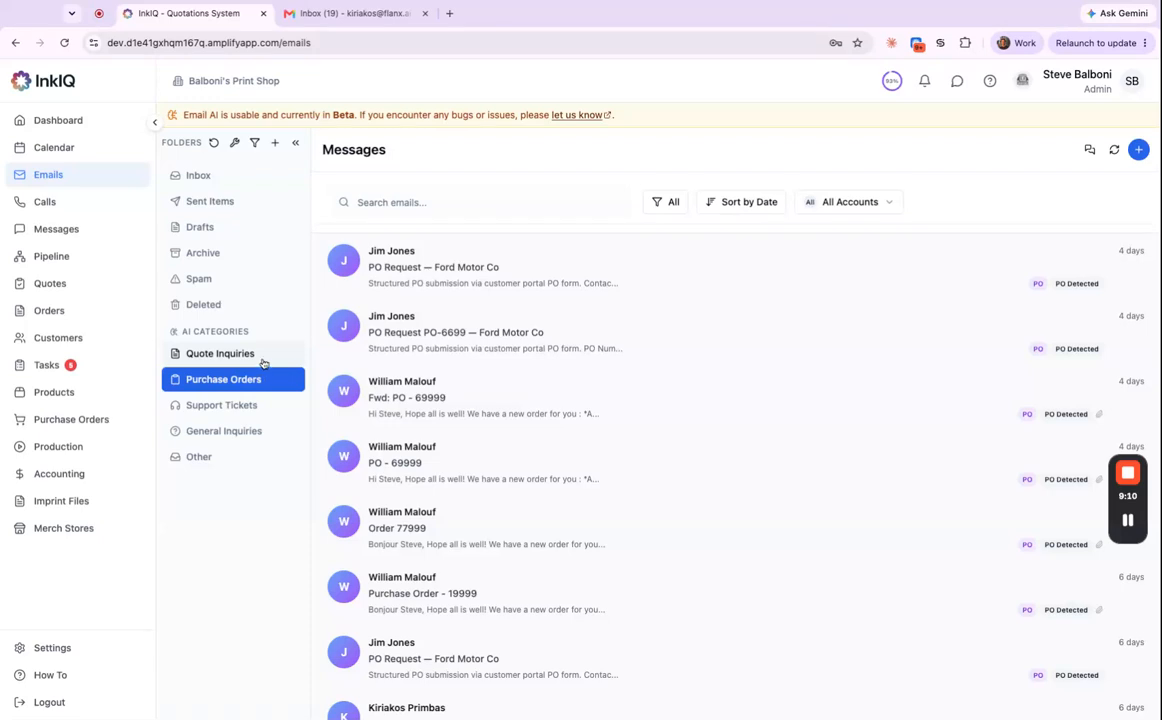
pyautogui.click(259, 358)
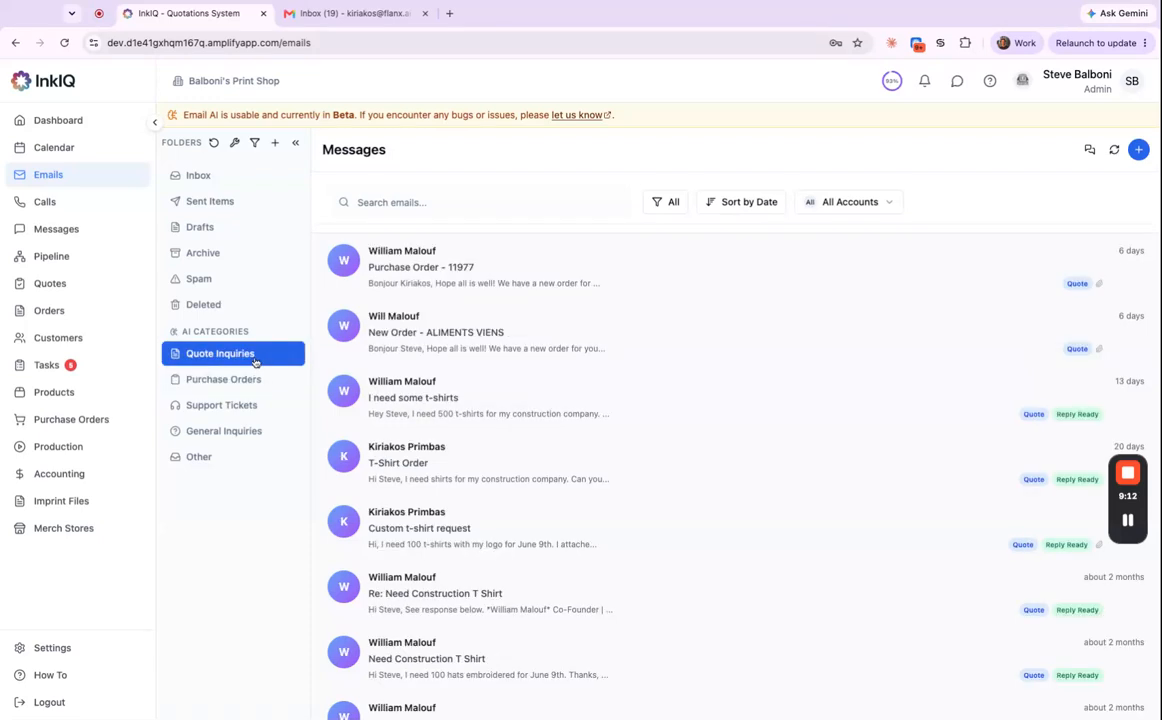
pyautogui.click(485, 409)
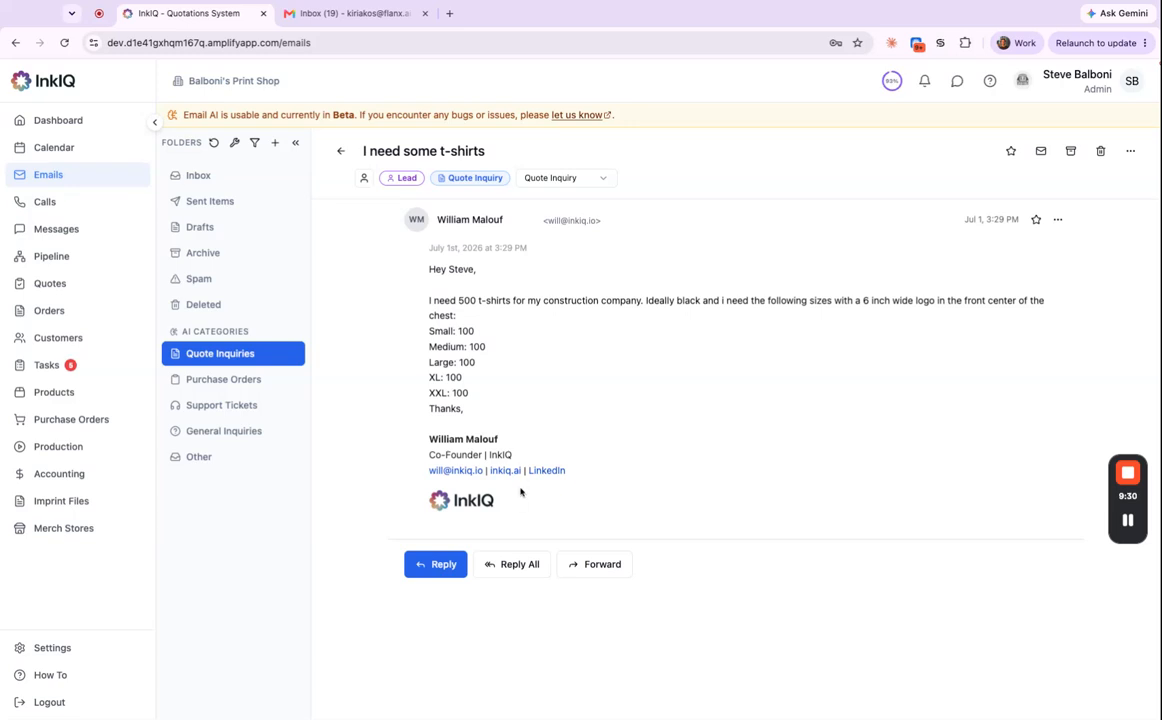
# Start a Reply All, discard the old AI draft, and generate and read a new one.
pyautogui.click(510, 567)
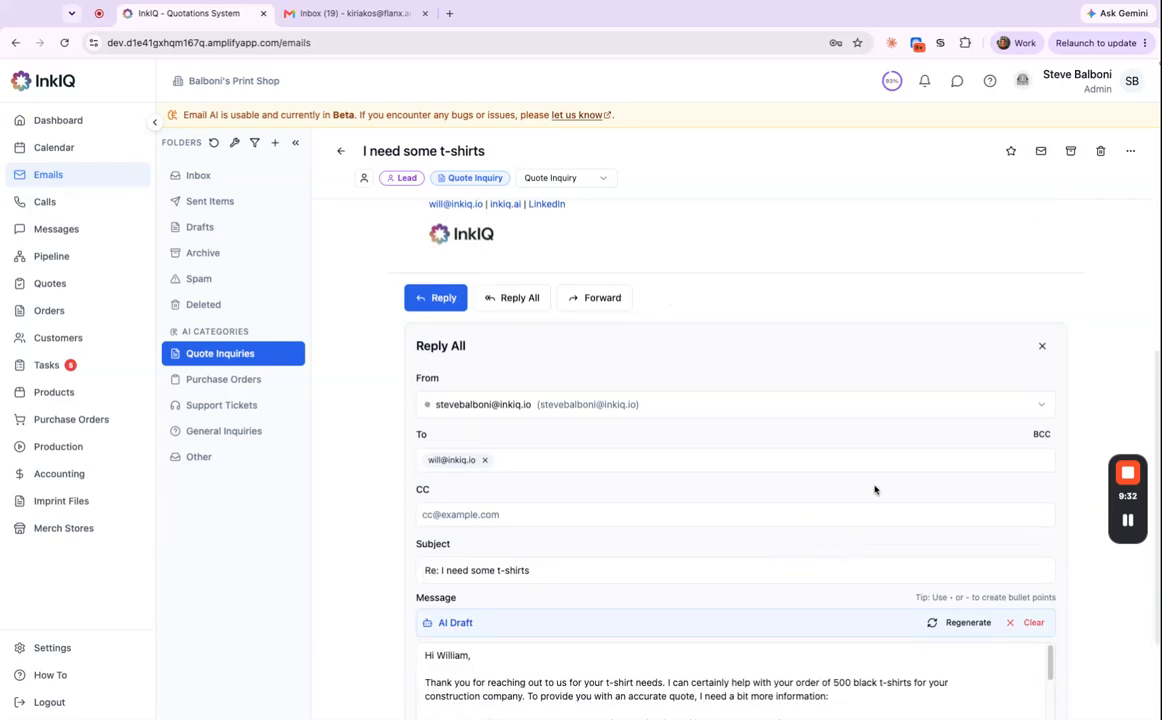
pyautogui.click(1033, 490)
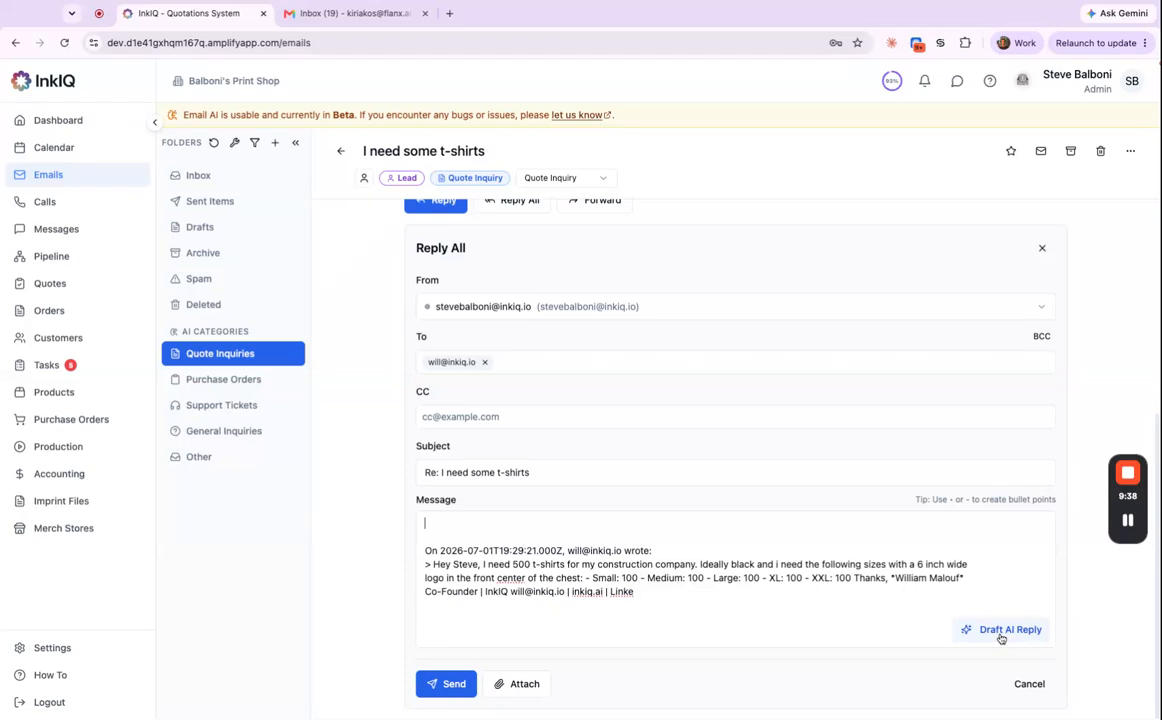
pyautogui.click(1001, 633)
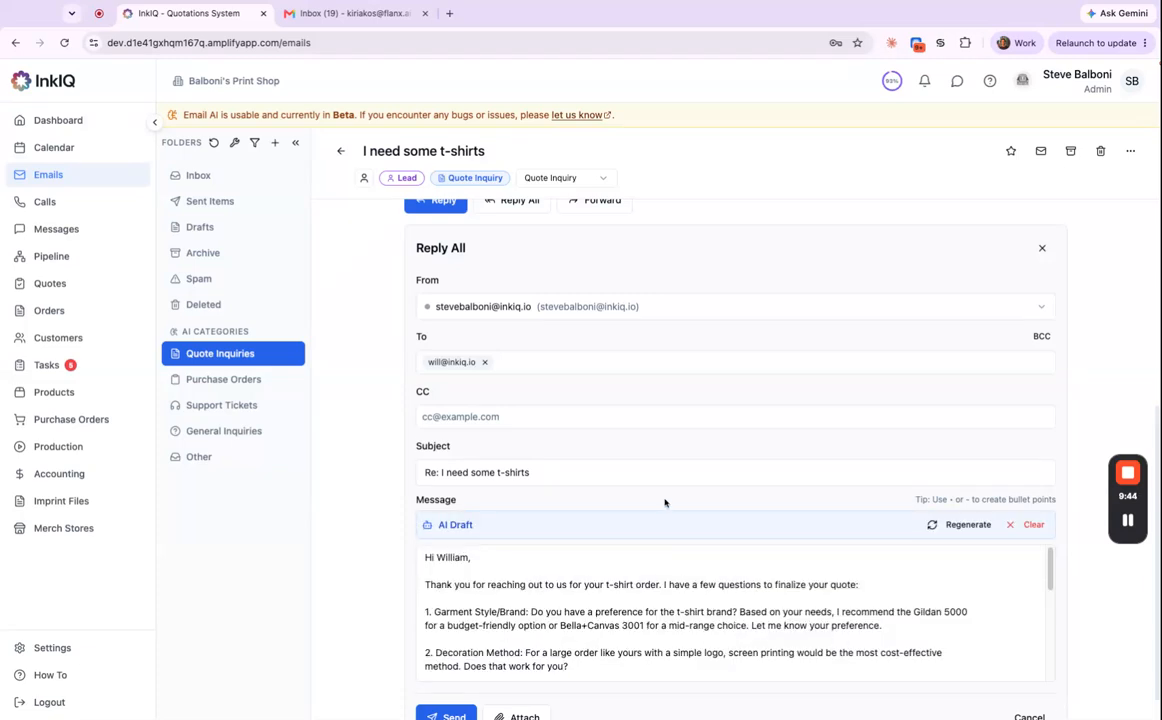
pyautogui.scroll(-1, 667, 504)
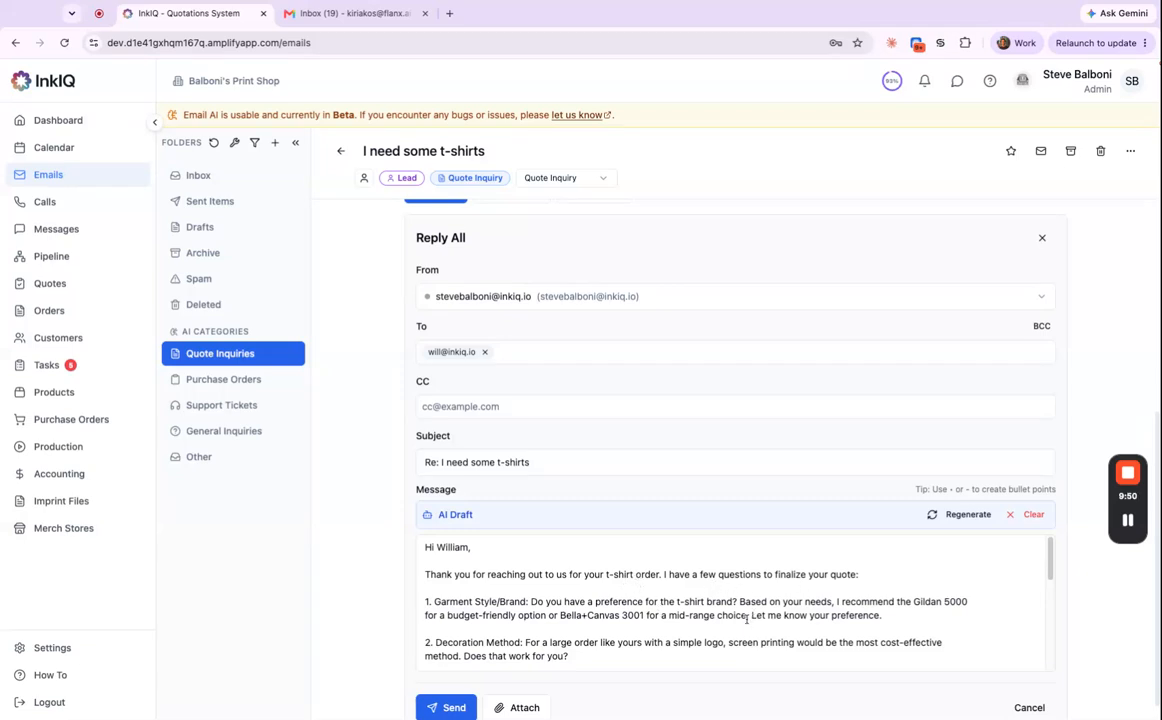
pyautogui.scroll(-1, 500, 590)
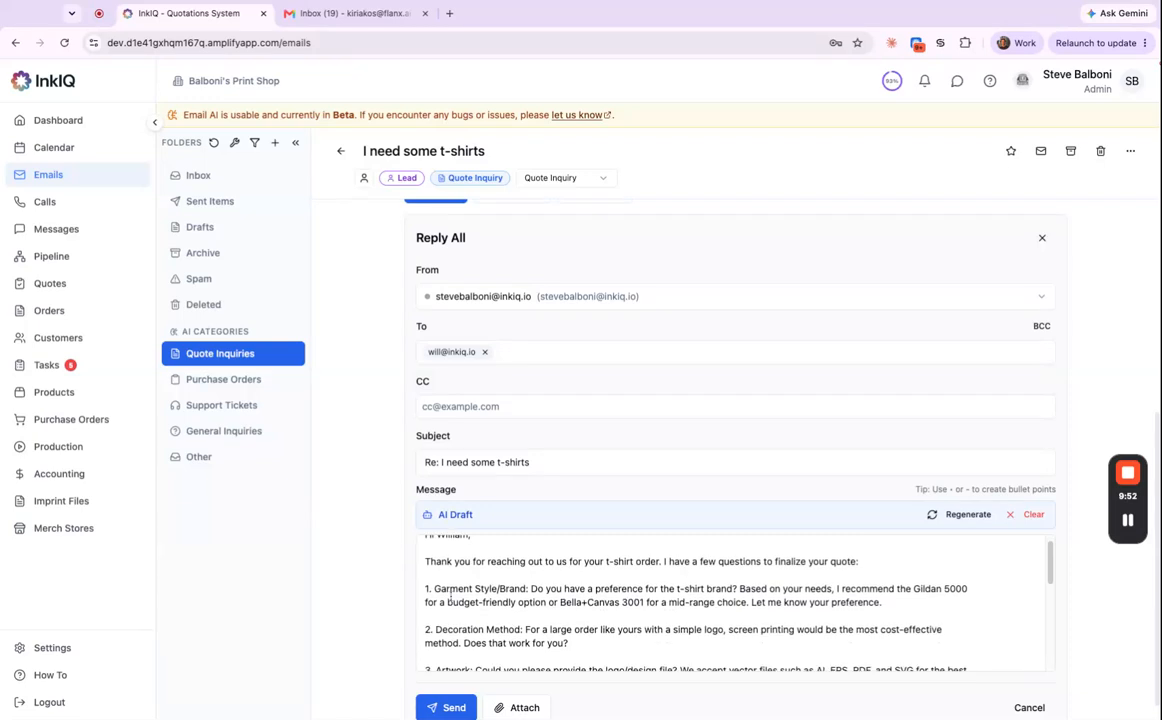
pyautogui.scroll(1, 520, 601)
pyautogui.scroll(-2, 560, 580)
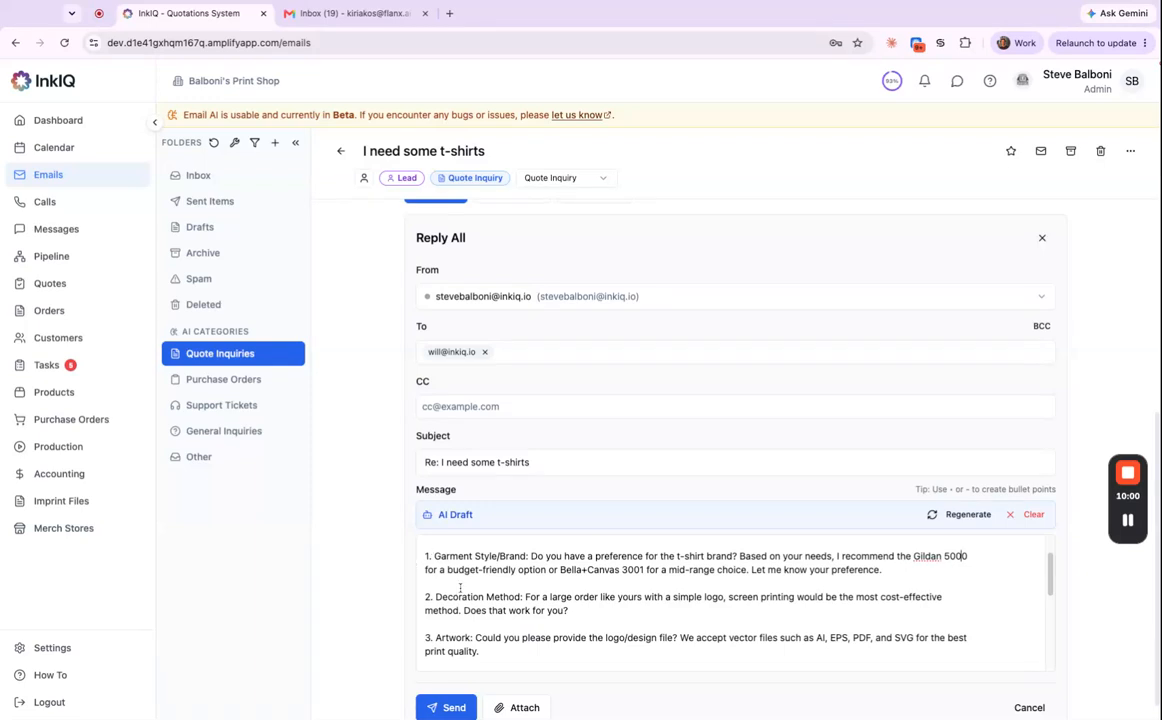
pyautogui.scroll(-2, 458, 580)
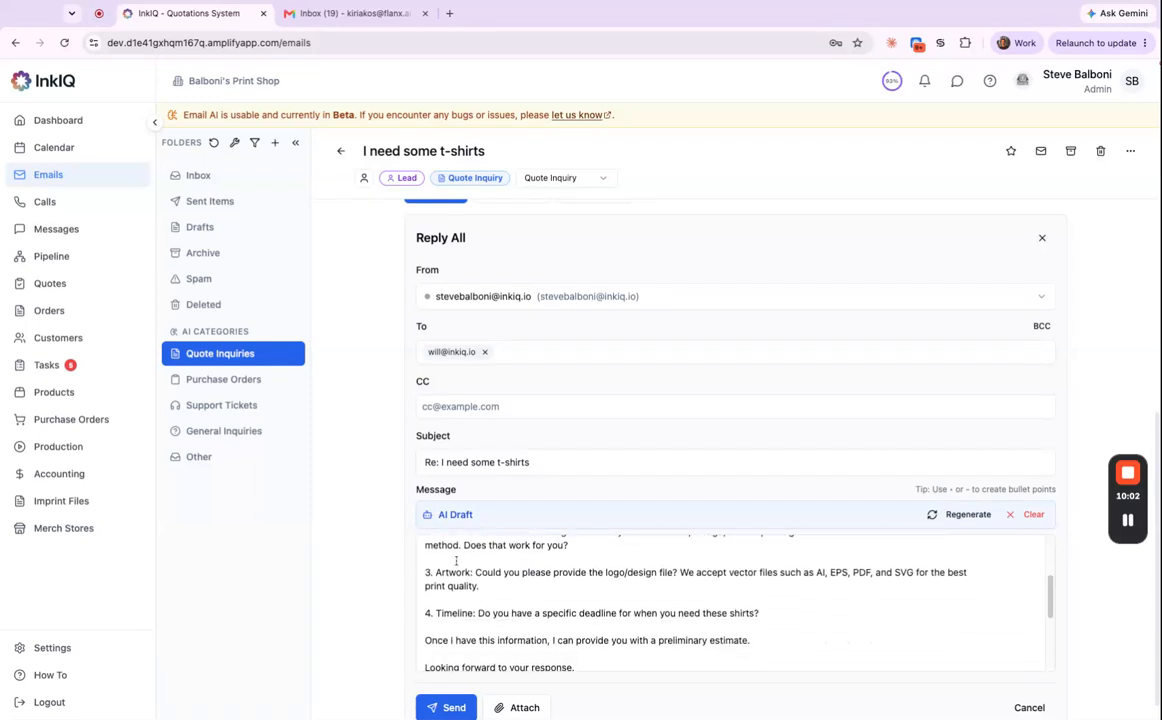
pyautogui.scroll(5, 466, 620)
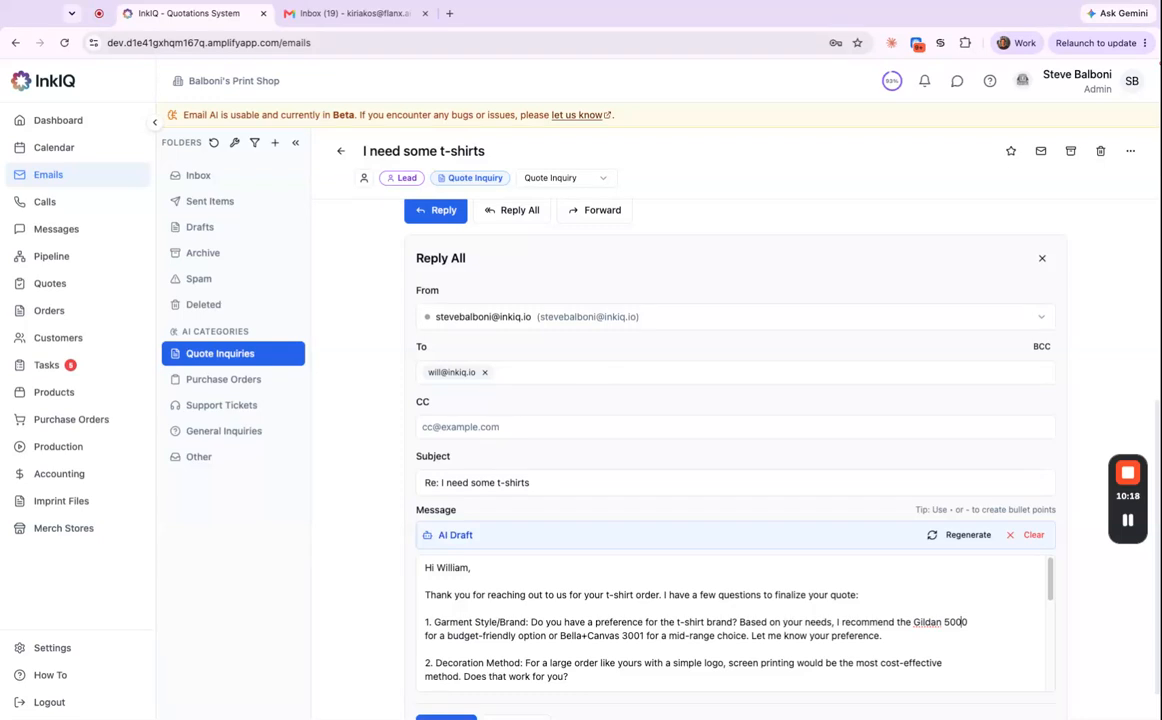
pyautogui.scroll(1, 867, 478)
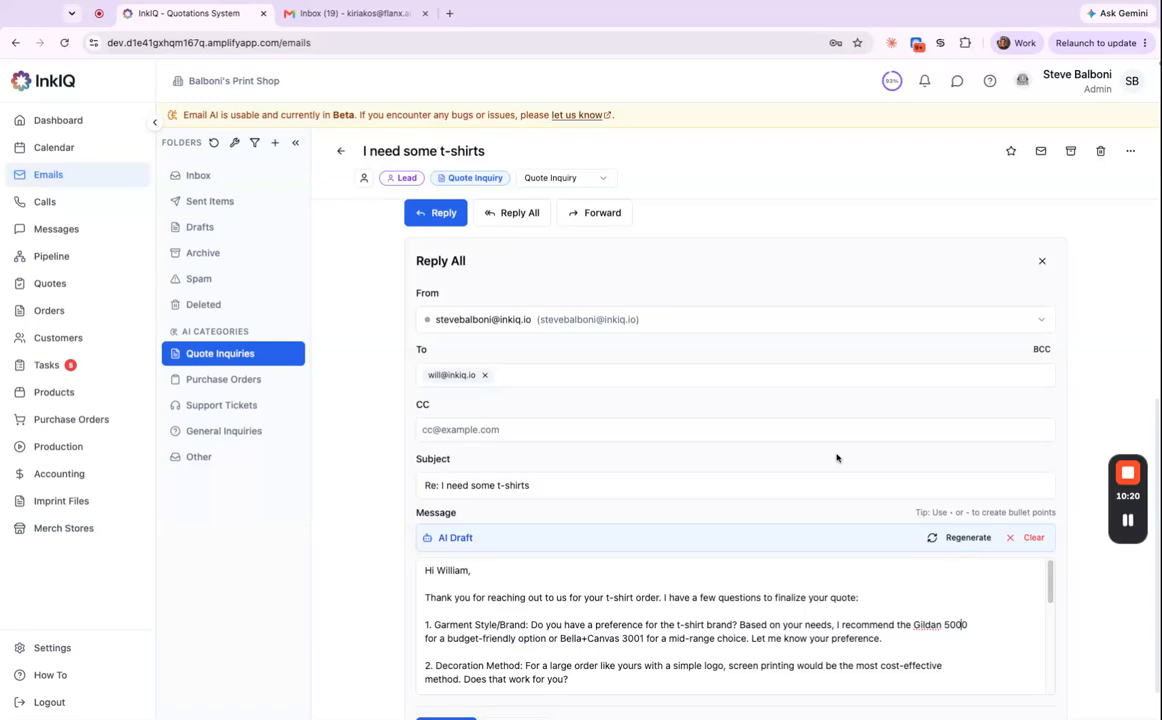
pyautogui.scroll(5, 745, 430)
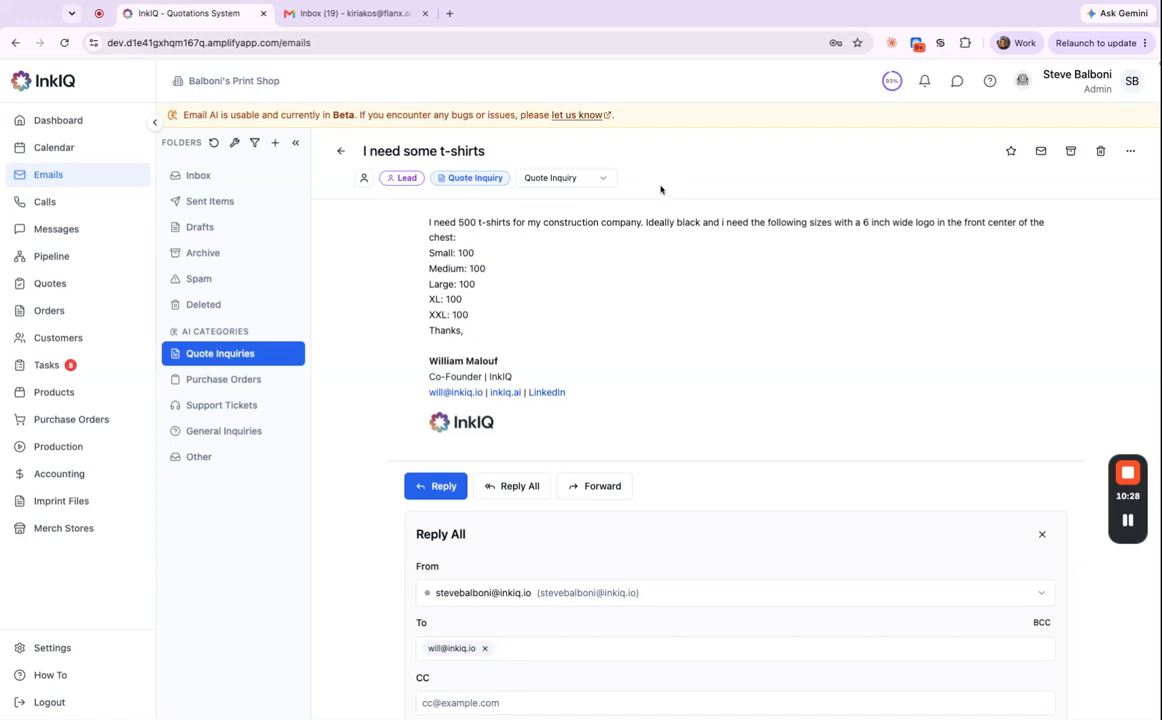
# Start a new quote for customer Ford Motor Co.
pyautogui.click(106, 287)
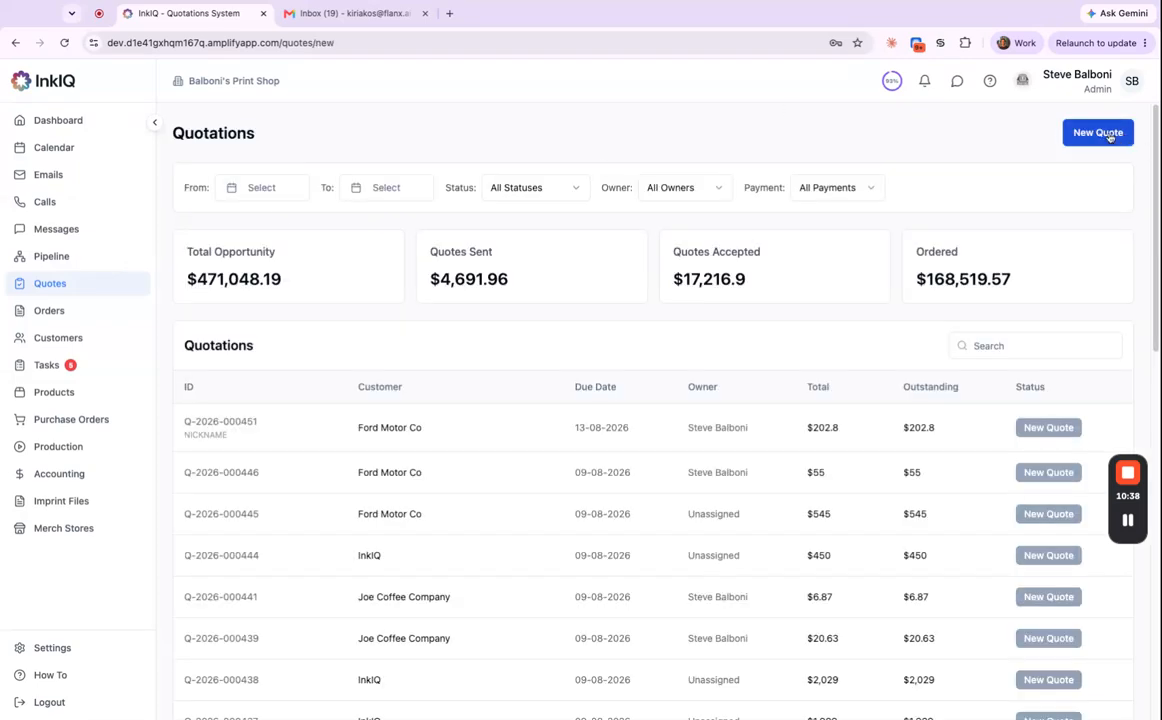
pyautogui.click(1120, 137)
pyautogui.click(566, 216)
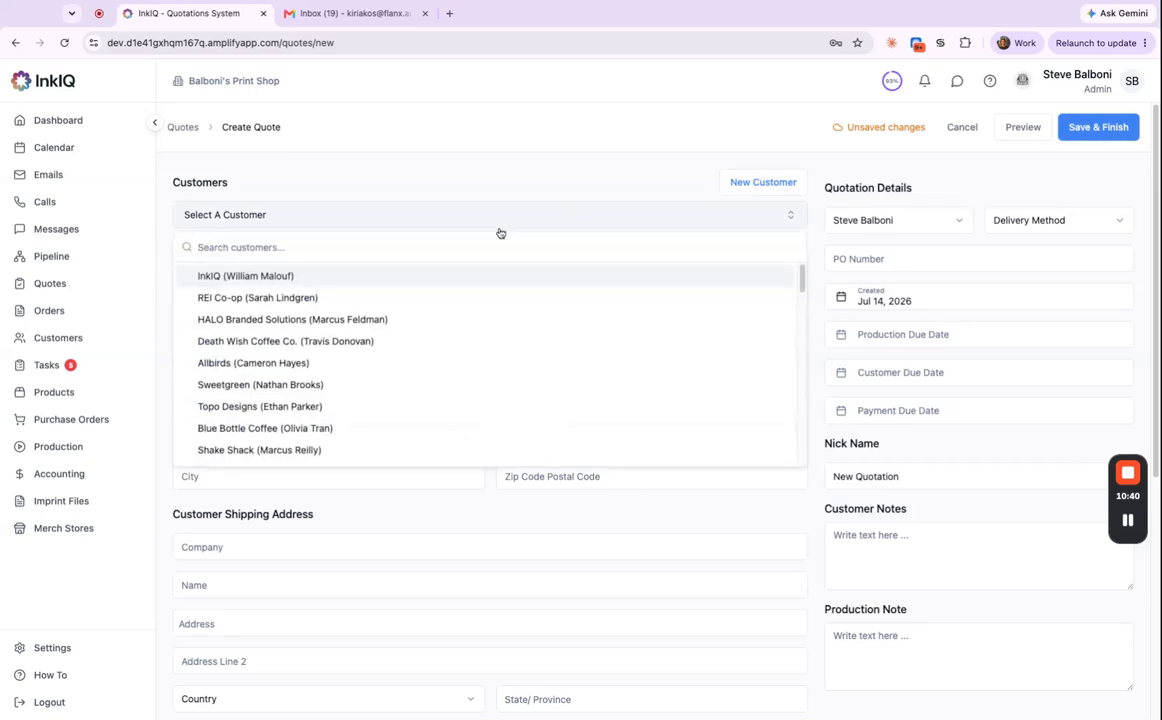
pyautogui.write('ford')
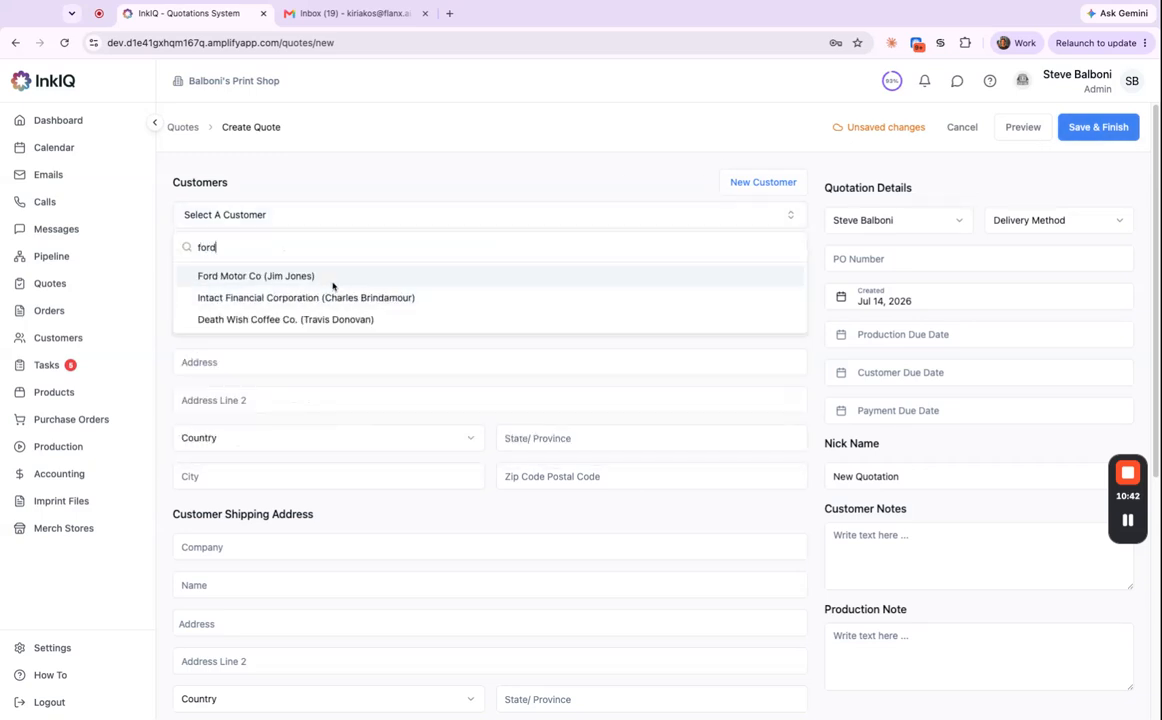
pyautogui.click(333, 279)
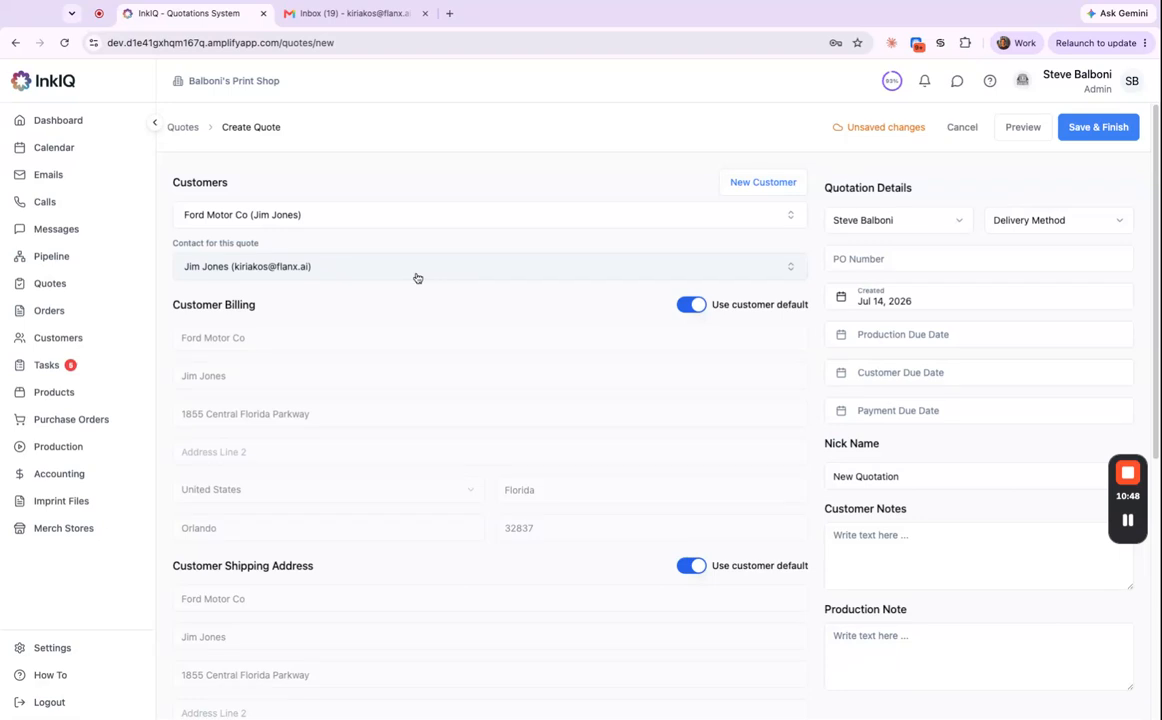
# Add the Gildan 18500 hooded sweatshirt in Sport Grey as a line item.
pyautogui.scroll(-5, 524, 436)
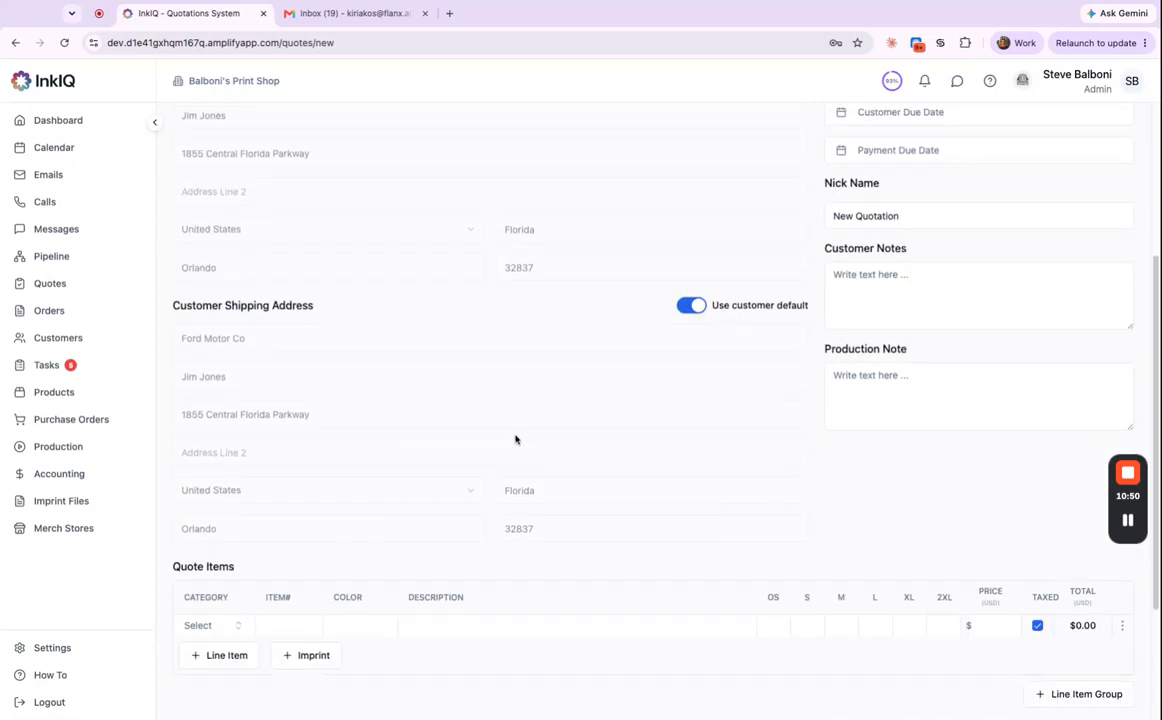
pyautogui.scroll(-2, 515, 439)
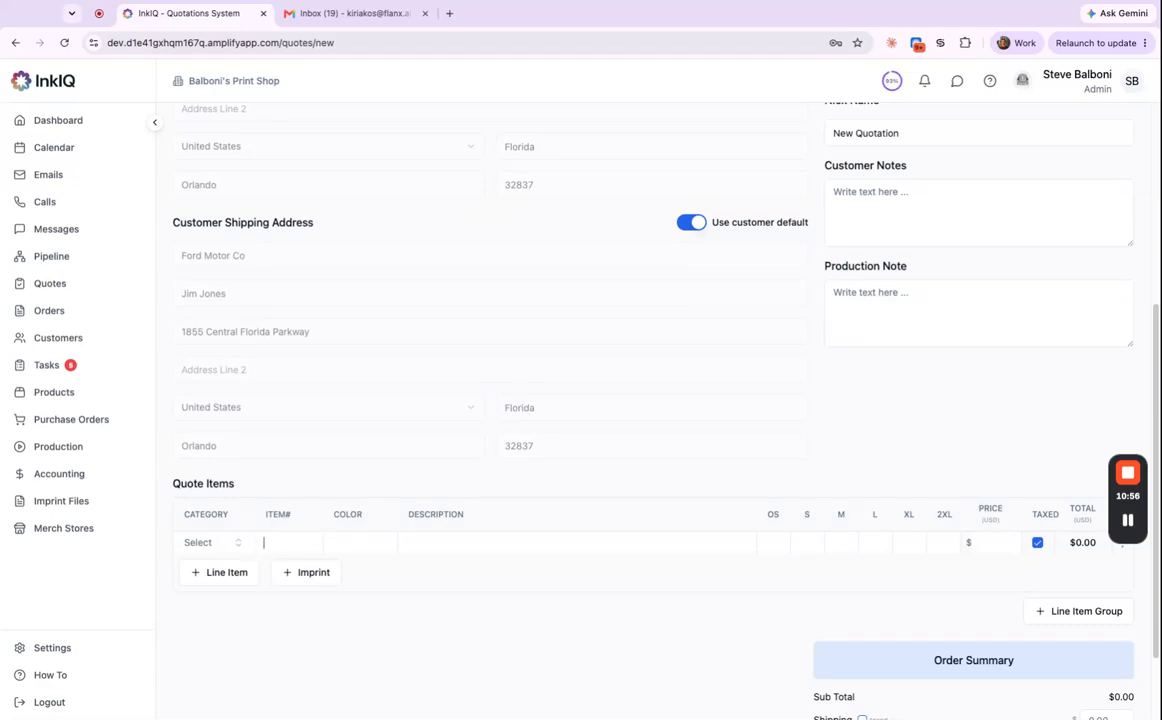
pyautogui.write('0')
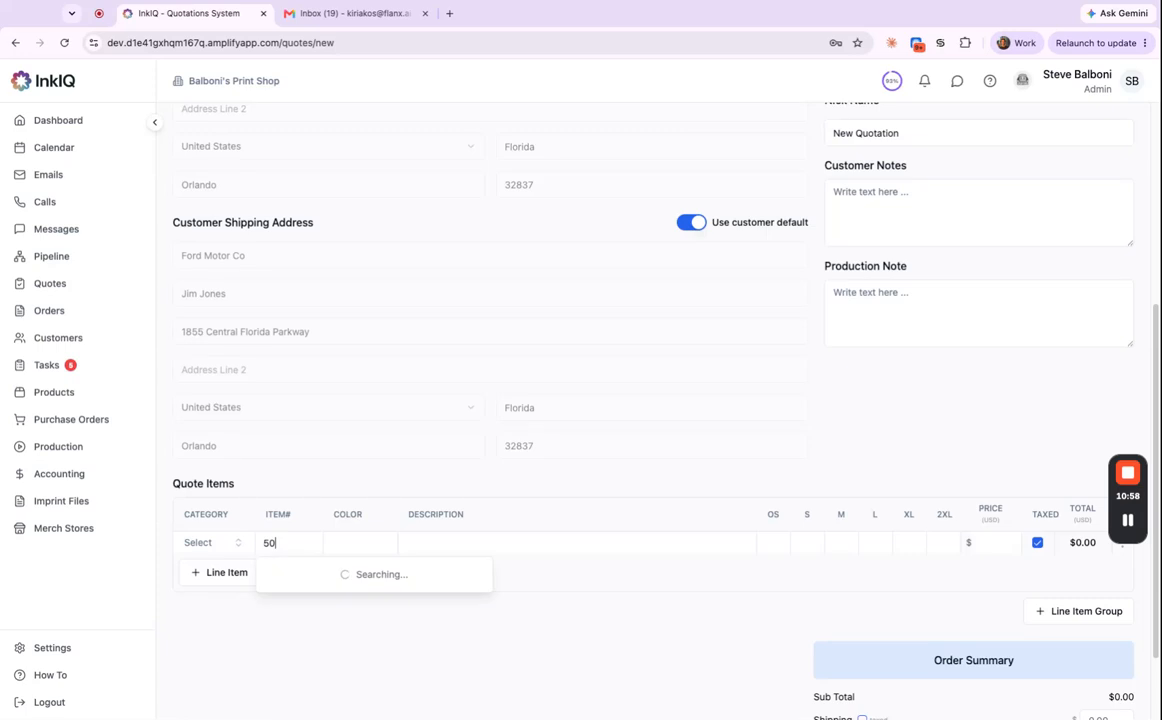
pyautogui.write('18500')
pyautogui.click(371, 587)
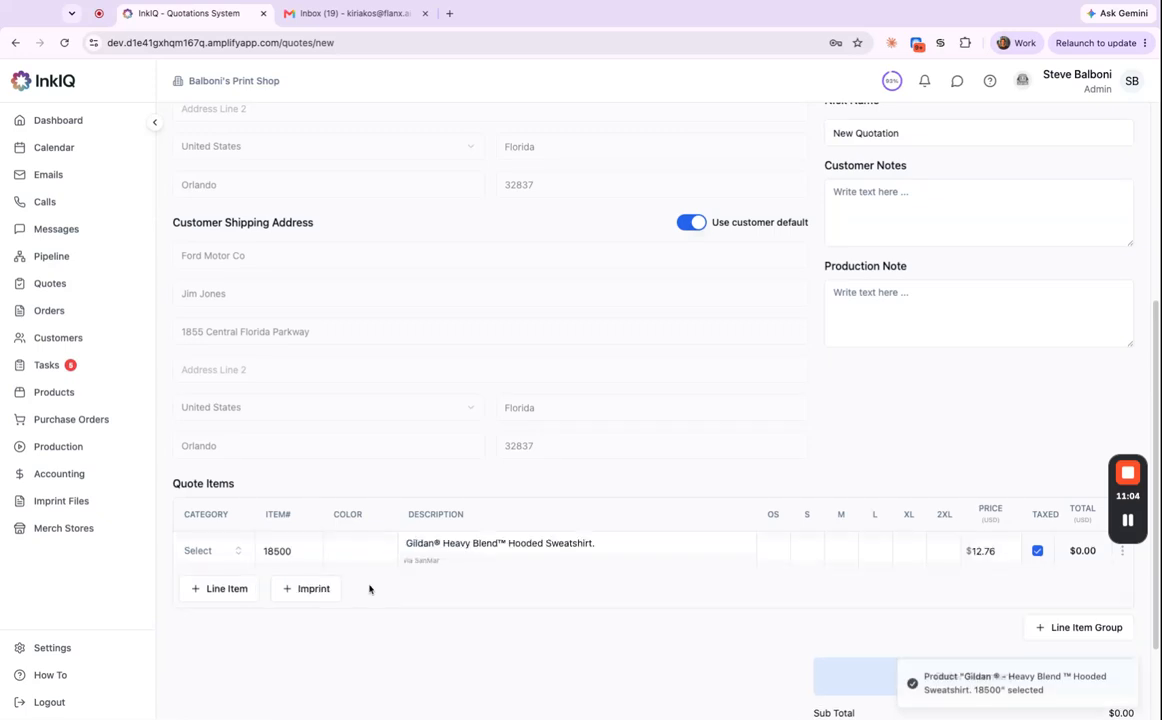
pyautogui.click(370, 551)
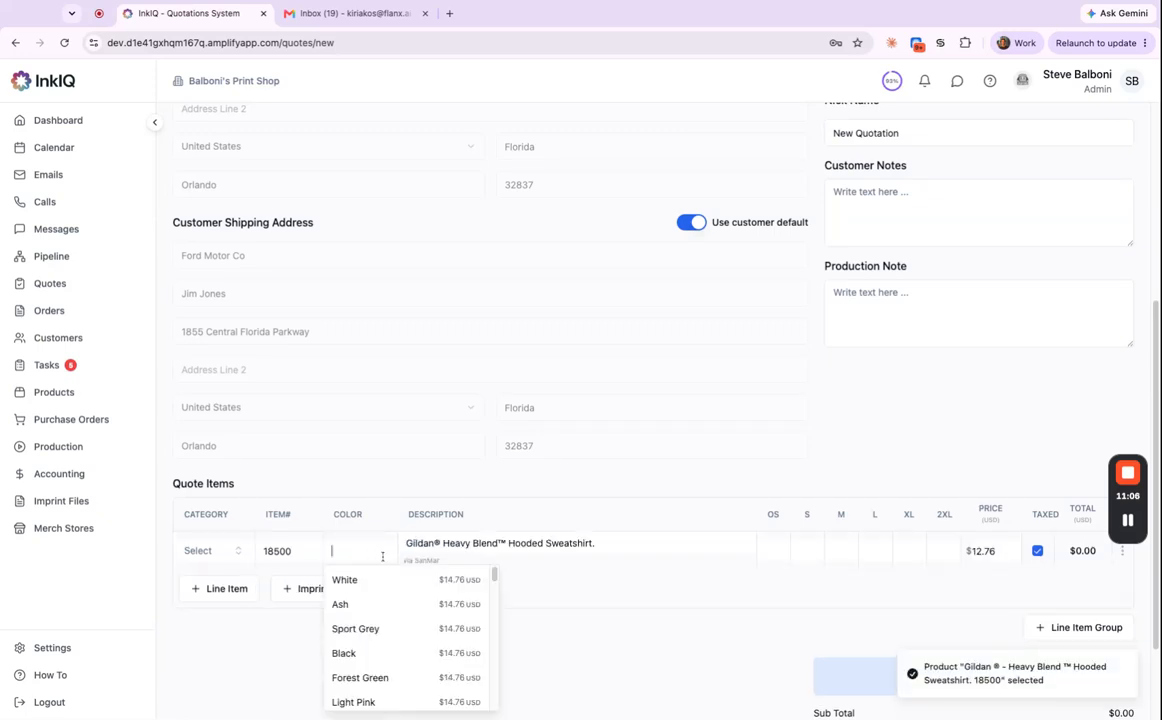
pyautogui.write('sport')
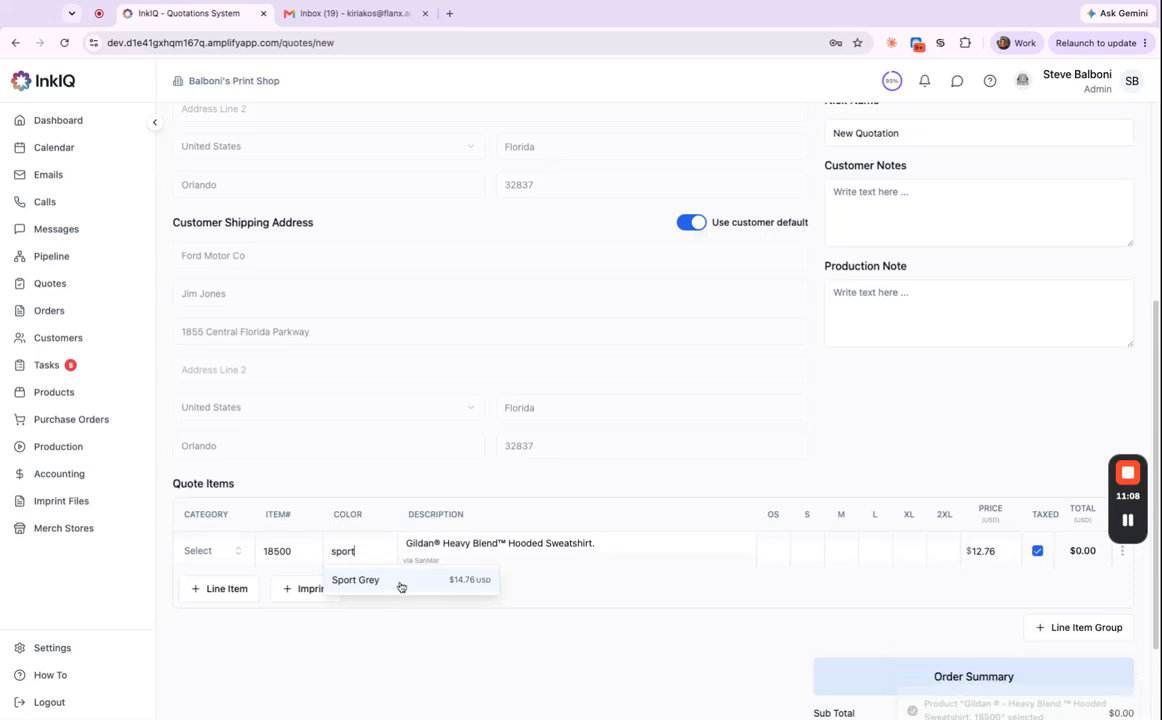
pyautogui.click(398, 581)
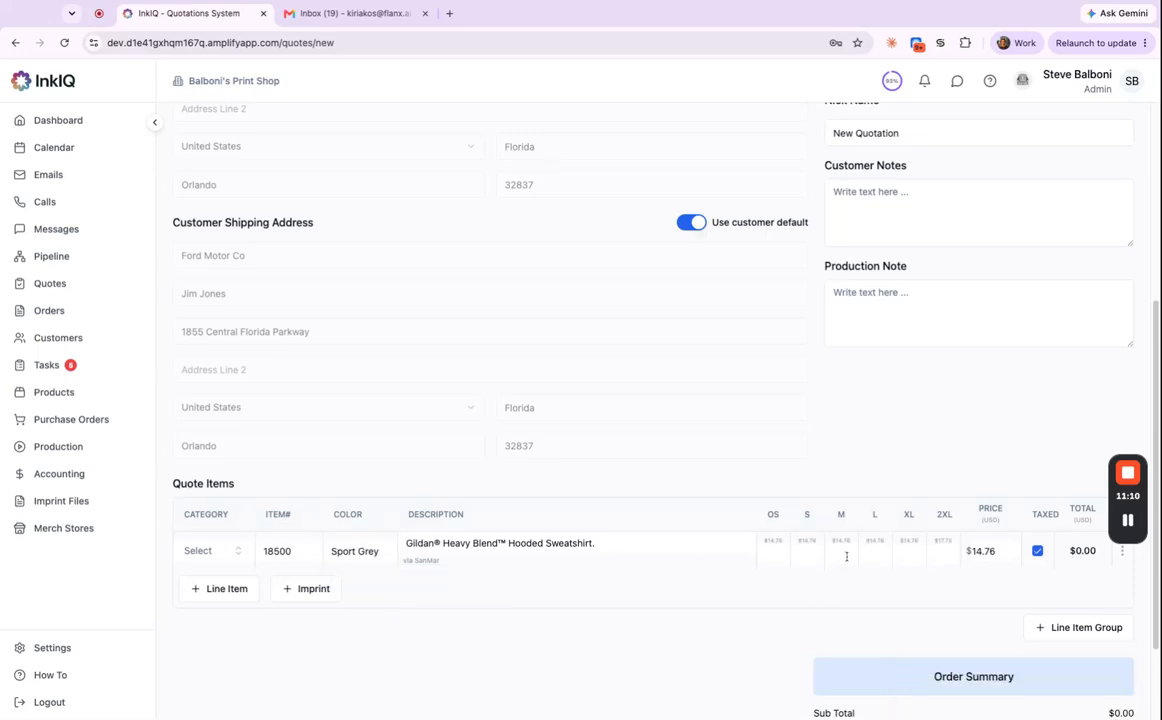
# Enter size quantities of 12 S, 24 M, 24 L and 6 XL.
pyautogui.write('12')
pyautogui.press('Tab')
pyautogui.write('24')
pyautogui.click(877, 555)
pyautogui.write('24')
pyautogui.press('Tab')
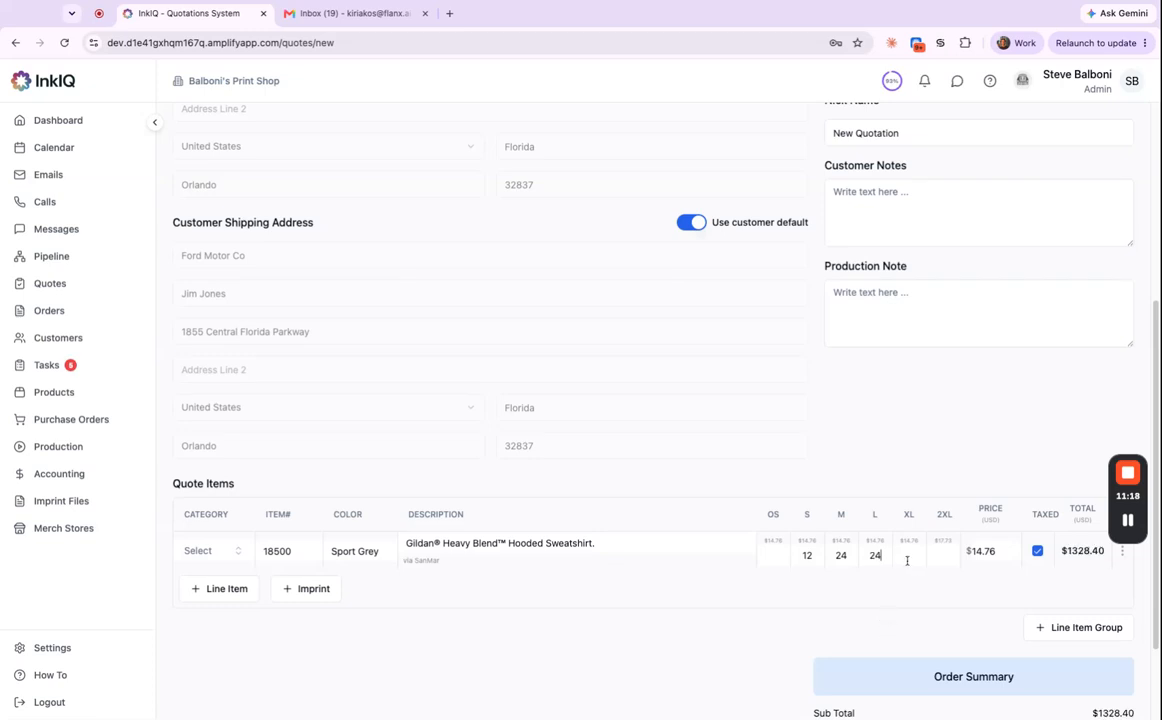
pyautogui.write('6')
# Try editing the $14.76 unit price, then remove a stray 10 from the 2XL quantity.
pyautogui.doubleClick(1004, 551)
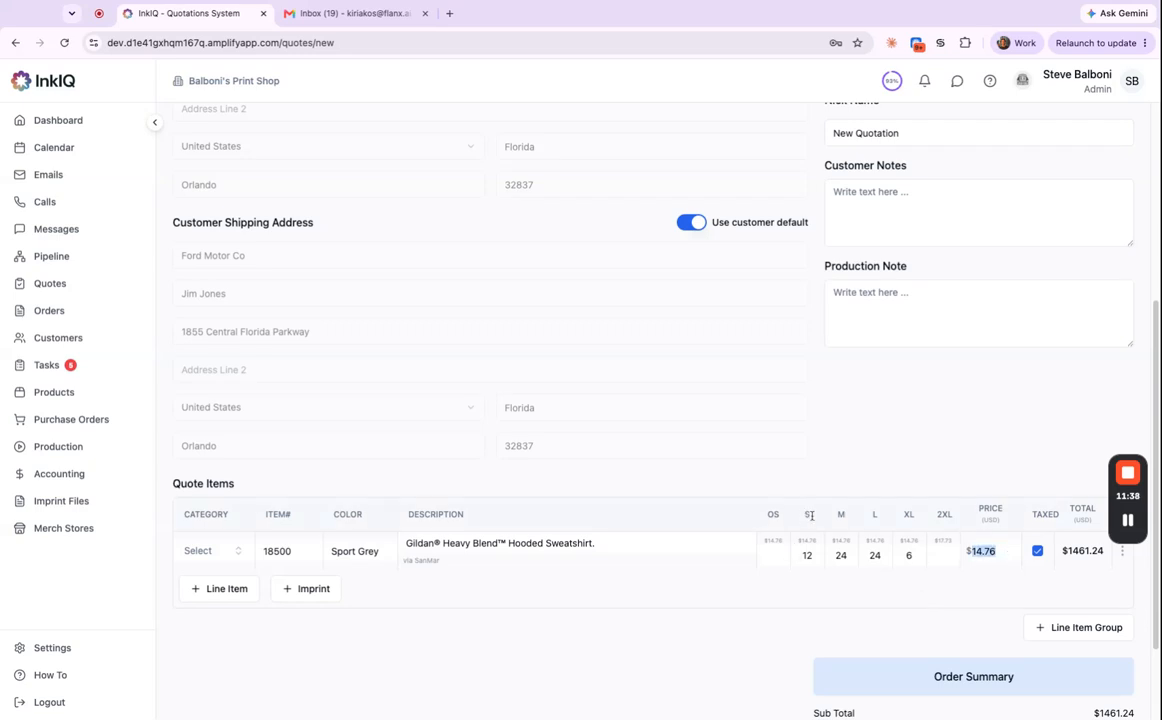
pyautogui.click(959, 580)
pyautogui.write('10')
pyautogui.moveTo(955, 543)
pyautogui.mouseDown()
pyautogui.moveTo(730, 545)
pyautogui.moveTo(936, 541)
pyautogui.mouseUp()
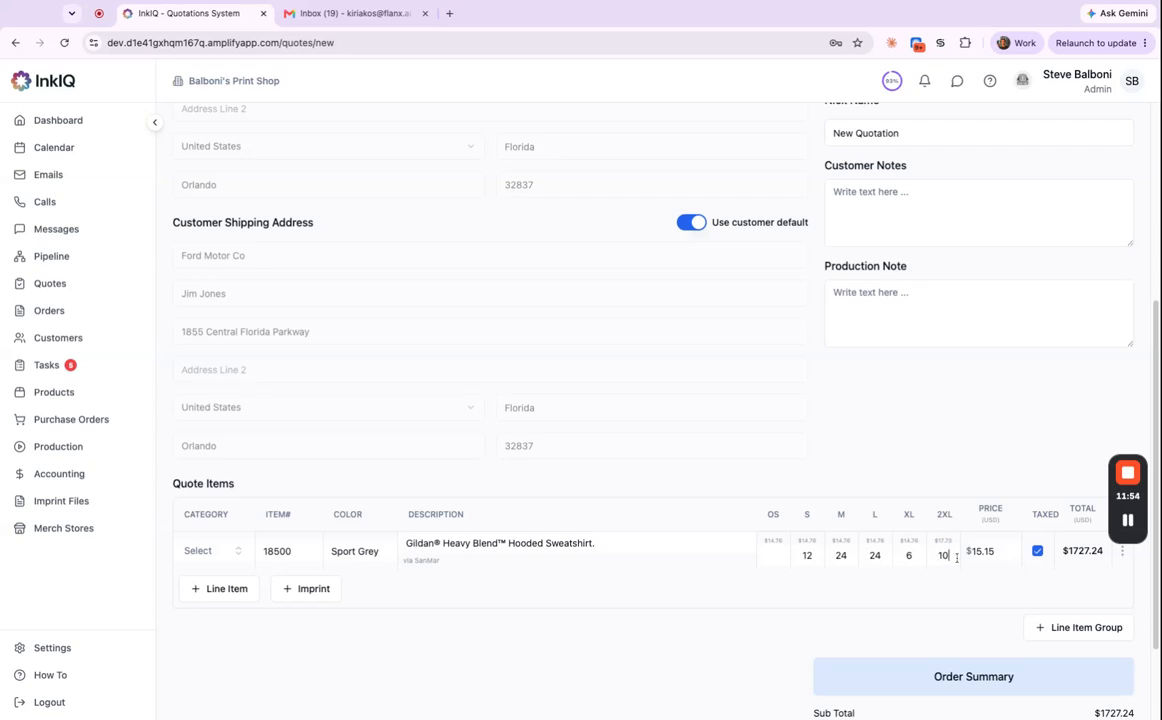
pyautogui.press('BackSpace')
pyautogui.press('BackSpace')
pyautogui.scroll(-2, 776, 572)
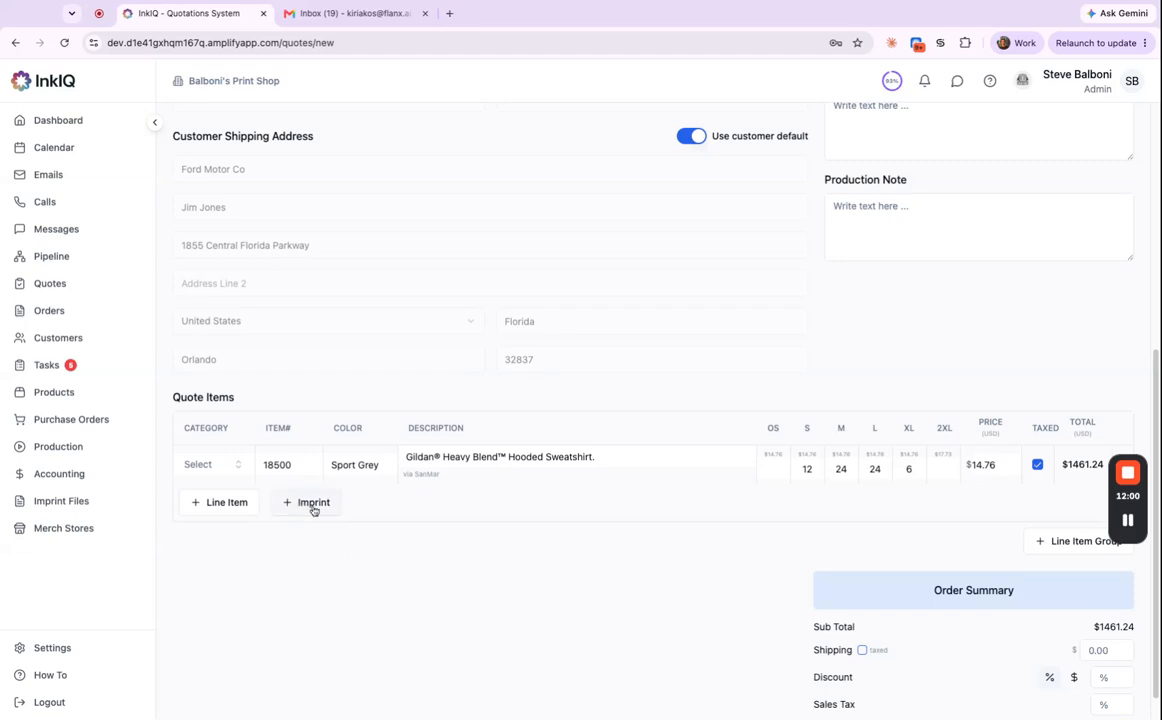
# Add an imprint to the hoodie line and set its method to Screen Printing.
pyautogui.click(311, 503)
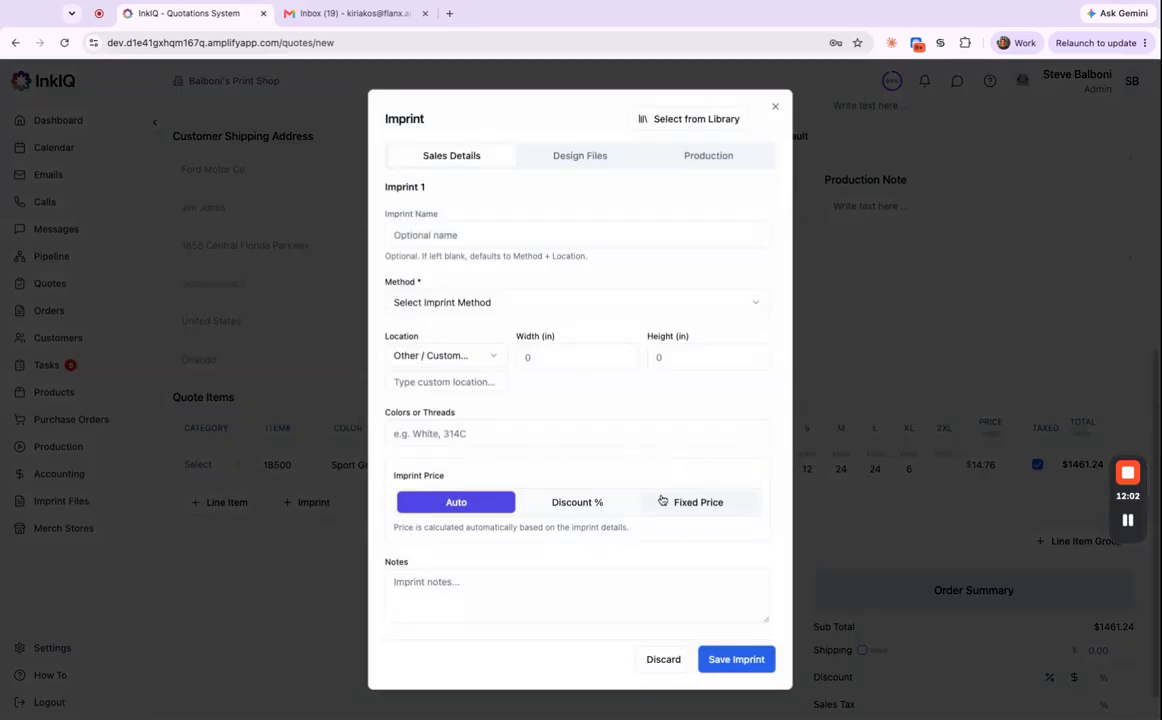
pyautogui.click(609, 313)
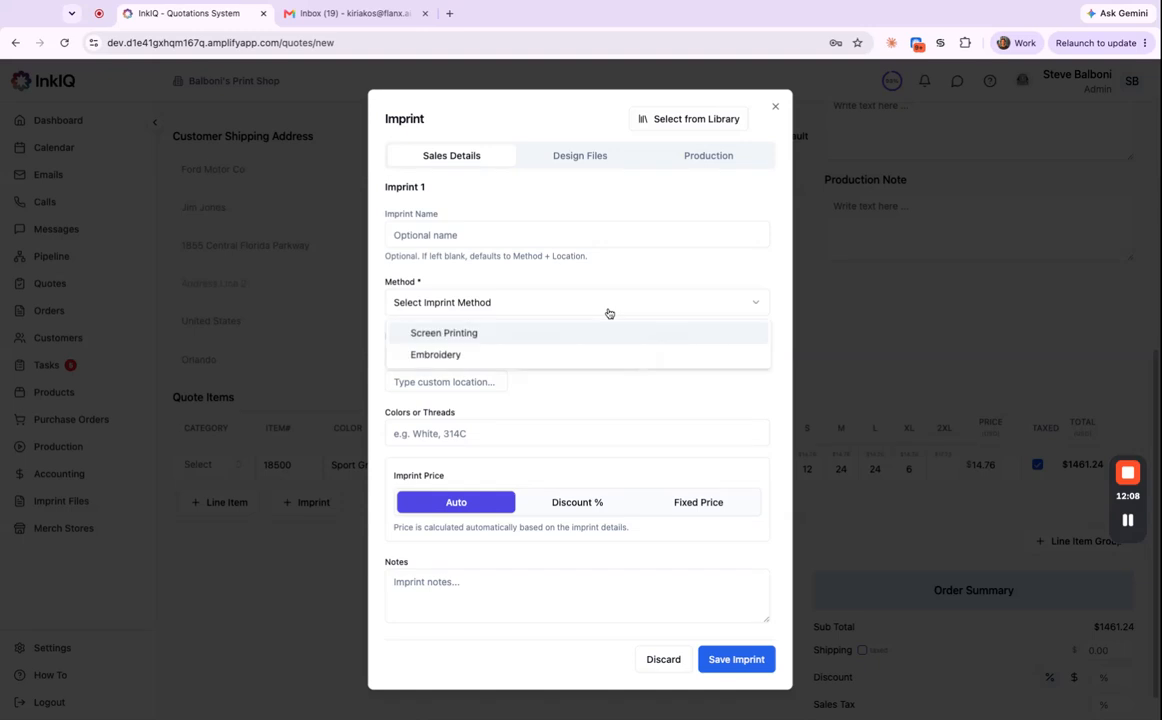
pyautogui.click(527, 336)
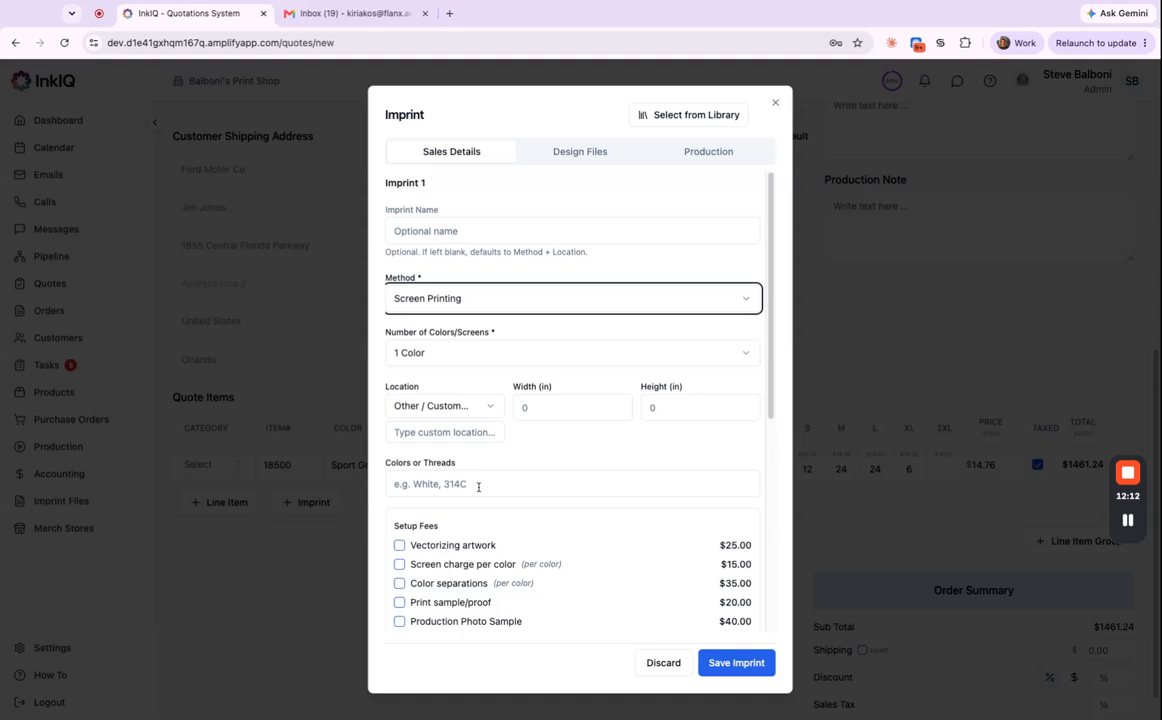
pyautogui.scroll(-5, 505, 525)
pyautogui.scroll(-1, 522, 510)
pyautogui.scroll(6, 535, 492)
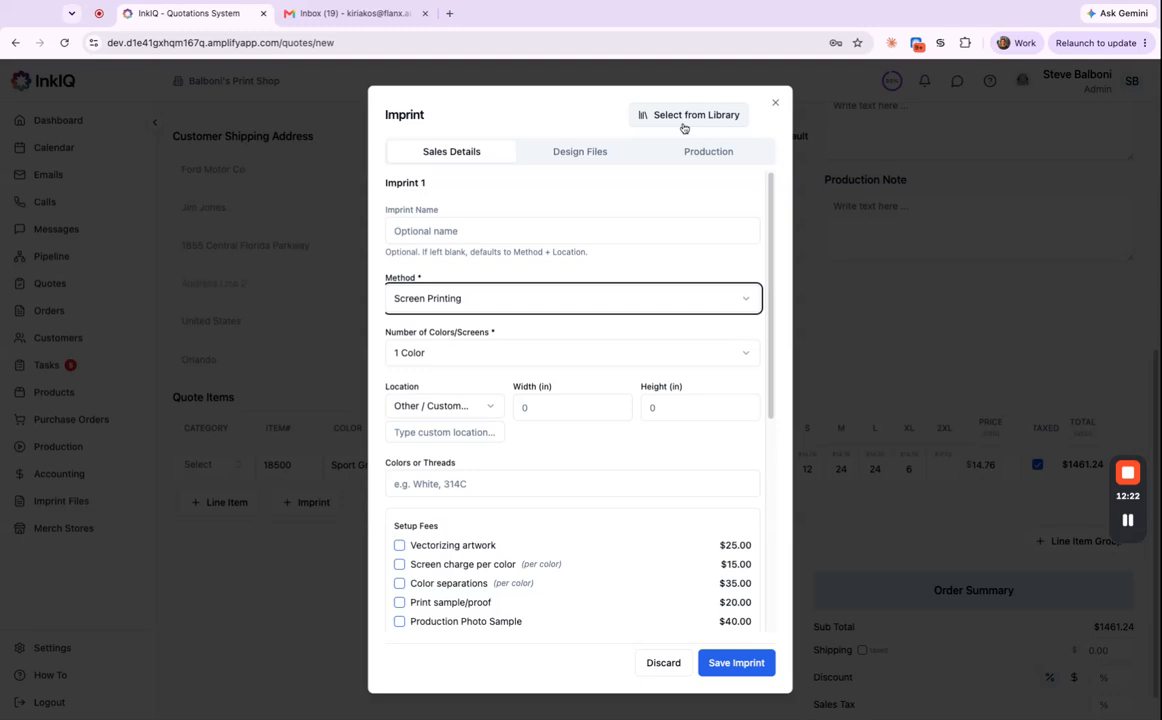
# Search the imprint library for 'poly' and apply the Polytechnique Montreal design.
pyautogui.click(680, 123)
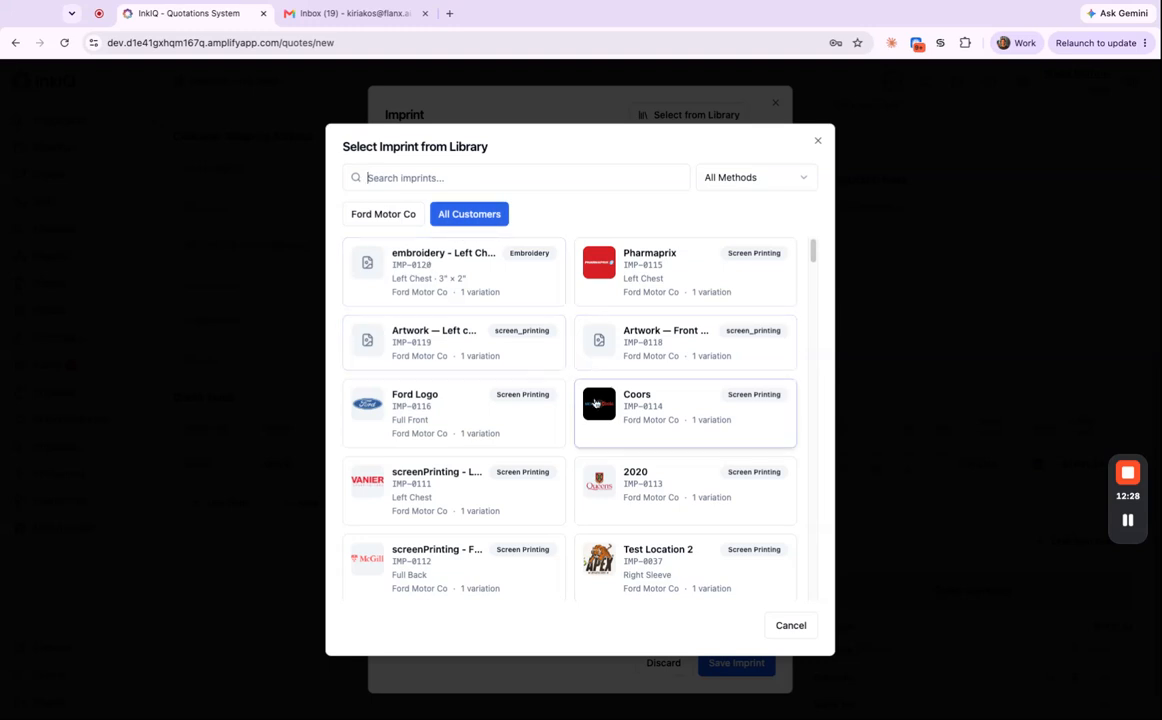
pyautogui.scroll(-5, 573, 490)
pyautogui.scroll(-6, 576, 495)
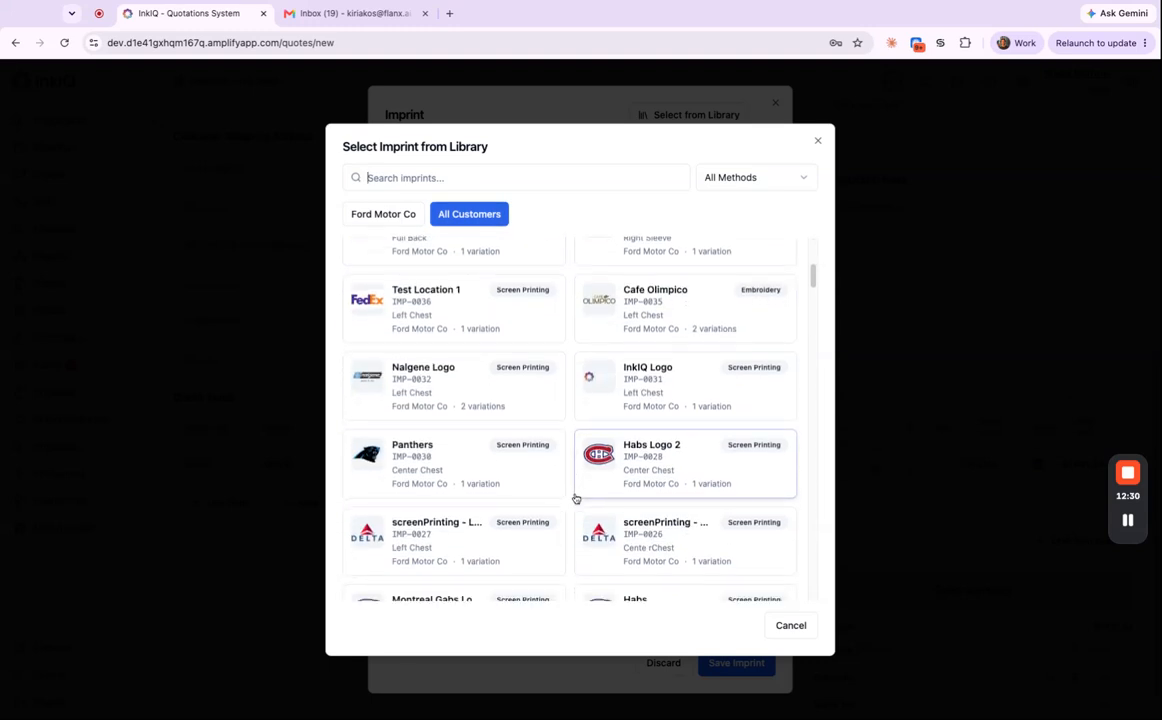
pyautogui.scroll(-5, 576, 497)
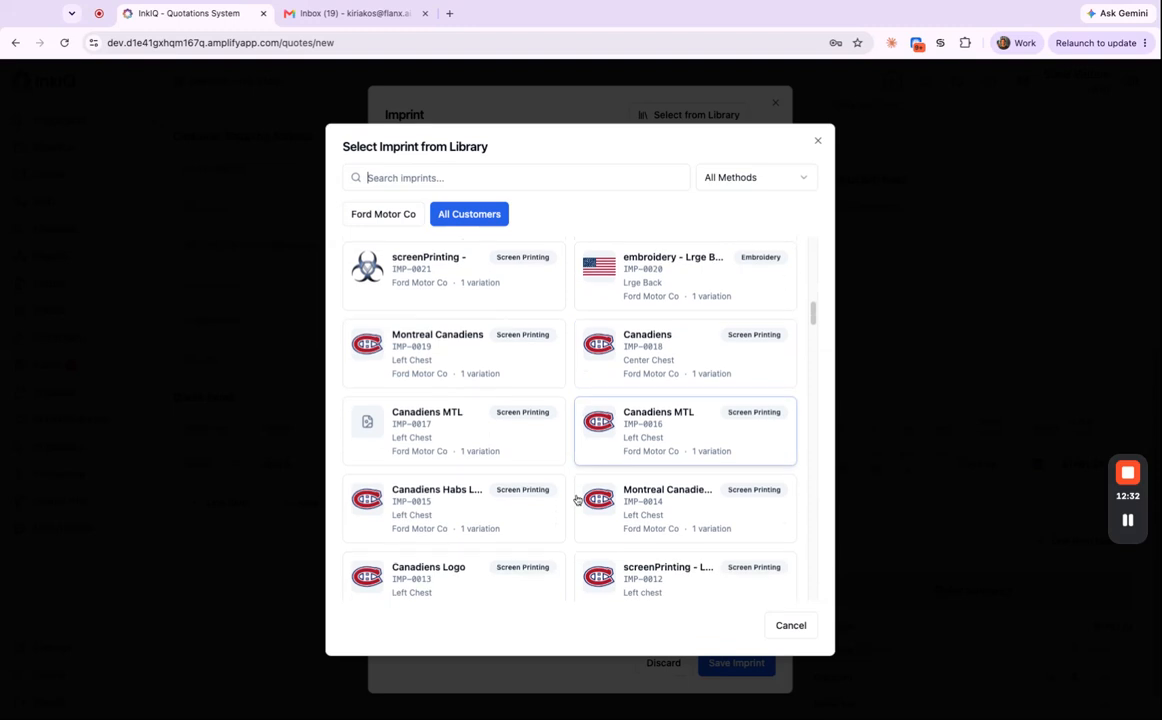
pyautogui.scroll(10, 580, 490)
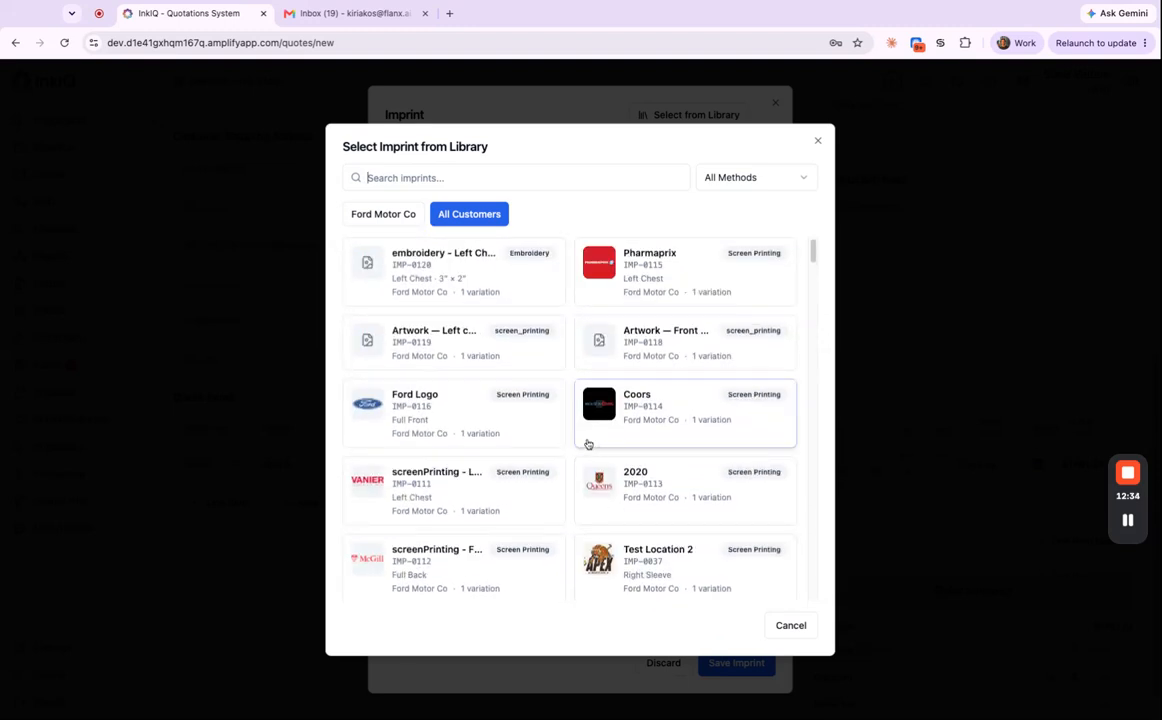
pyautogui.click(470, 183)
pyautogui.write('poly')
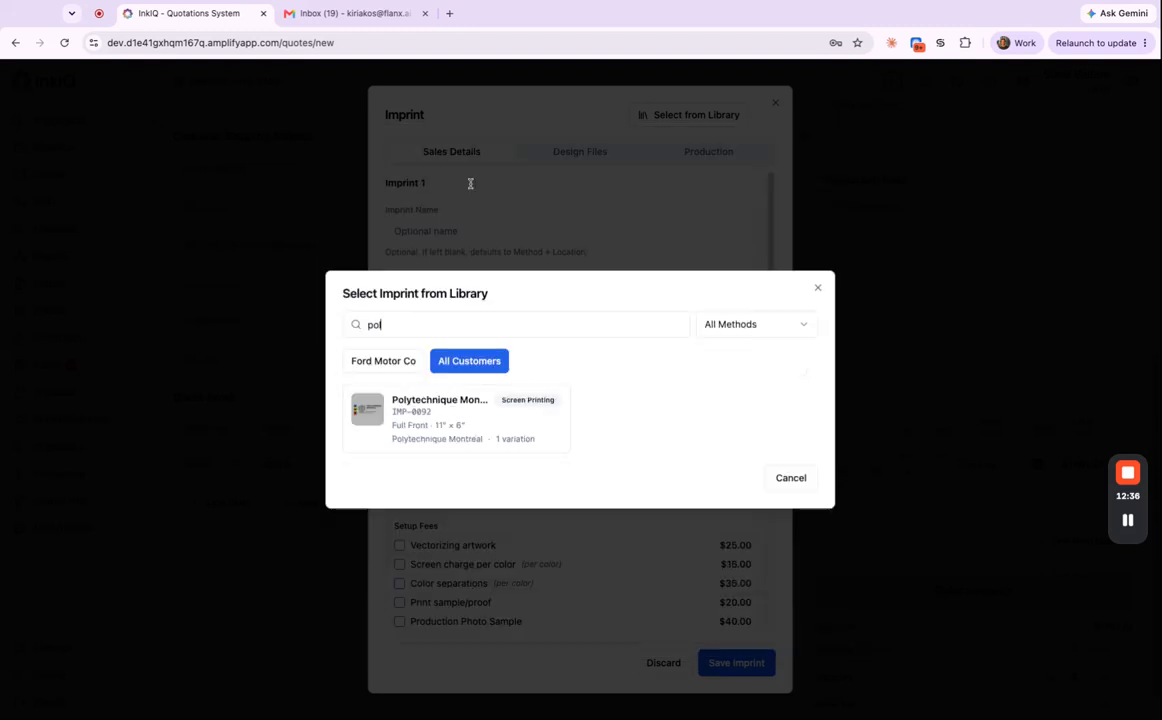
pyautogui.click(450, 415)
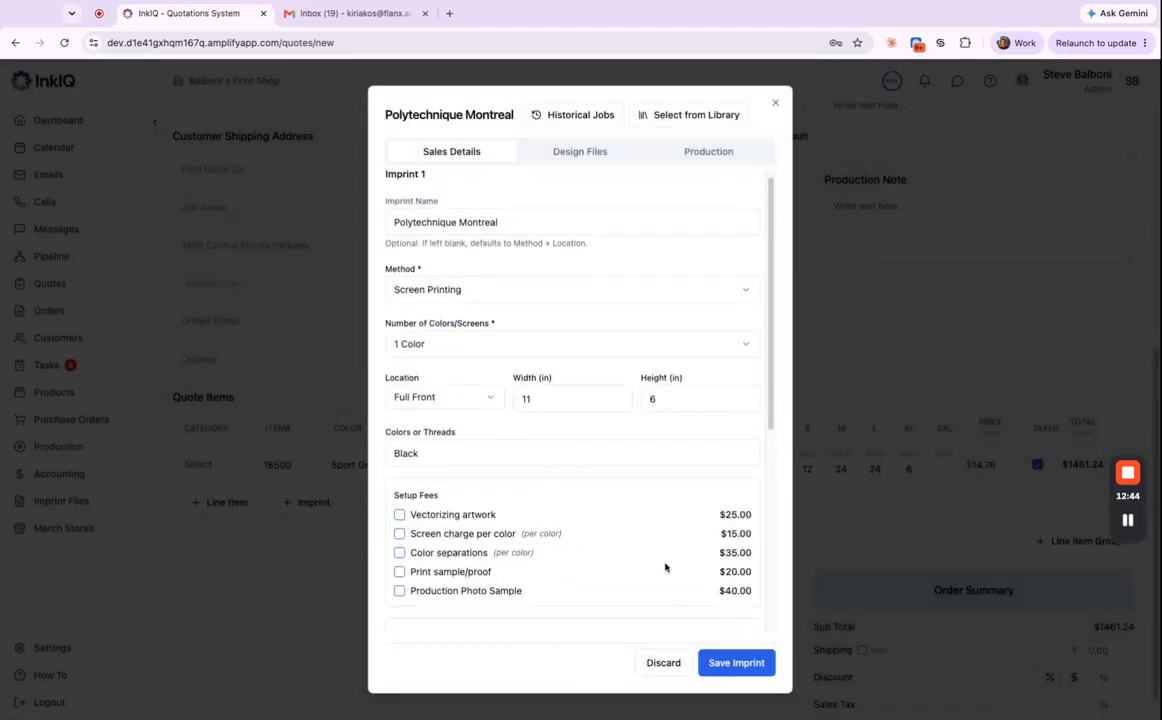
# Set the imprint's Number of Colors/Screens to 5 Colors.
pyautogui.scroll(-3, 666, 525)
pyautogui.scroll(-3, 670, 545)
pyautogui.scroll(6, 678, 550)
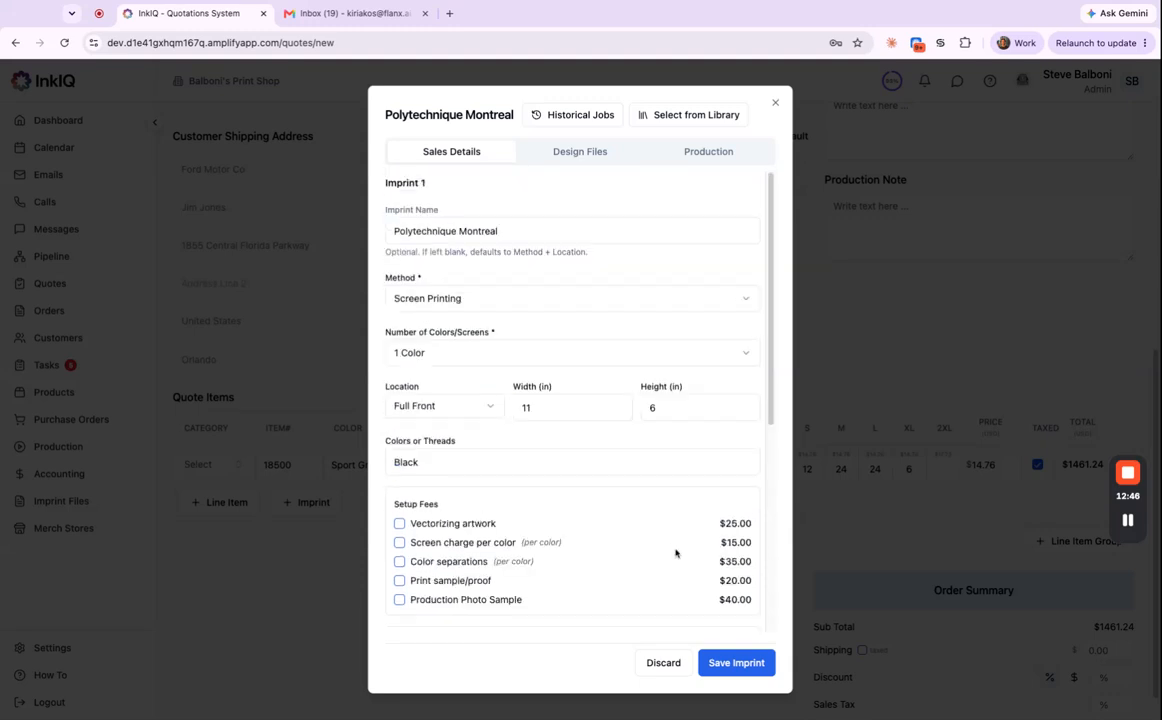
pyautogui.click(530, 352)
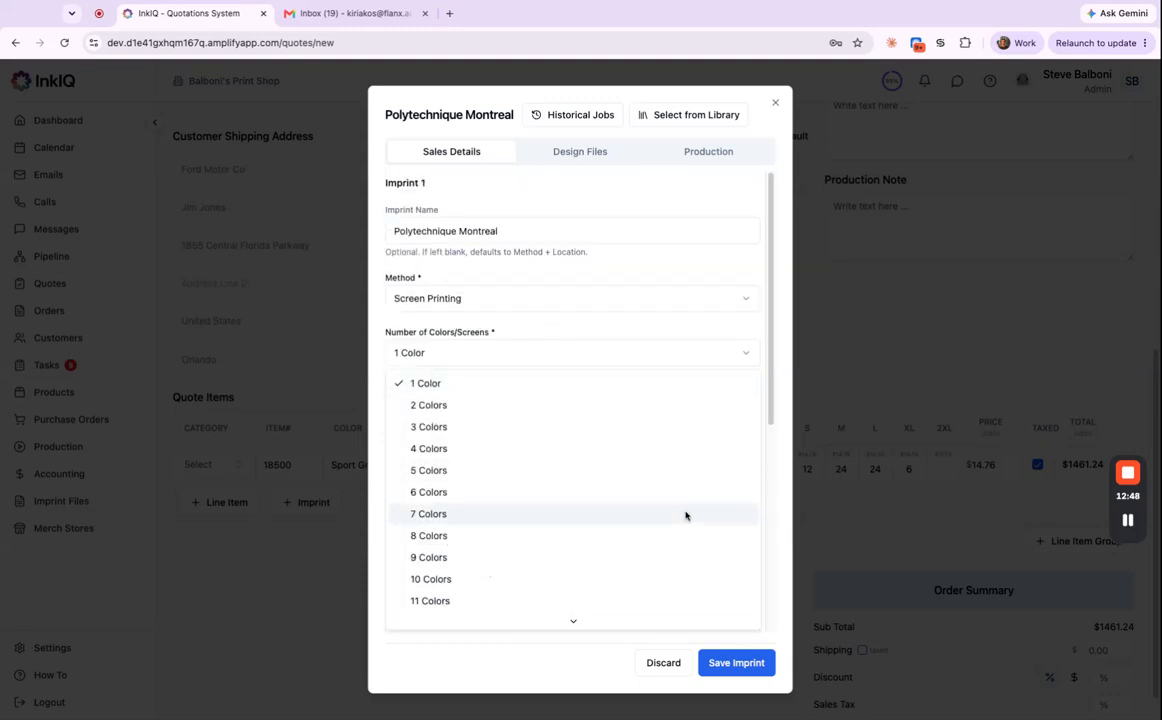
pyautogui.click(525, 430)
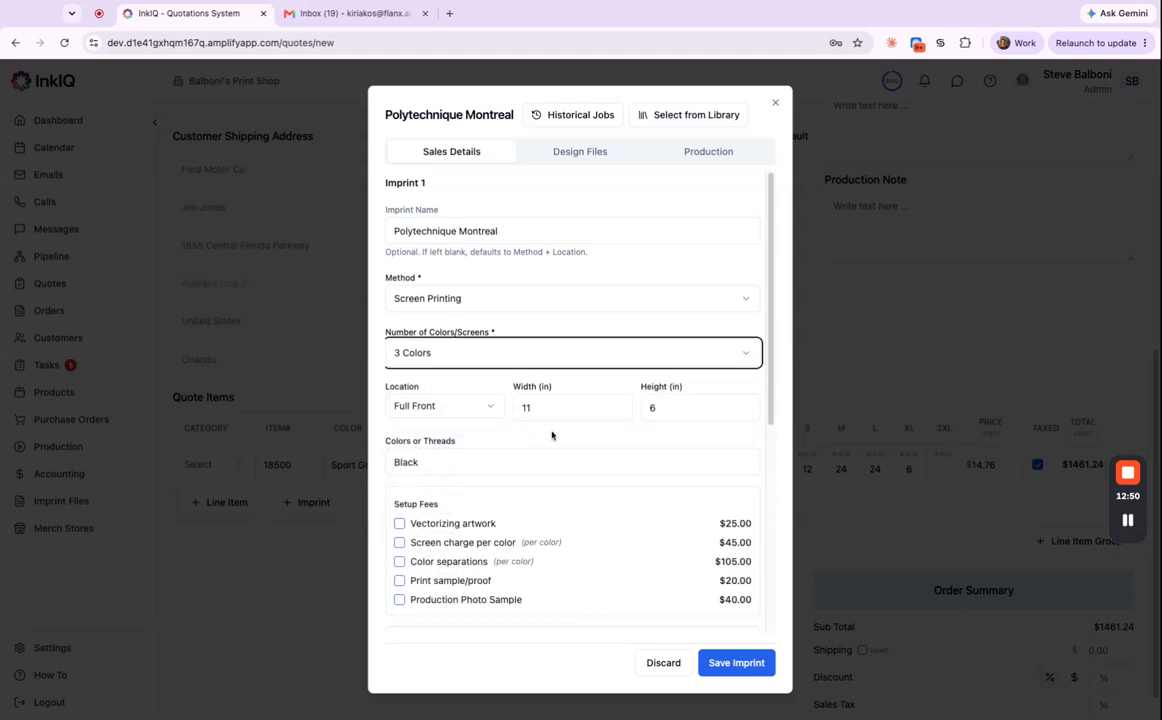
pyautogui.click(562, 350)
pyautogui.click(522, 468)
# Add screen charge per color, color separations and large back print, then view the design files.
pyautogui.scroll(-1, 491, 327)
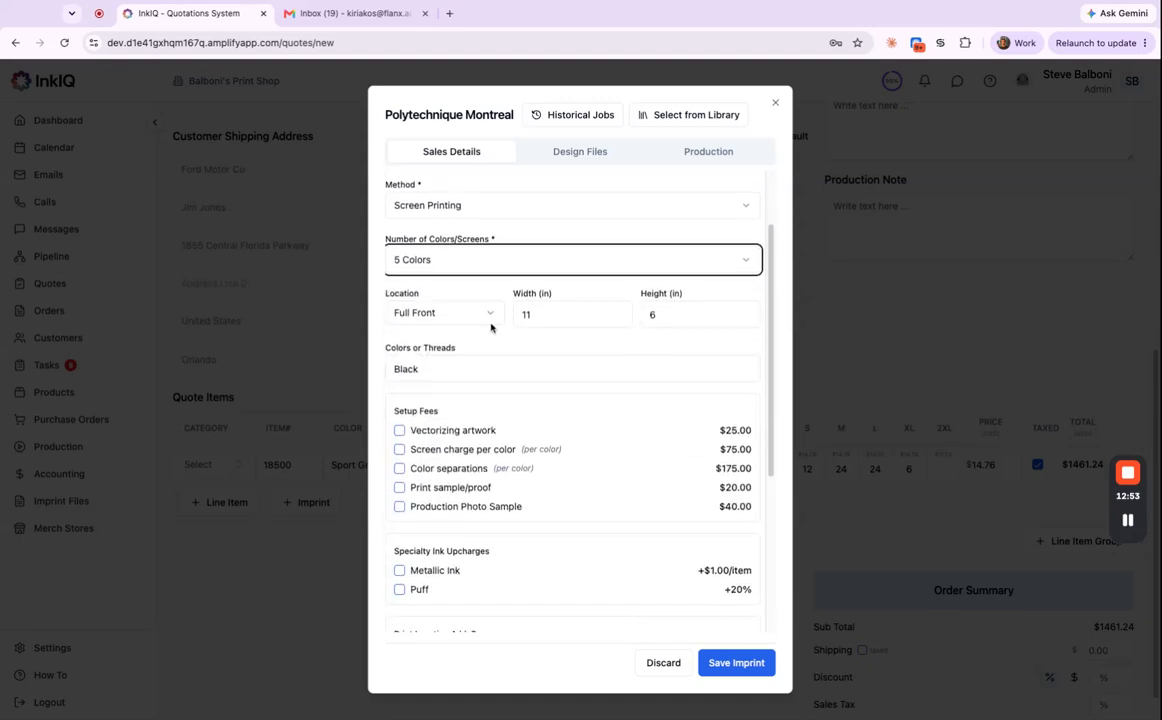
pyautogui.click(400, 450)
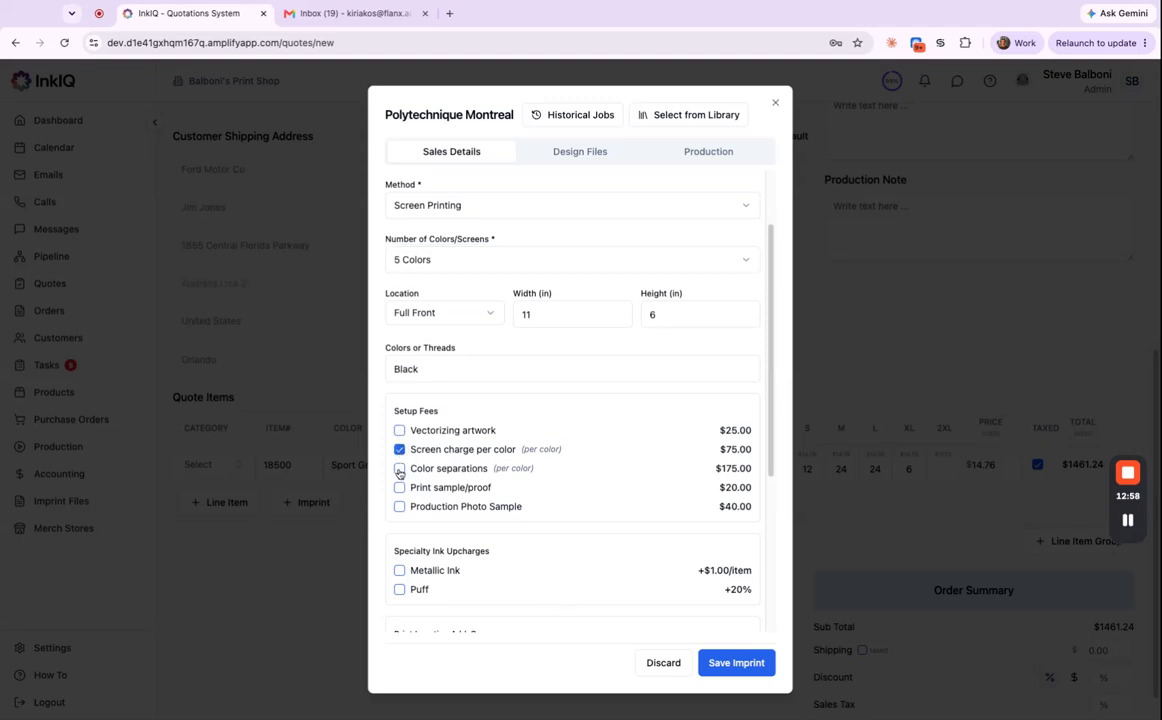
pyautogui.click(400, 470)
pyautogui.scroll(-3, 620, 550)
pyautogui.scroll(-1, 630, 555)
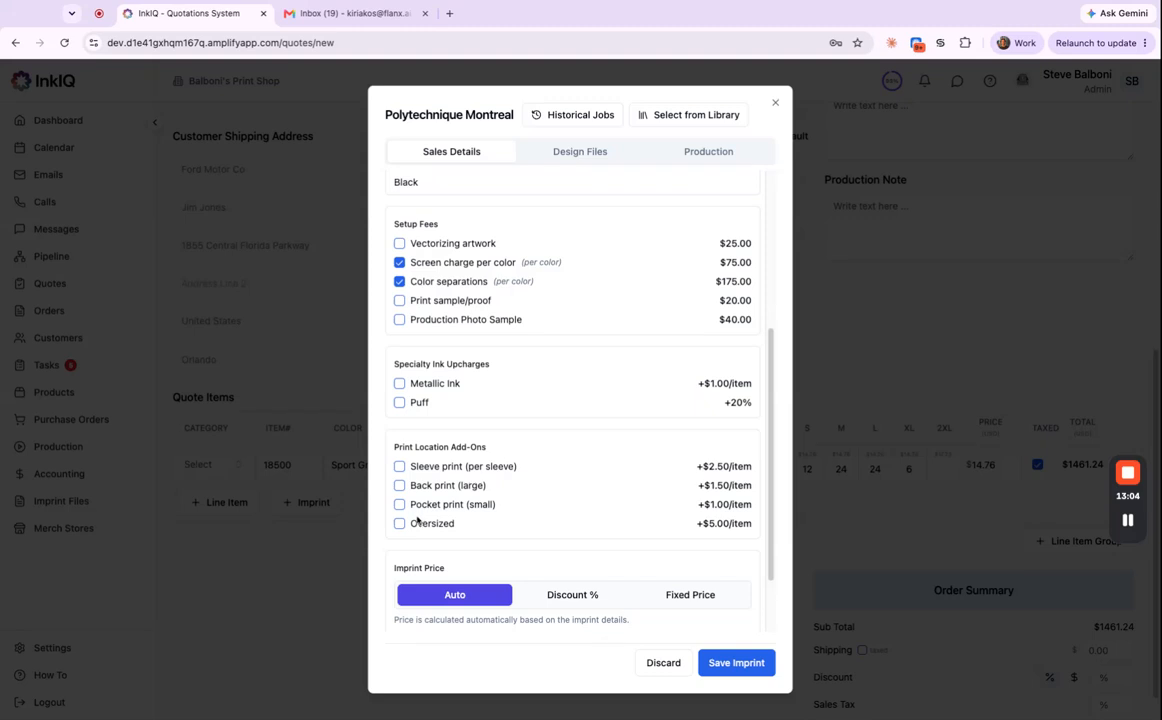
pyautogui.click(400, 486)
pyautogui.scroll(5, 607, 480)
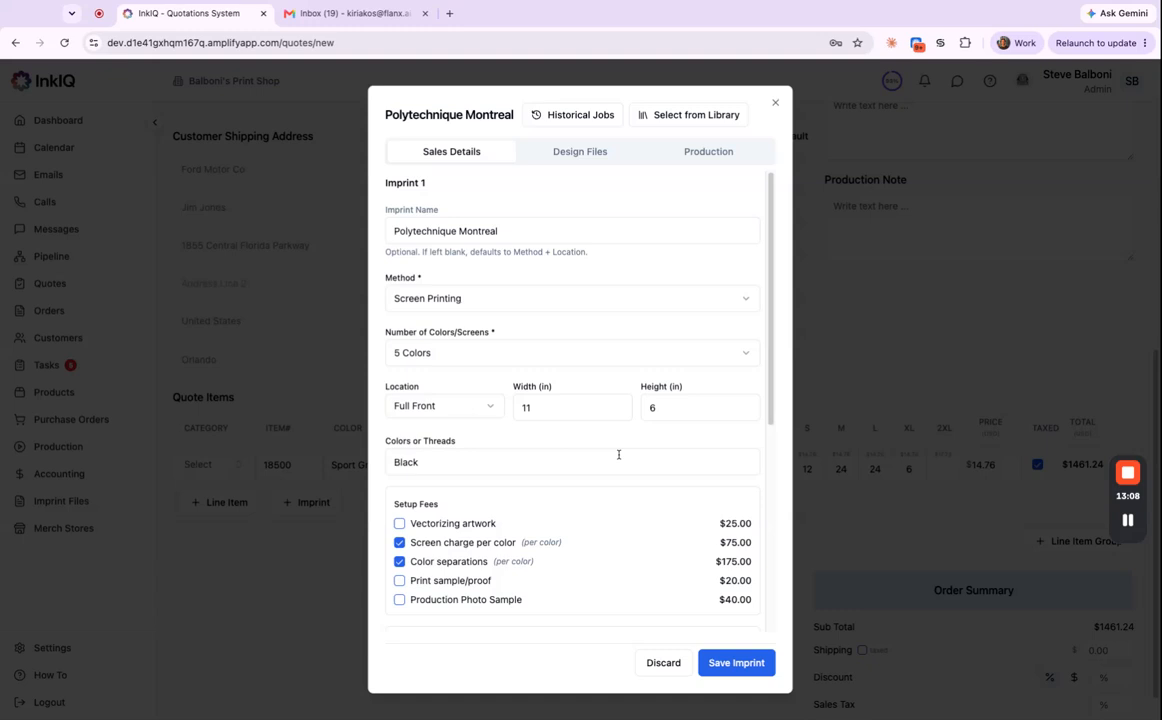
pyautogui.click(572, 151)
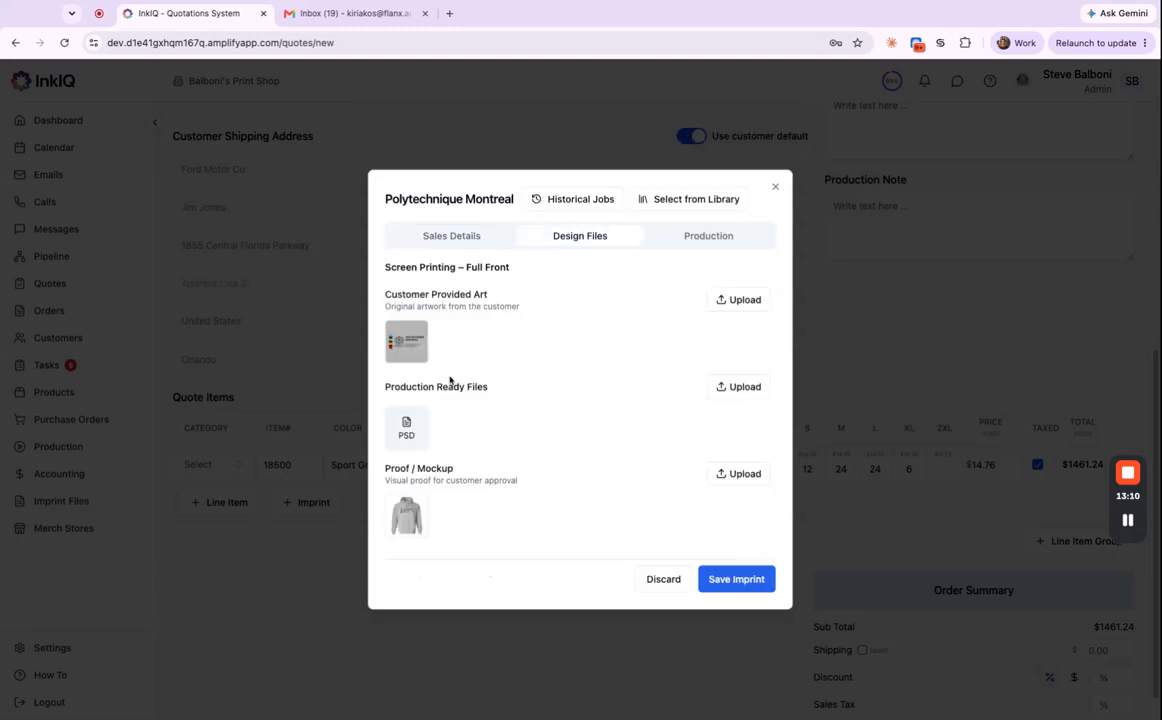
# Point out the Customer Provided Art and Proof / Mockup sections of the design files.
pyautogui.moveTo(385, 293); pyautogui.dragTo(521, 306)
pyautogui.click(540, 382)
pyautogui.moveTo(390, 476); pyautogui.dragTo(547, 485)
pyautogui.click(546, 490)
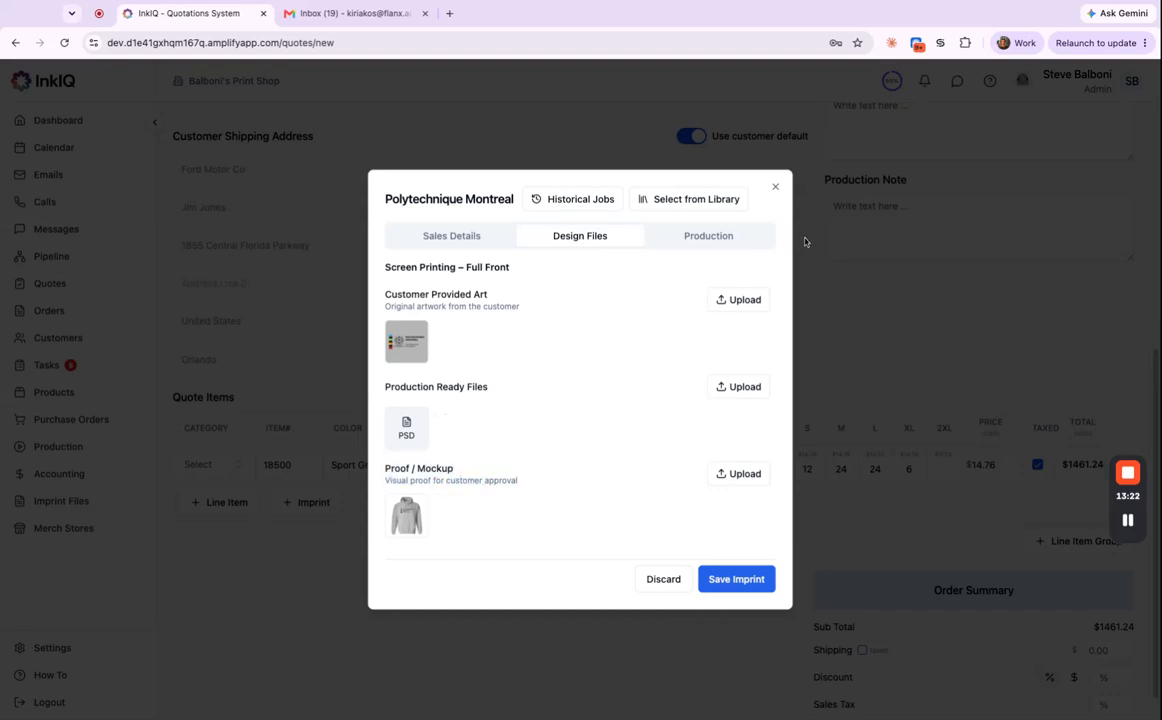
# Inspect the Production tab's Full Front separation using PMS ink on 230 mesh.
pyautogui.click(713, 240)
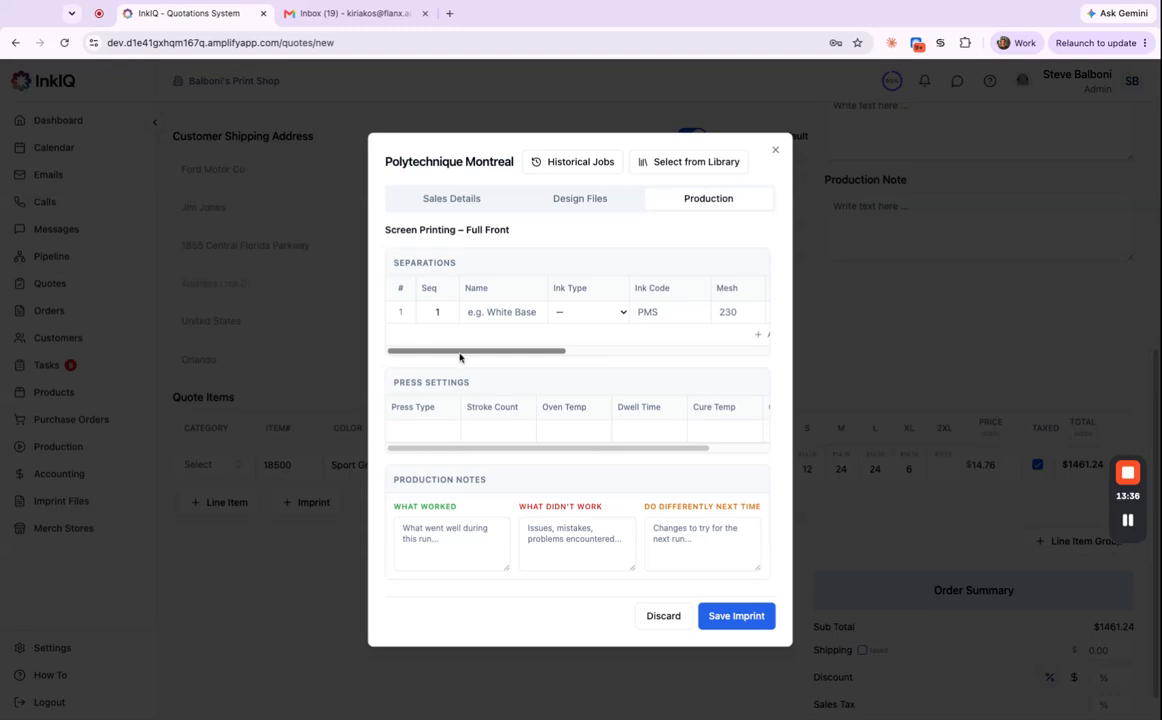
pyautogui.hscroll(1, 461, 359)
pyautogui.hscroll(-1, 461, 359)
pyautogui.hscroll(3, 461, 359)
pyautogui.hscroll(2, 577, 305)
pyautogui.hscroll(3, 577, 305)
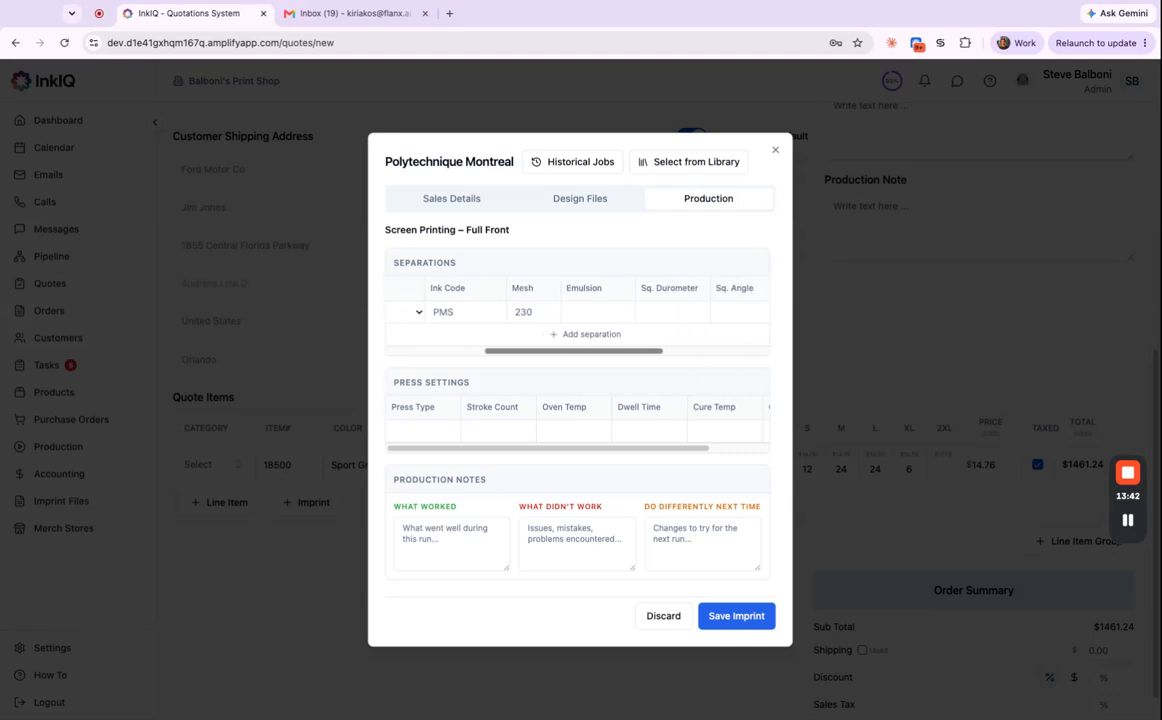
pyautogui.hscroll(1, 581, 303)
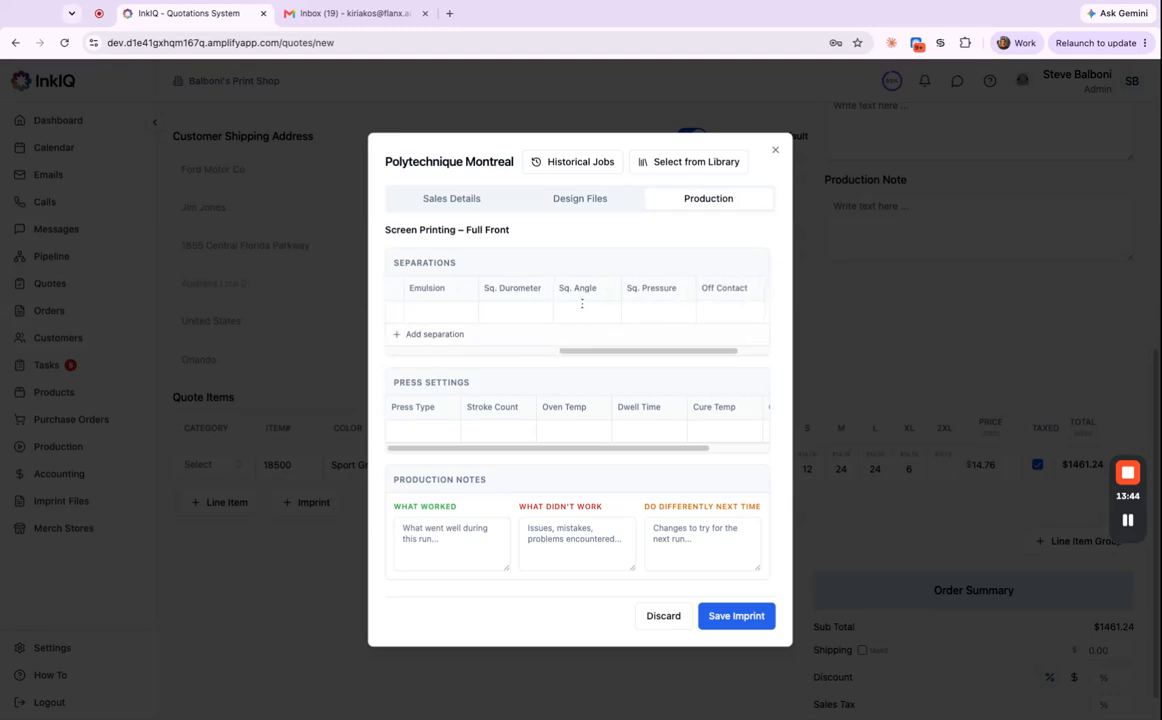
pyautogui.hscroll(-4, 659, 355)
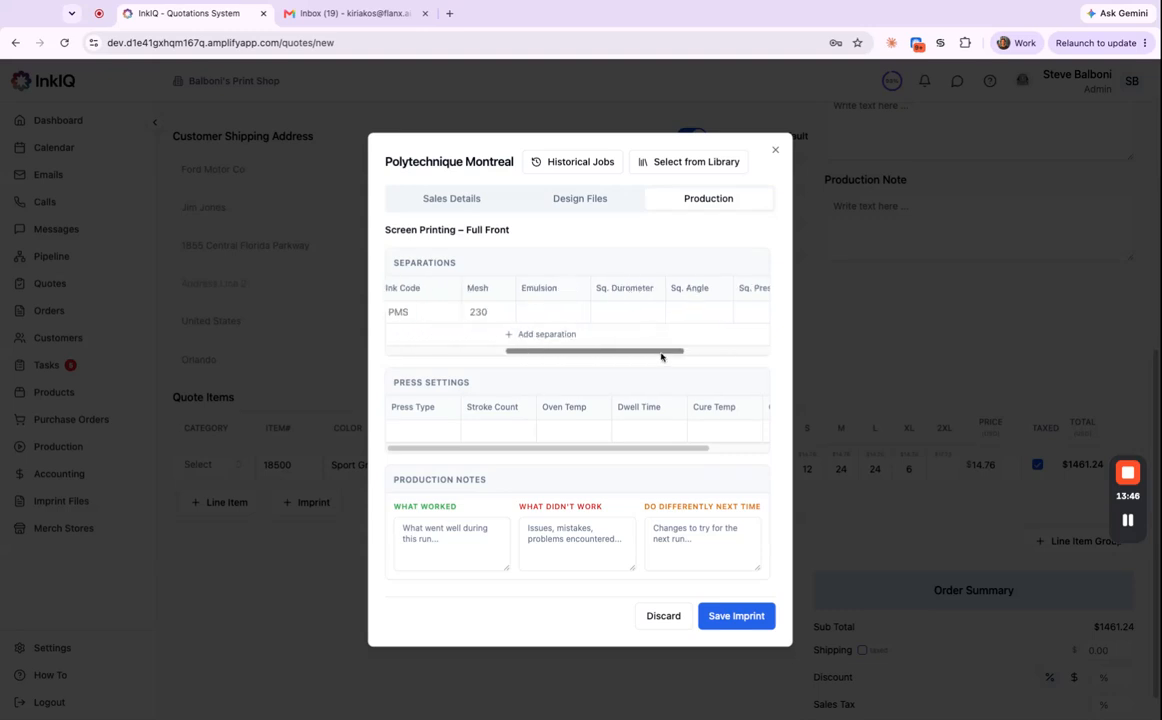
pyautogui.click(455, 198)
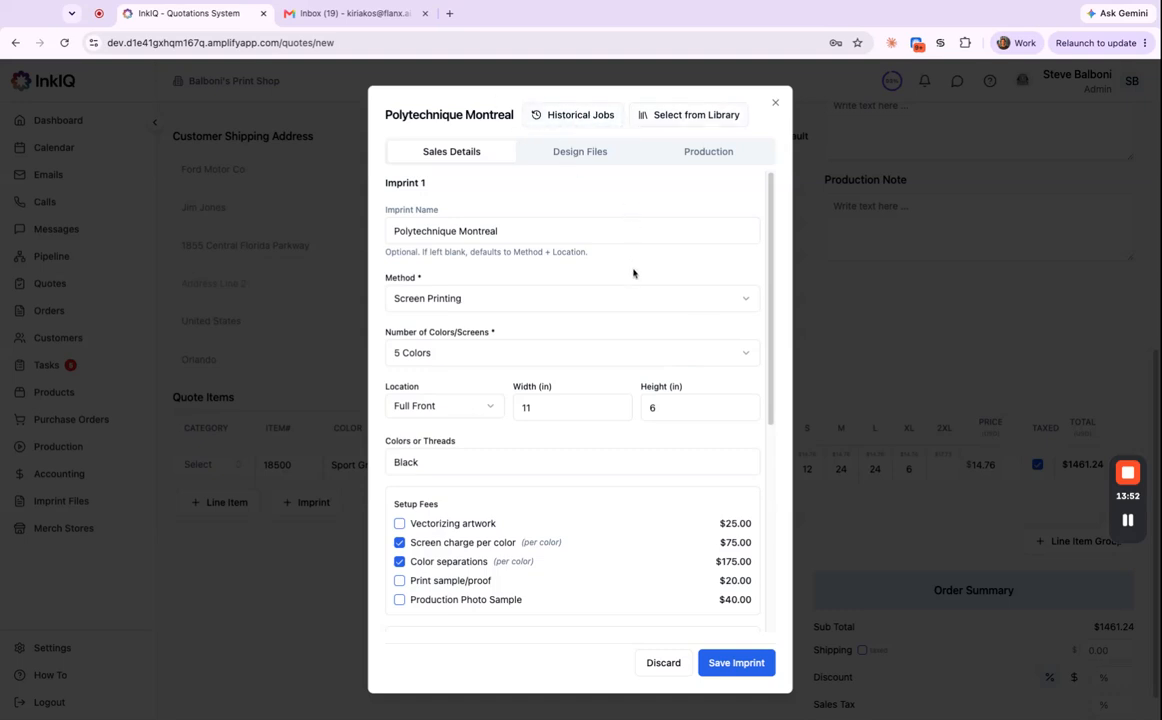
pyautogui.click(744, 666)
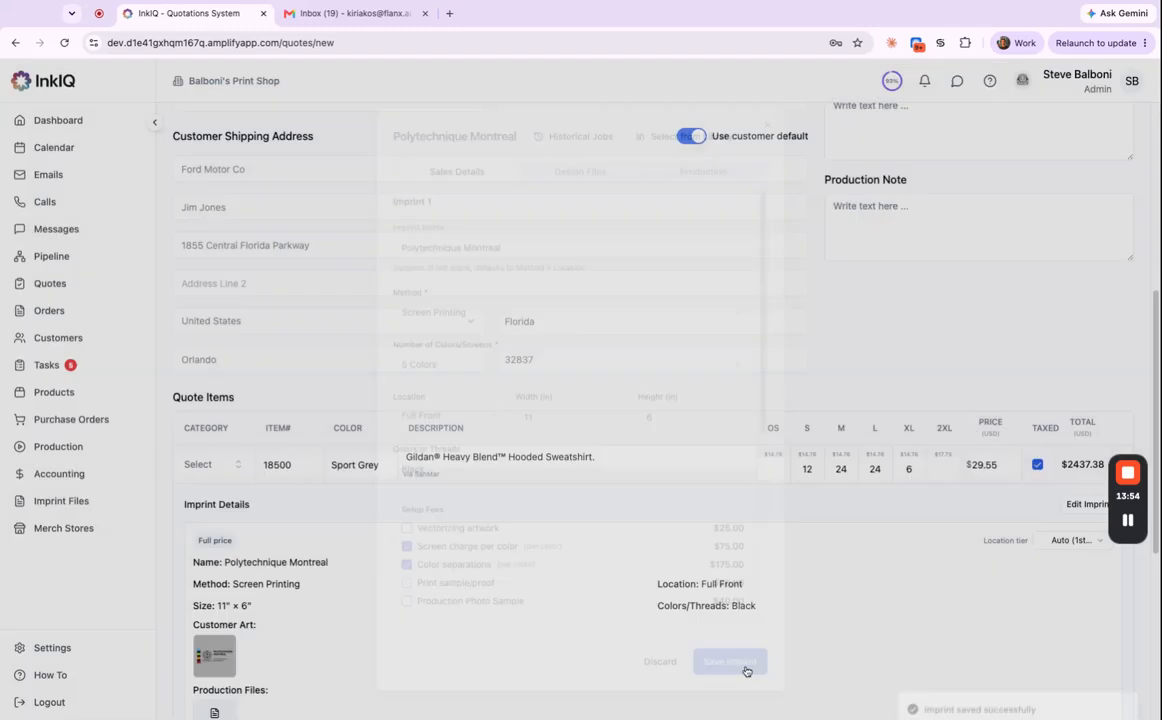
pyautogui.scroll(-2, 530, 592)
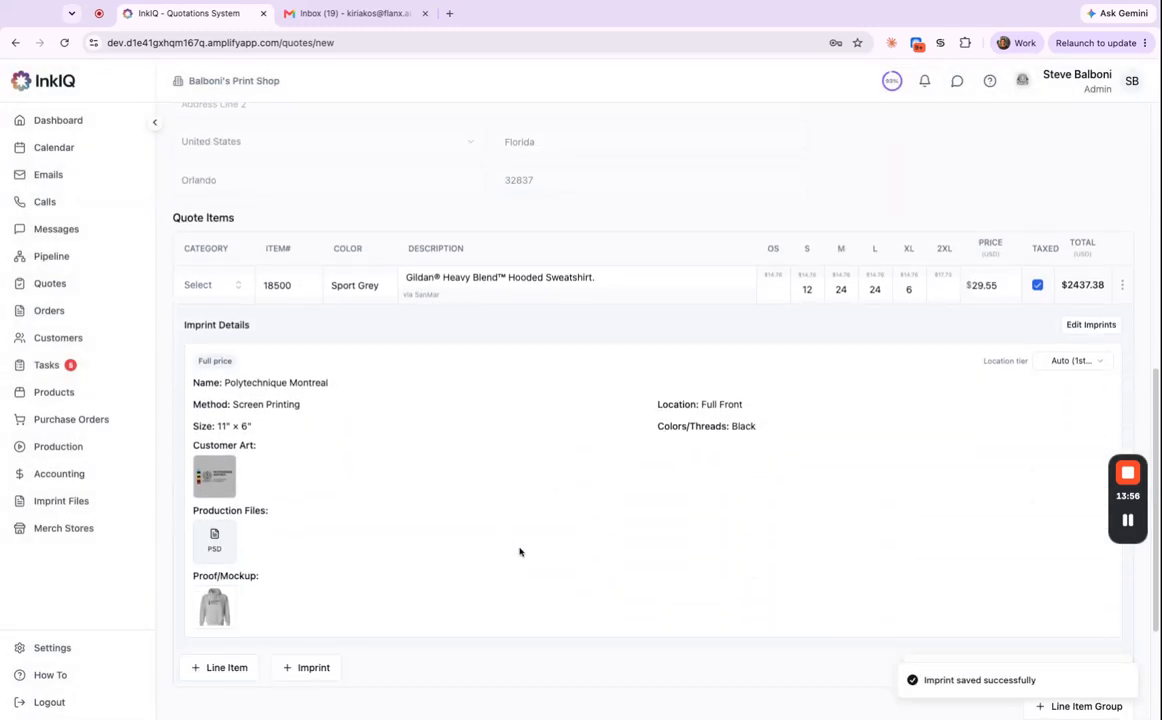
pyautogui.scroll(1, 516, 556)
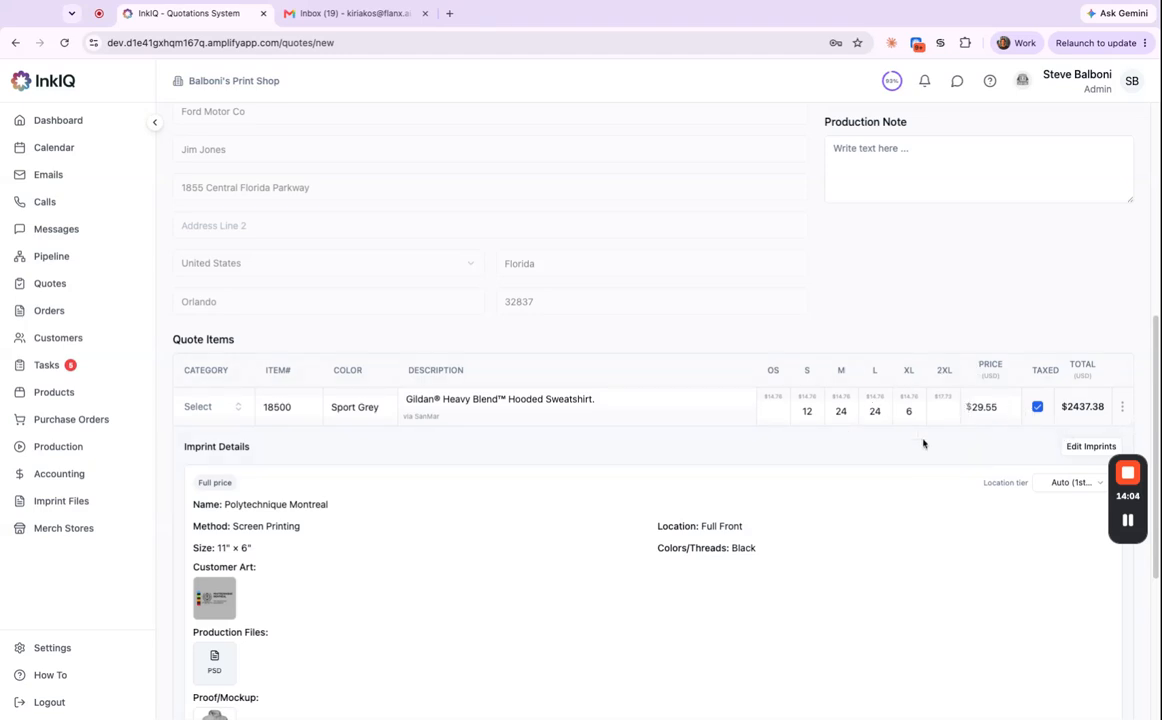
pyautogui.scroll(-3, 842, 456)
pyautogui.scroll(4, 832, 461)
pyautogui.scroll(-1, 840, 470)
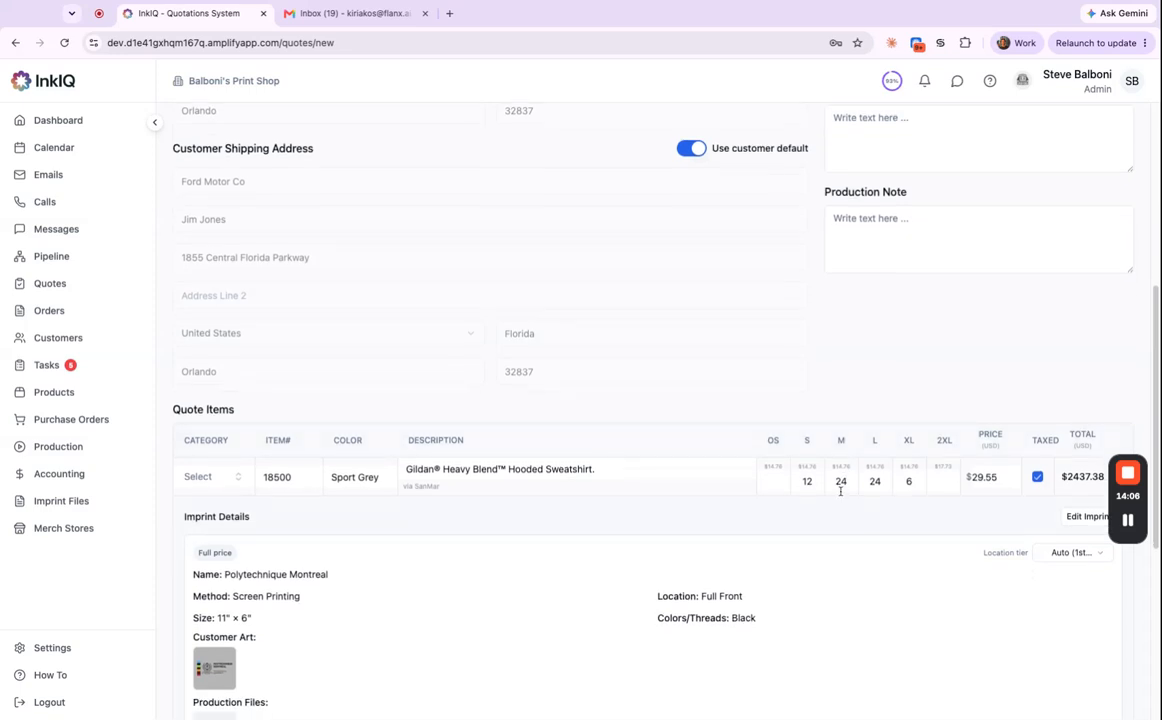
pyautogui.scroll(-1, 662, 463)
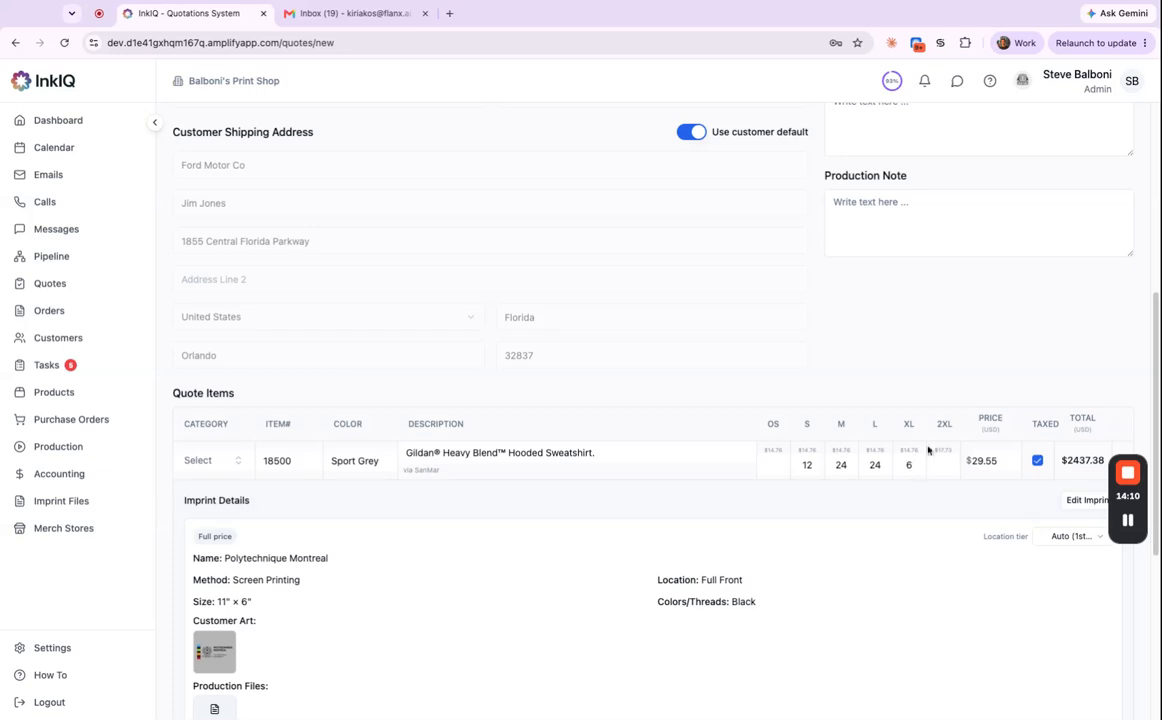
pyautogui.scroll(5, 930, 445)
pyautogui.scroll(-3, 960, 420)
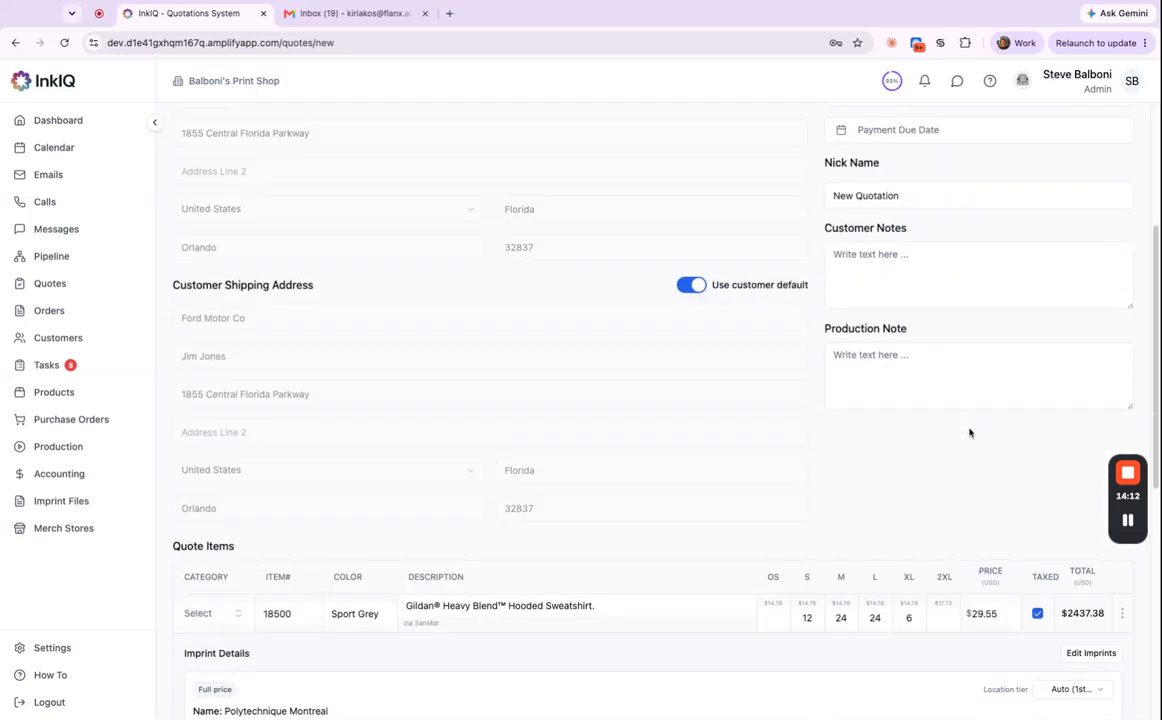
pyautogui.scroll(-2, 970, 428)
pyautogui.scroll(-2, 941, 447)
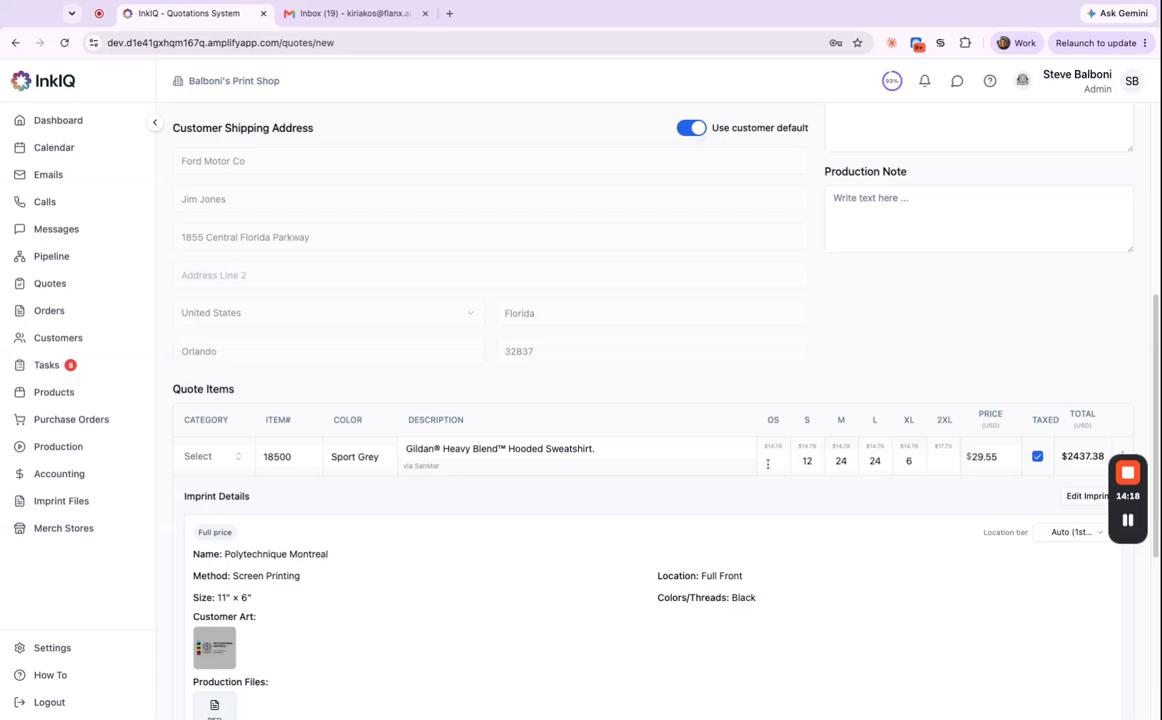
pyautogui.scroll(-6, 745, 480)
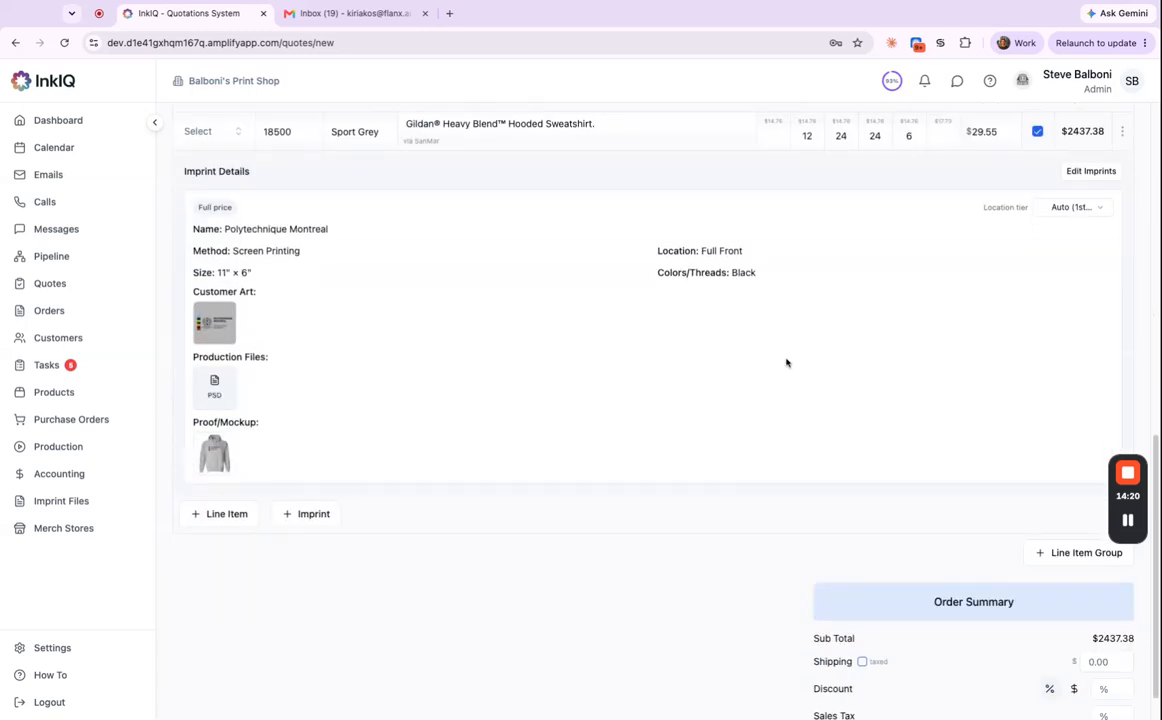
pyautogui.scroll(15, 800, 335)
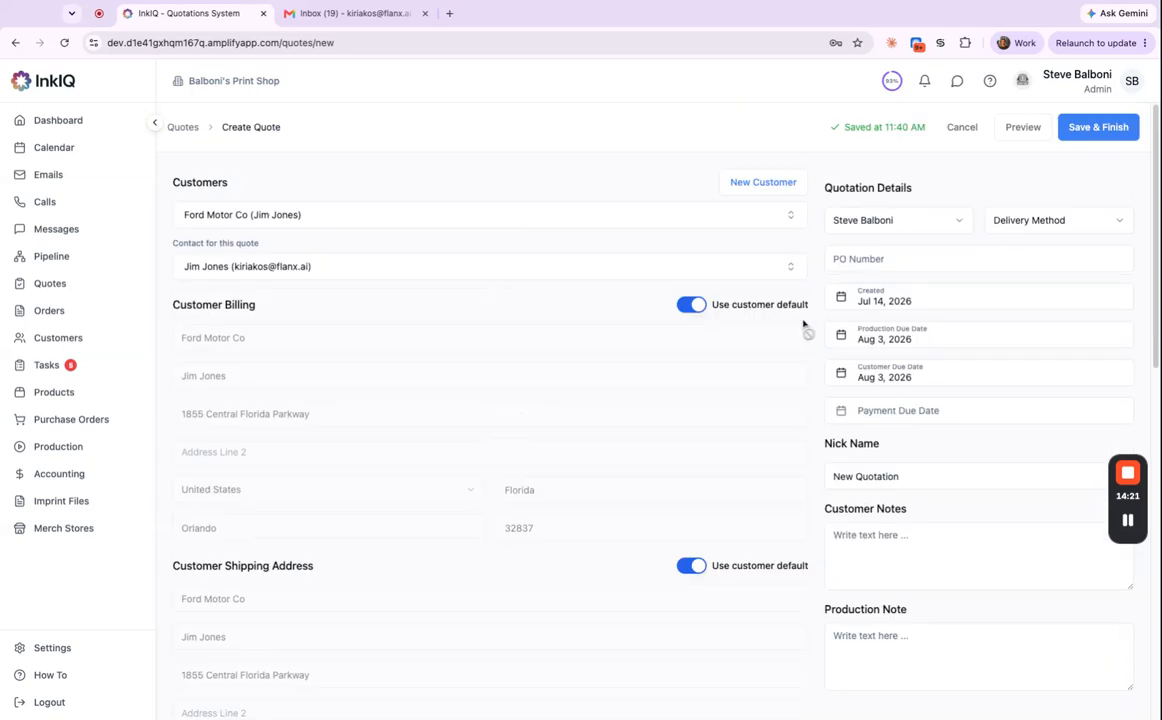
pyautogui.click(1098, 129)
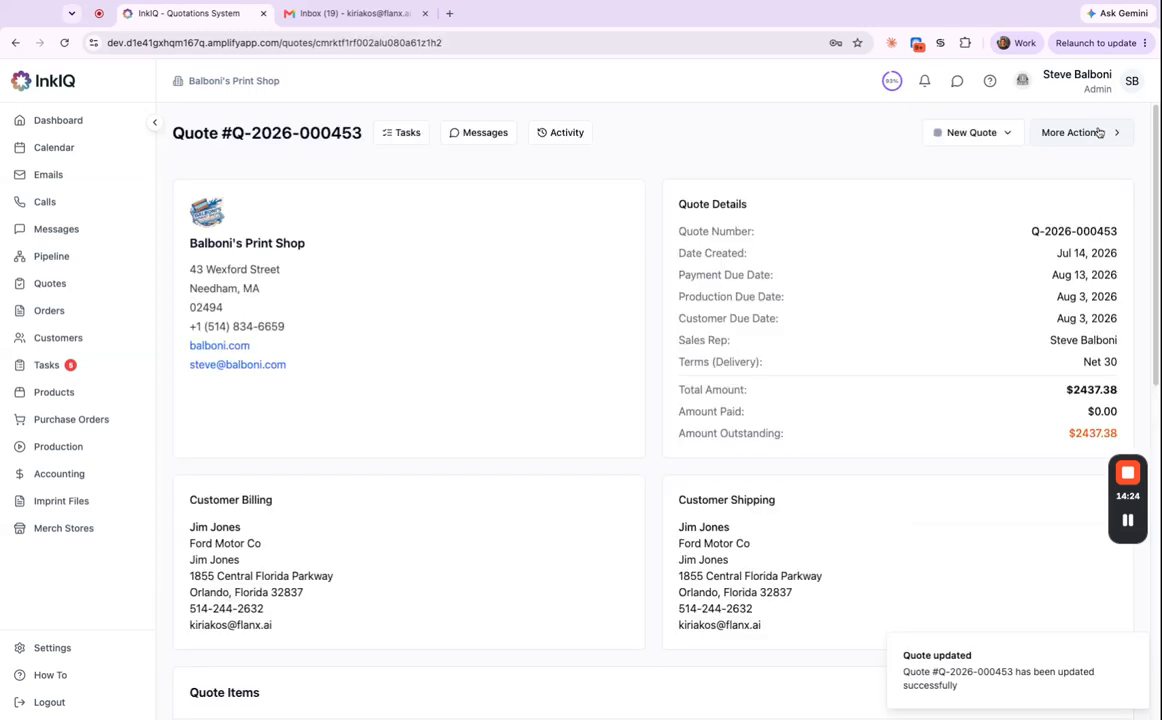
pyautogui.click(53, 648)
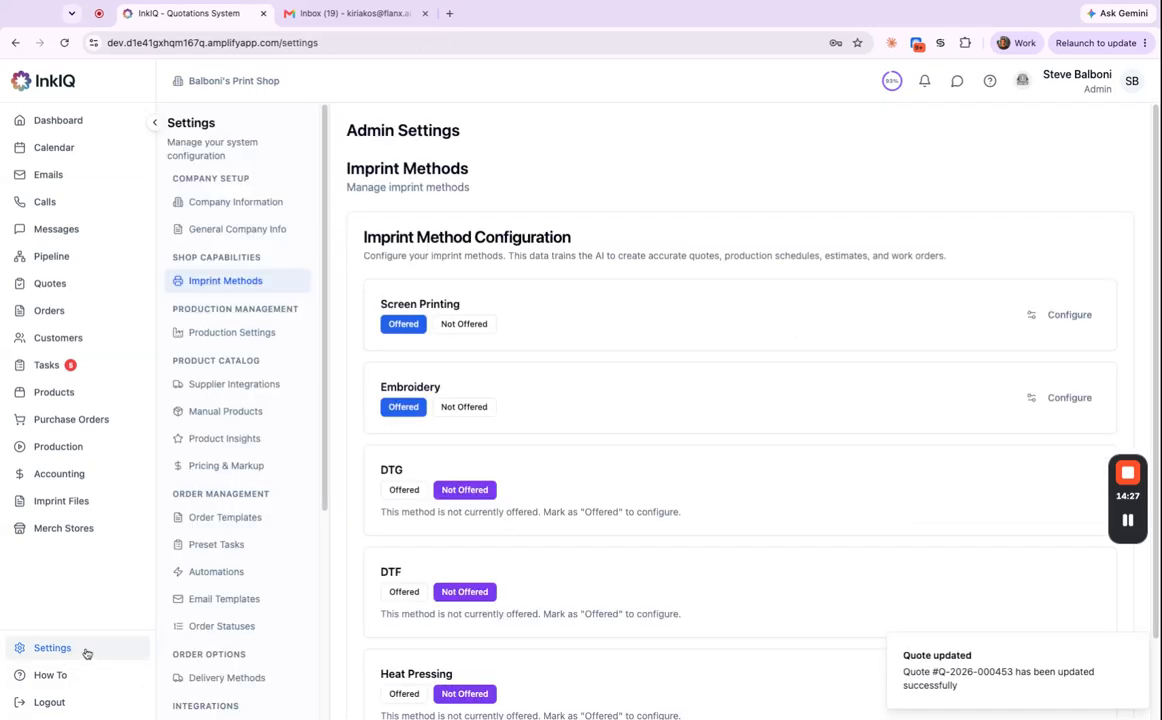
pyautogui.click(238, 518)
pyautogui.scroll(-5, 646, 552)
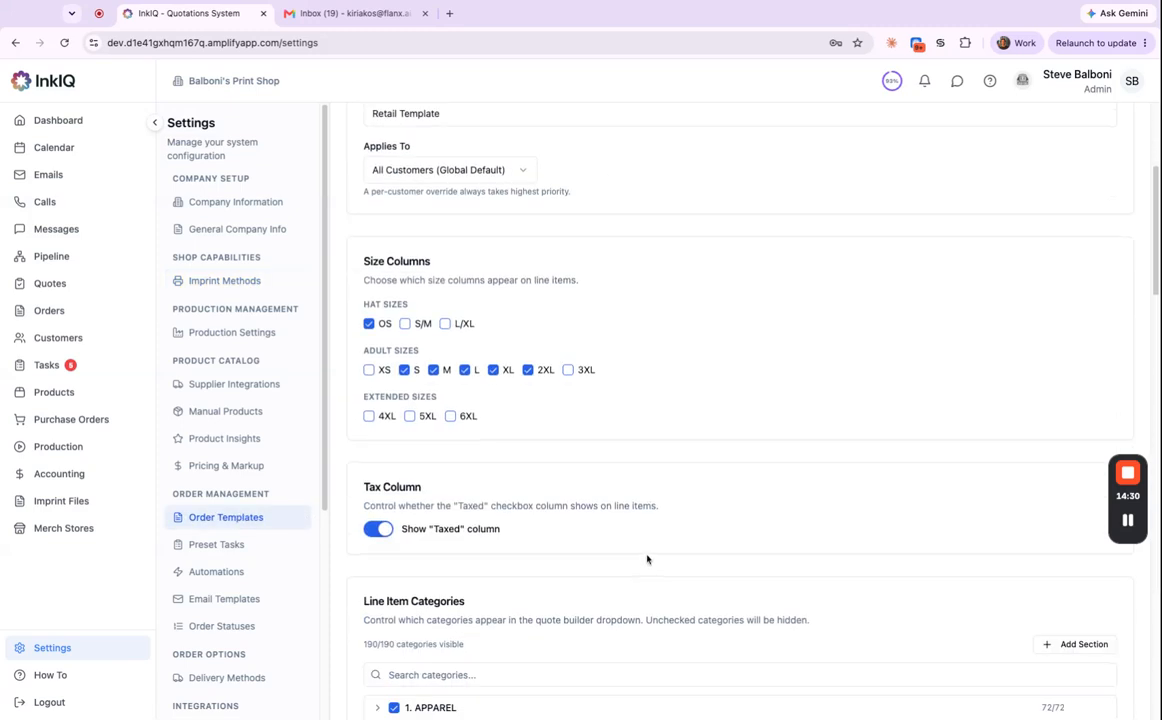
pyautogui.scroll(3, 647, 555)
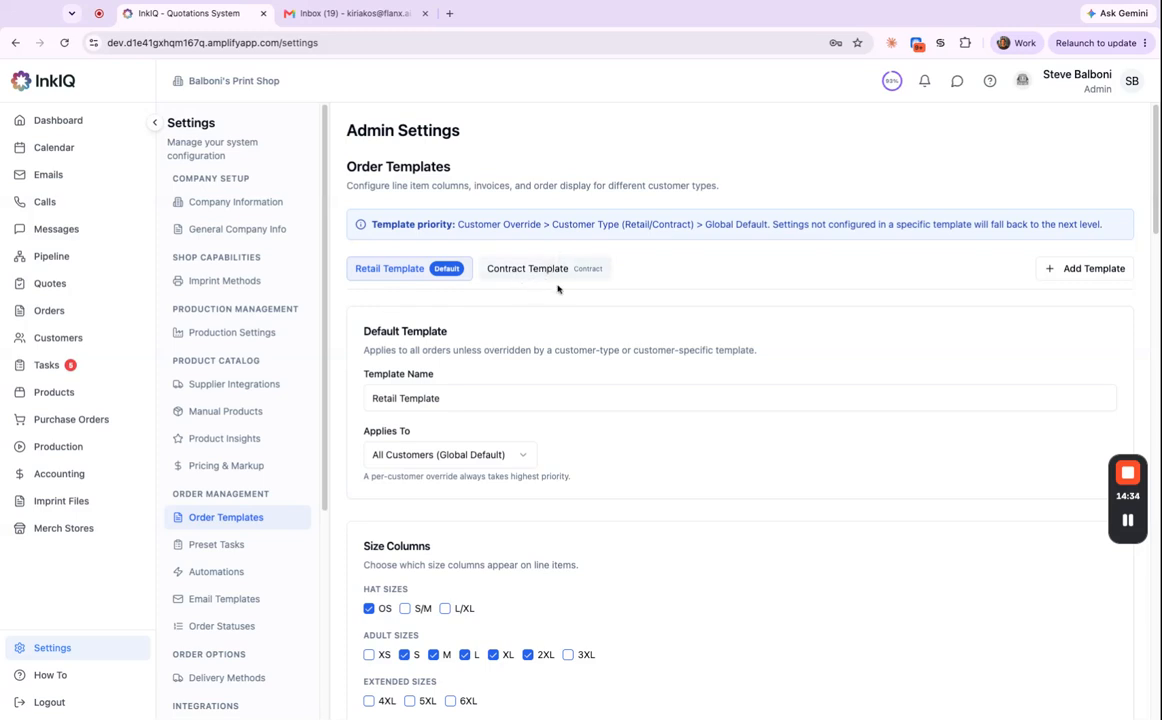
pyautogui.scroll(-2, 495, 590)
pyautogui.scroll(-10, 502, 581)
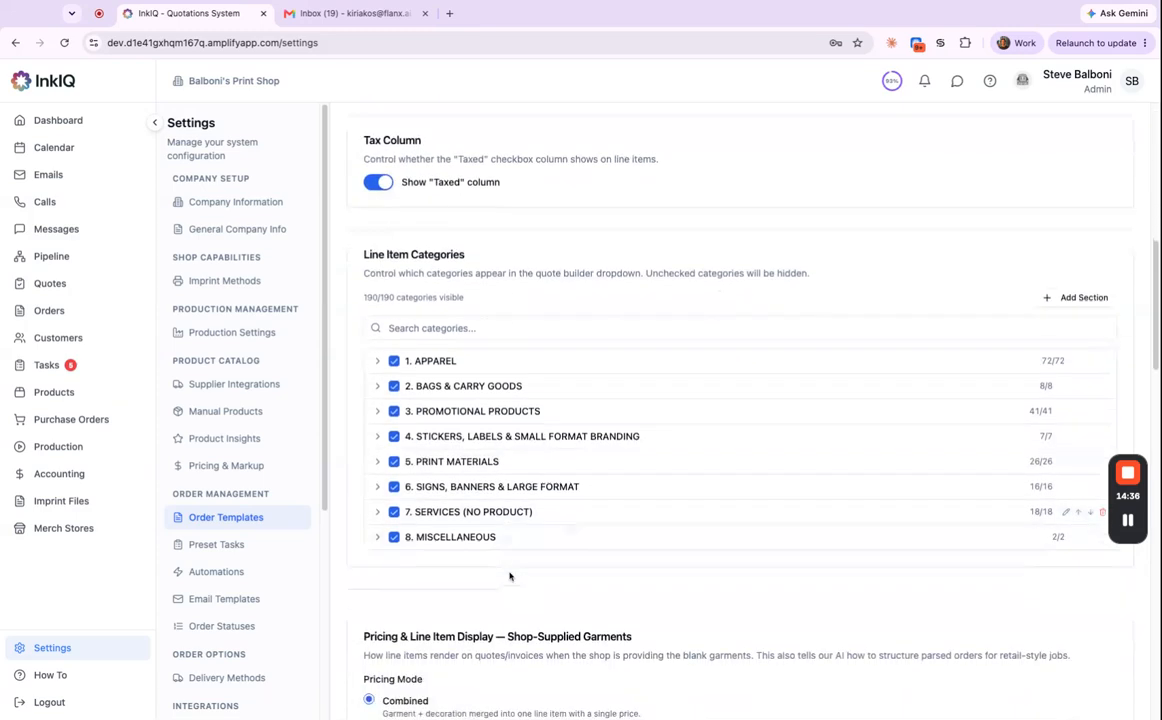
pyautogui.scroll(-2, 511, 576)
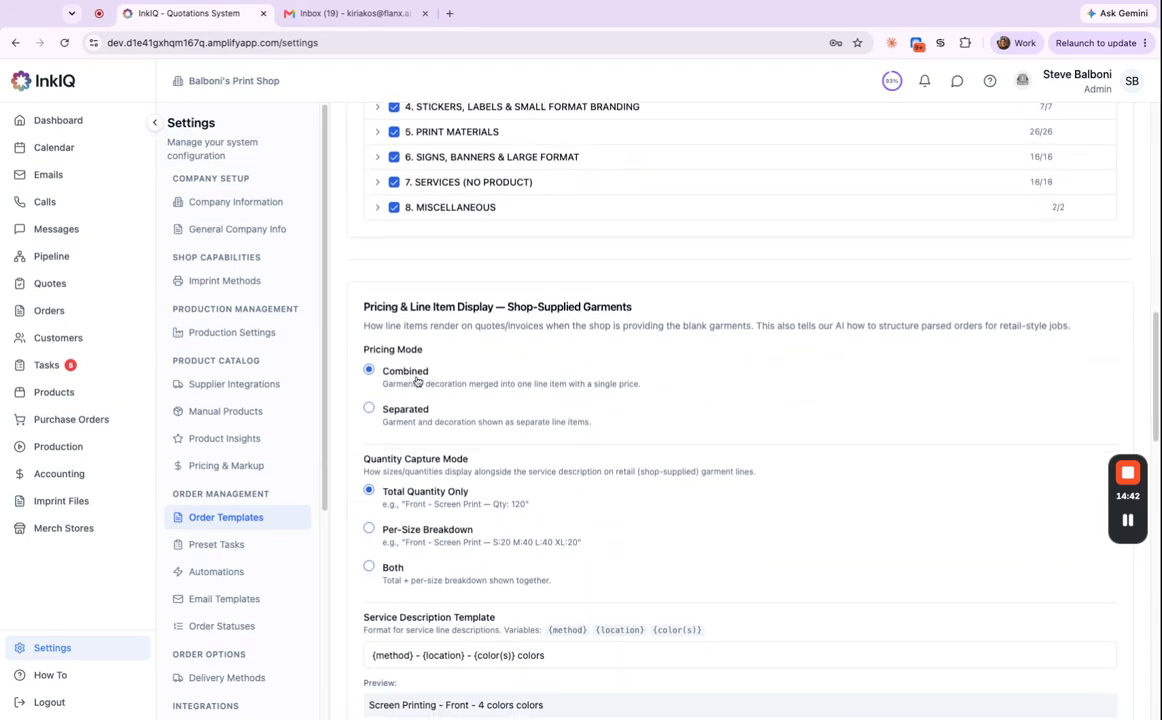
pyautogui.click(369, 410)
pyautogui.scroll(-2, 500, 470)
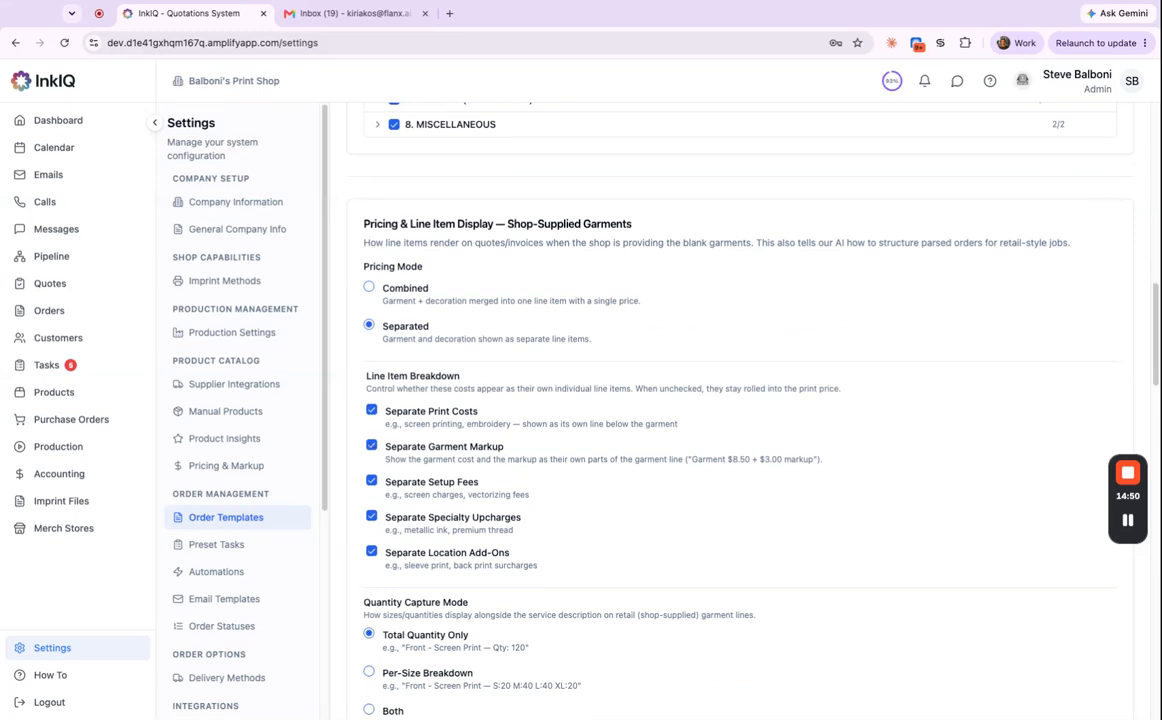
pyautogui.scroll(-2, 634, 545)
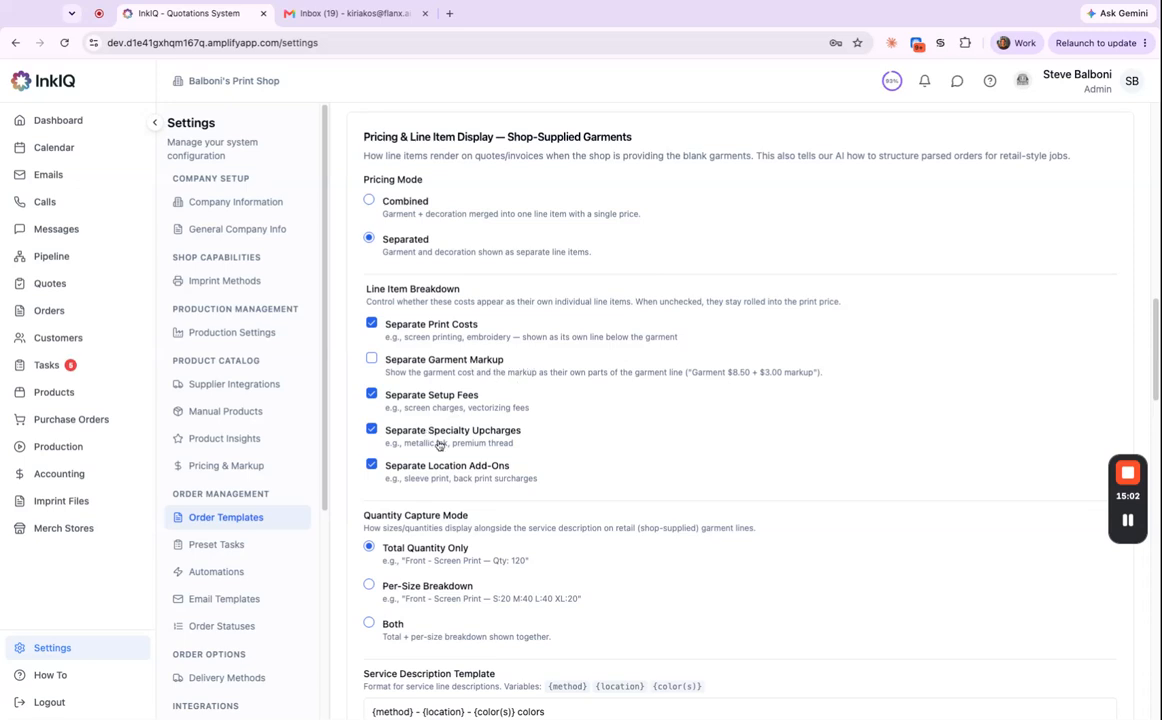
pyautogui.scroll(-15, 432, 438)
pyautogui.click(1077, 654)
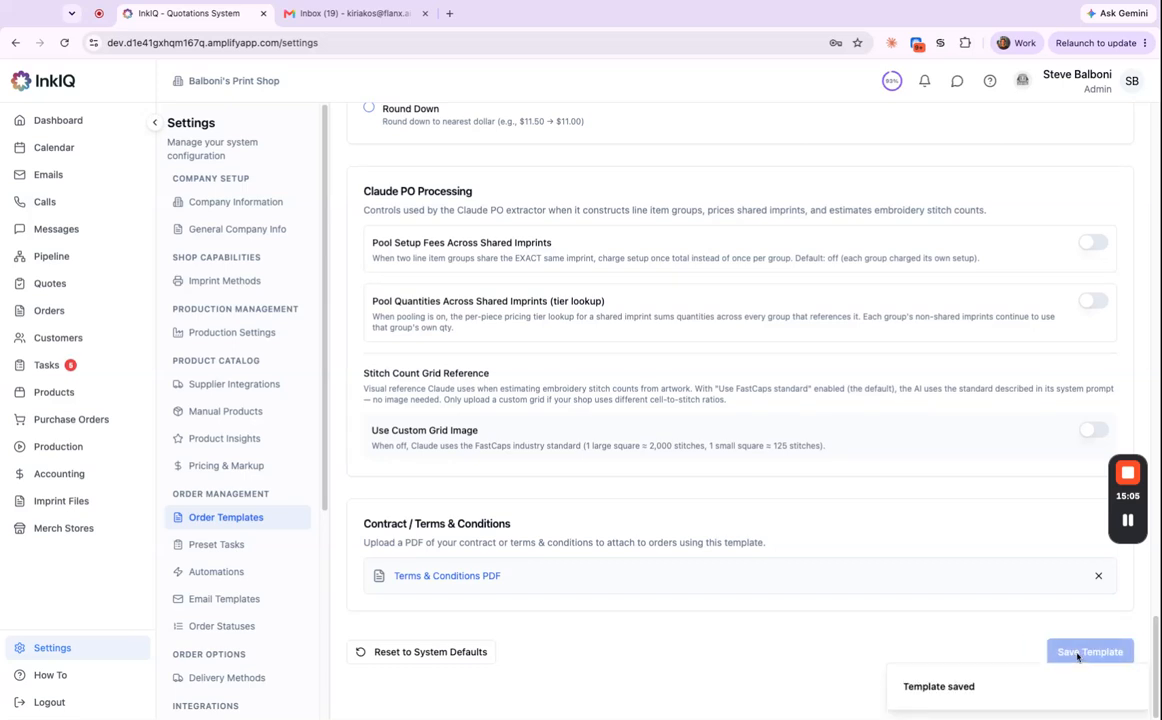
pyautogui.click(52, 283)
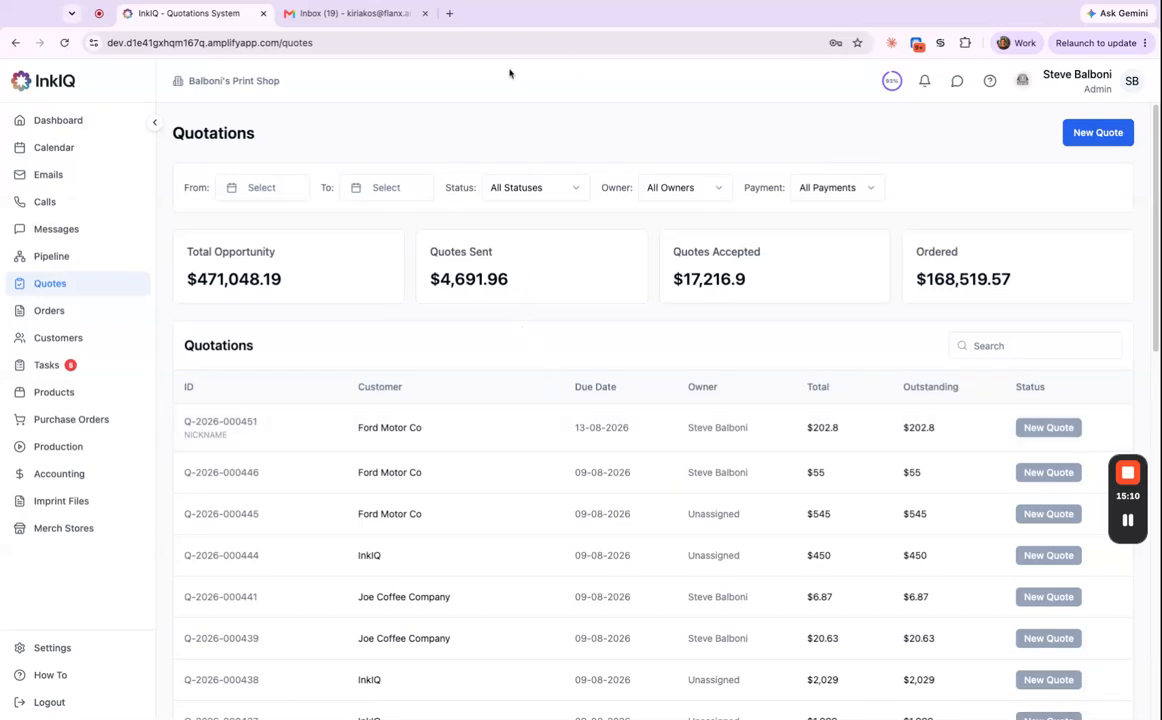
pyautogui.click(428, 436)
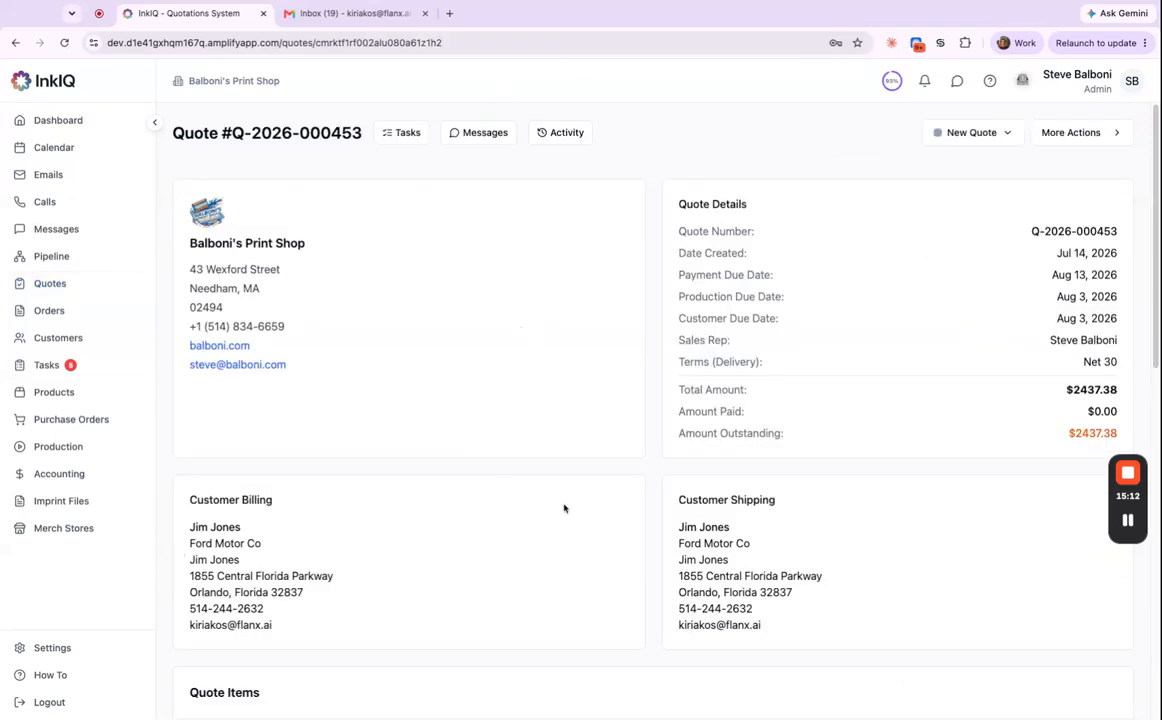
pyautogui.scroll(-5, 565, 515)
pyautogui.scroll(-1, 563, 531)
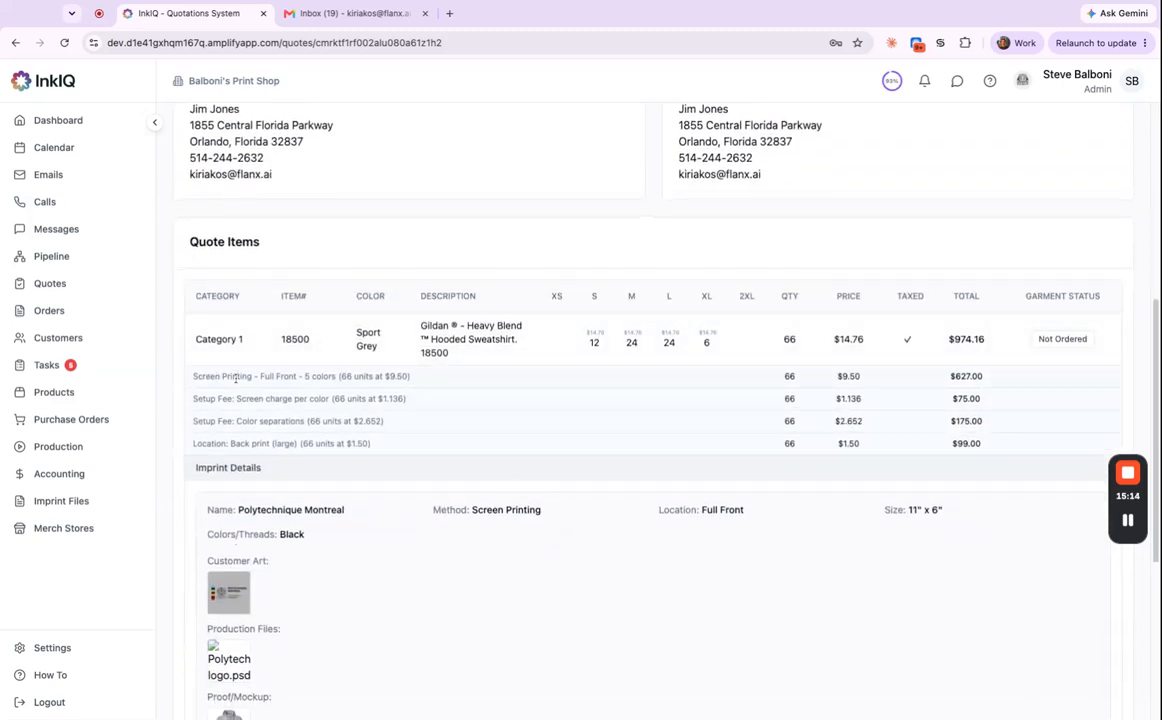
pyautogui.tripleClick(195, 375)
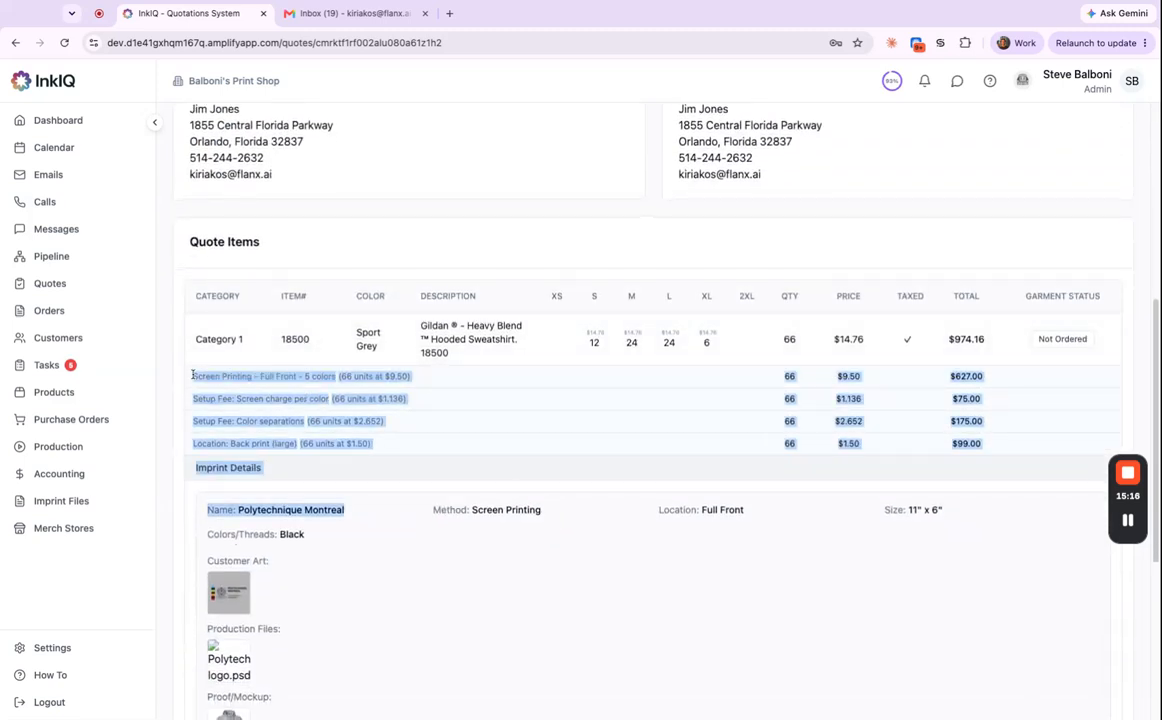
pyautogui.click(633, 469)
# Re-save the order template under Settings > Order Templates.
pyautogui.click(80, 649)
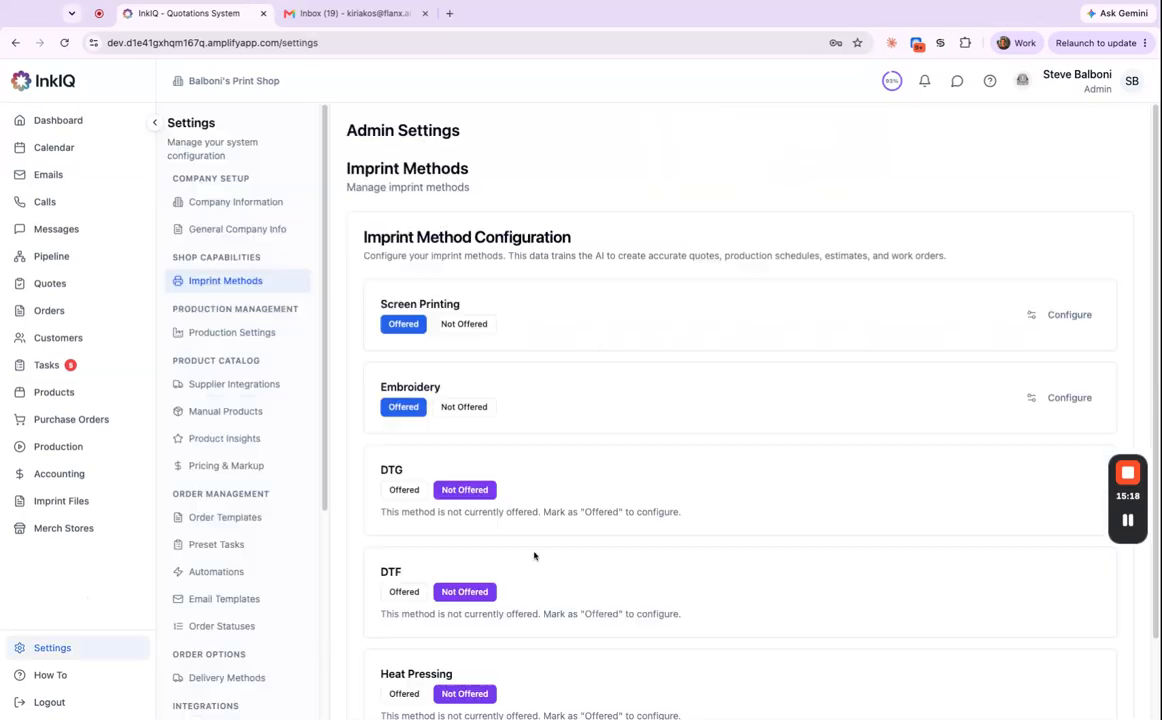
pyautogui.click(262, 516)
pyautogui.scroll(-10, 773, 537)
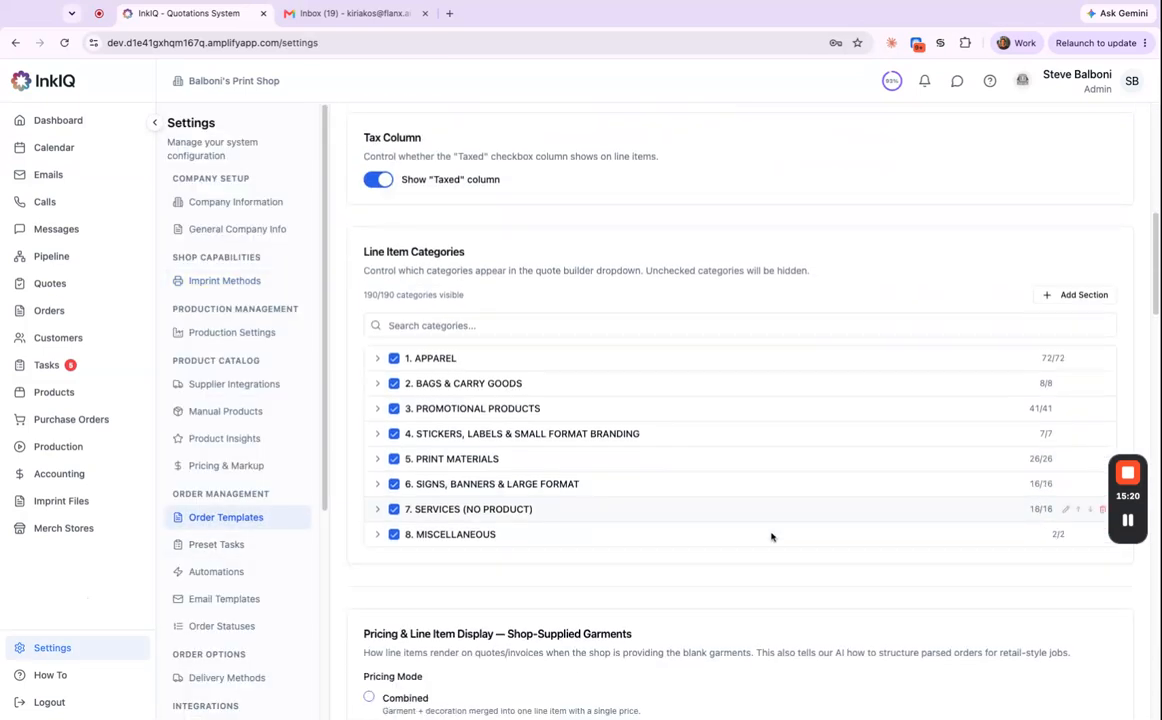
pyautogui.scroll(-15, 755, 598)
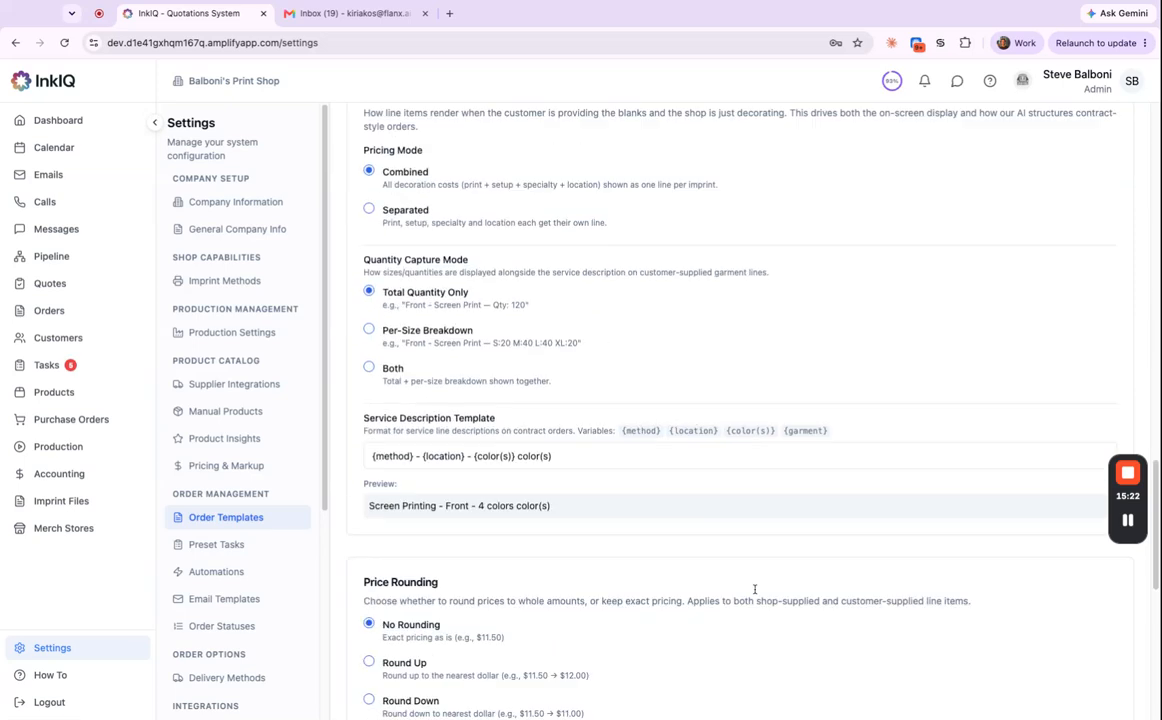
pyautogui.click(1090, 651)
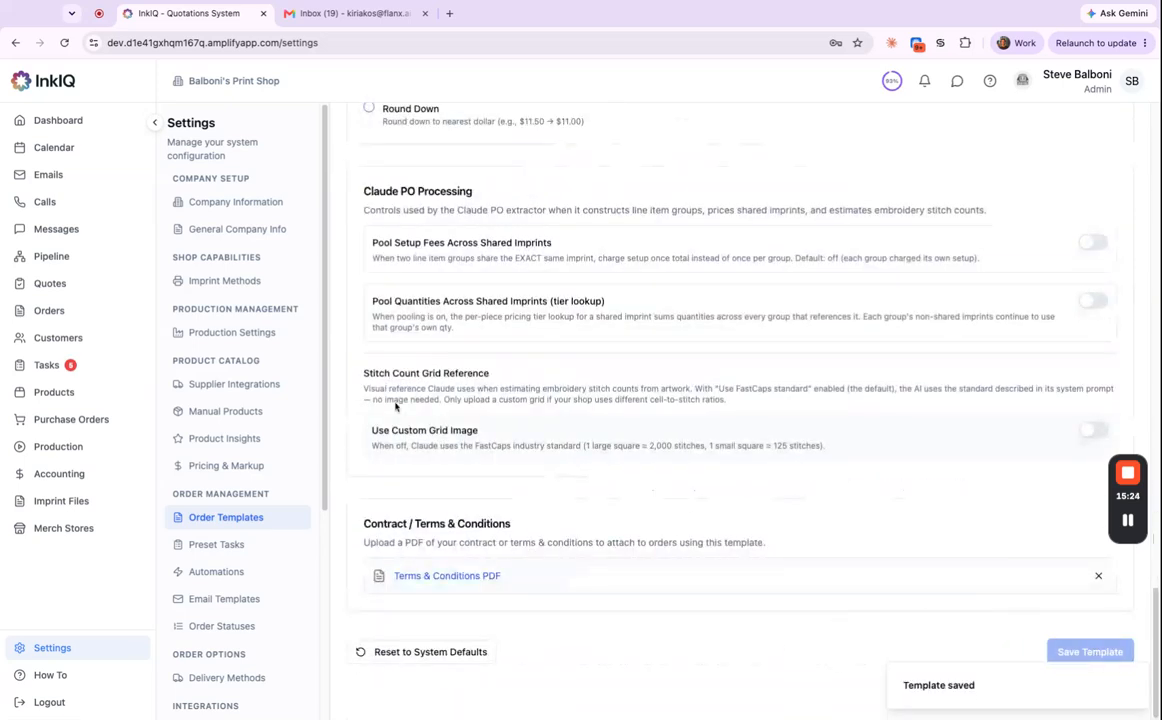
pyautogui.click(50, 284)
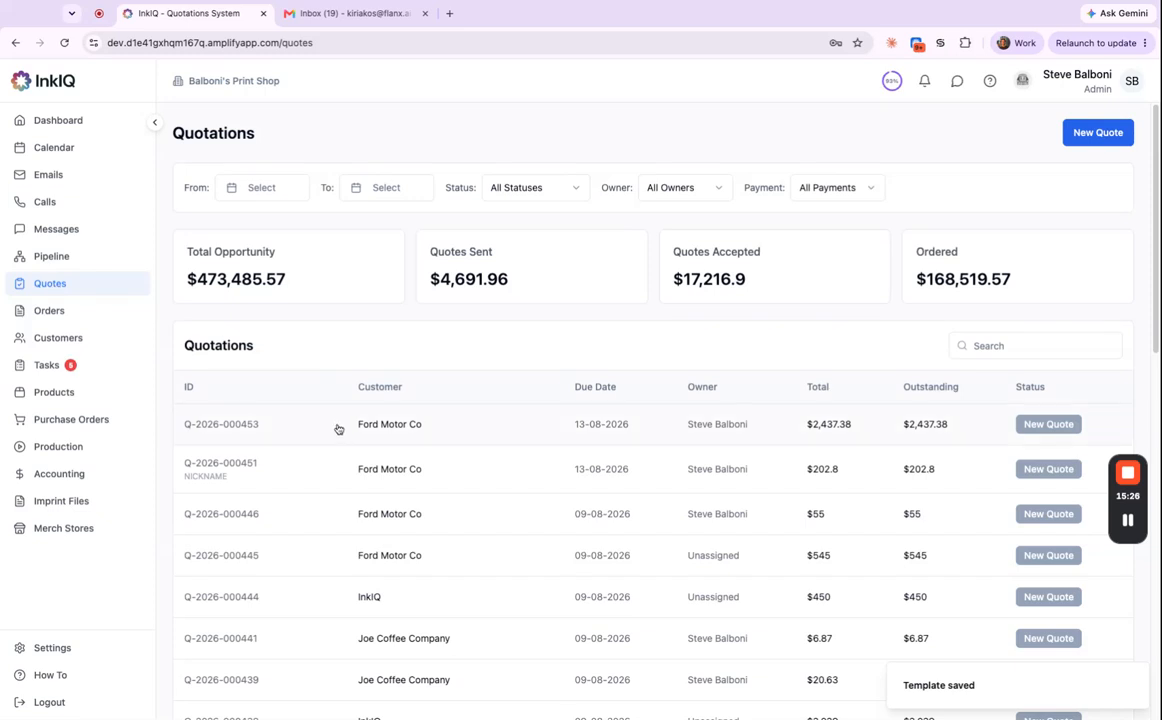
pyautogui.click(340, 426)
pyautogui.scroll(-7, 872, 362)
pyautogui.scroll(5, 877, 372)
pyautogui.scroll(3, 883, 366)
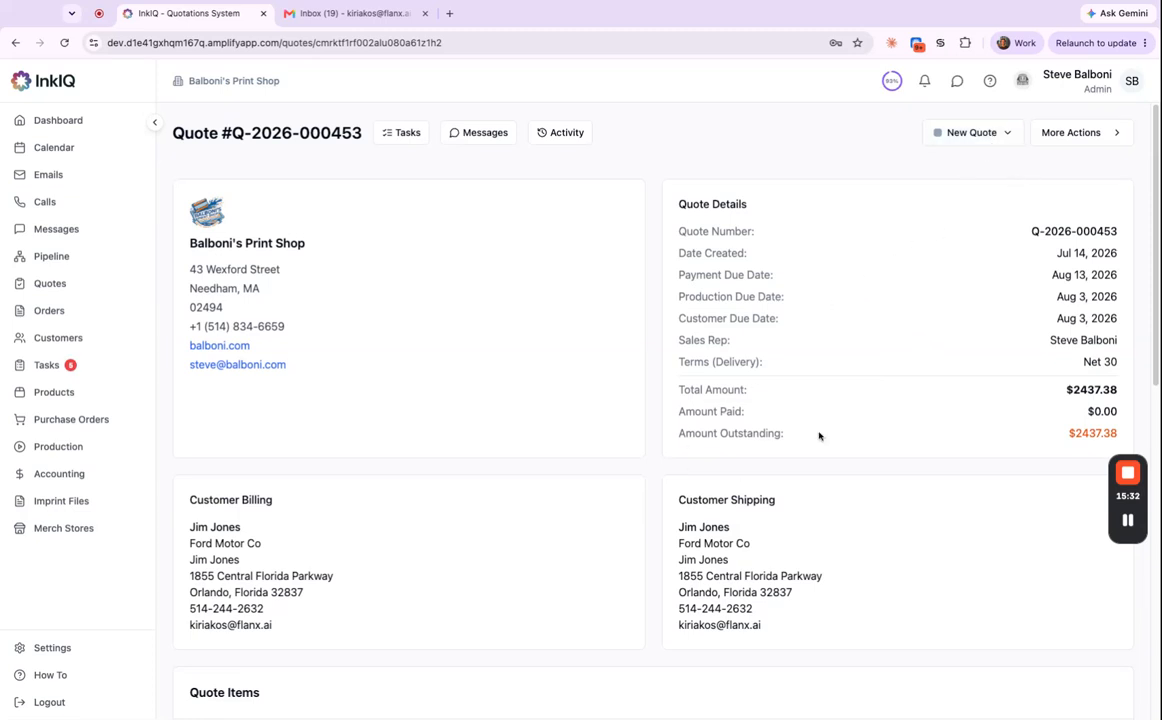
pyautogui.click(998, 134)
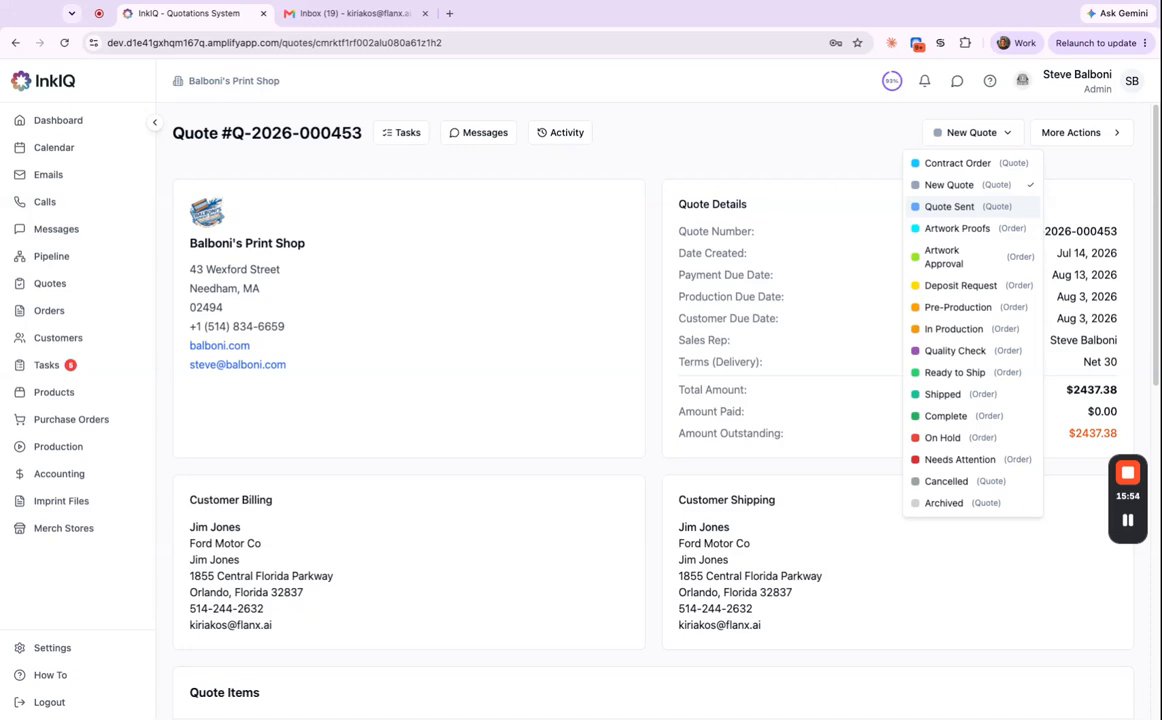
pyautogui.click(949, 206)
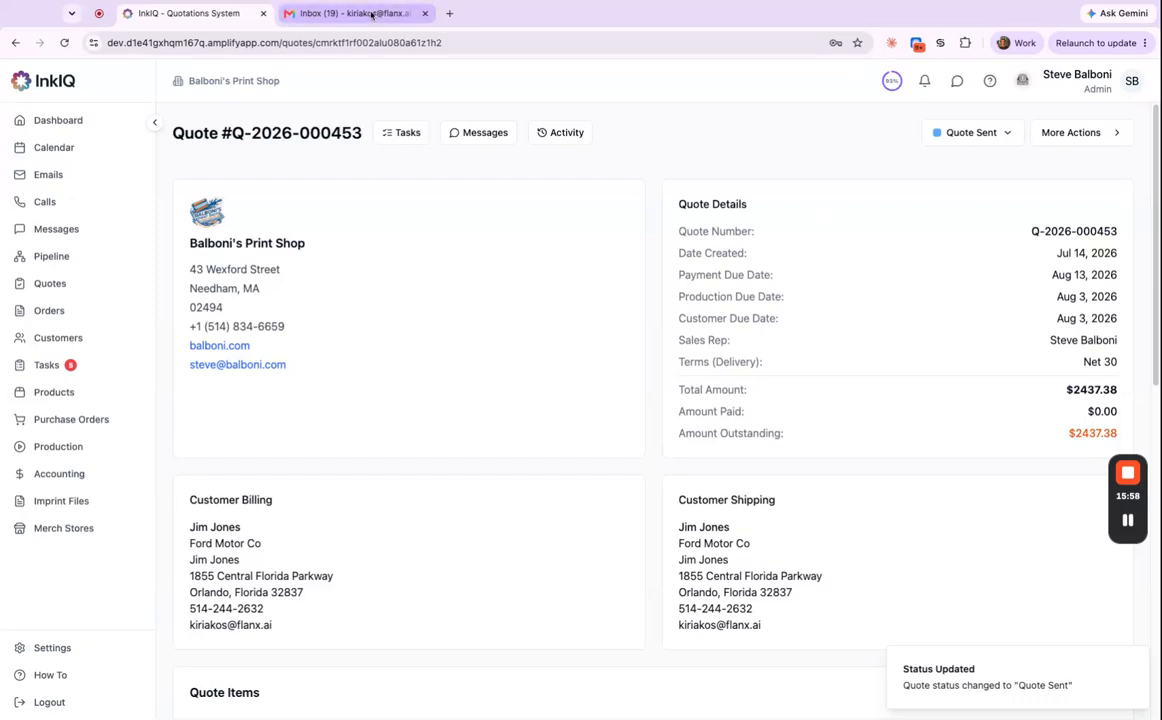
pyautogui.click(375, 13)
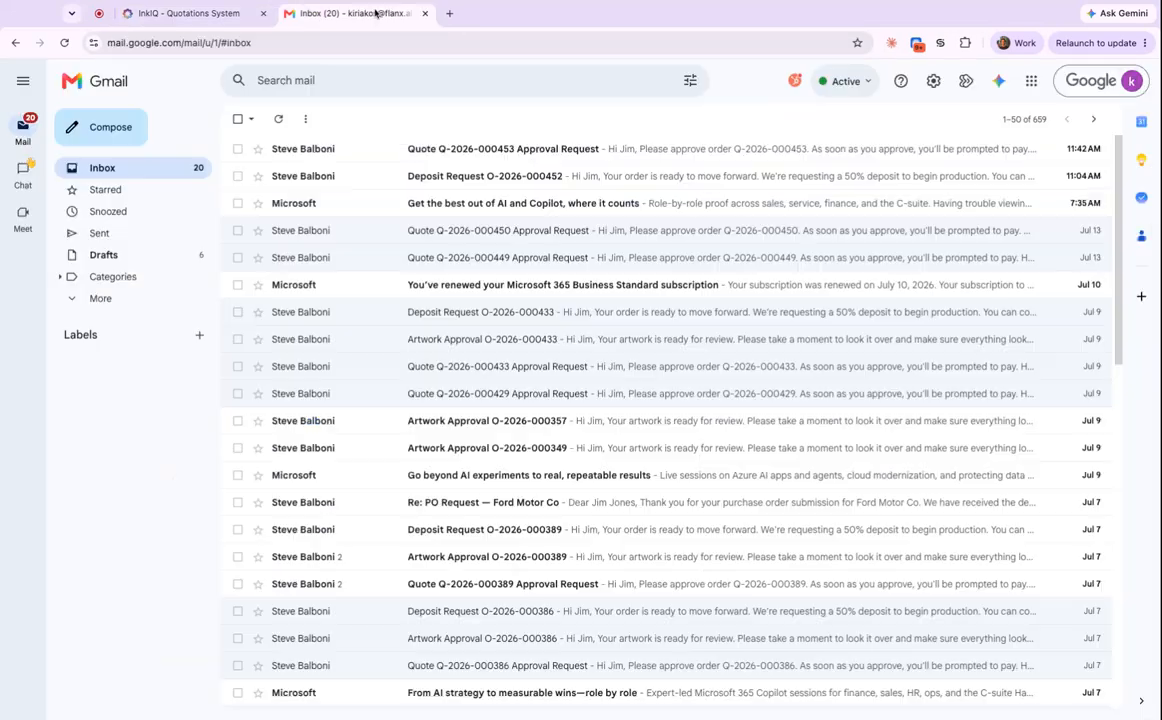
pyautogui.click(585, 150)
pyautogui.moveTo(282, 235)
pyautogui.mouseDown()
pyautogui.moveTo(340, 262)
pyautogui.moveTo(636, 262)
pyautogui.moveTo(389, 290)
pyautogui.mouseUp()
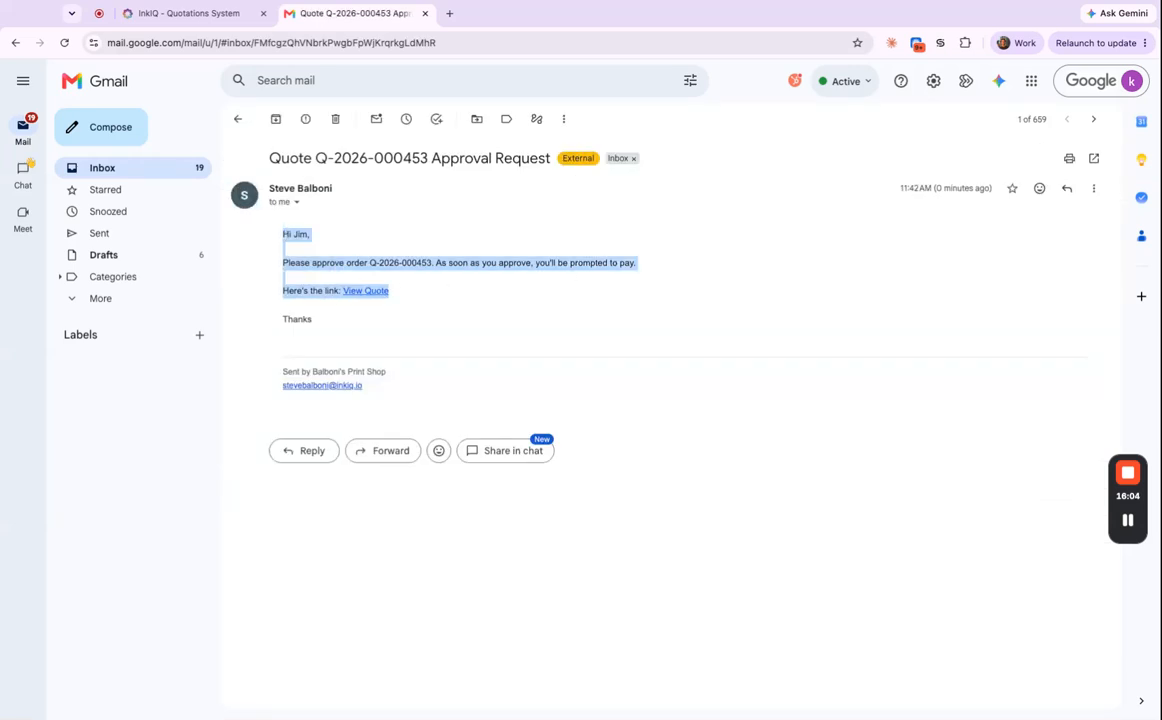
pyautogui.click(435, 268)
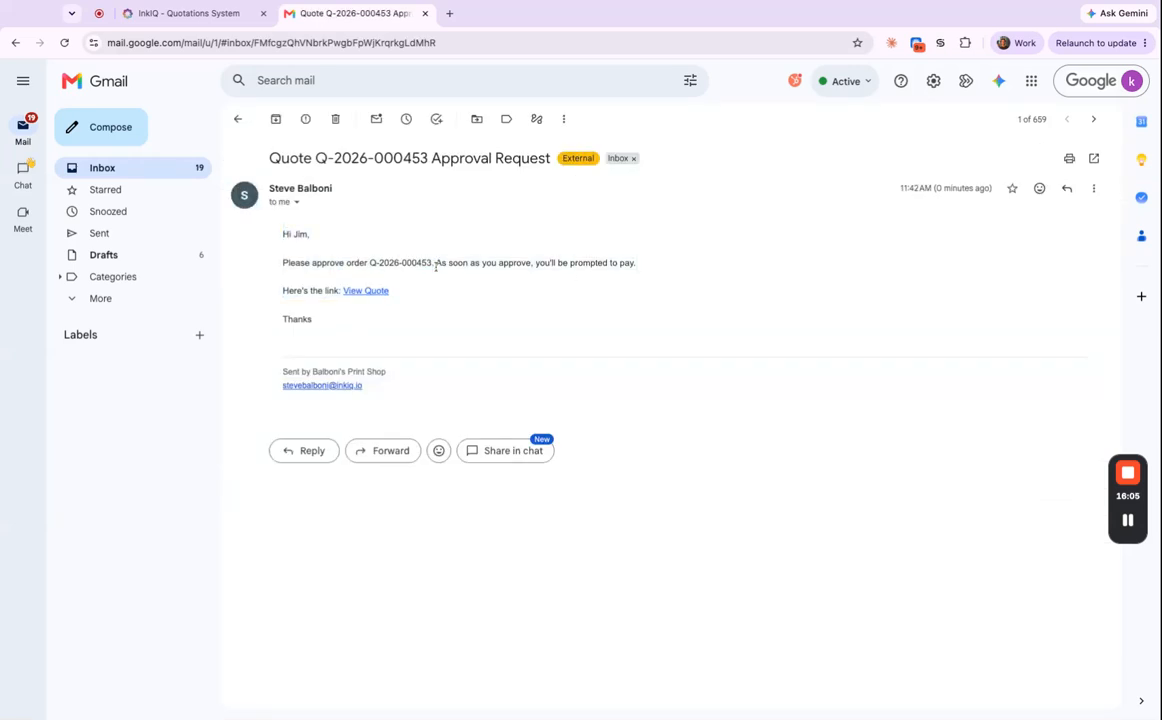
pyautogui.click(376, 292)
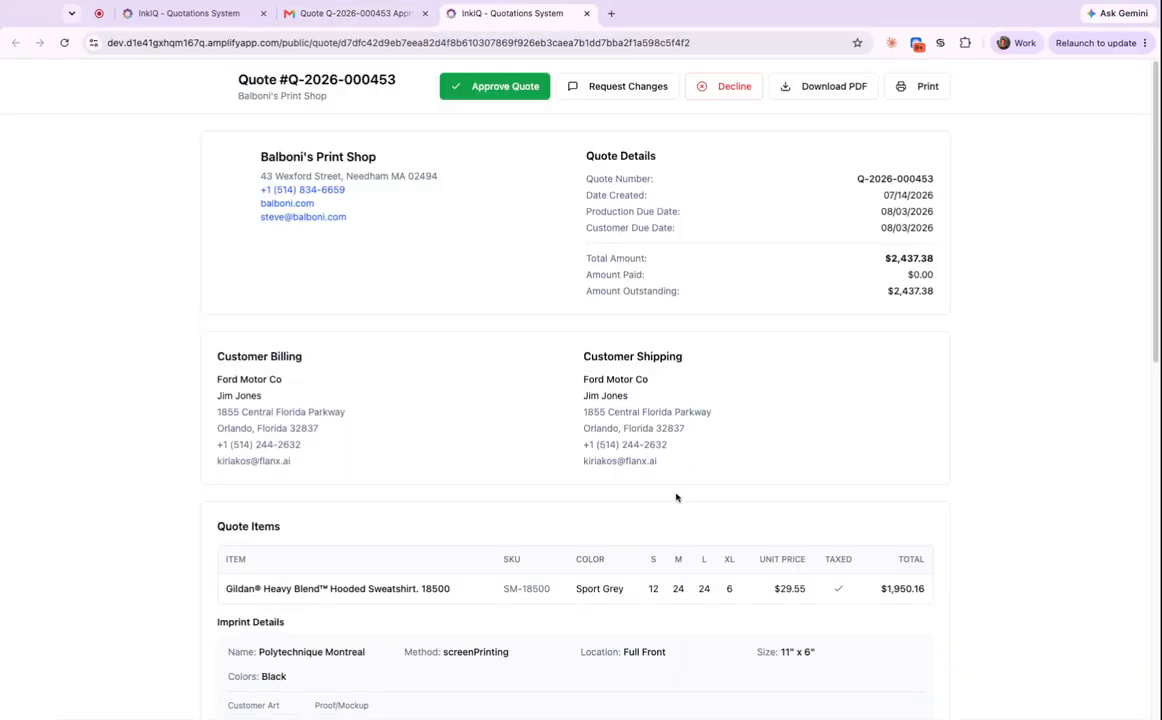
pyautogui.scroll(-5, 680, 497)
pyautogui.scroll(-5, 660, 480)
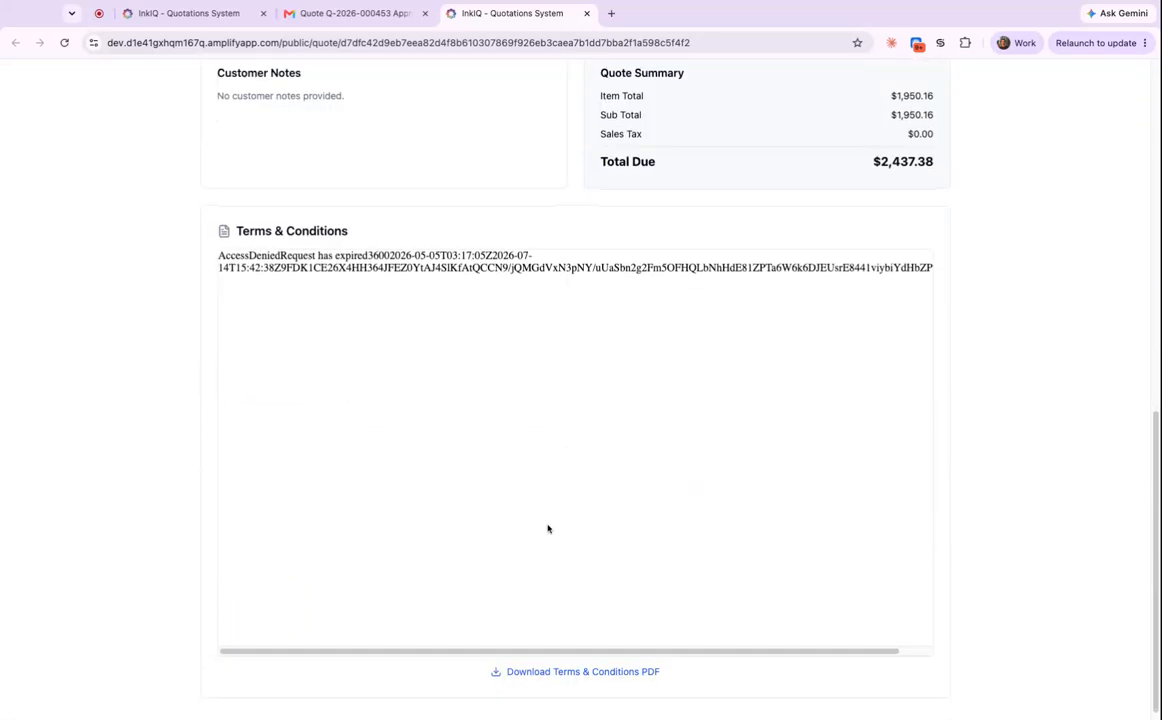
pyautogui.moveTo(229, 227); pyautogui.dragTo(354, 226)
pyautogui.click(394, 228)
pyautogui.scroll(3, 656, 347)
pyautogui.scroll(-3, 508, 533)
pyautogui.moveTo(236, 228); pyautogui.dragTo(318, 228)
pyautogui.click(375, 228)
pyautogui.scroll(3, 462, 644)
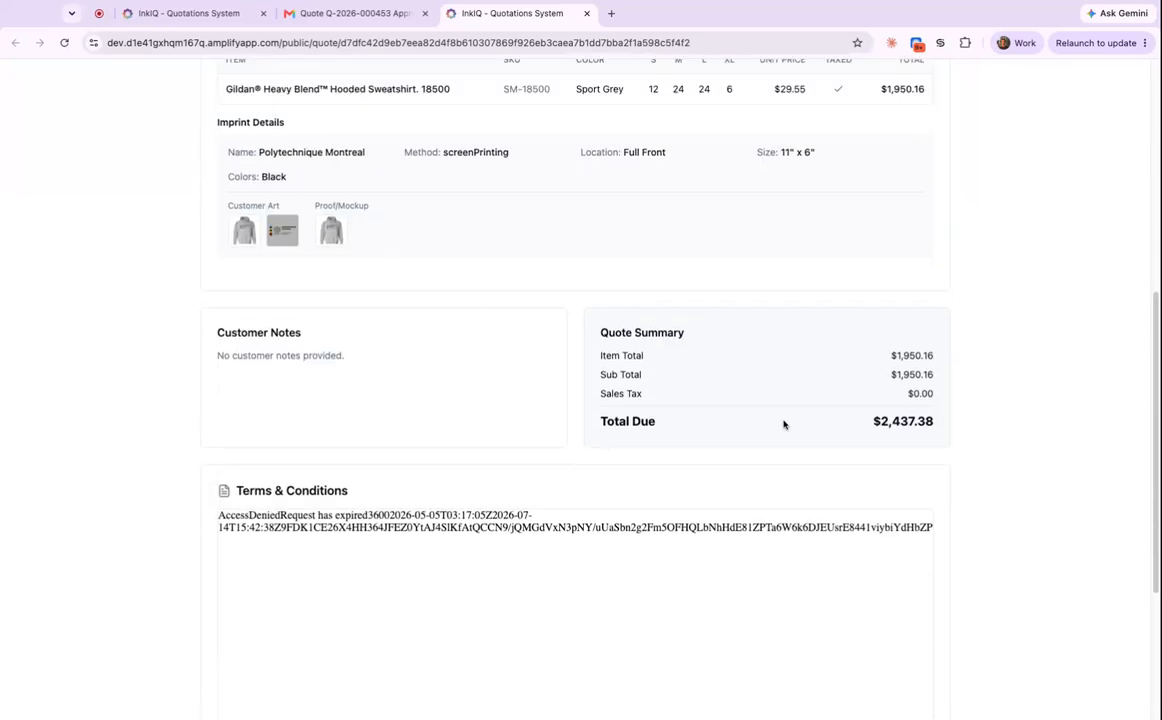
pyautogui.scroll(5, 770, 420)
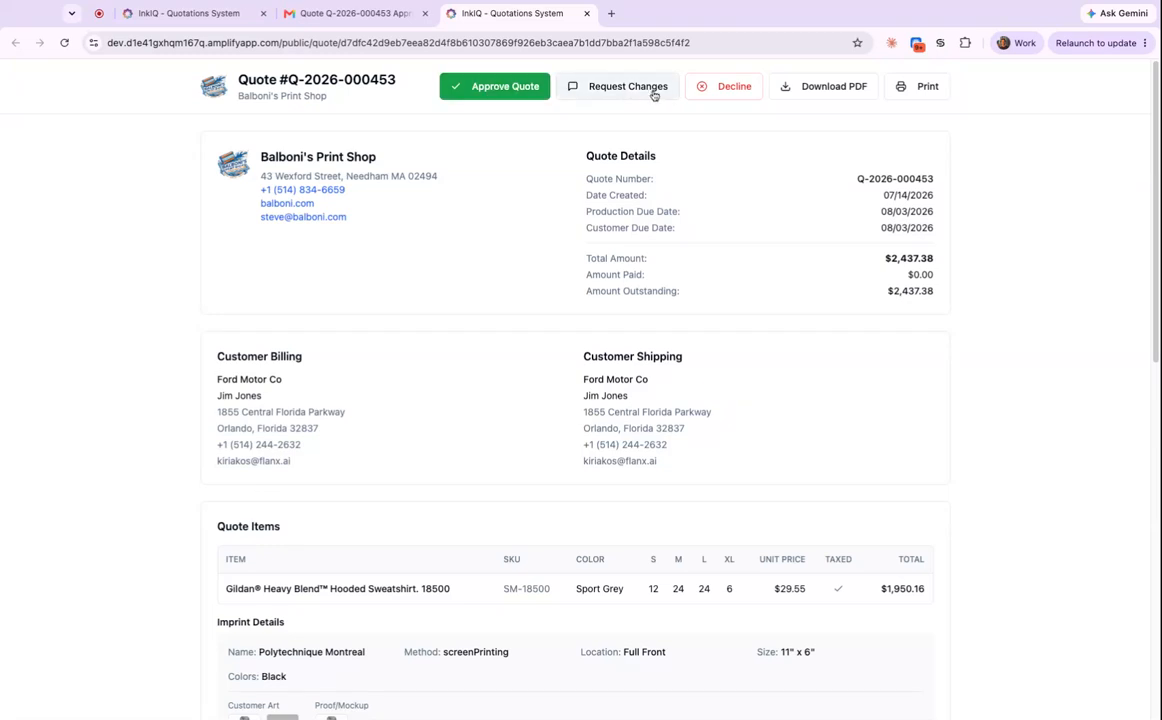
# Begin approving the quote, entering the customer's name and e-mail and drawing a signature.
pyautogui.click(488, 92)
pyautogui.press('Down')
pyautogui.press('Return')
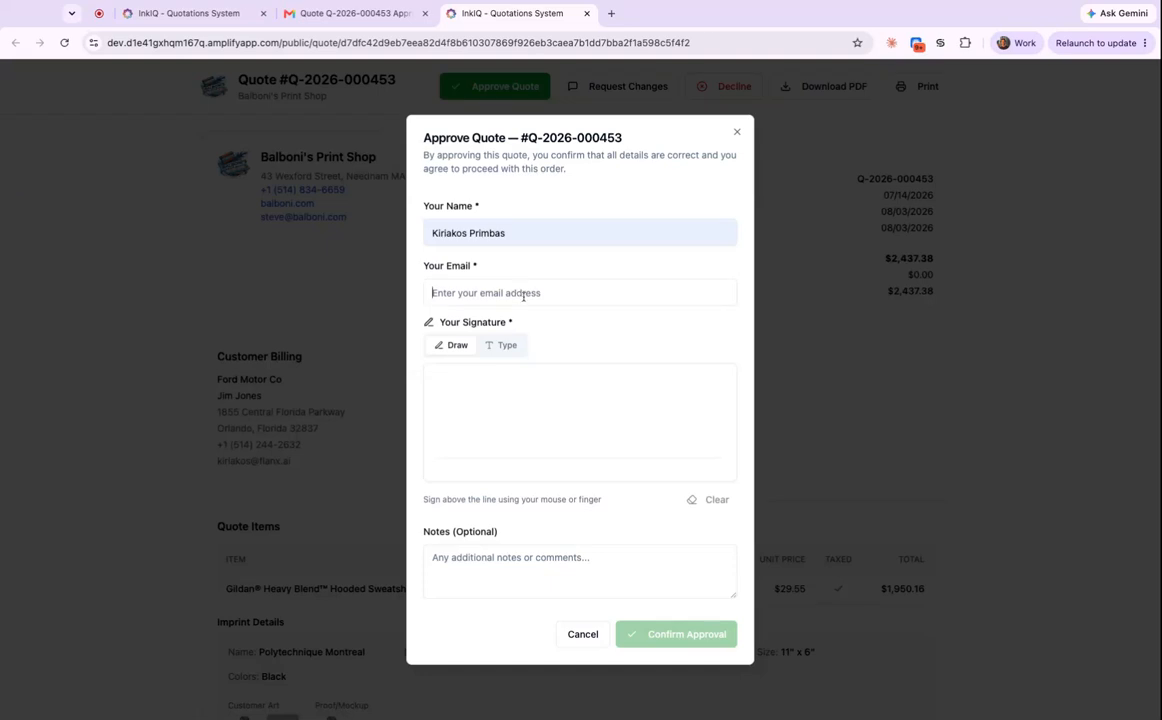
pyautogui.click(519, 331)
pyautogui.moveTo(493, 412)
pyautogui.mouseDown()
pyautogui.moveTo(503, 397)
pyautogui.moveTo(505, 420)
pyautogui.moveTo(535, 430)
pyautogui.moveTo(605, 431)
pyautogui.mouseUp()
pyautogui.click(613, 402)
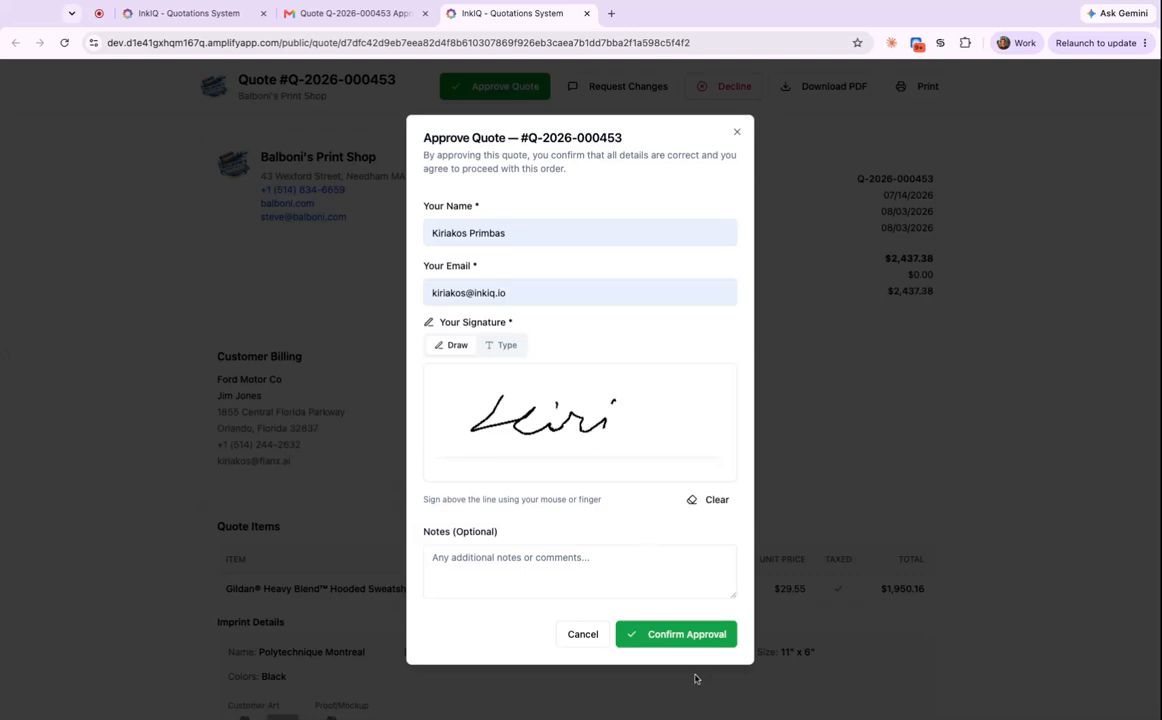
# Confirm the quote approval and return to the quote in the admin app.
pyautogui.click(674, 636)
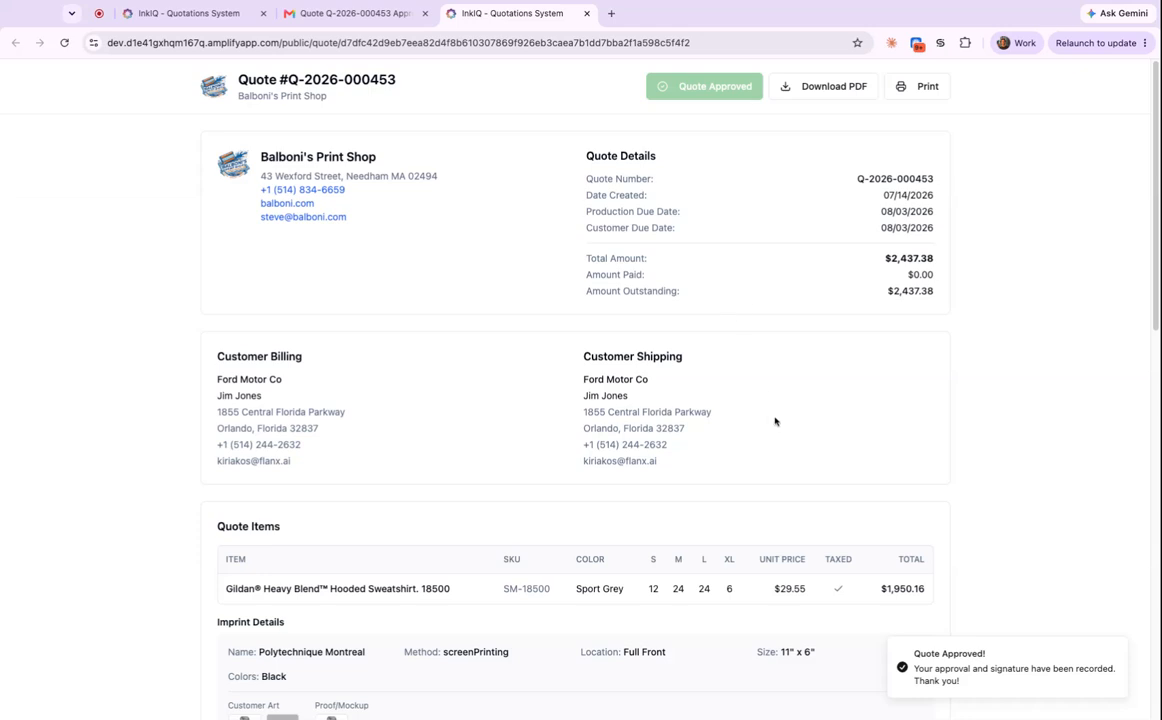
pyautogui.scroll(-5, 785, 424)
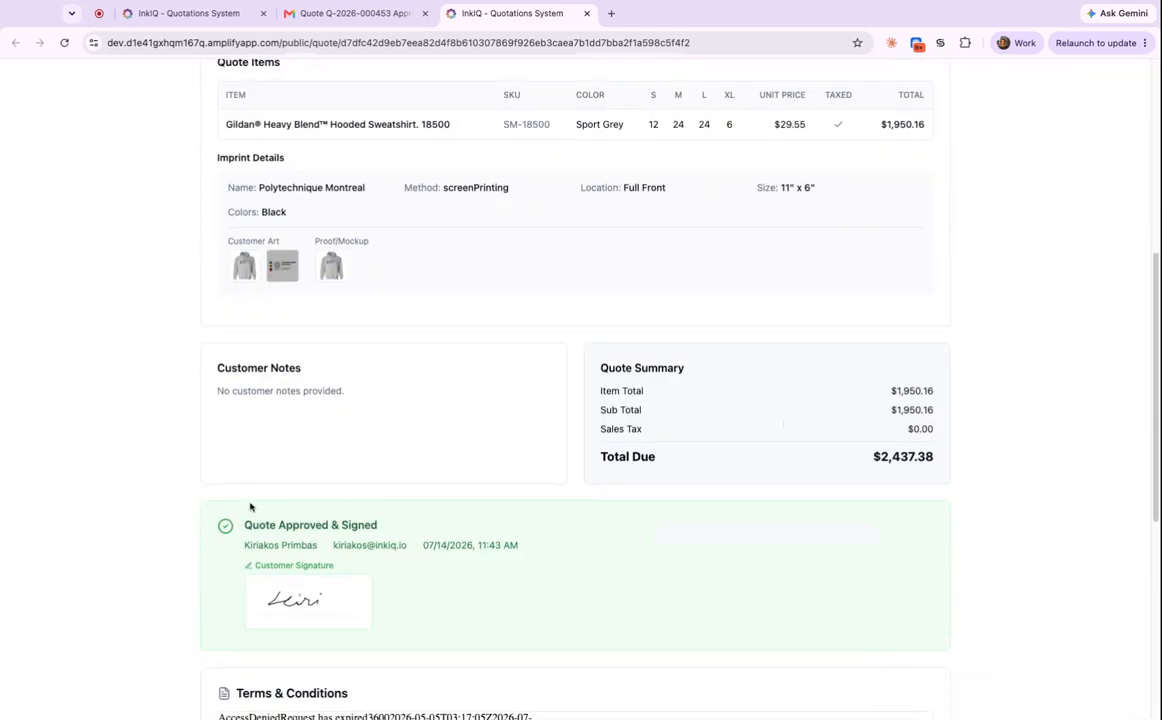
pyautogui.scroll(5, 980, 485)
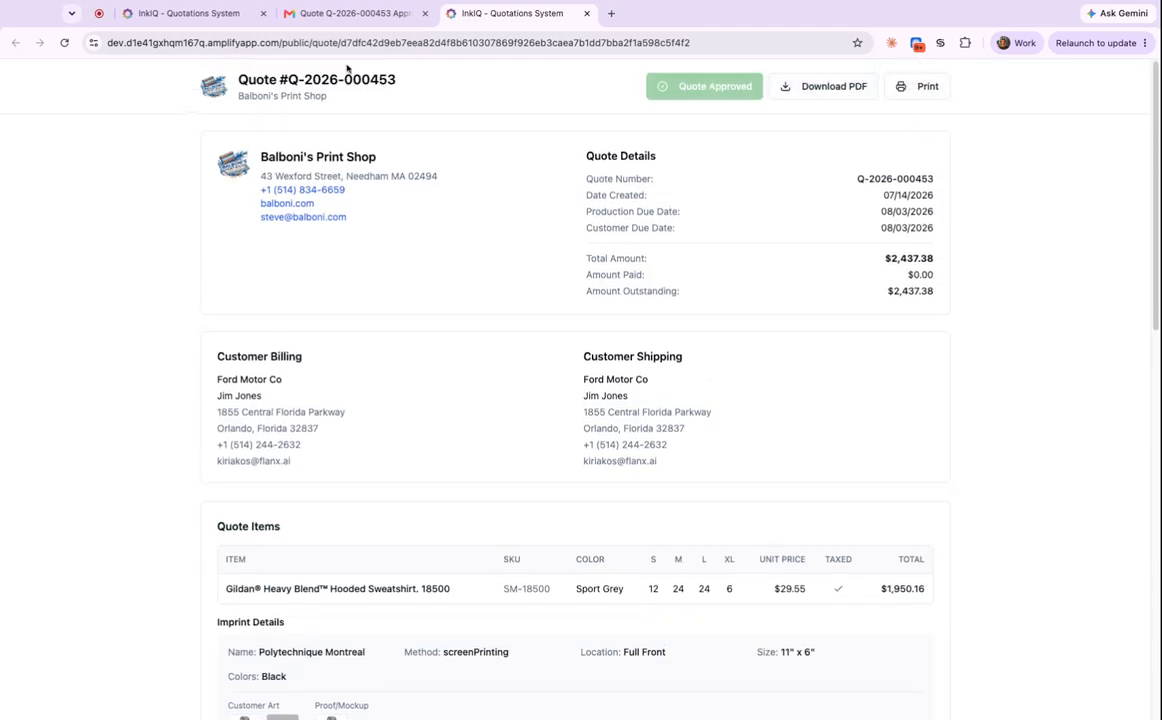
pyautogui.click(182, 14)
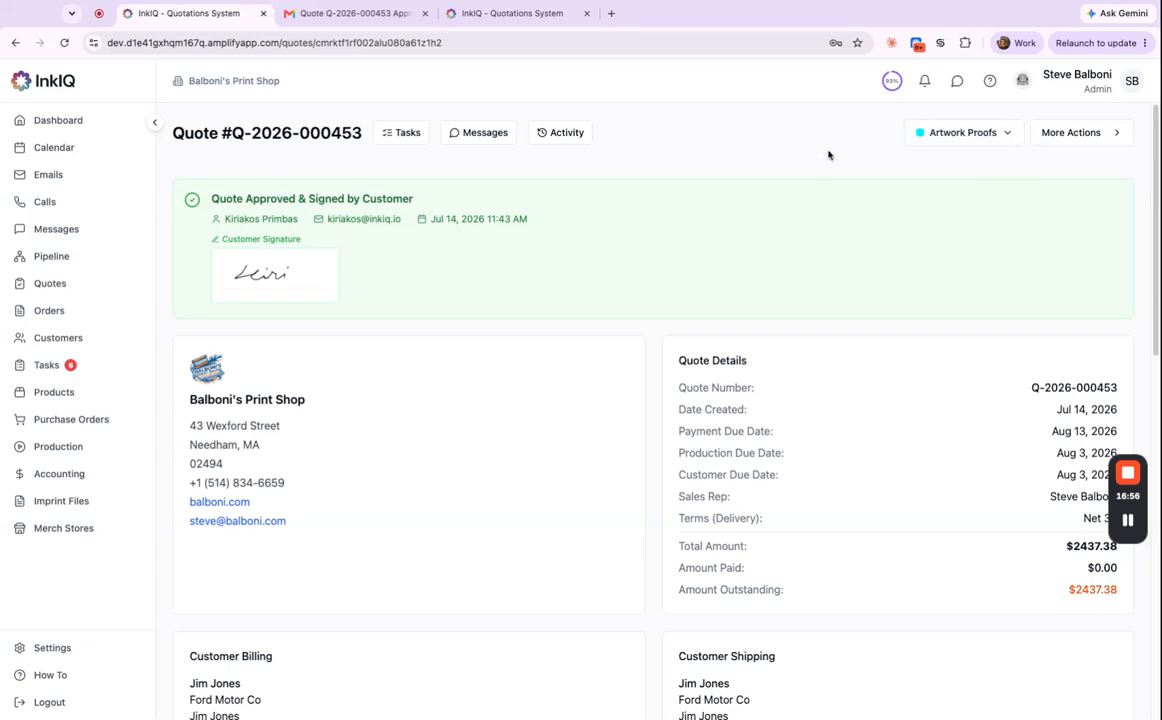
# Review the Quote Approved & Signed banner, then go to the Tasks page.
pyautogui.tripleClick(212, 198)
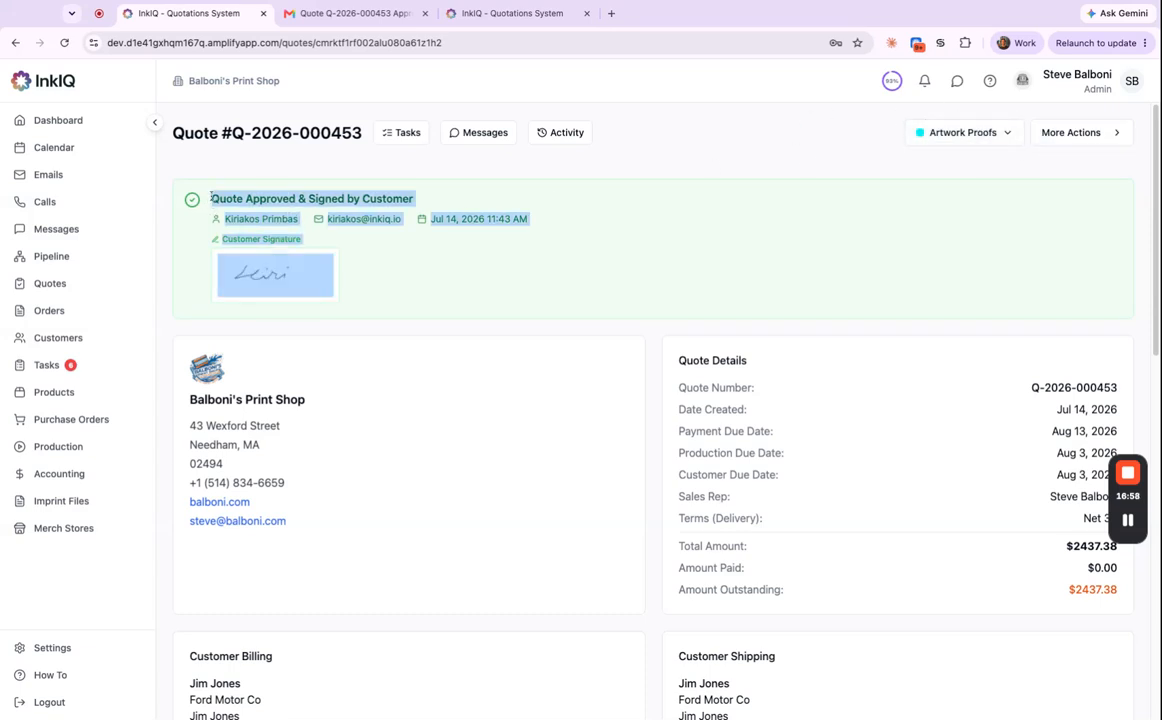
pyautogui.click(512, 180)
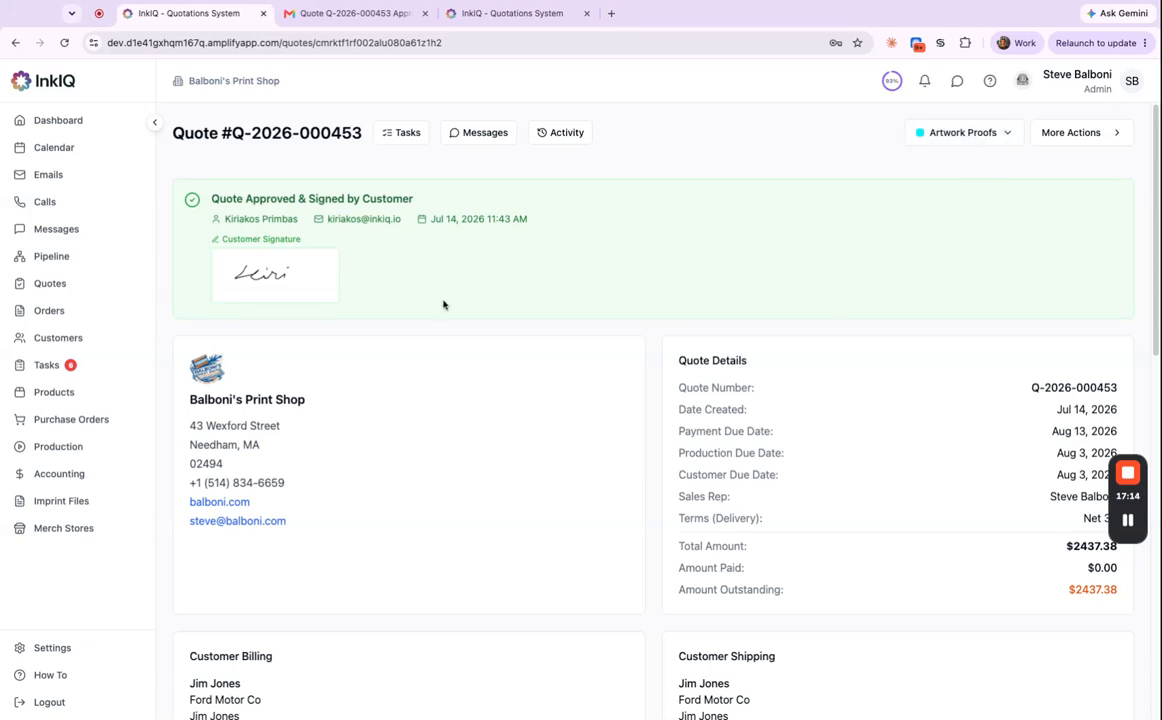
pyautogui.click(47, 366)
pyautogui.click(250, 212)
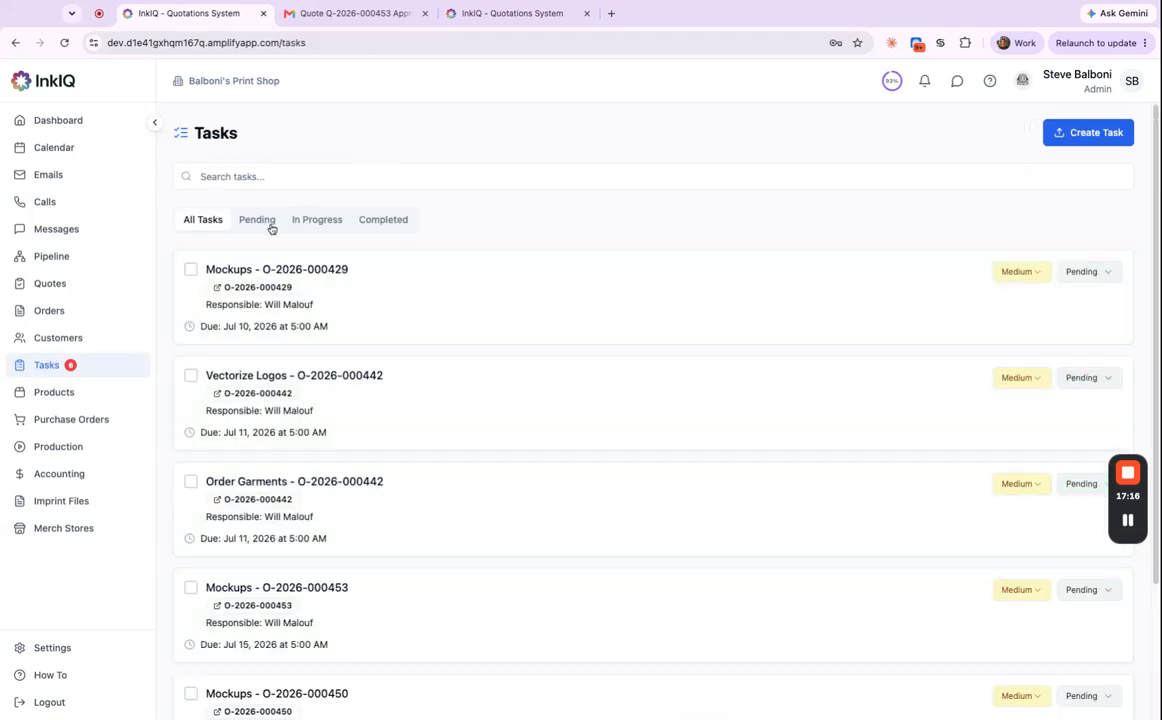
pyautogui.click(69, 310)
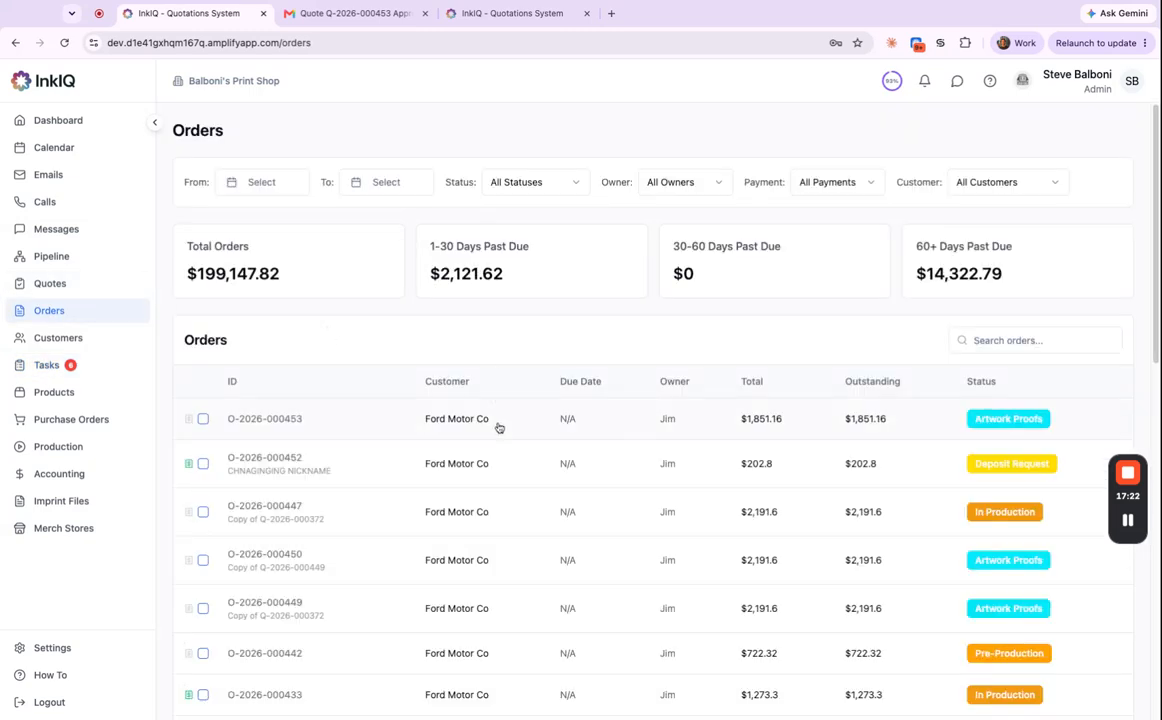
pyautogui.click(503, 424)
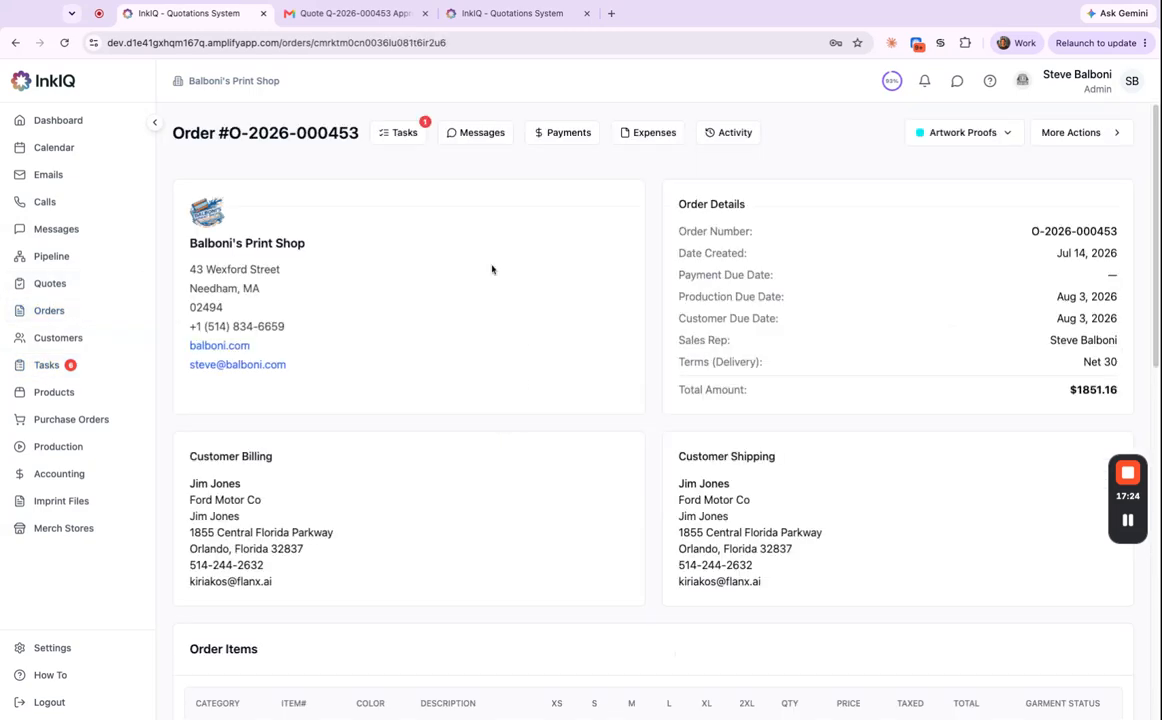
pyautogui.click(405, 134)
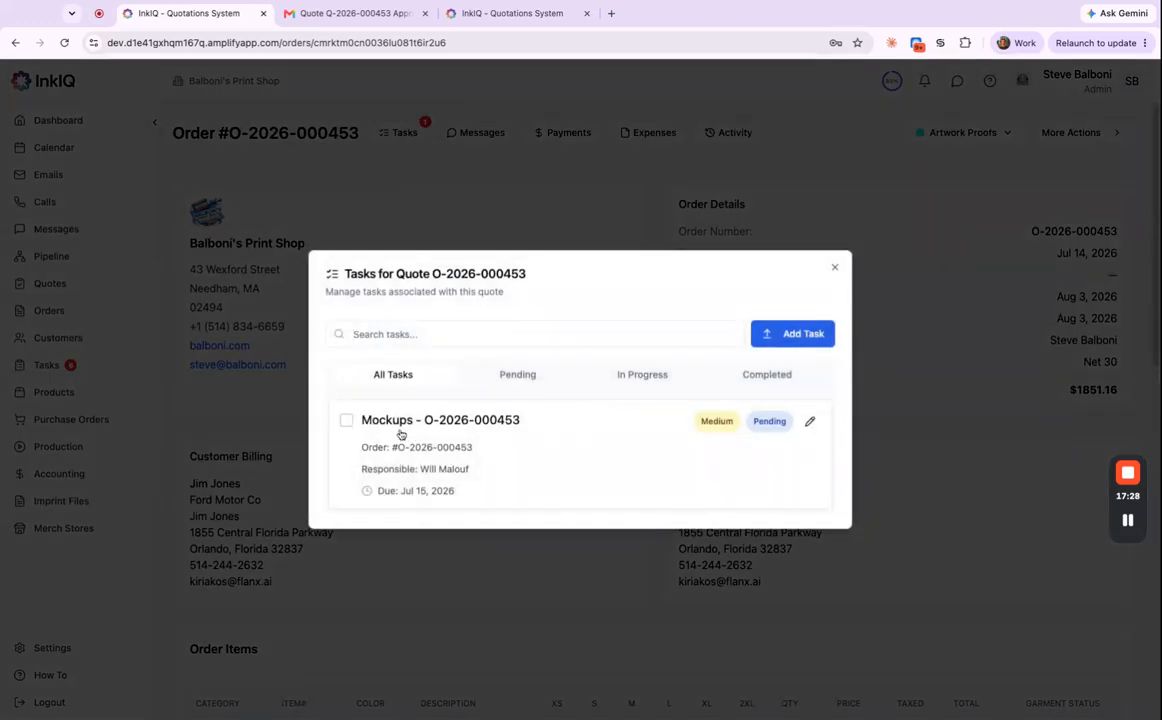
# Close the order's task list and review its order items and $1851.16 total.
pyautogui.click(834, 267)
pyautogui.scroll(-5, 895, 545)
pyautogui.scroll(-3, 888, 531)
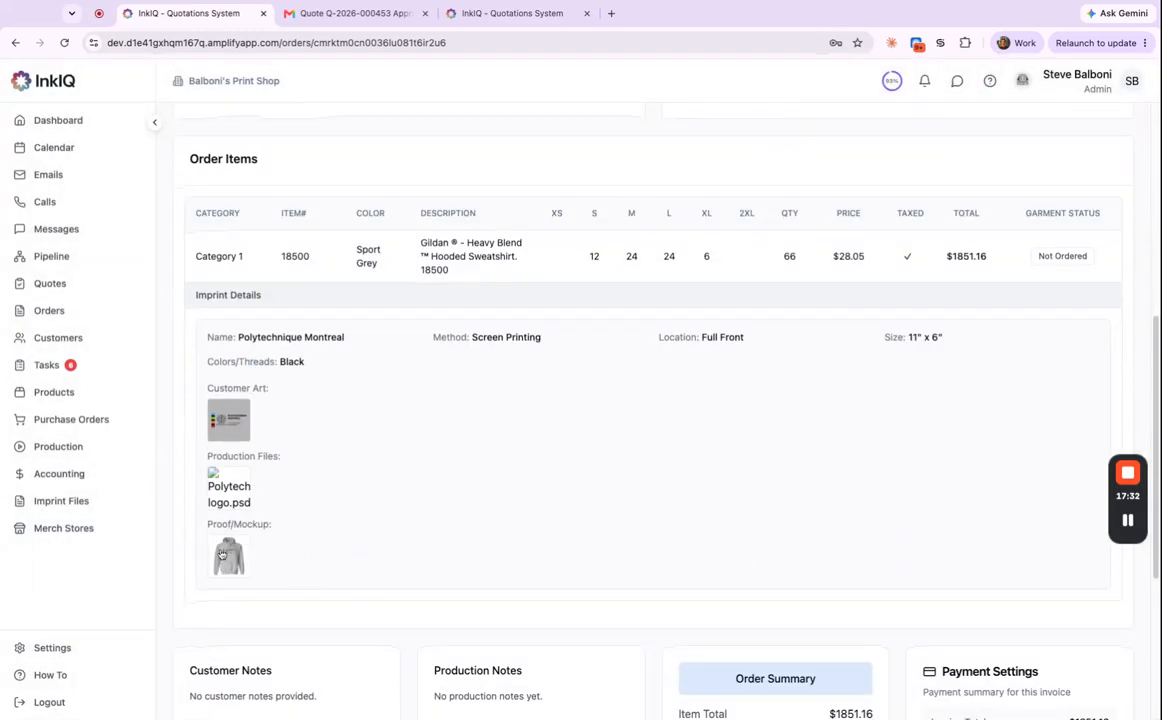
pyautogui.scroll(1, 900, 290)
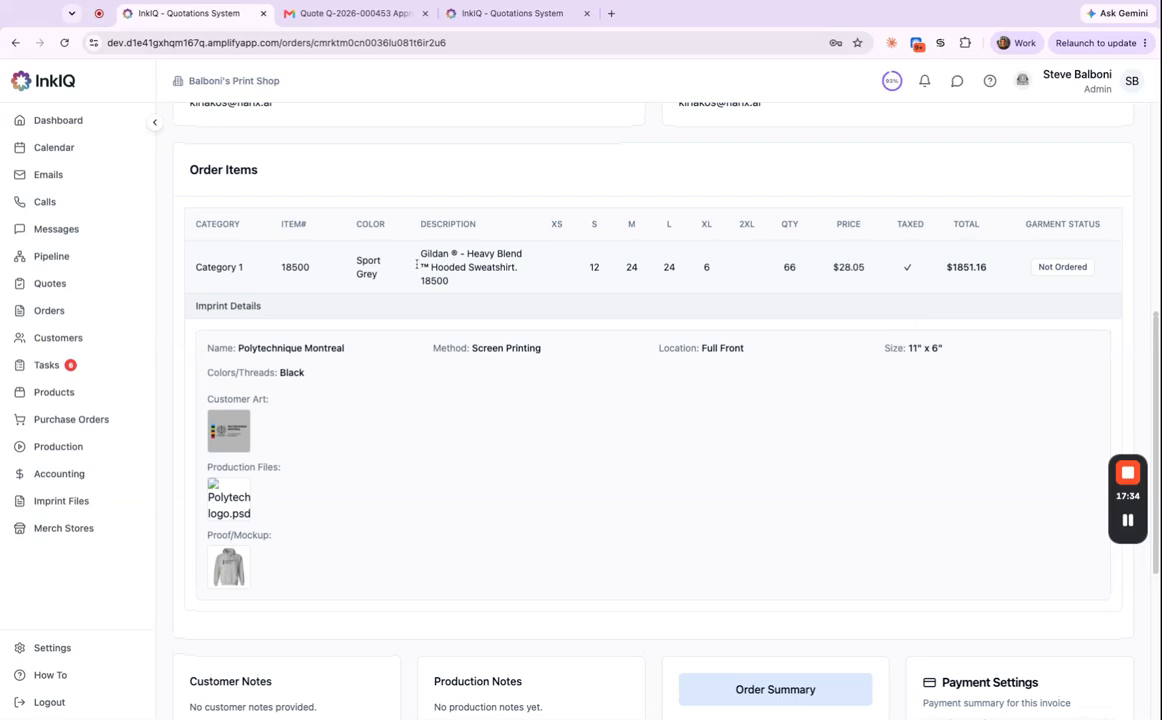
pyautogui.scroll(7, 760, 265)
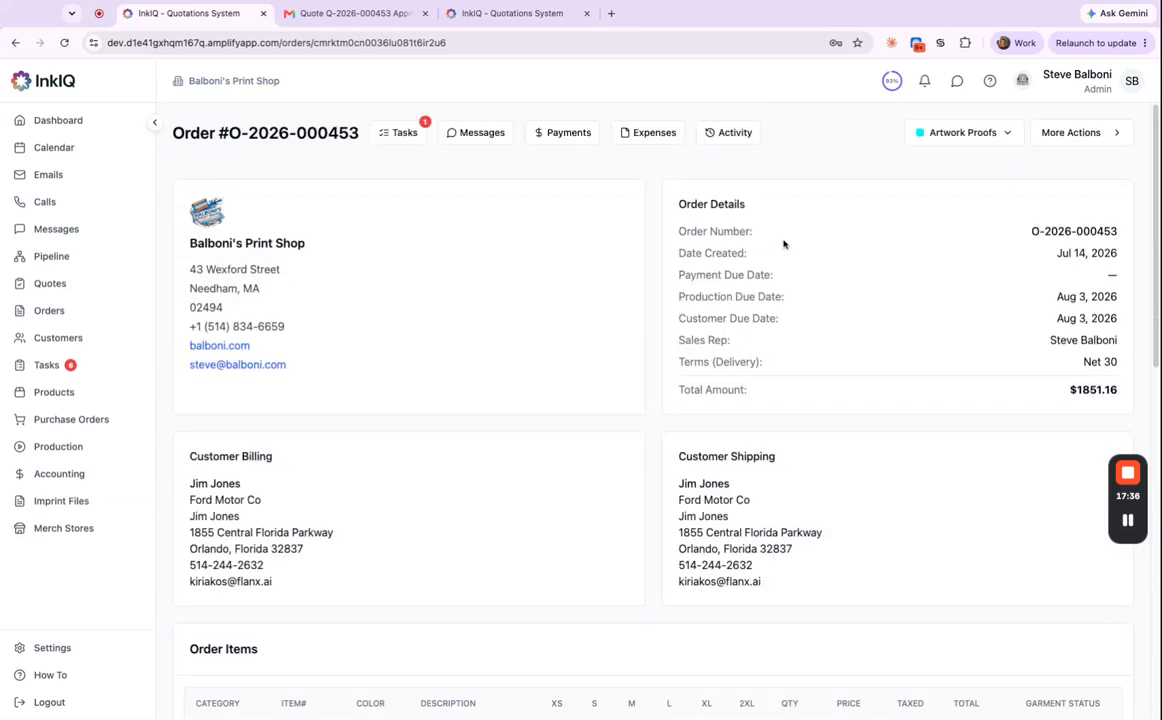
pyautogui.click(1075, 136)
# Edit the quote and open the Upload Proof/Mockup form for the sweatshirt line item.
pyautogui.click(1058, 187)
pyautogui.scroll(-5, 817, 453)
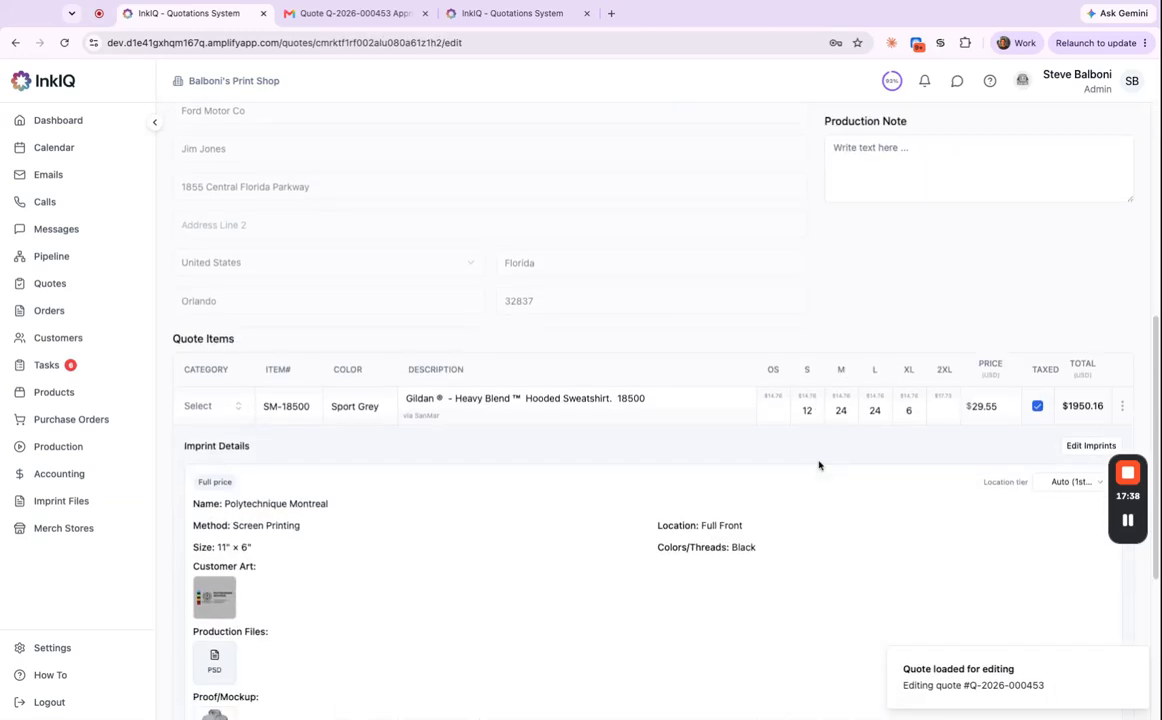
pyautogui.click(1122, 350)
pyautogui.click(1080, 394)
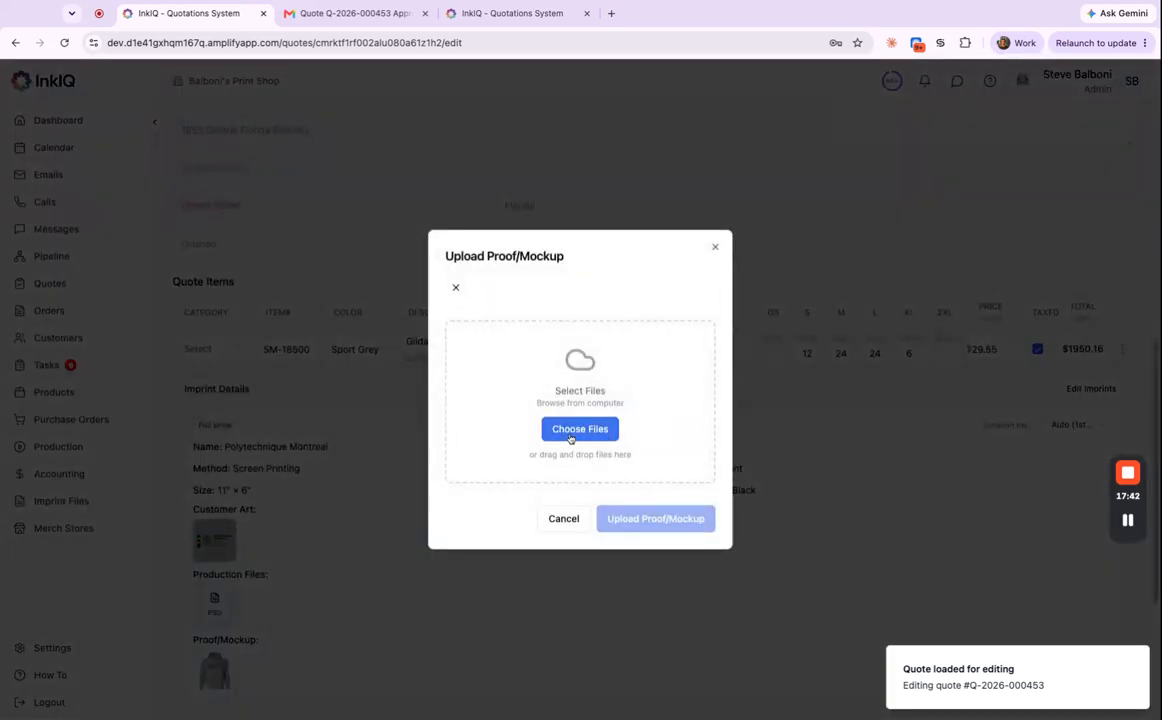
pyautogui.click(566, 436)
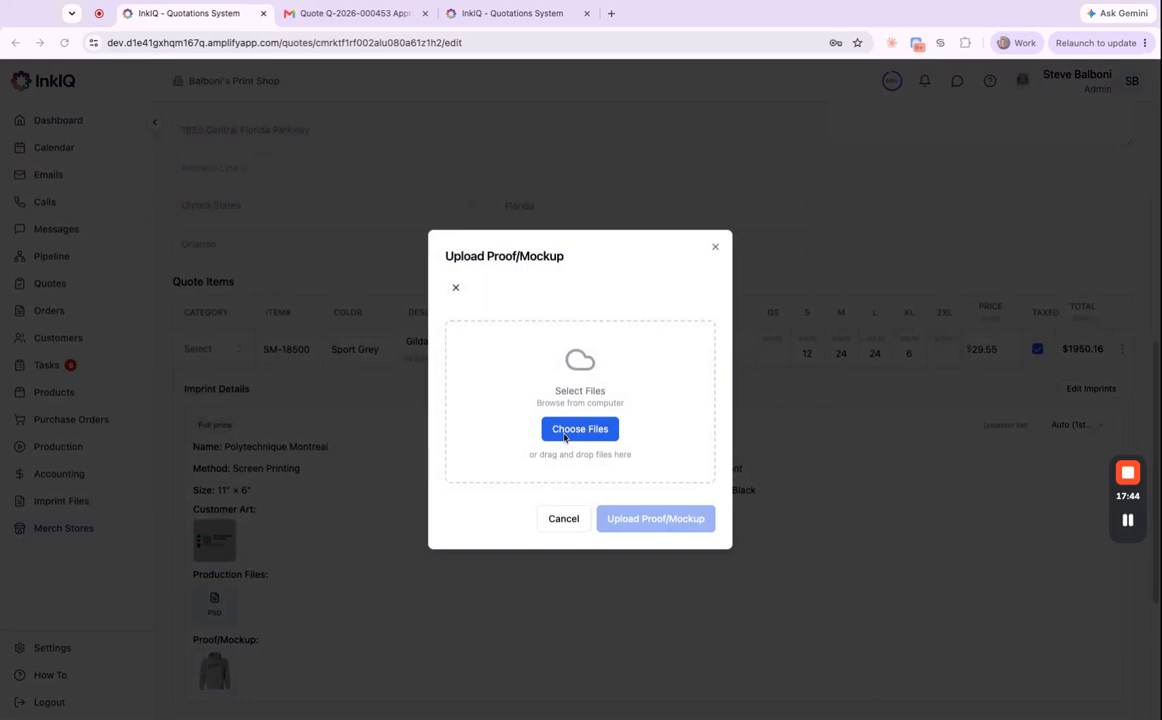
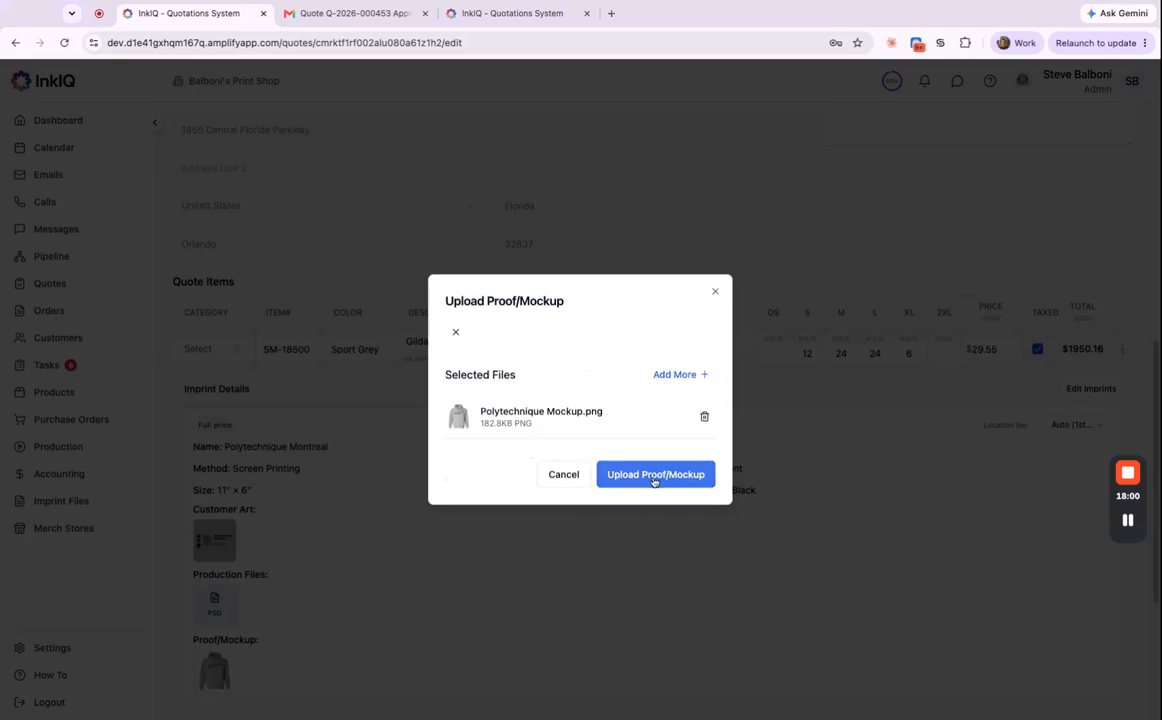
pyautogui.click(655, 476)
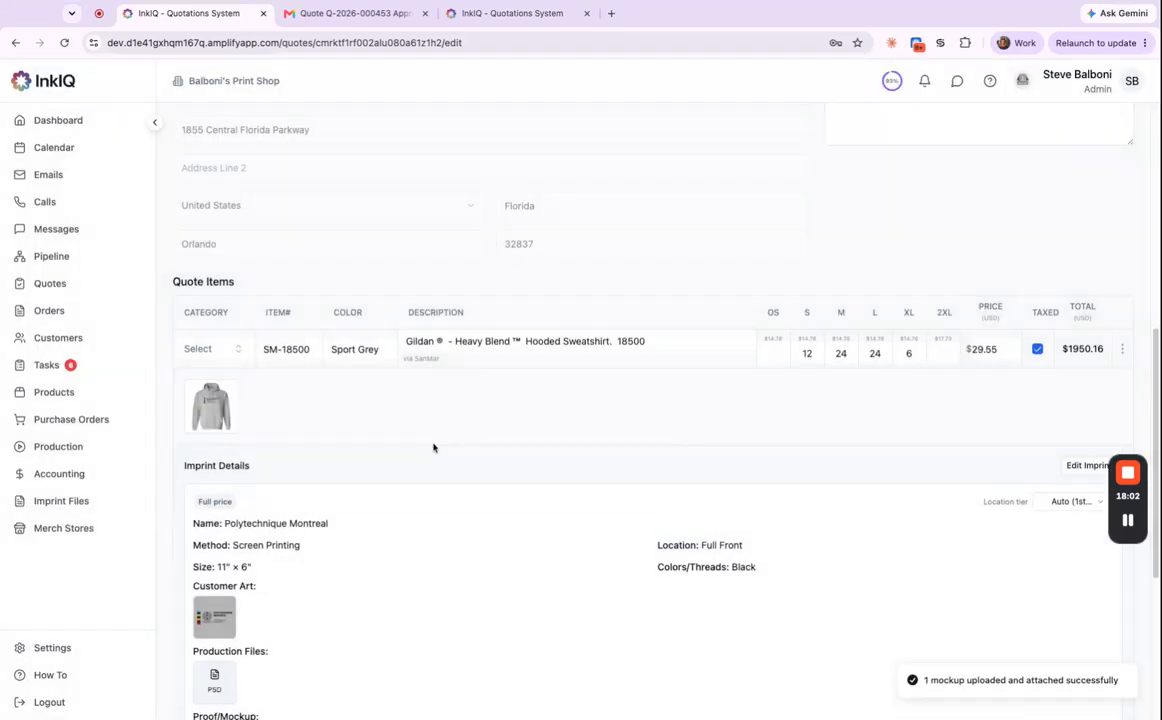
pyautogui.scroll(5, 910, 450)
pyautogui.click(1116, 127)
pyautogui.scroll(-4, 689, 395)
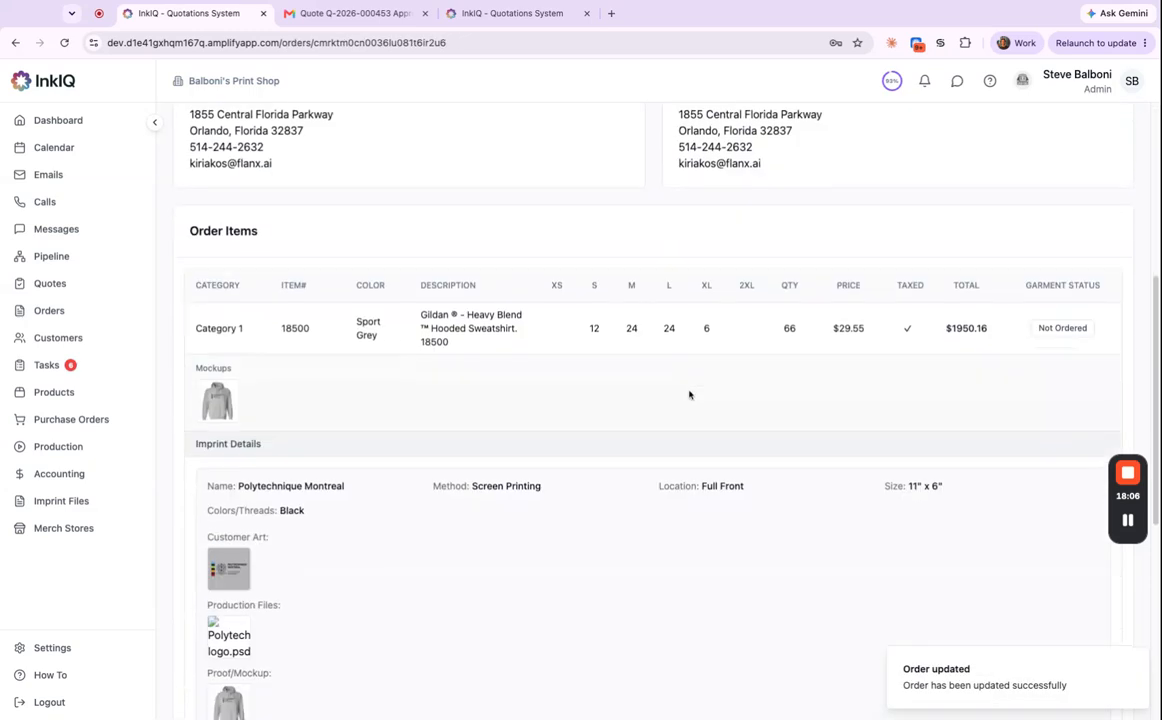
pyautogui.scroll(-1, 689, 395)
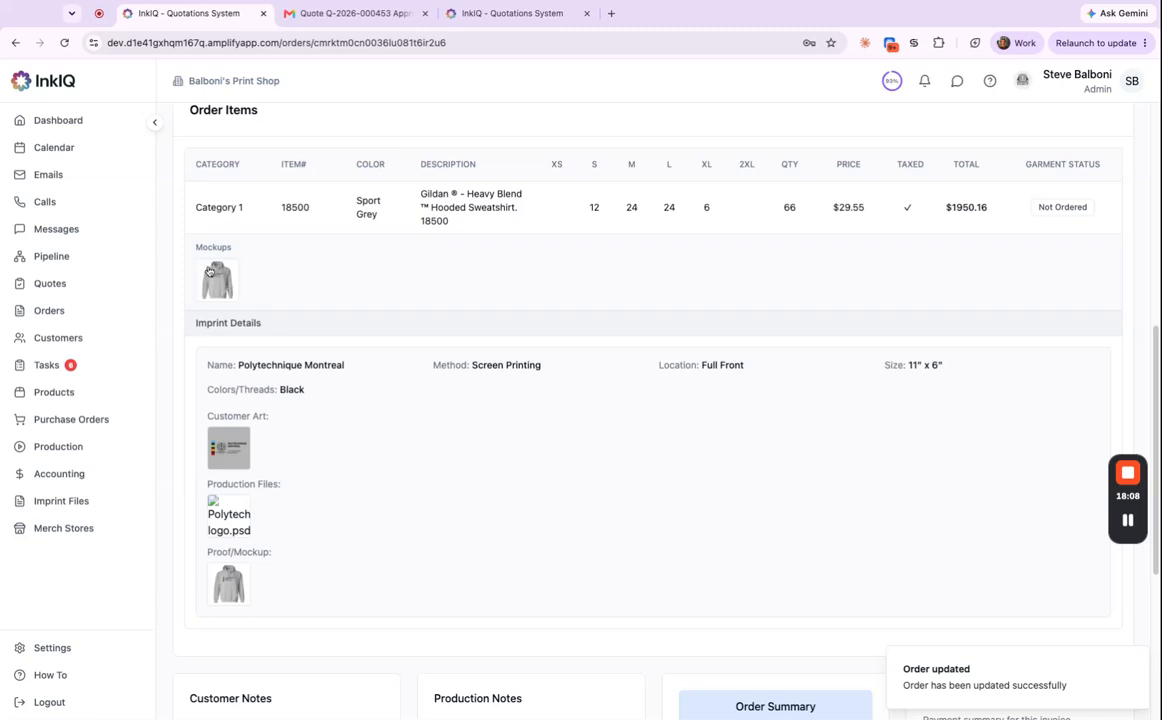
pyautogui.scroll(5, 477, 394)
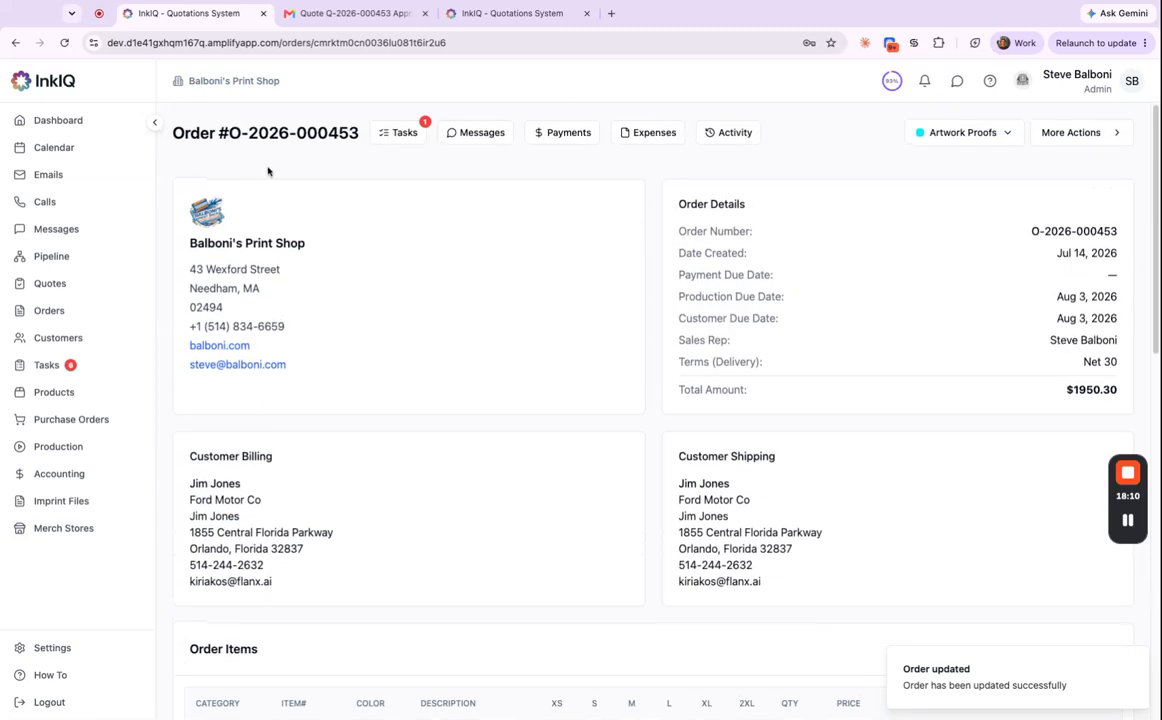
# Mark the order's Mockups task completed and reload the order to show Artwork Approval status.
pyautogui.click(402, 134)
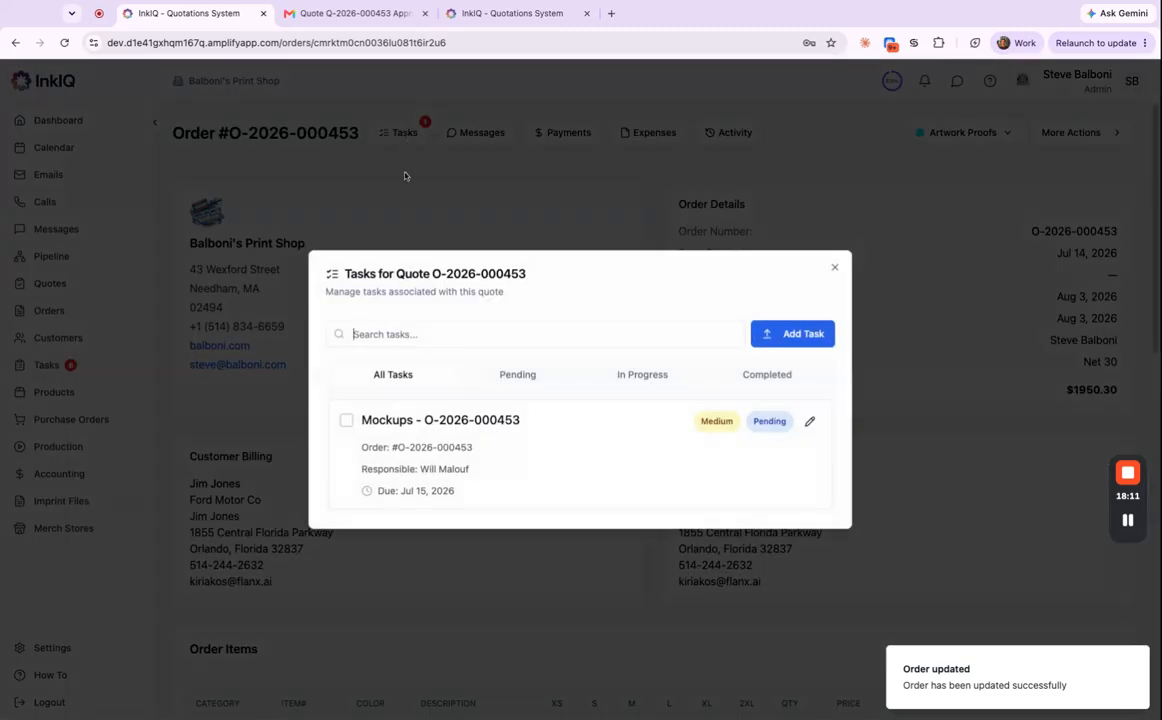
pyautogui.click(347, 424)
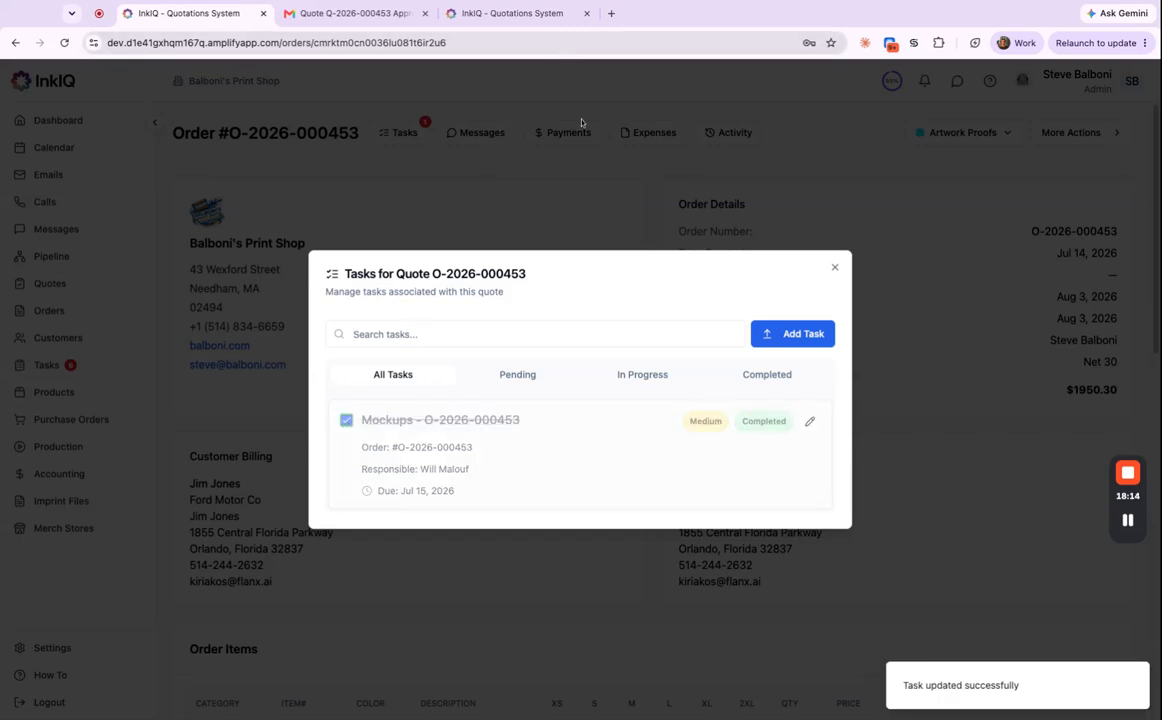
pyautogui.click(834, 267)
pyautogui.click(675, 43)
pyautogui.press('Return')
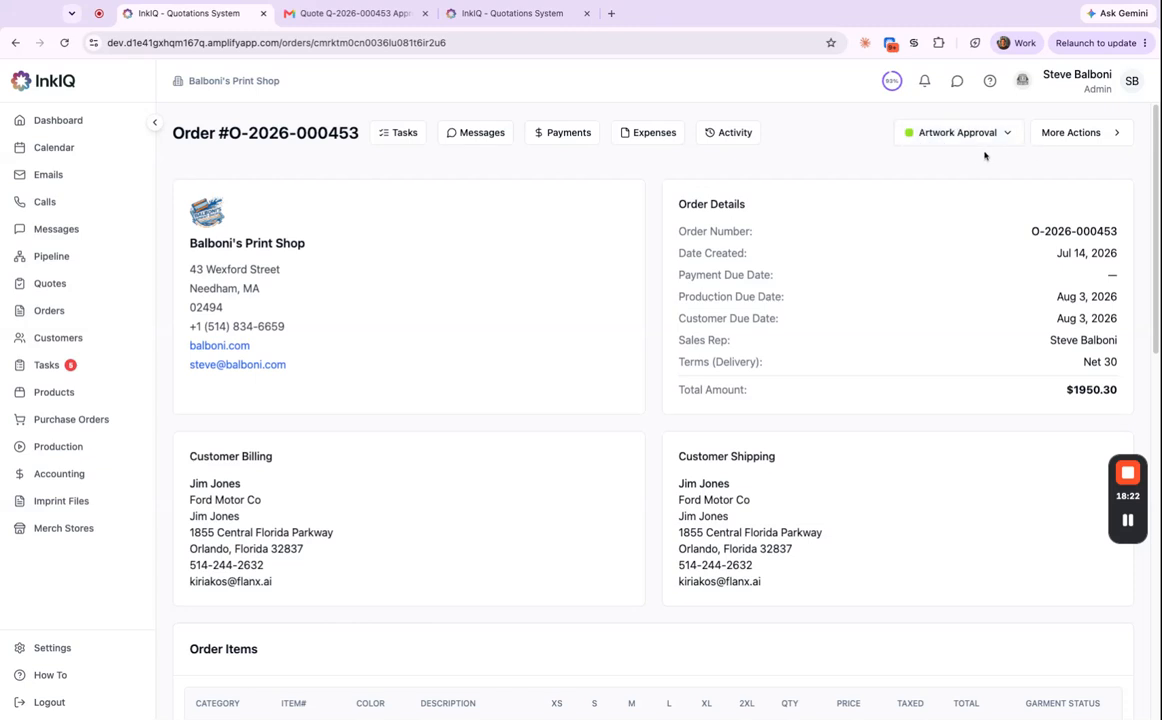
pyautogui.click(373, 18)
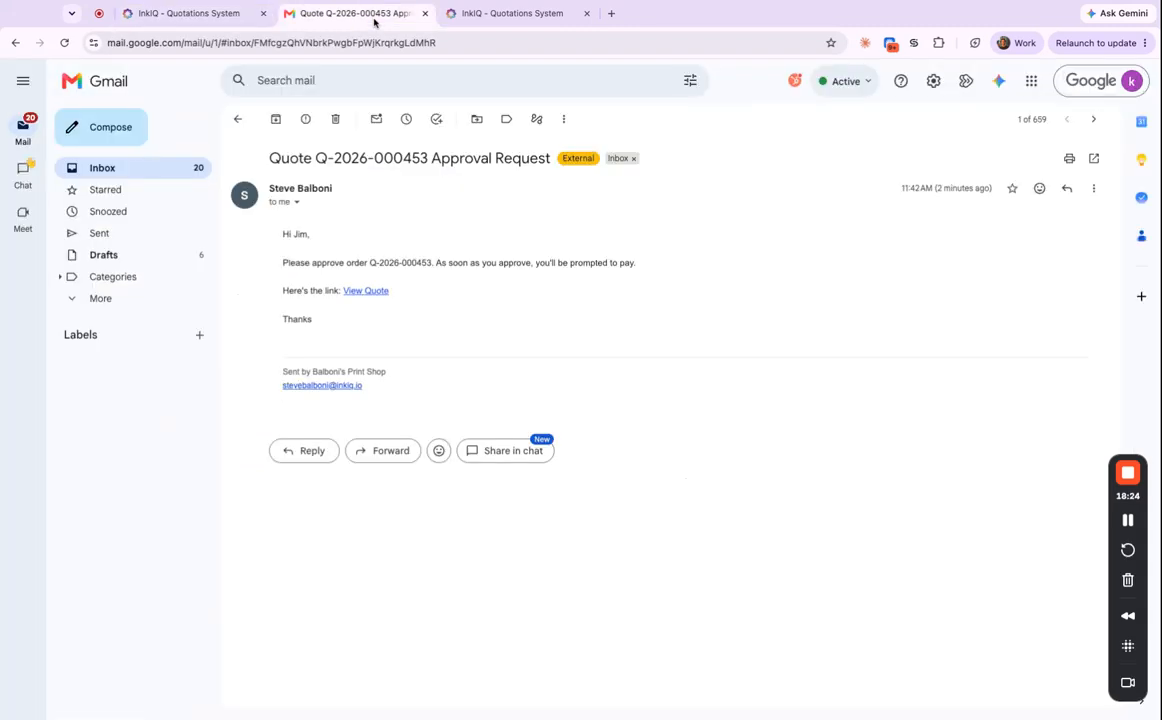
pyautogui.click(238, 120)
pyautogui.click(526, 151)
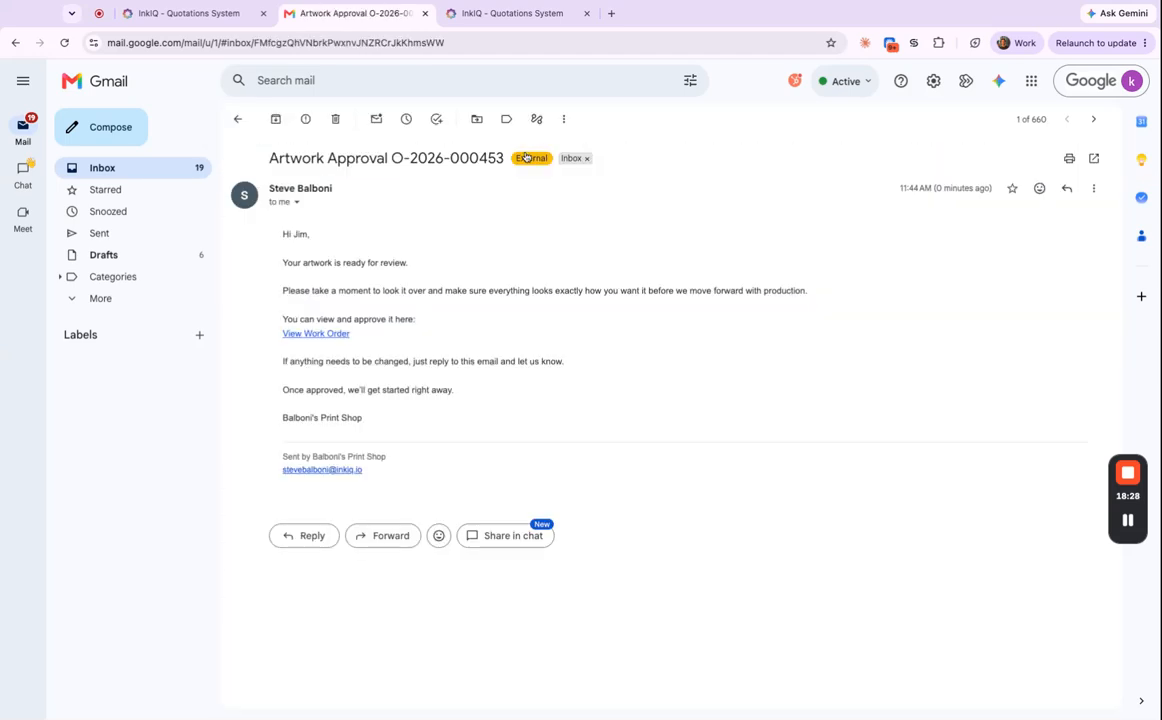
pyautogui.click(316, 334)
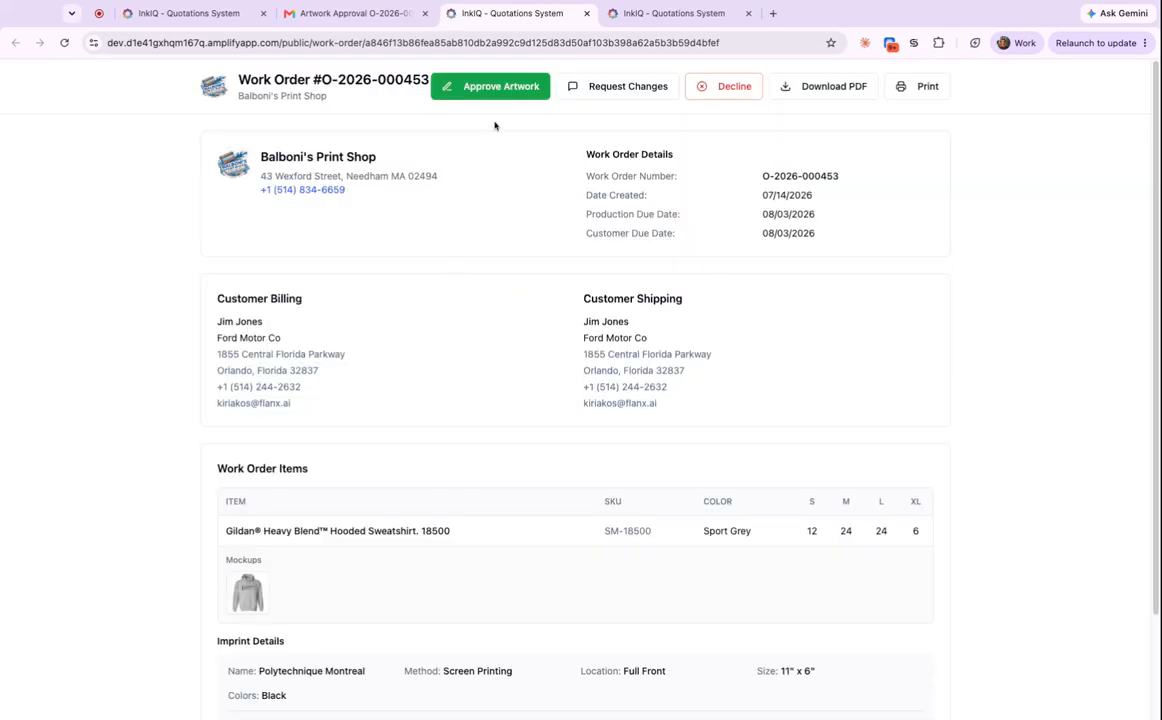
# Approve the artwork with the approver's name and a drawn signature, then return to the InkIQ and Gmail tabs.
pyautogui.click(503, 92)
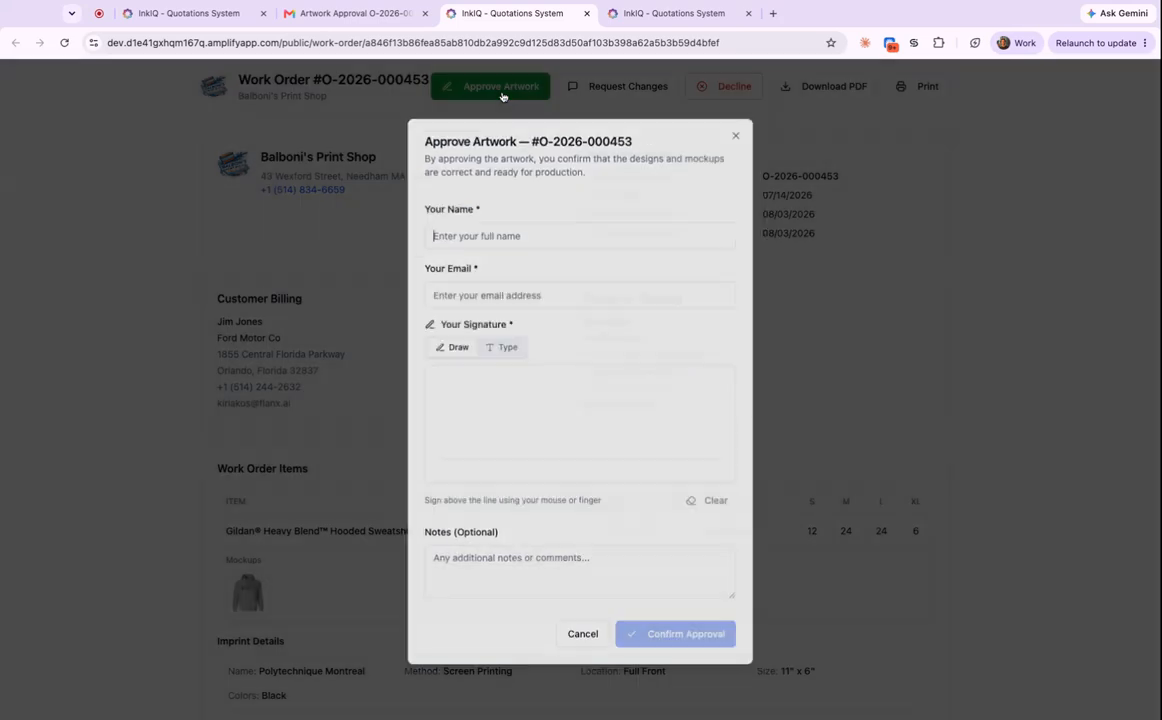
pyautogui.click(549, 235)
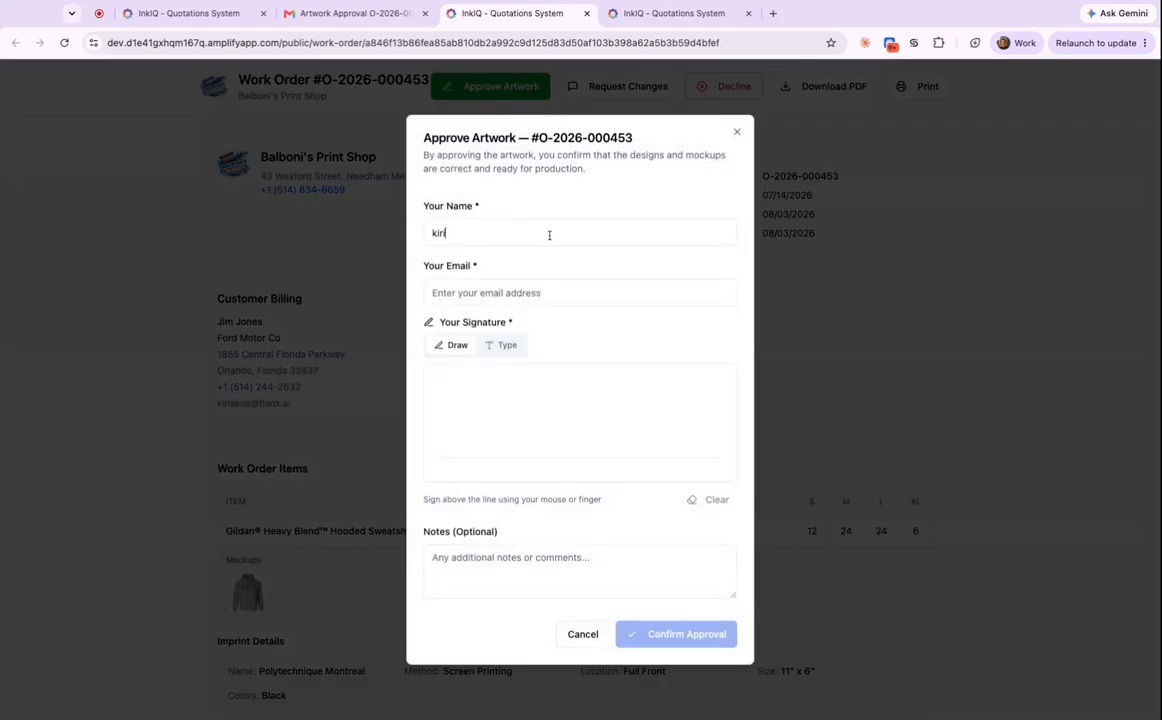
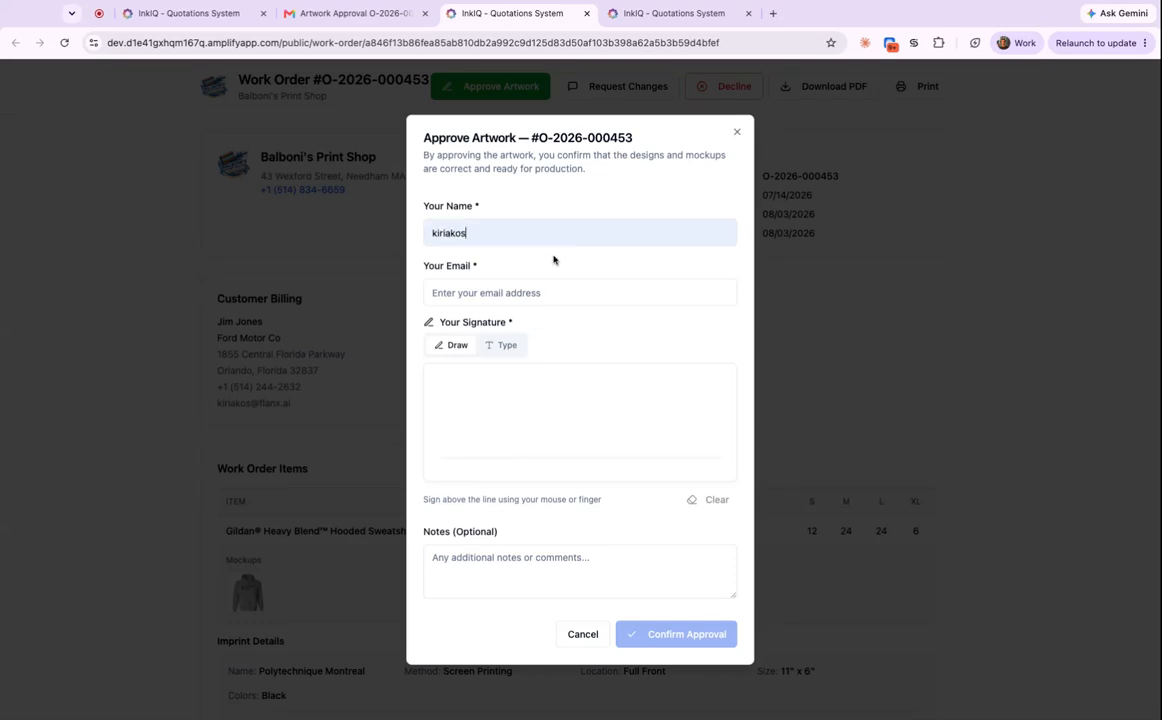
pyautogui.click(528, 314)
pyautogui.moveTo(508, 390); pyautogui.dragTo(520, 383)
pyautogui.moveTo(595, 388); pyautogui.dragTo(600, 389)
pyautogui.moveTo(507, 418)
pyautogui.mouseDown()
pyautogui.moveTo(508, 430)
pyautogui.moveTo(632, 410)
pyautogui.mouseUp()
pyautogui.click(669, 637)
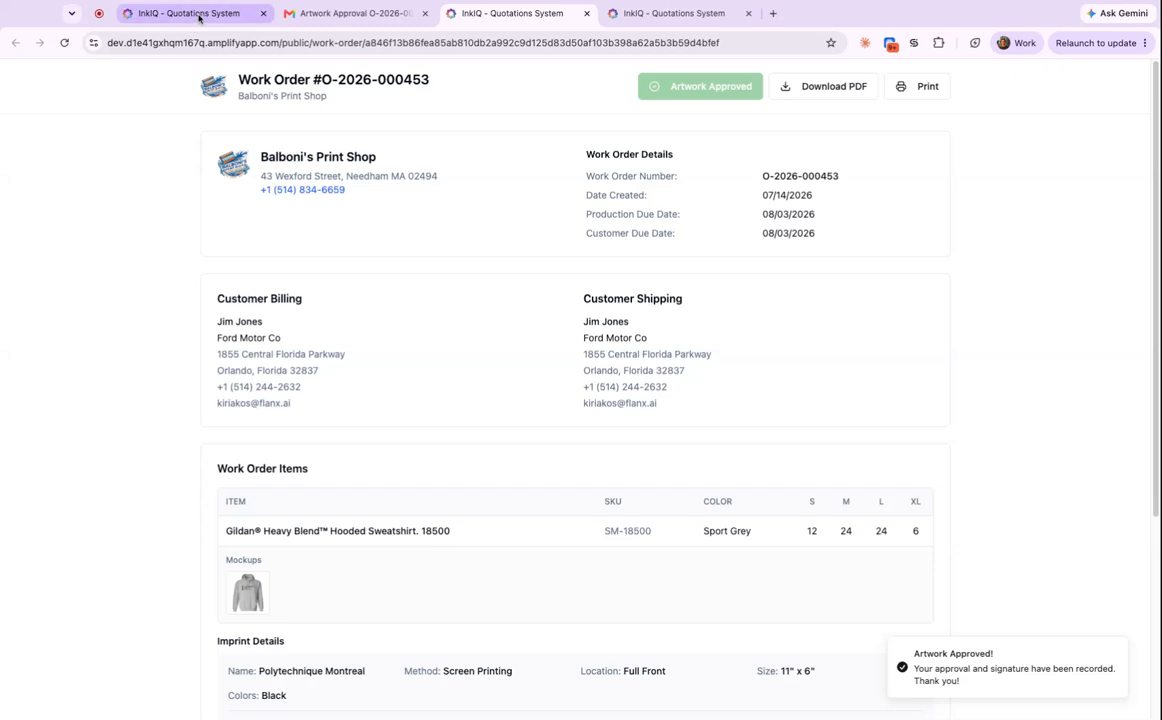
pyautogui.click(199, 15)
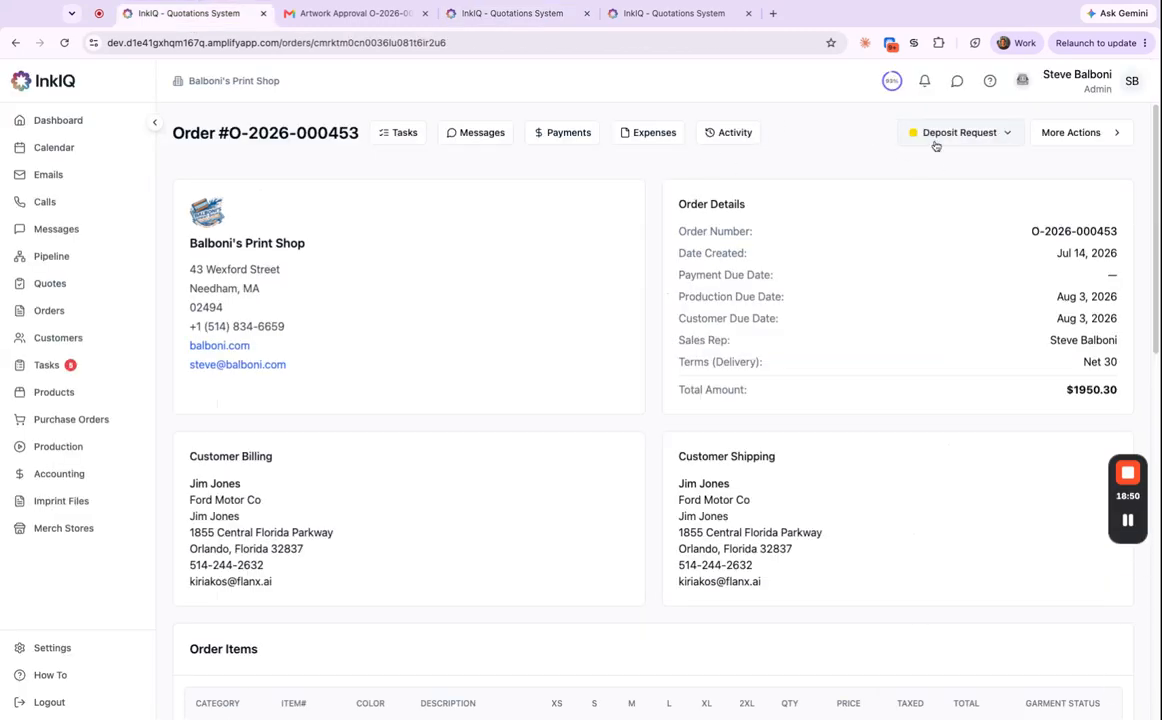
pyautogui.click(352, 14)
pyautogui.click(242, 121)
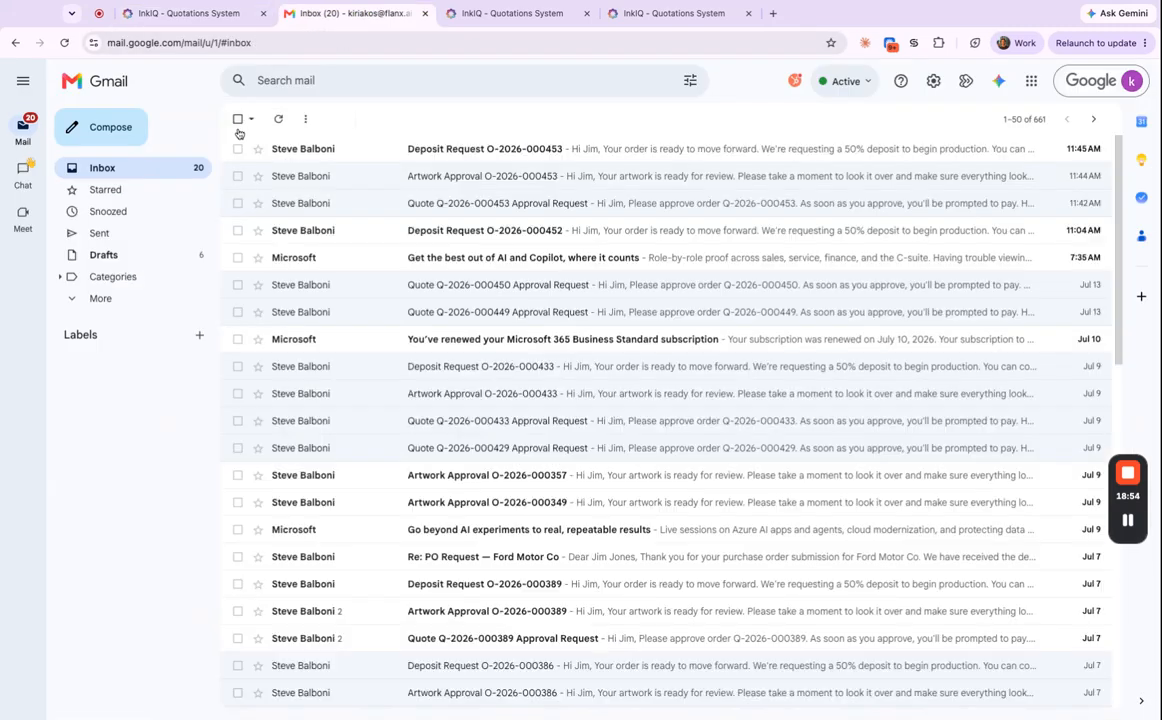
pyautogui.click(490, 150)
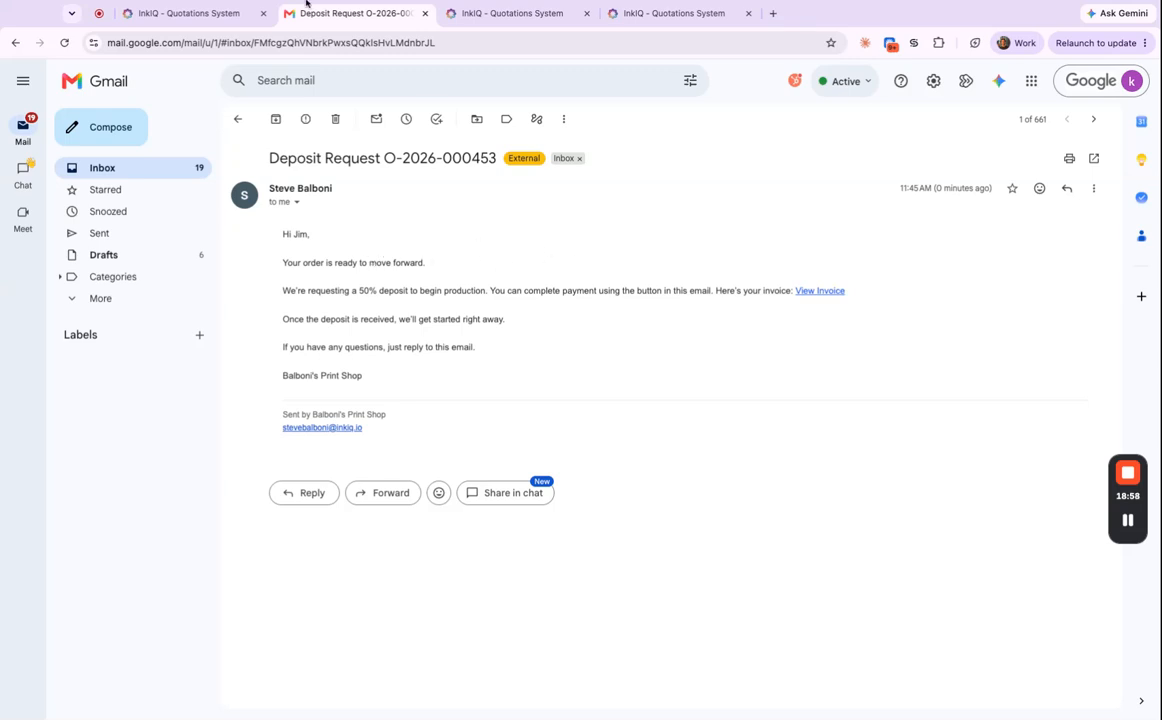
pyautogui.click(207, 13)
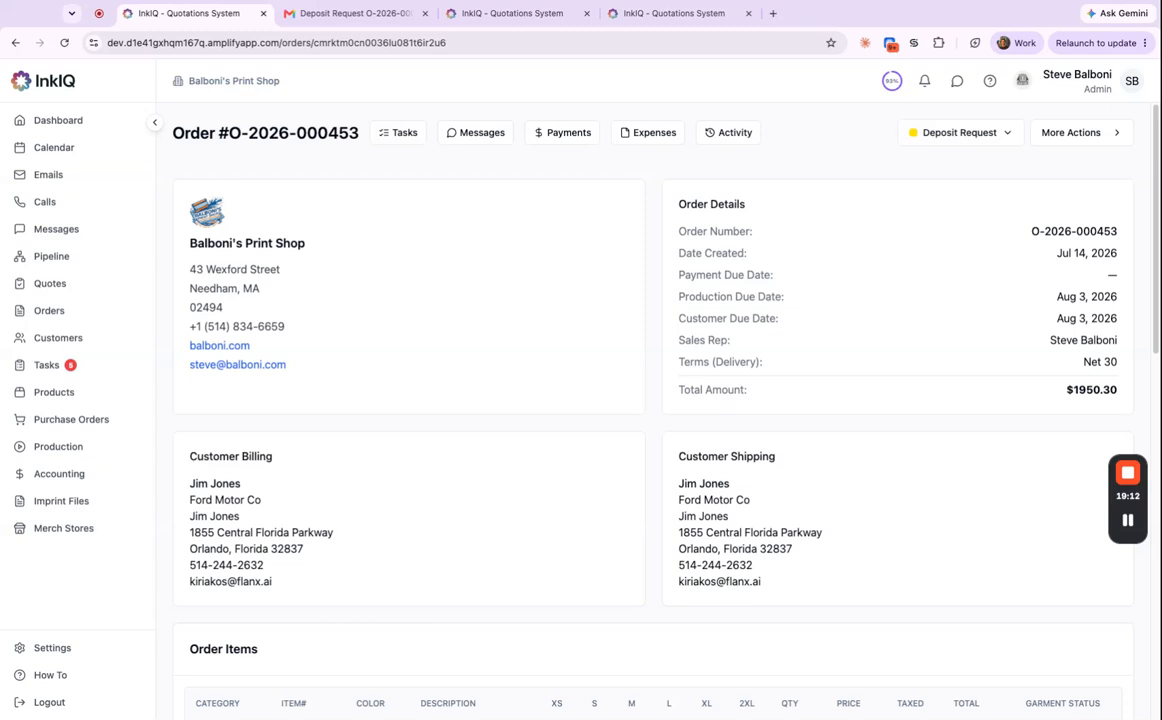
# Open Settings > Payments and show the Payment Terms library.
pyautogui.click(64, 650)
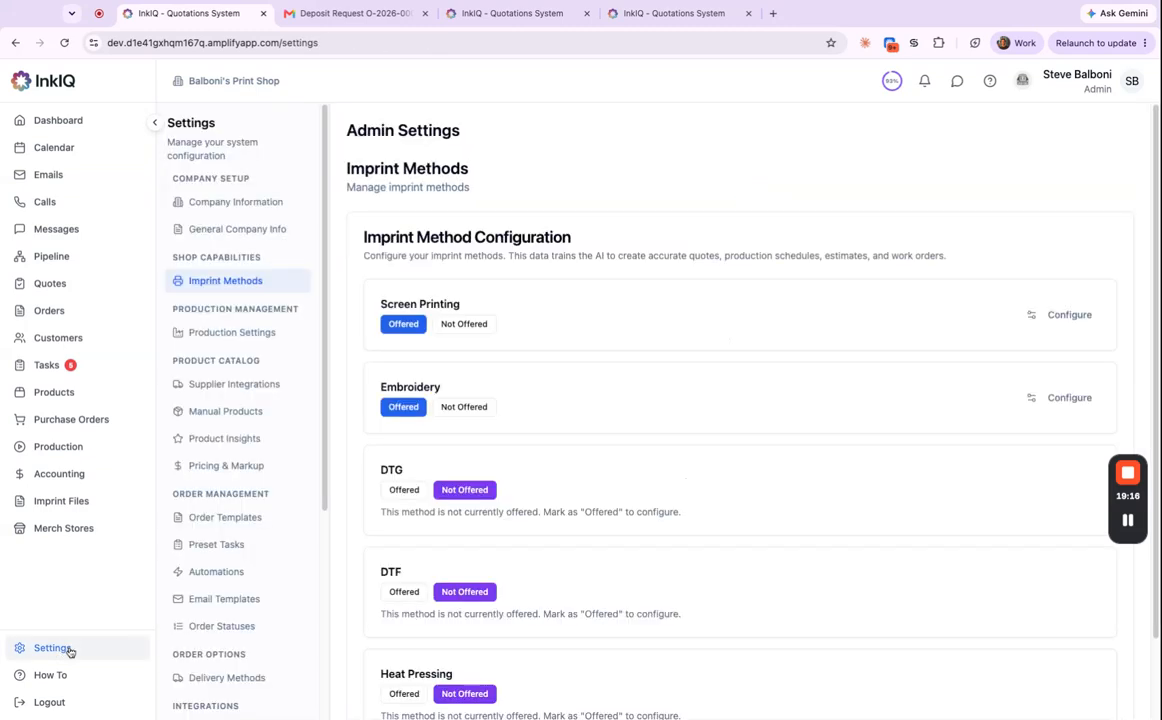
pyautogui.scroll(-3, 254, 612)
pyautogui.scroll(-1, 256, 600)
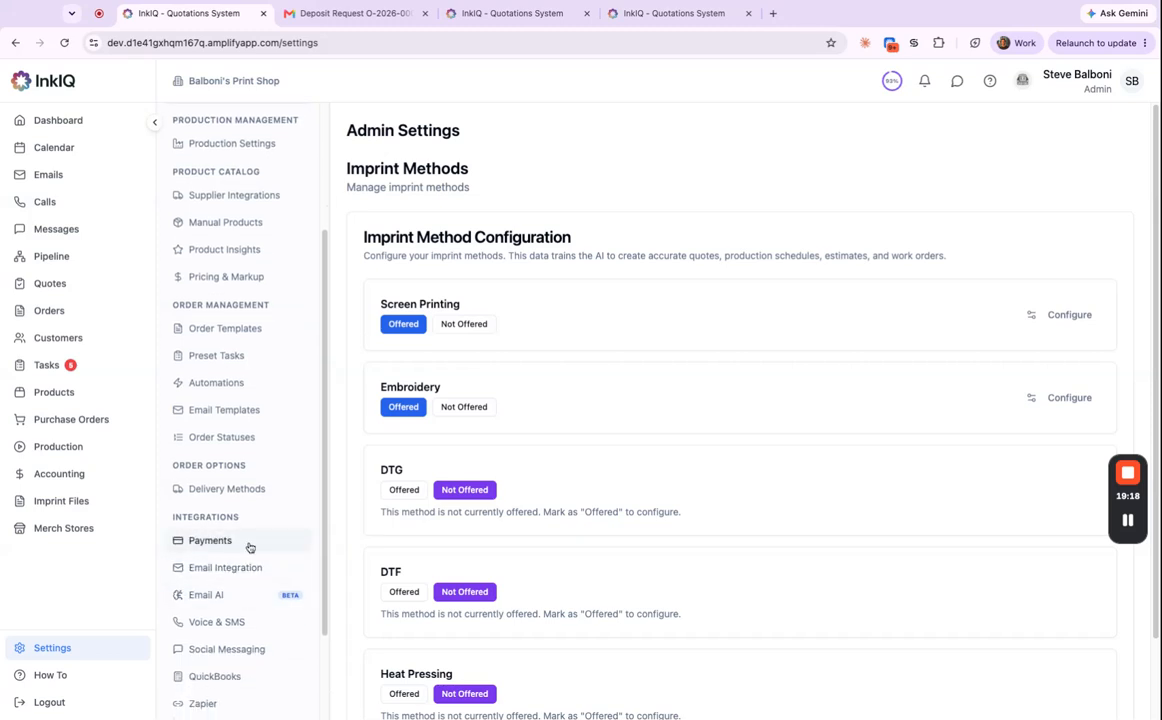
pyautogui.click(249, 544)
pyautogui.click(481, 229)
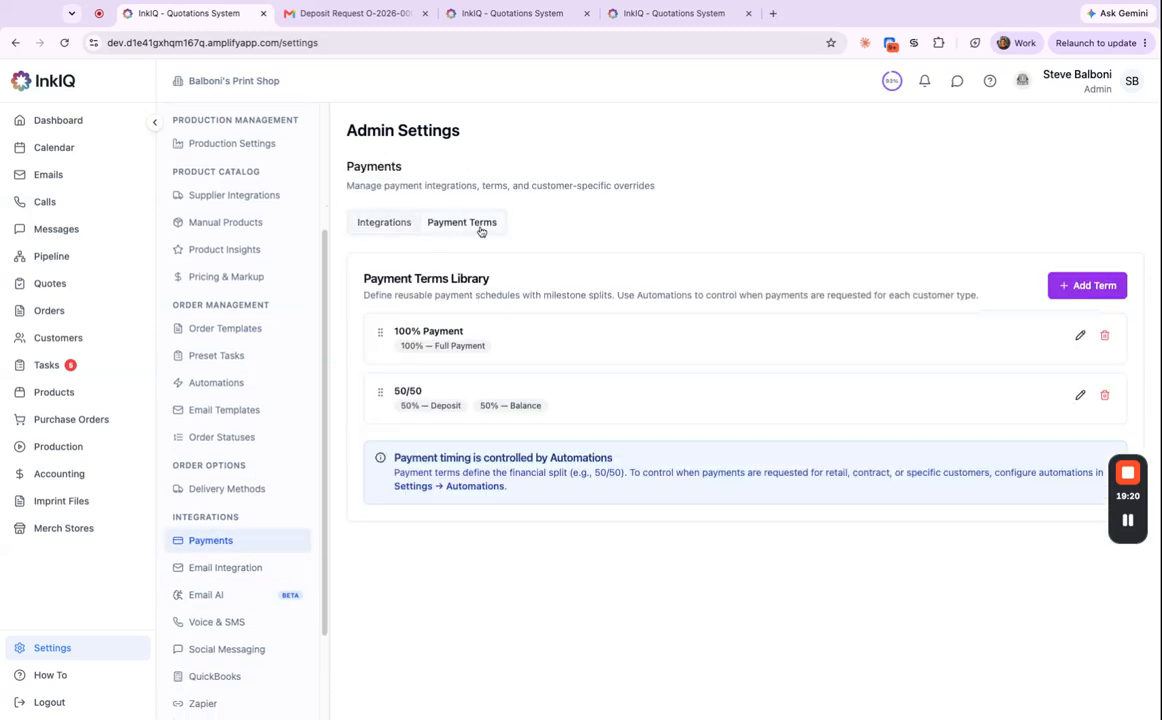
# Inspect the 100% Payment and 50/50 payment terms, closing each without changes.
pyautogui.click(1079, 338)
pyautogui.tripleClick(578, 470)
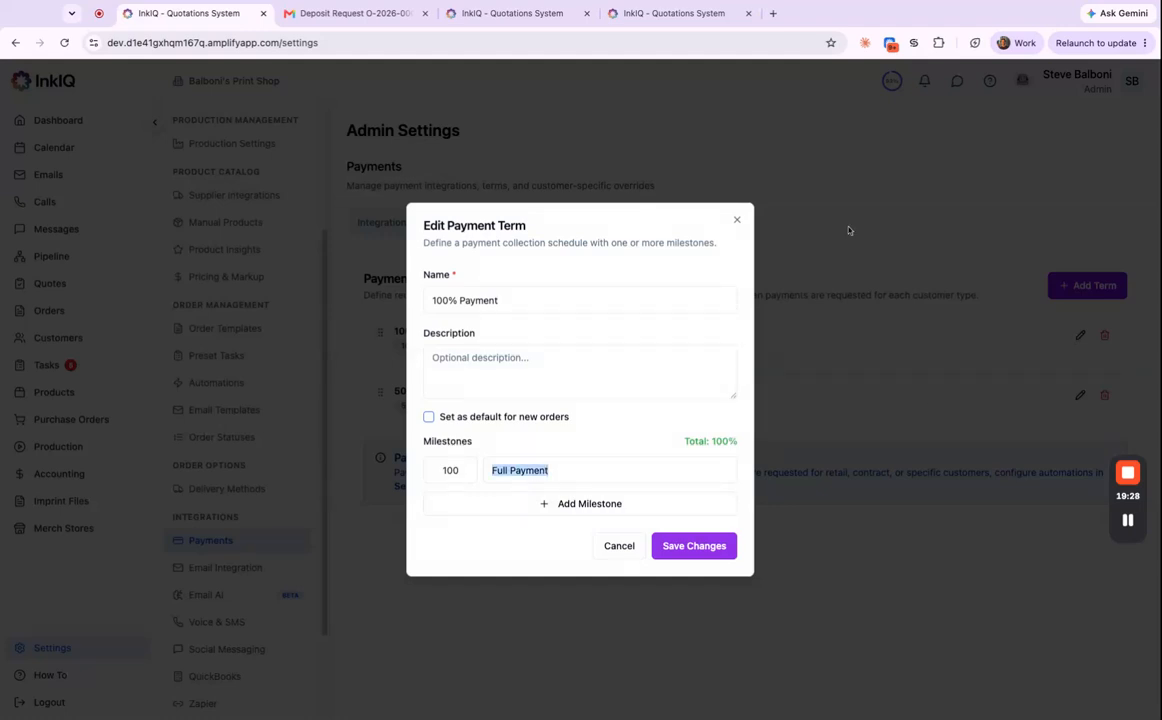
pyautogui.click(738, 221)
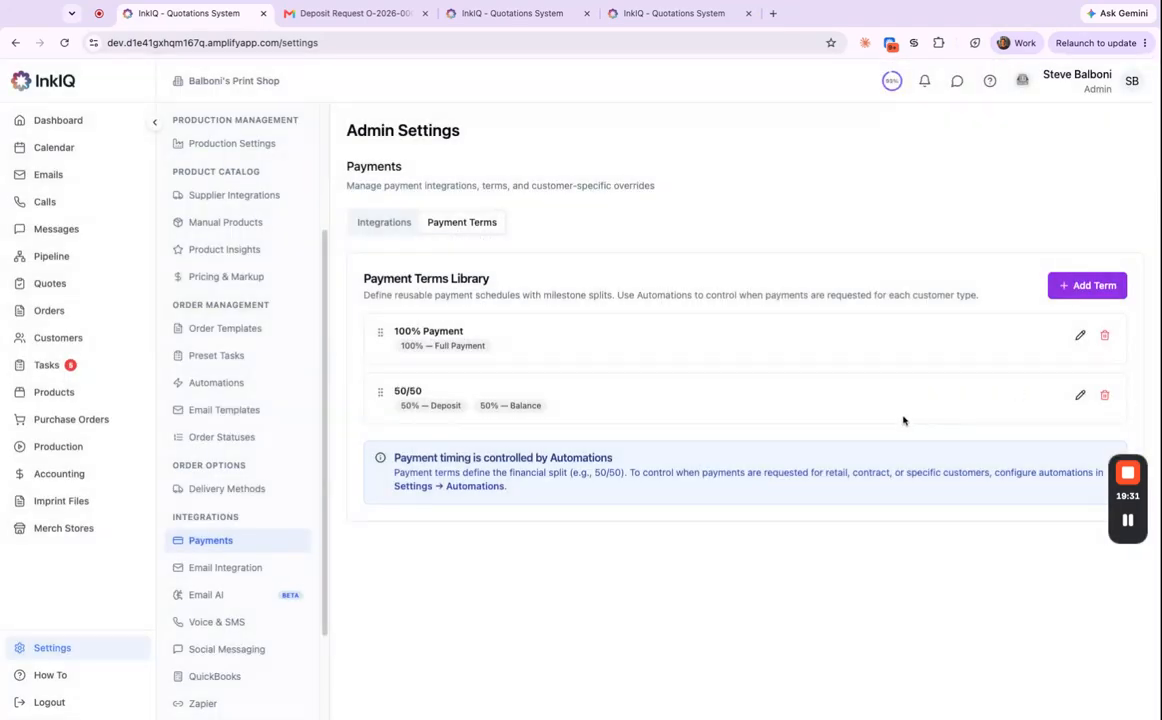
pyautogui.click(1080, 396)
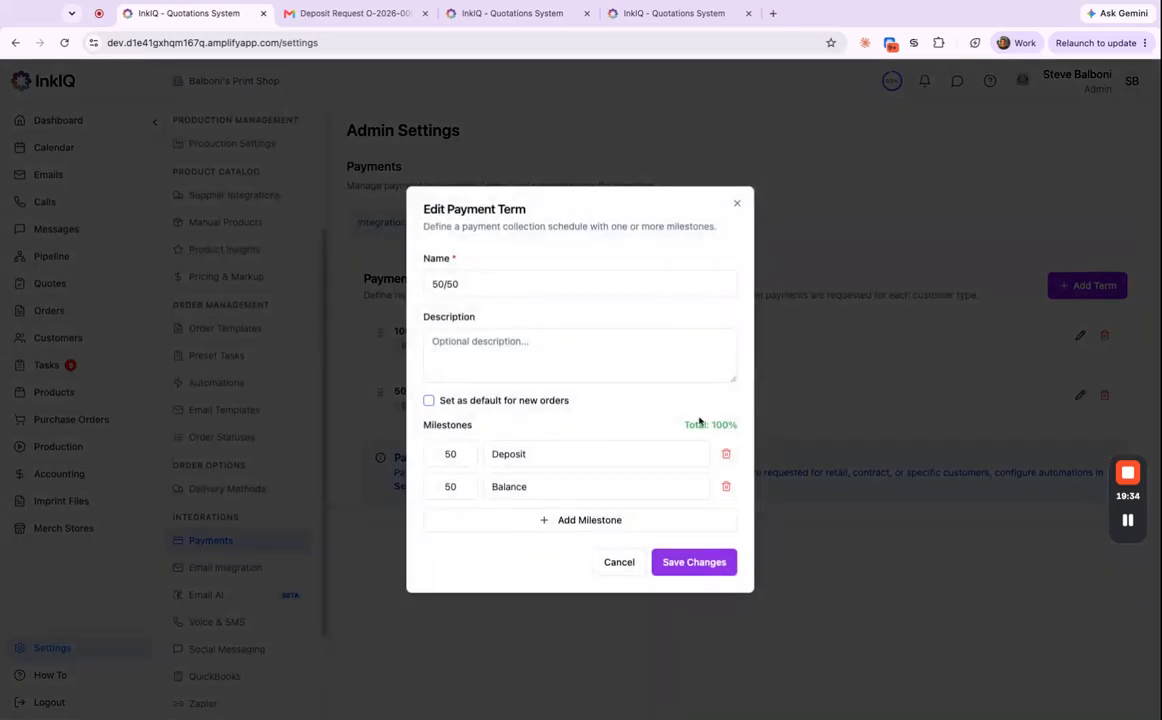
pyautogui.click(736, 207)
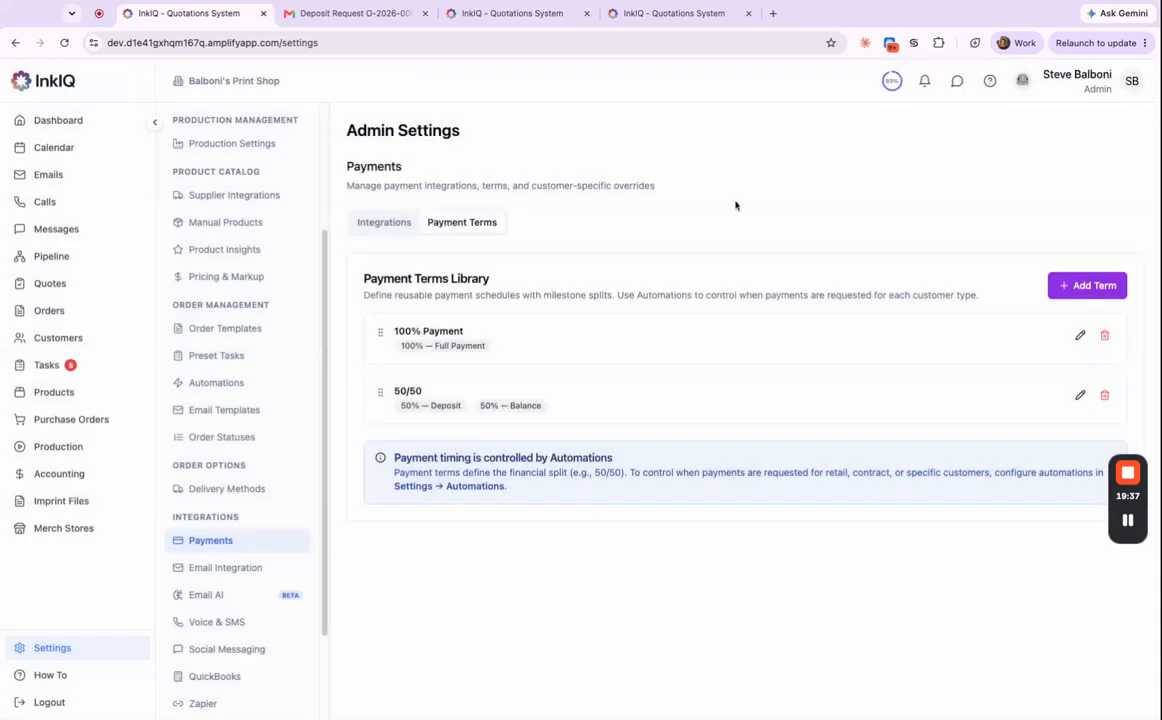
# Start a new automation for Retail customers, triggered when status changes to Deposit Request (Order).
pyautogui.click(266, 387)
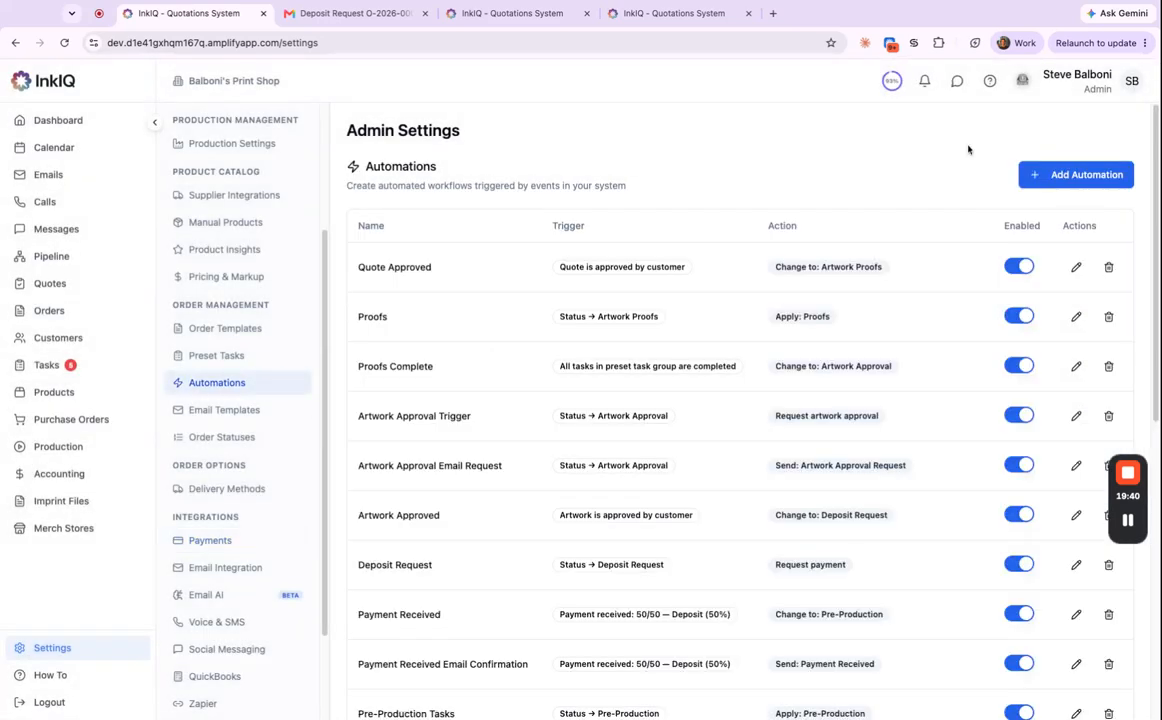
pyautogui.click(1047, 178)
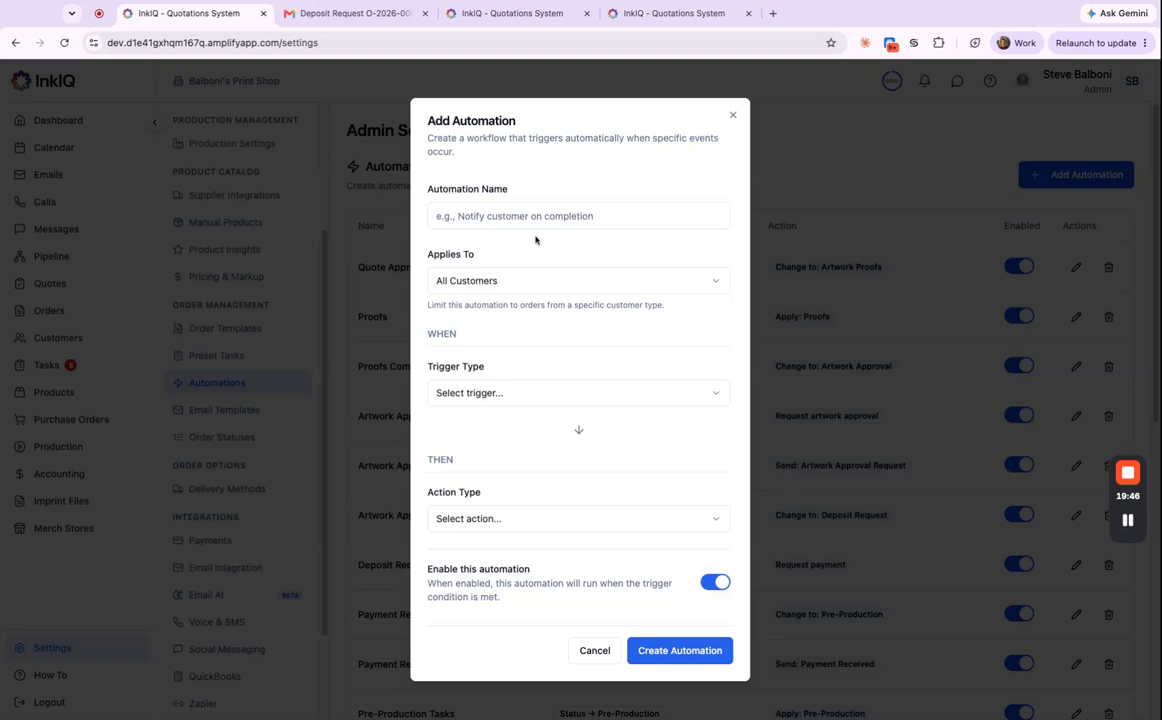
pyautogui.click(603, 286)
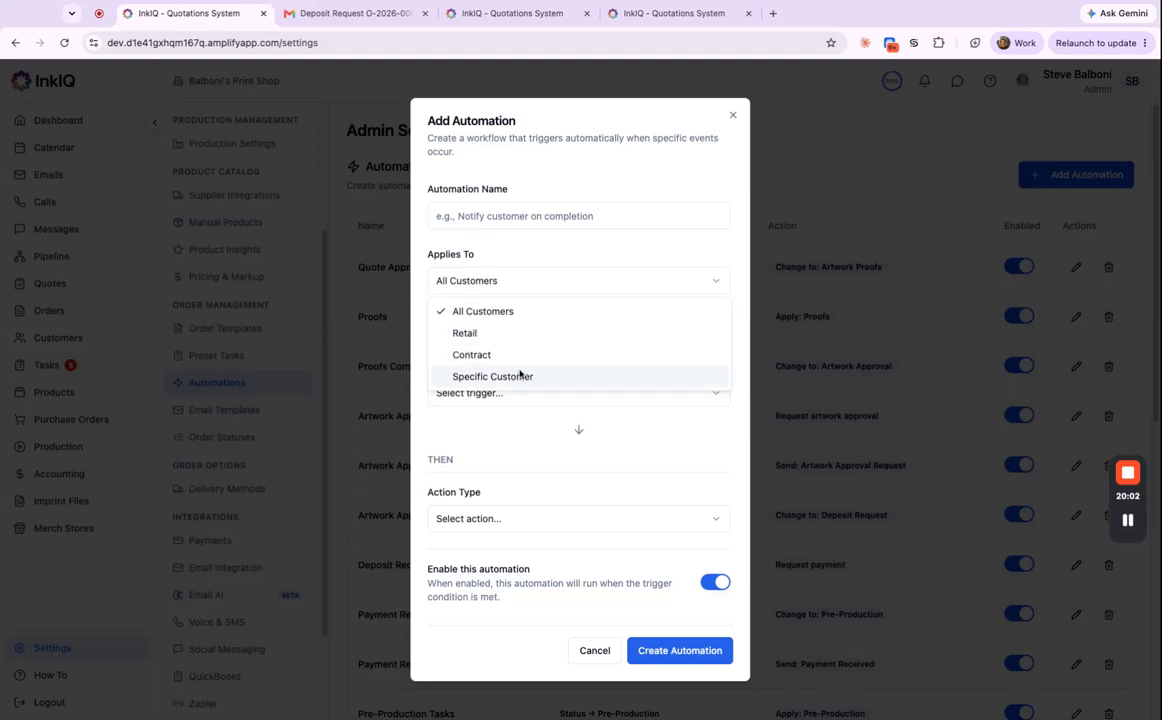
pyautogui.click(534, 336)
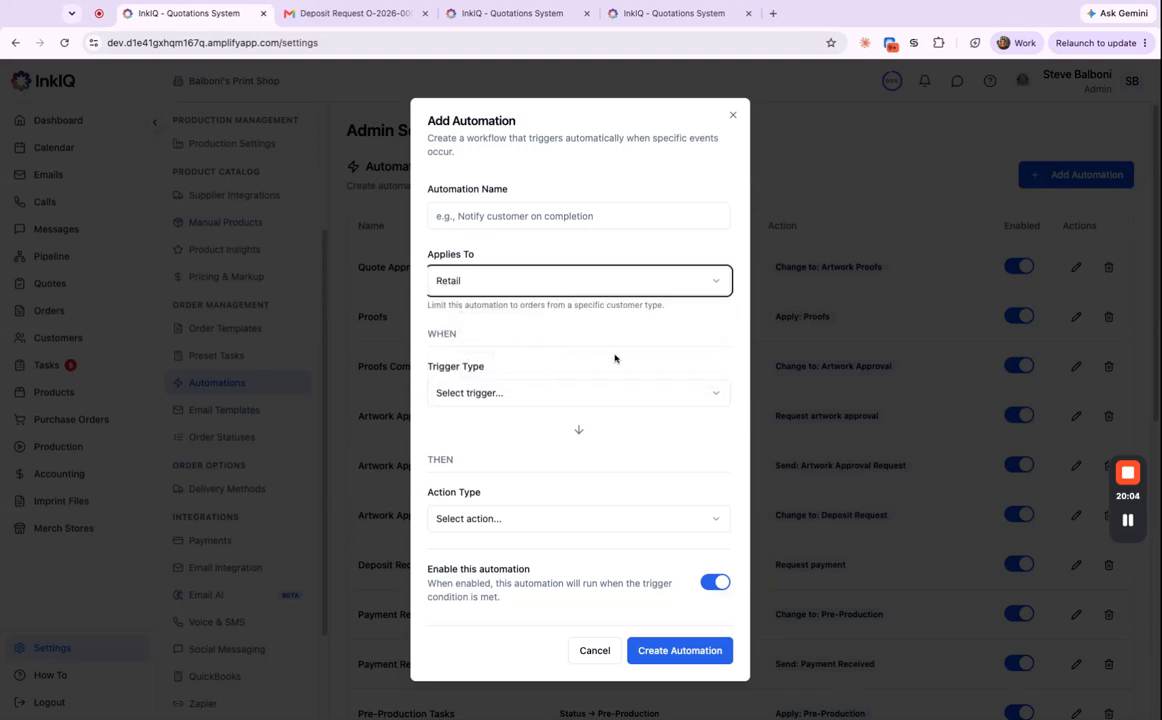
pyautogui.click(578, 394)
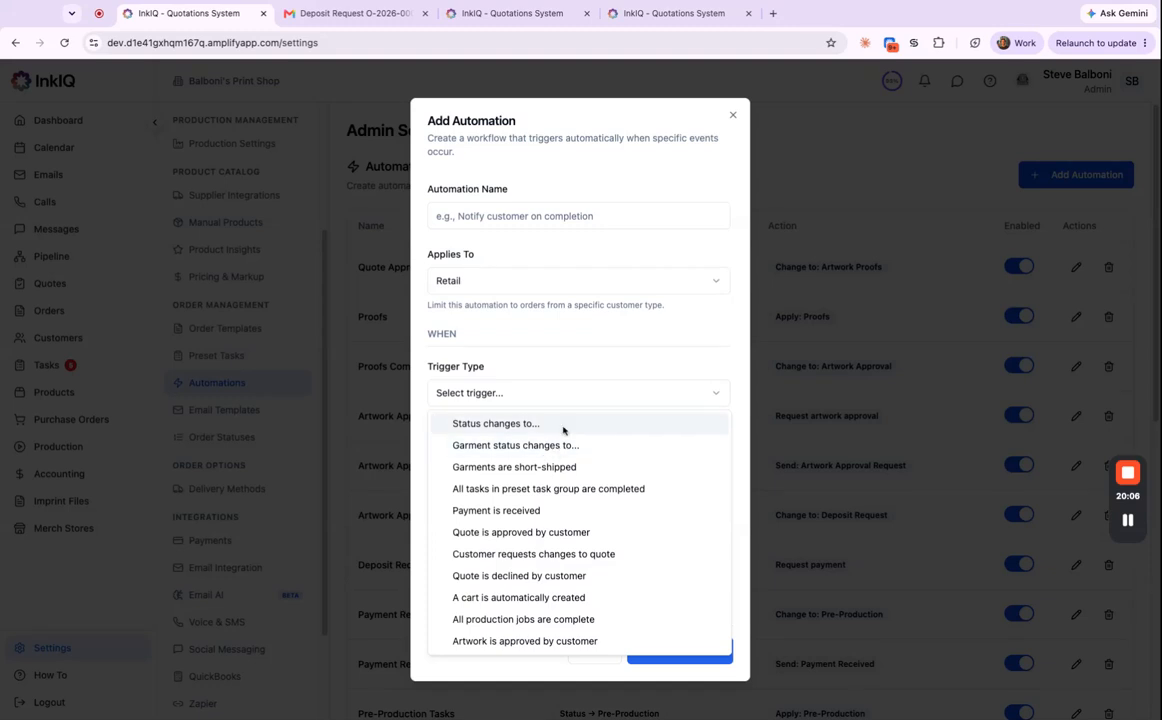
pyautogui.click(562, 427)
pyautogui.click(571, 461)
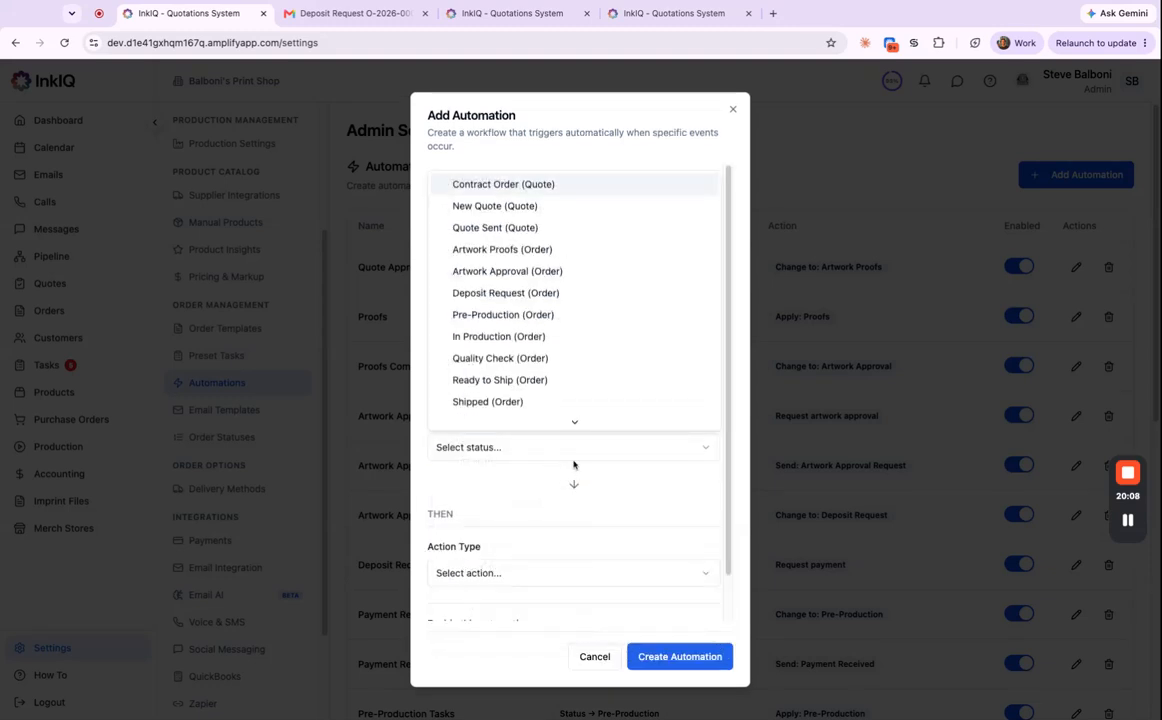
pyautogui.click(555, 292)
# Set the automation's action to request payment on the 50/50 term, Deposit (50%) milestone.
pyautogui.scroll(-3, 578, 521)
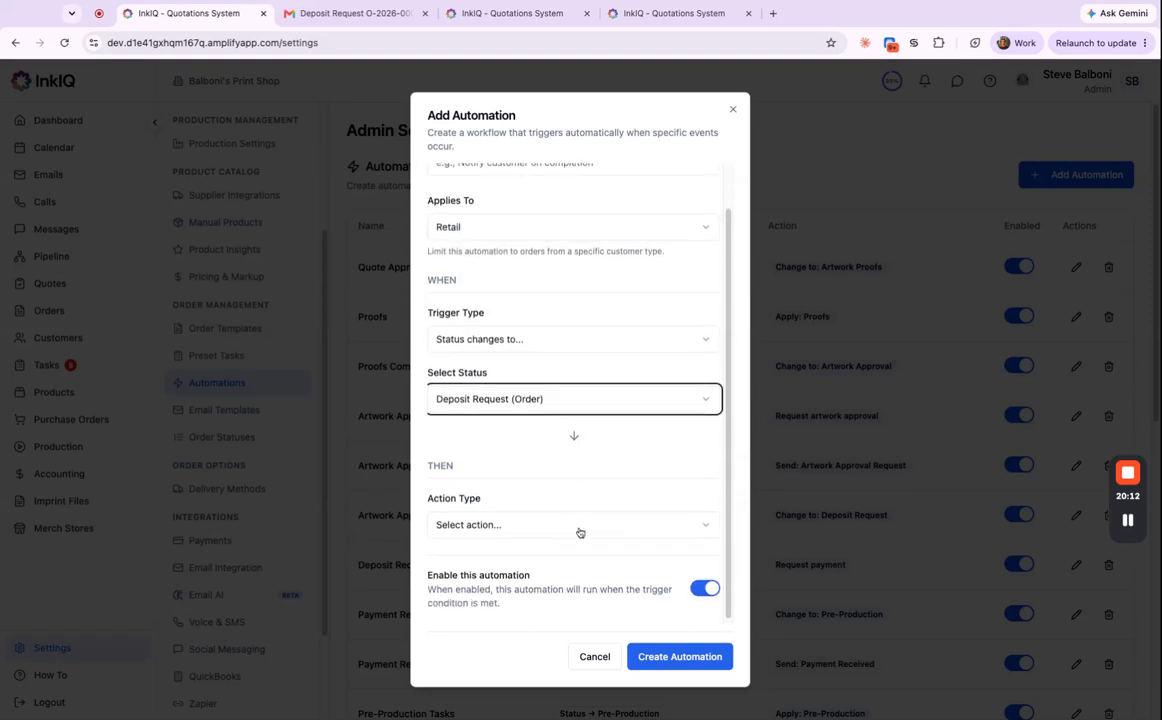
pyautogui.click(580, 526)
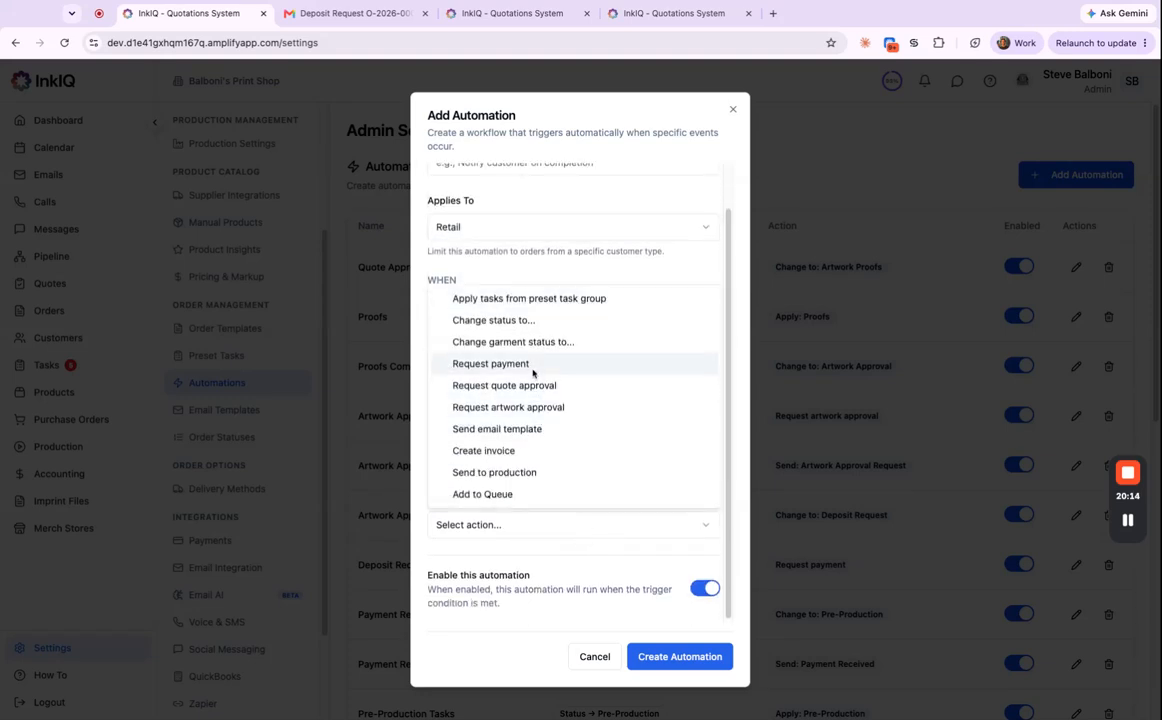
pyautogui.click(533, 366)
pyautogui.scroll(-3, 617, 505)
pyautogui.click(613, 466)
pyautogui.click(572, 518)
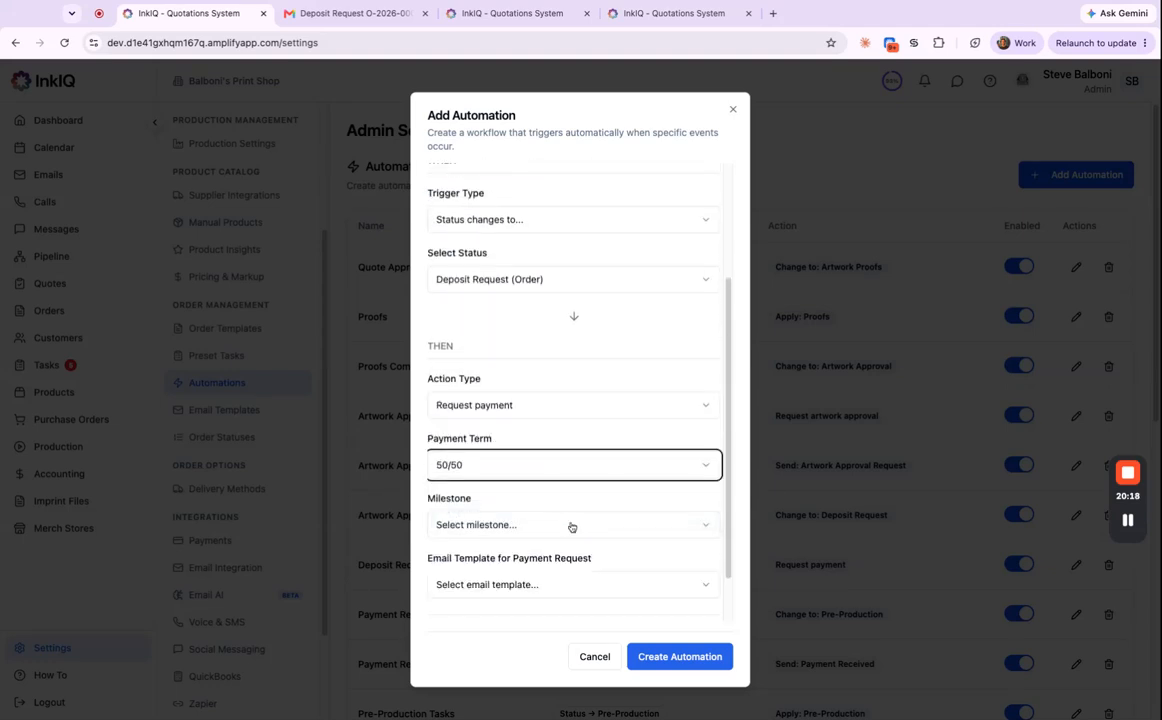
pyautogui.click(584, 533)
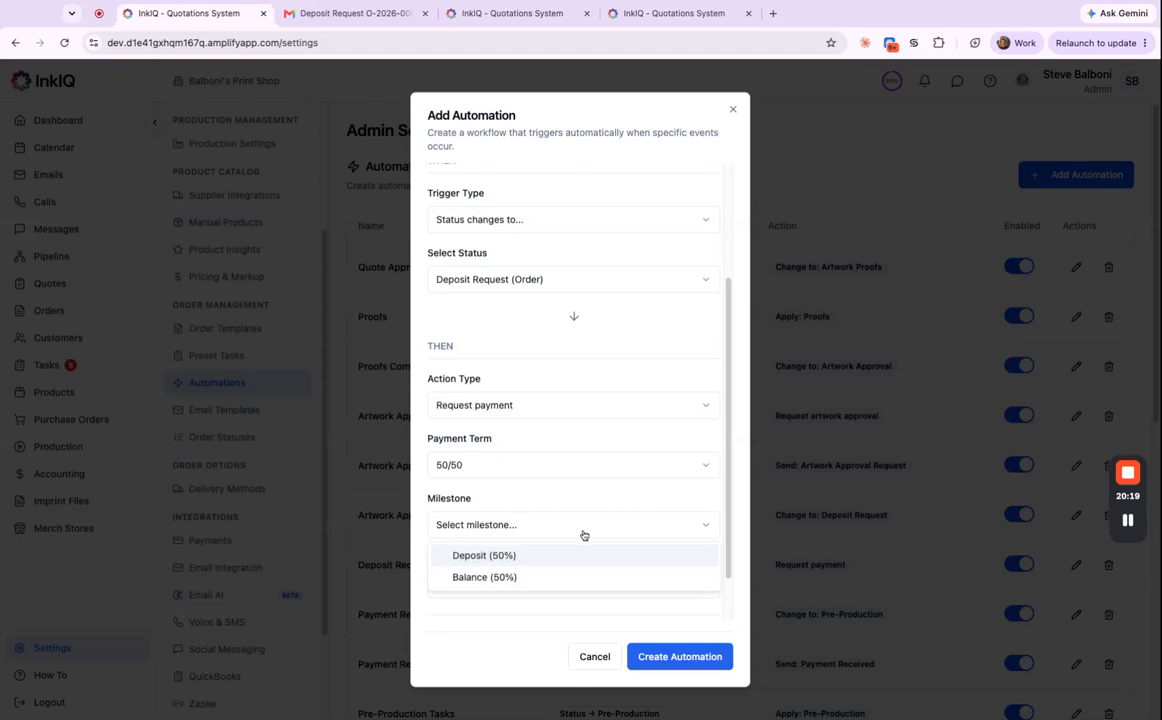
pyautogui.click(516, 557)
# Choose the Payment Received email template, review the form, then close it without saving.
pyautogui.scroll(-2, 570, 540)
pyautogui.click(584, 524)
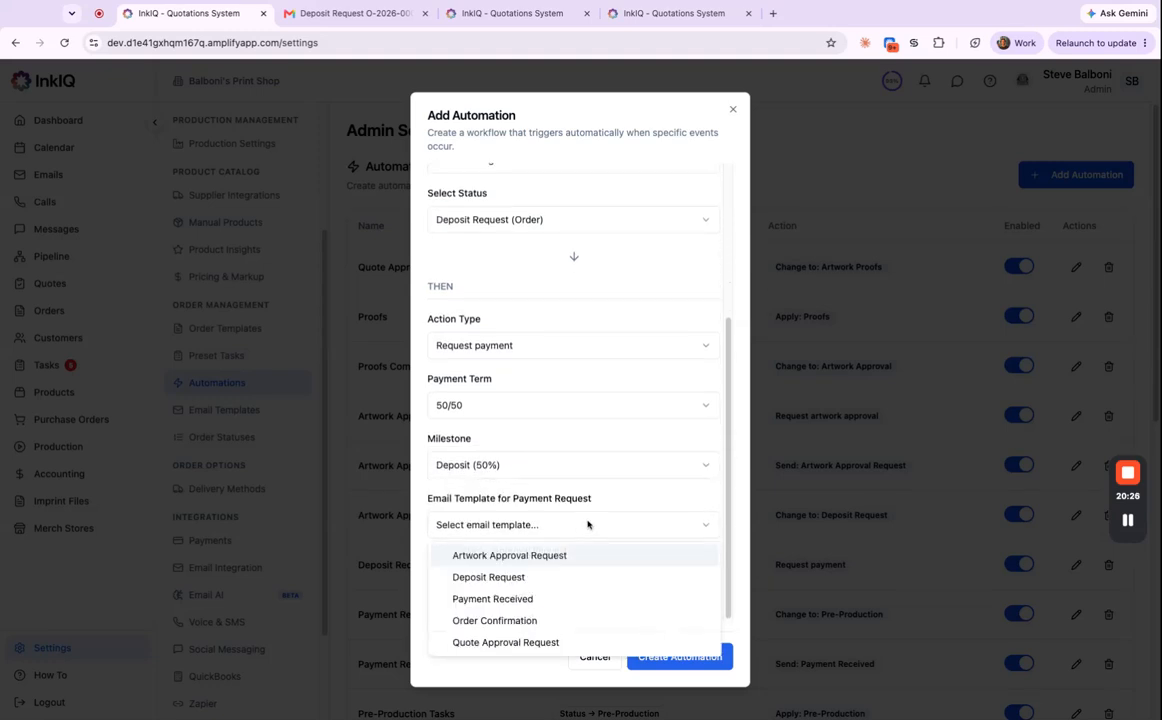
pyautogui.click(541, 600)
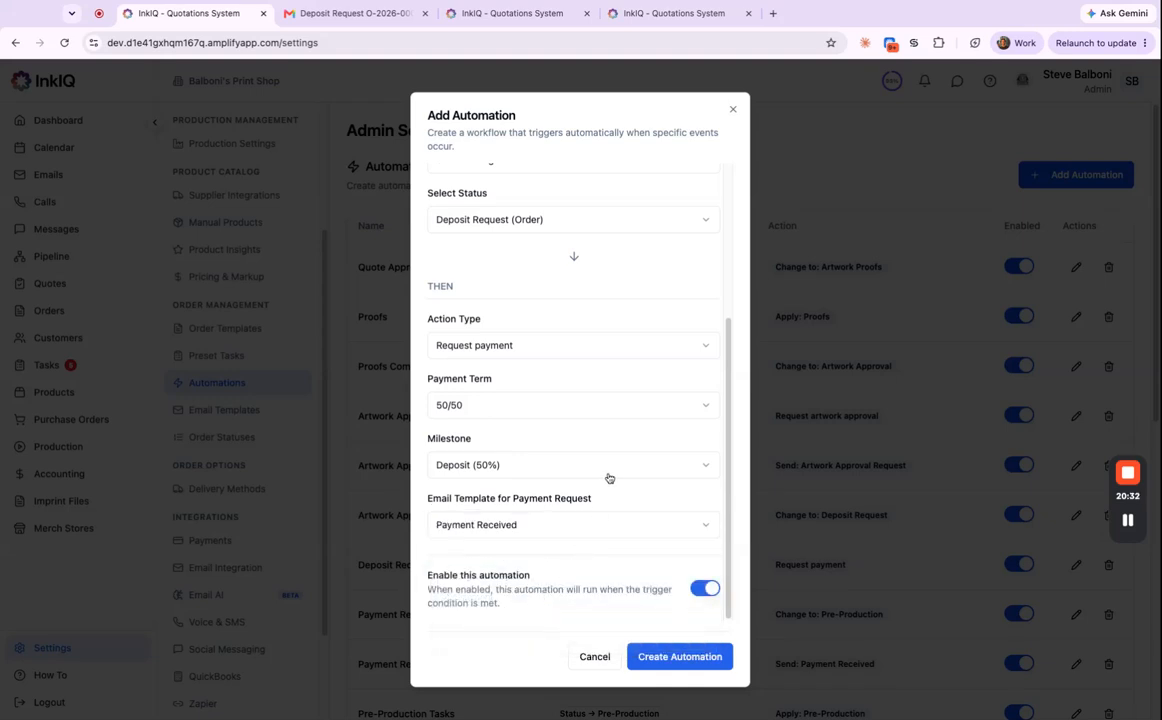
pyautogui.scroll(5, 600, 460)
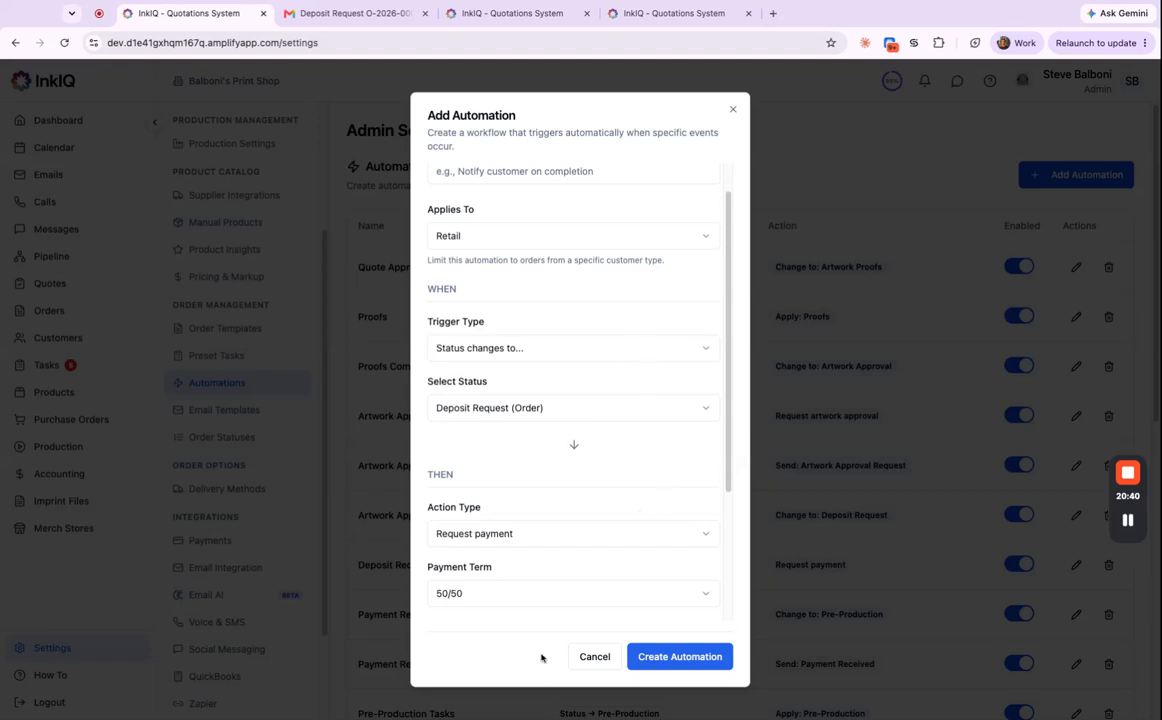
pyautogui.scroll(-2, 537, 554)
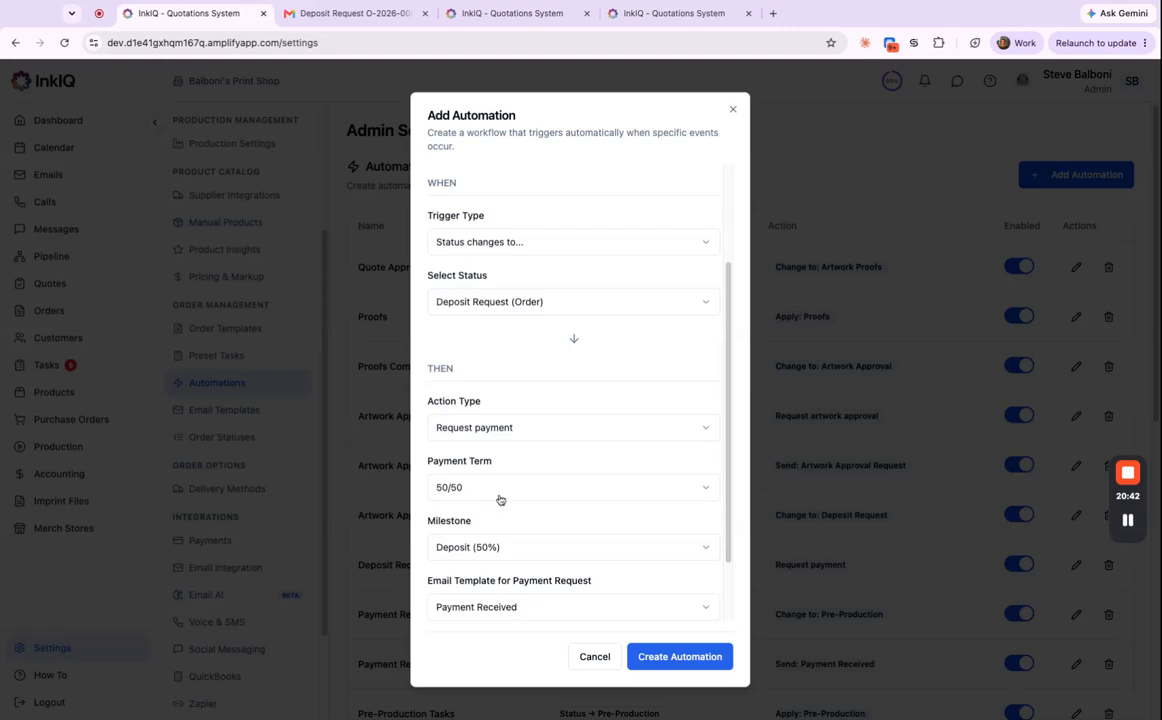
pyautogui.scroll(3, 500, 498)
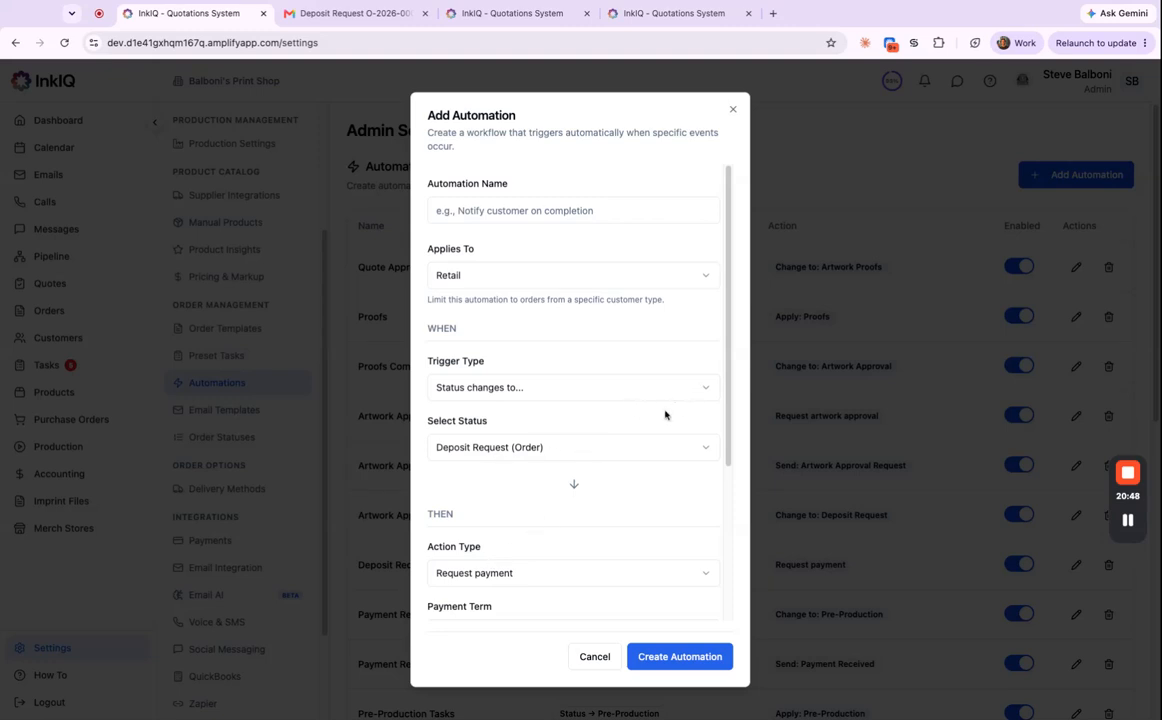
pyautogui.click(731, 110)
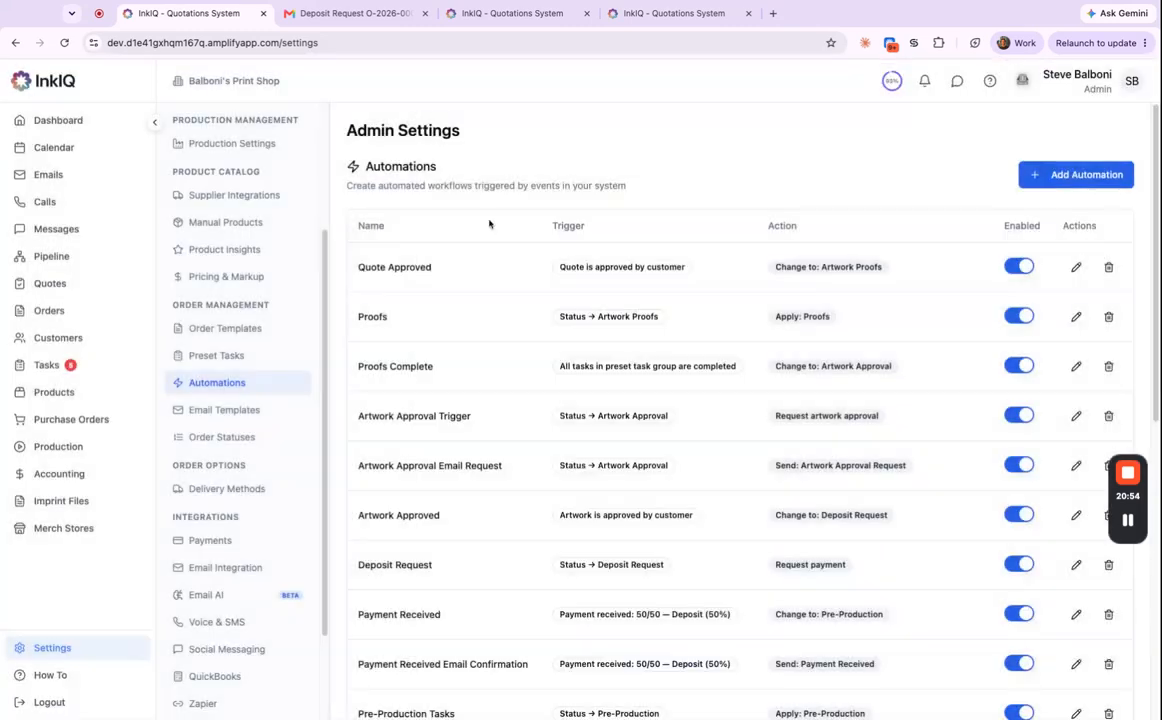
# Open the sweatshirt order from Orders and change its status to Pre-Production.
pyautogui.click(78, 311)
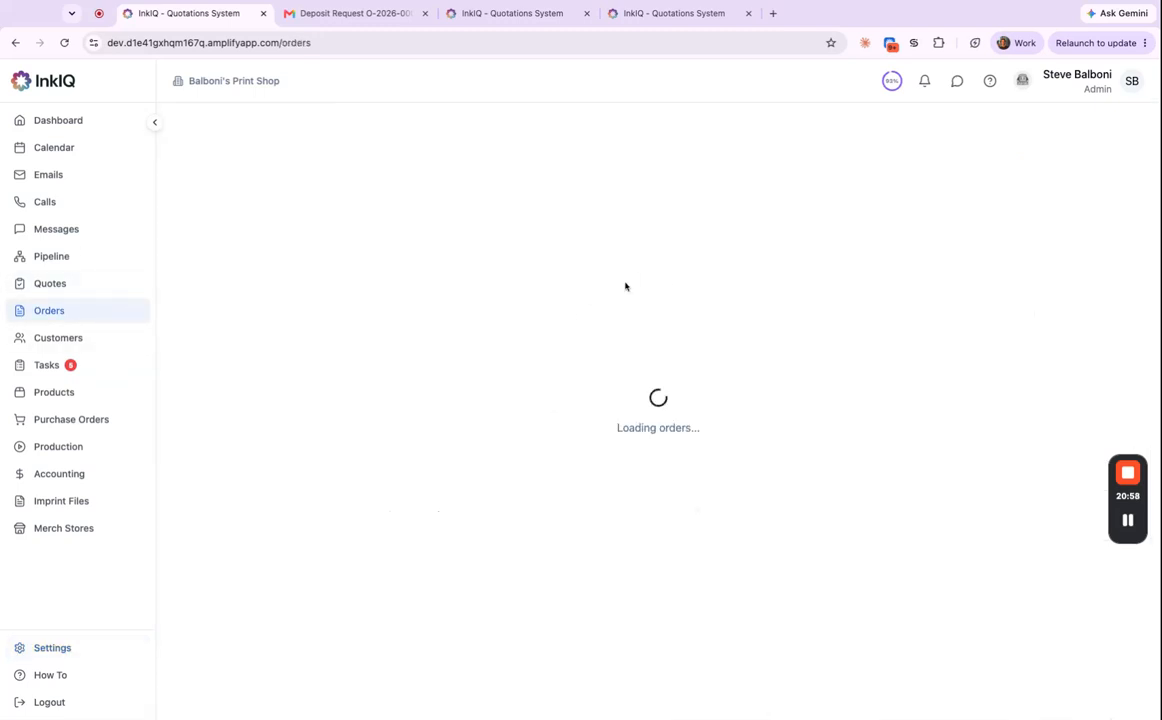
pyautogui.click(599, 417)
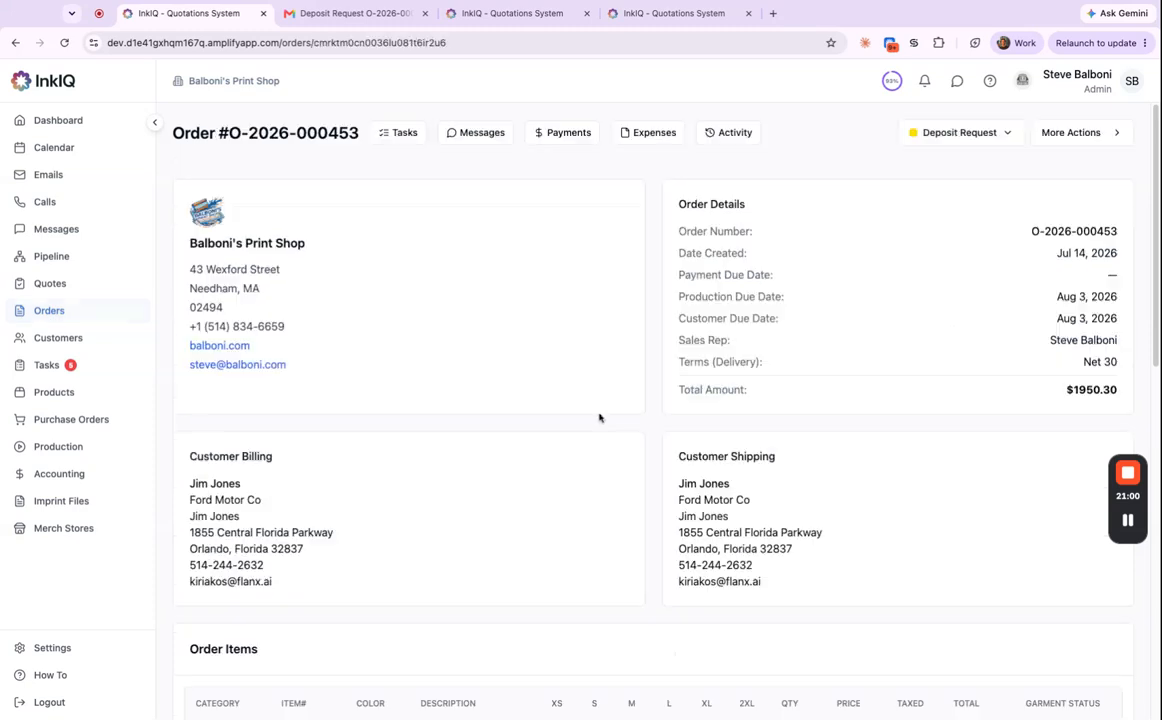
pyautogui.click(965, 139)
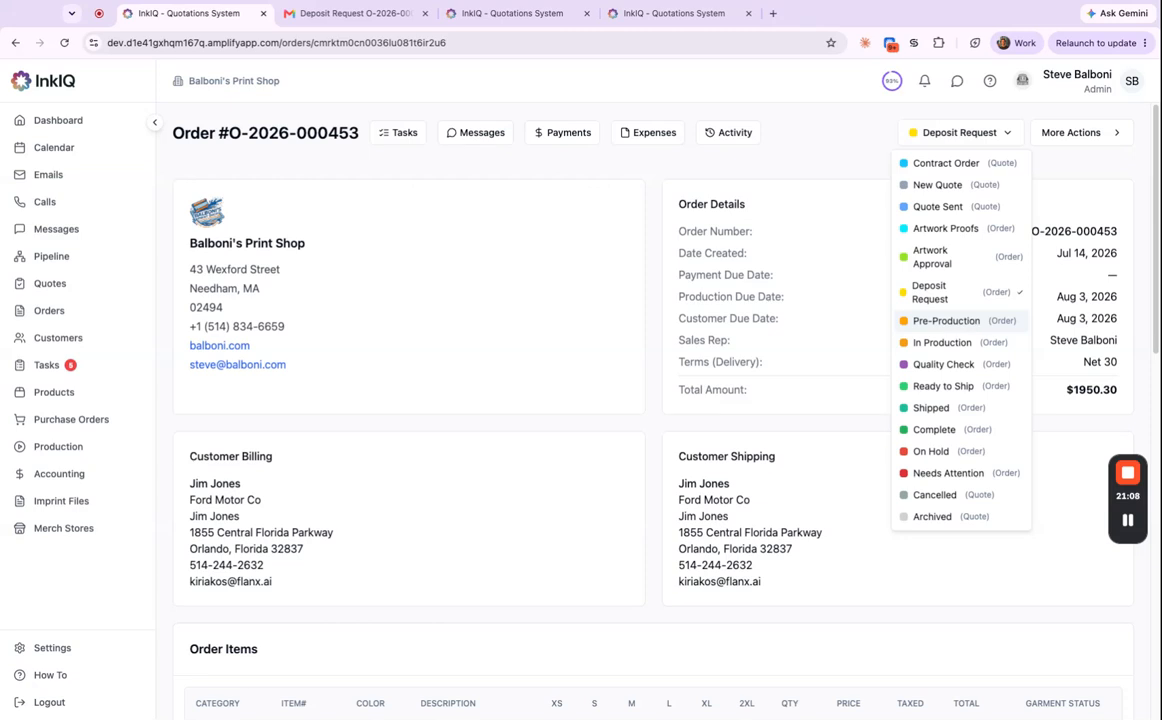
pyautogui.click(946, 320)
pyautogui.scroll(-2, 813, 404)
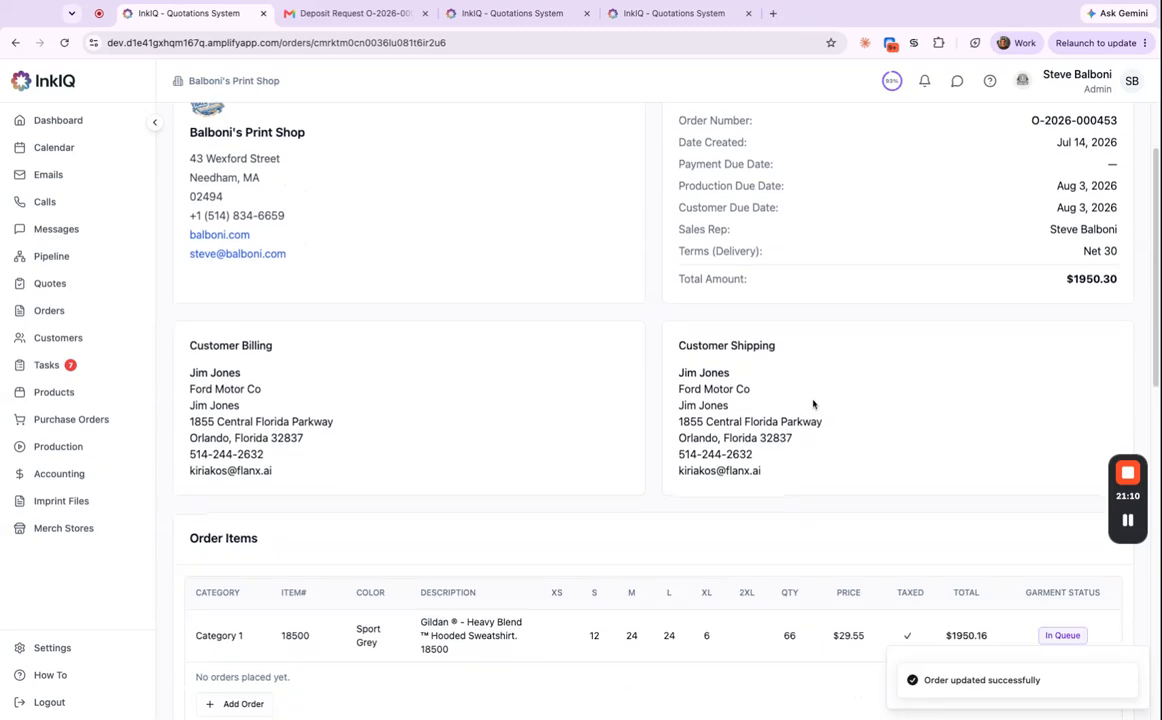
pyautogui.scroll(2, 700, 370)
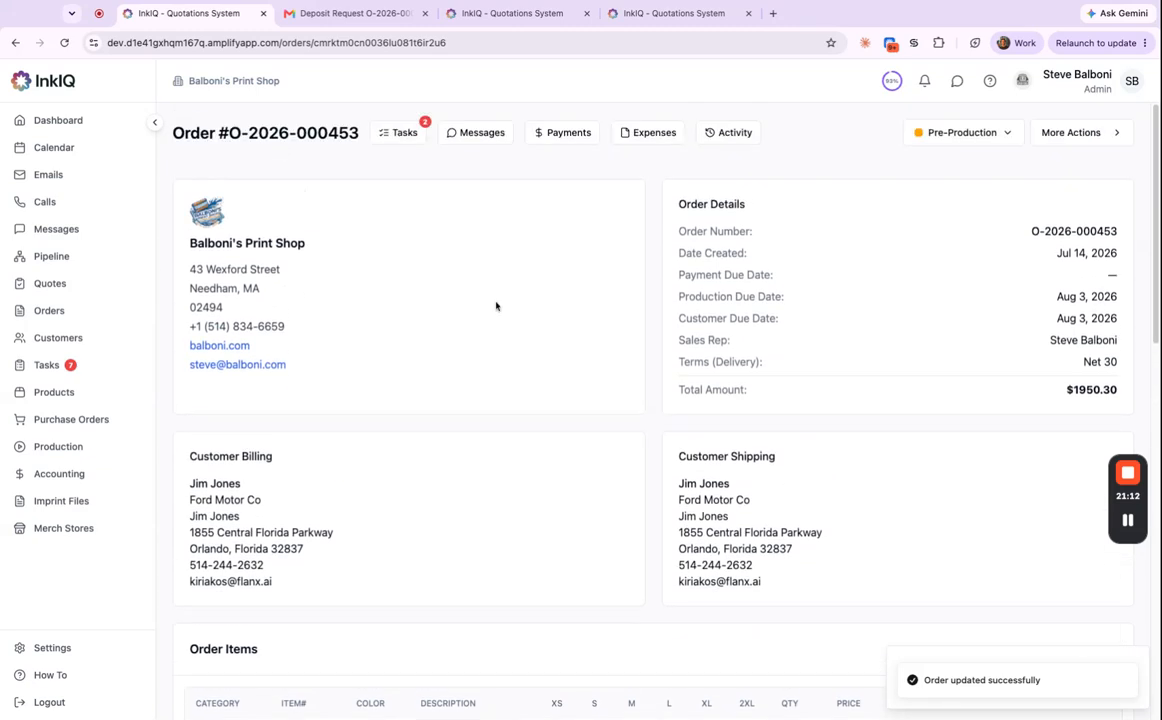
# Mark the order's Vectorize Logos task complete and go to the Products catalogue.
pyautogui.click(406, 134)
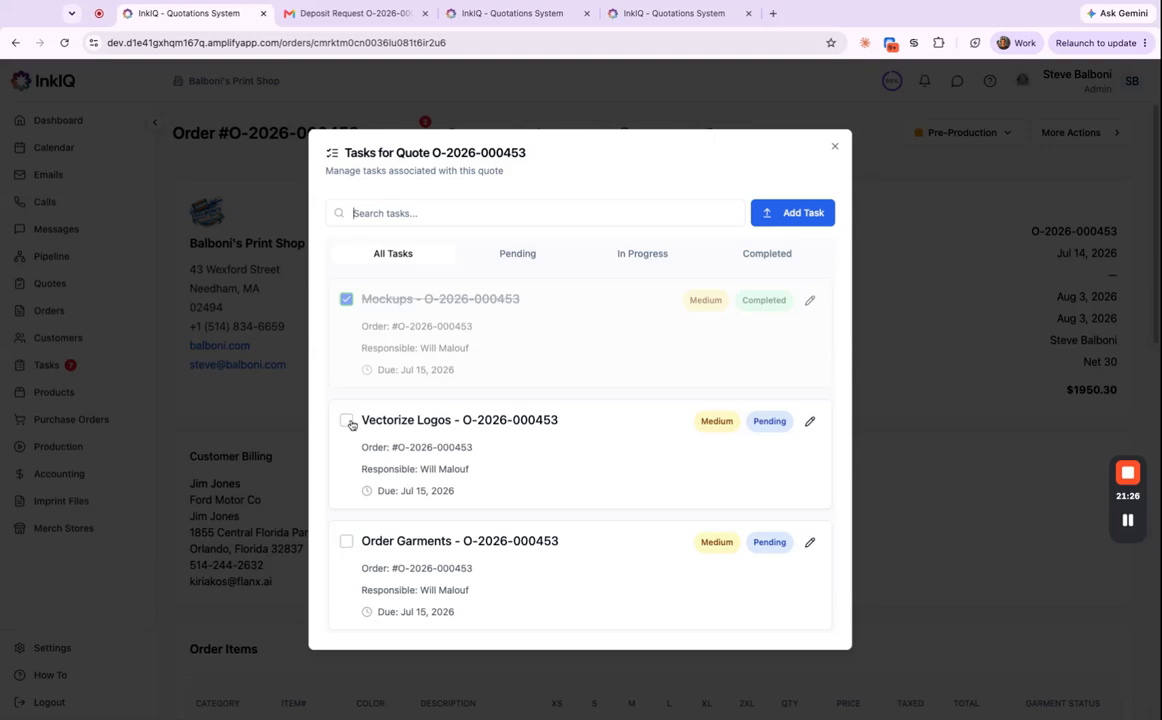
pyautogui.click(347, 421)
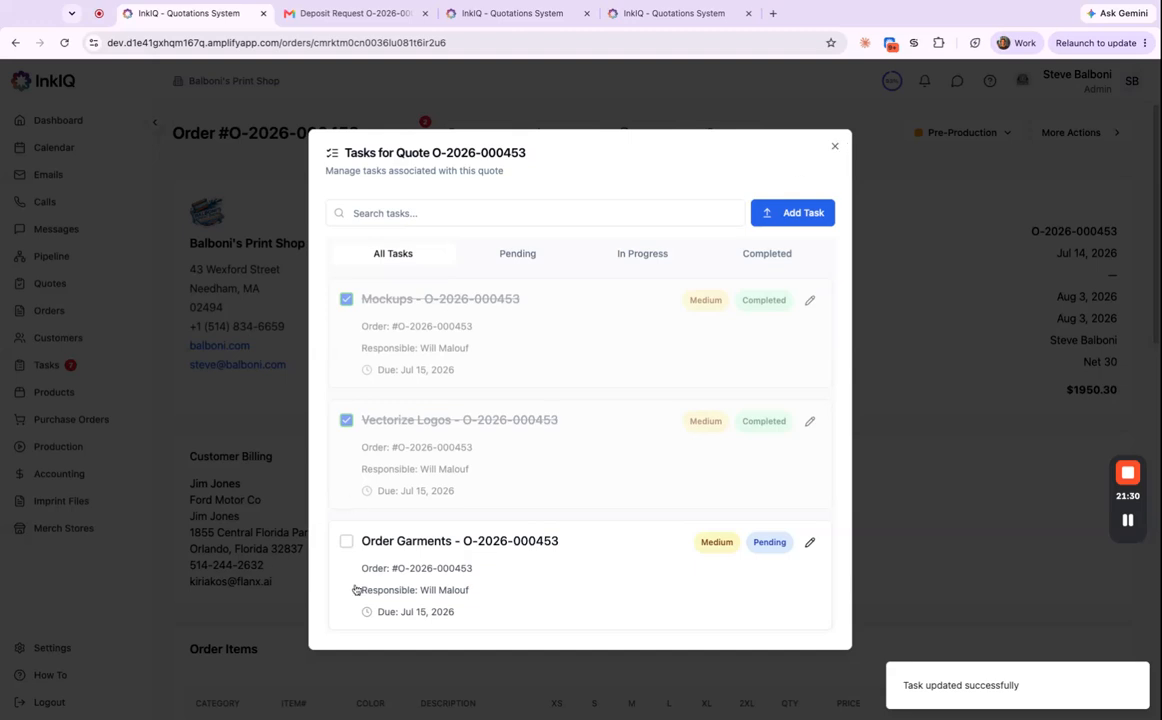
pyautogui.click(835, 146)
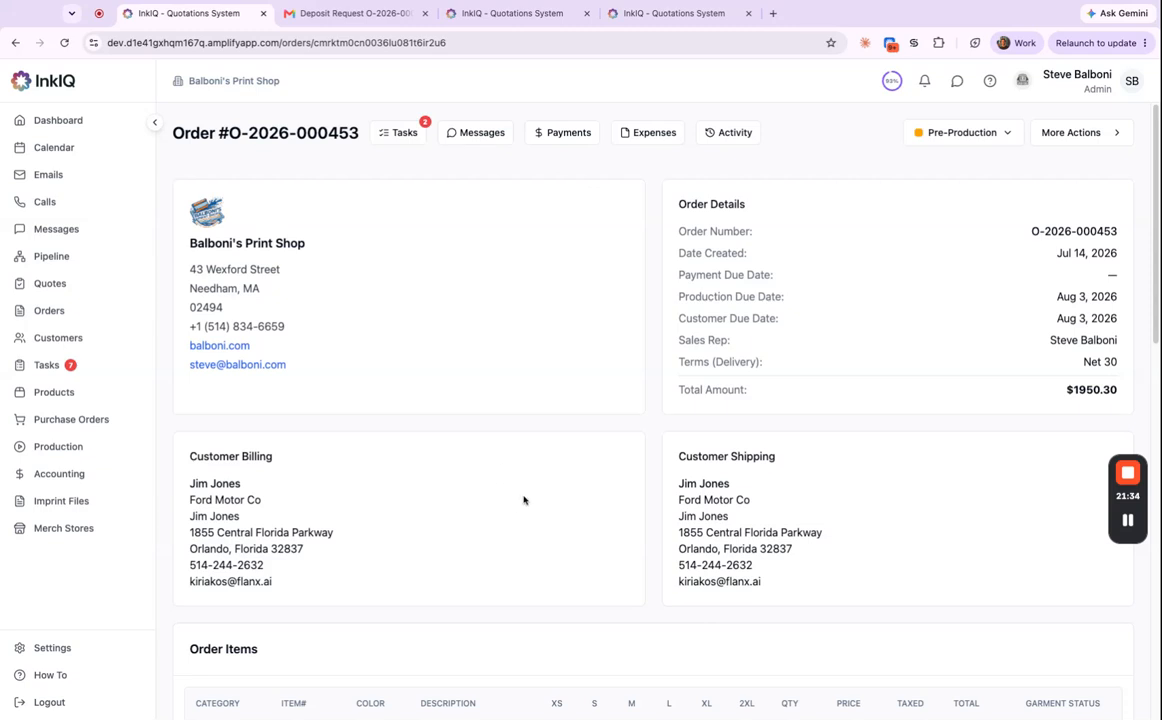
pyautogui.scroll(-3, 519, 504)
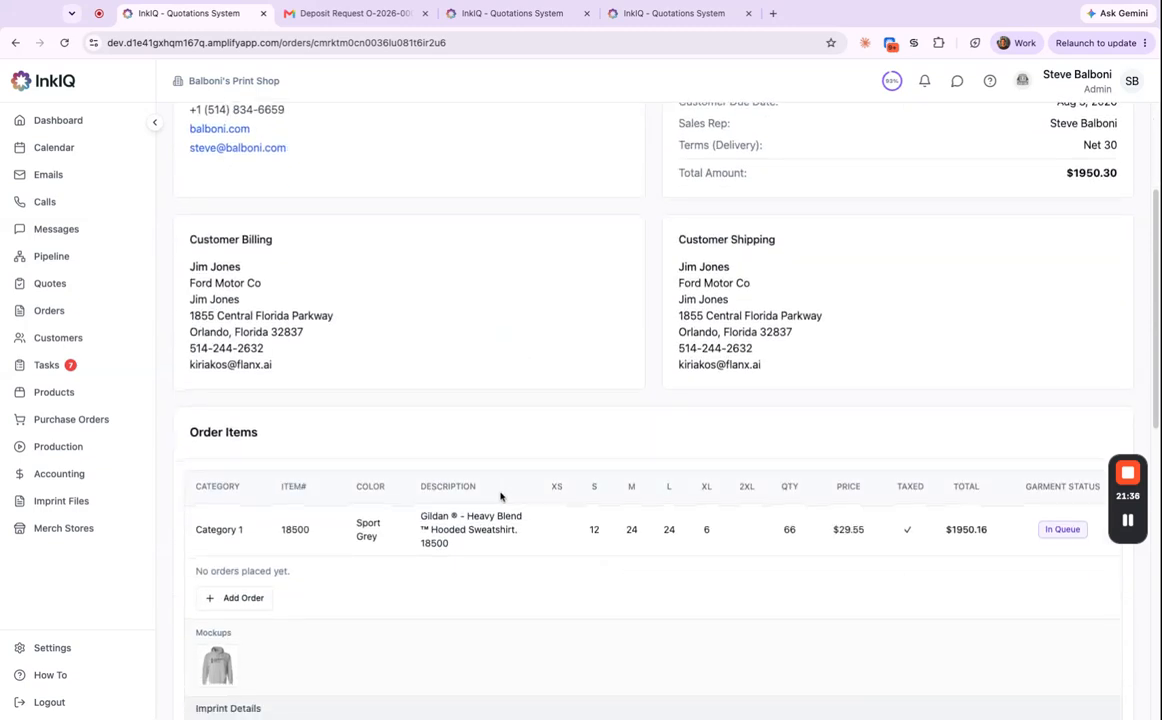
pyautogui.click(80, 401)
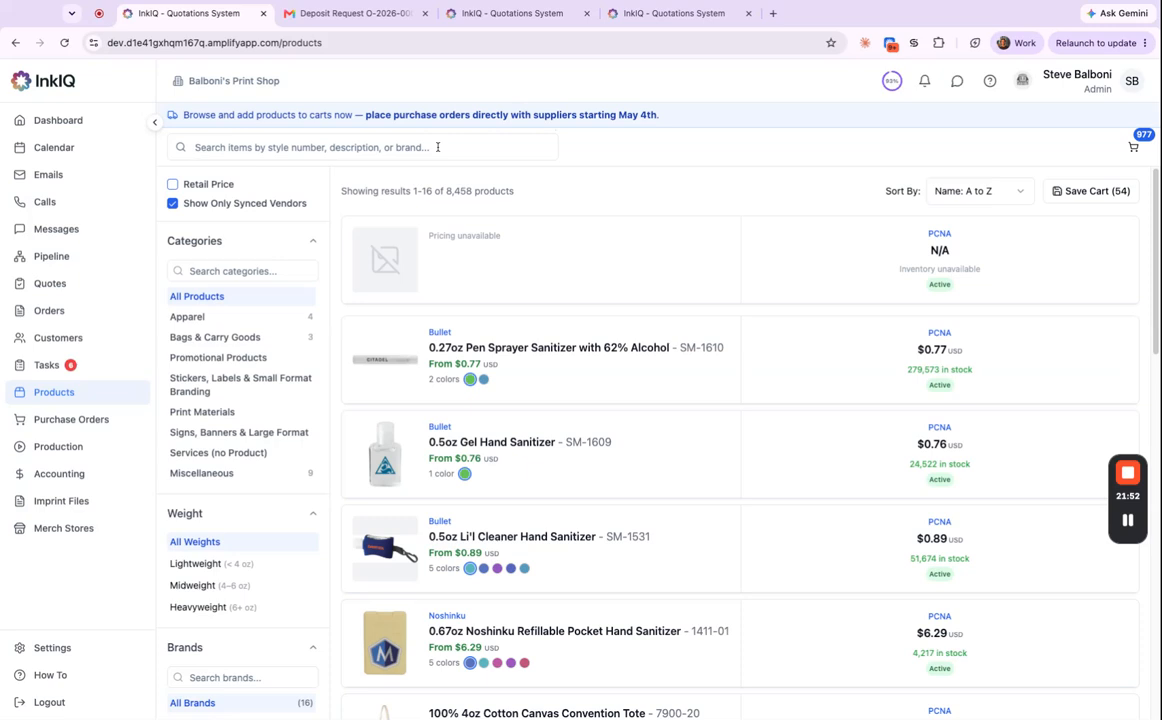
# Search products for 18500, view SanMar stock for the Black hoodie, then reopen the sweatshirt order.
pyautogui.click(437, 147)
pyautogui.write('18')
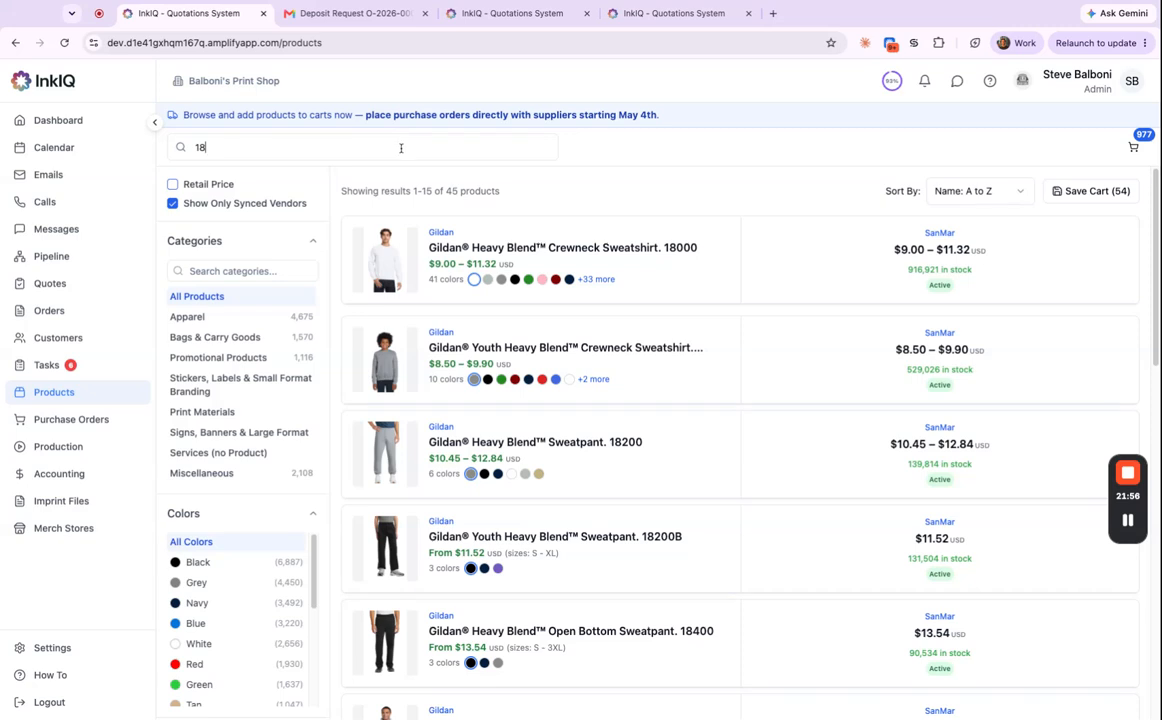
pyautogui.write('500')
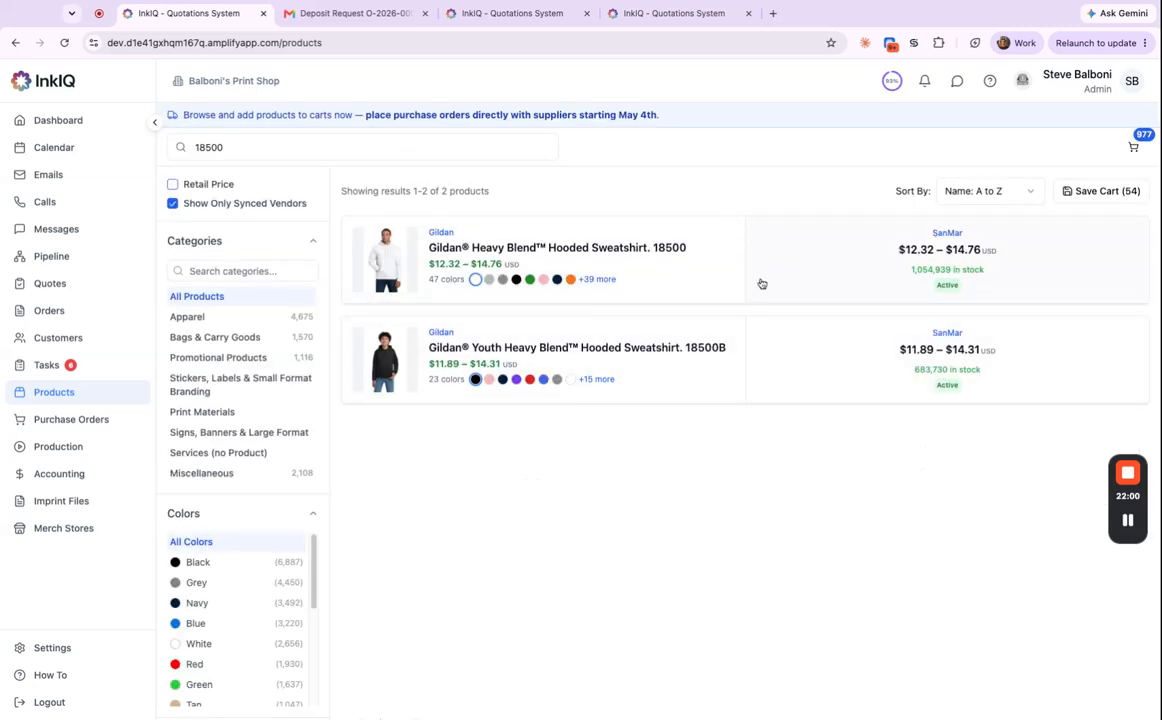
pyautogui.click(963, 262)
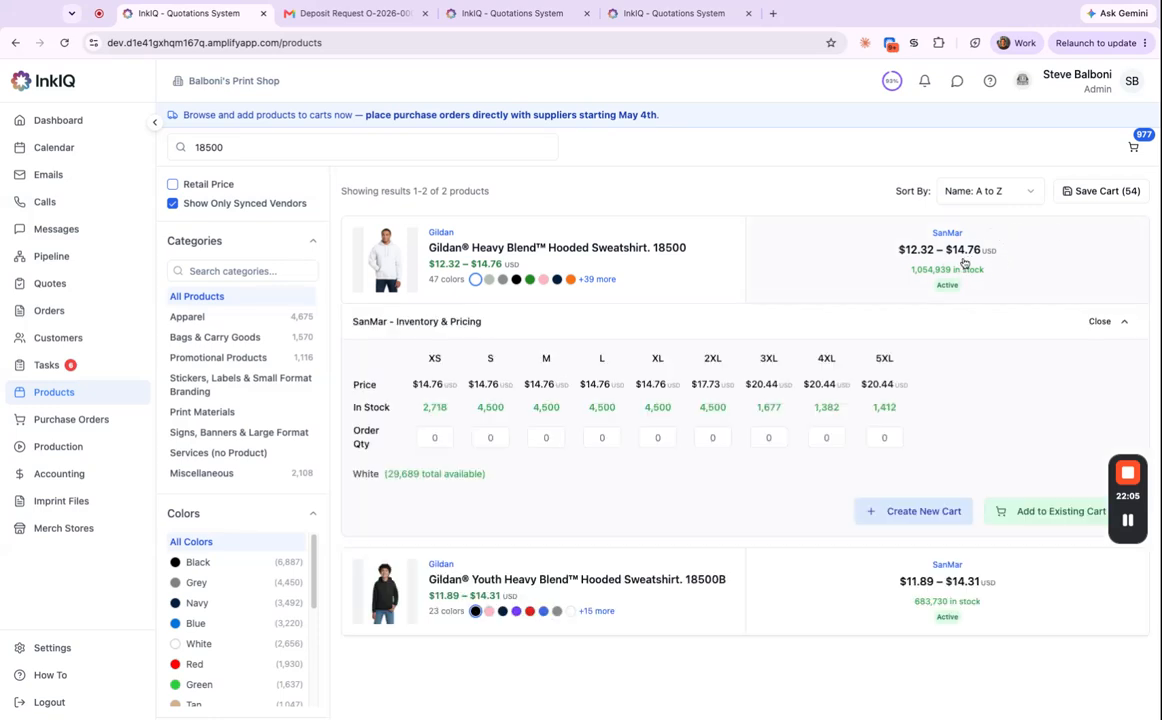
pyautogui.click(594, 280)
pyautogui.click(517, 281)
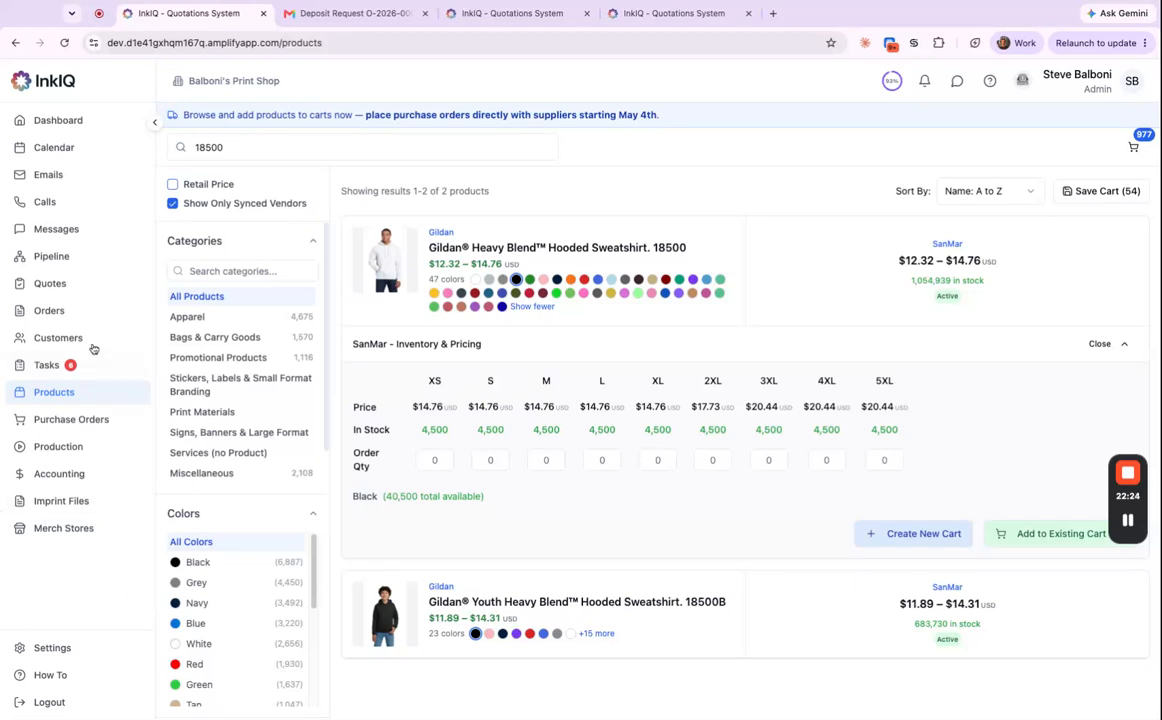
pyautogui.click(80, 312)
pyautogui.click(475, 425)
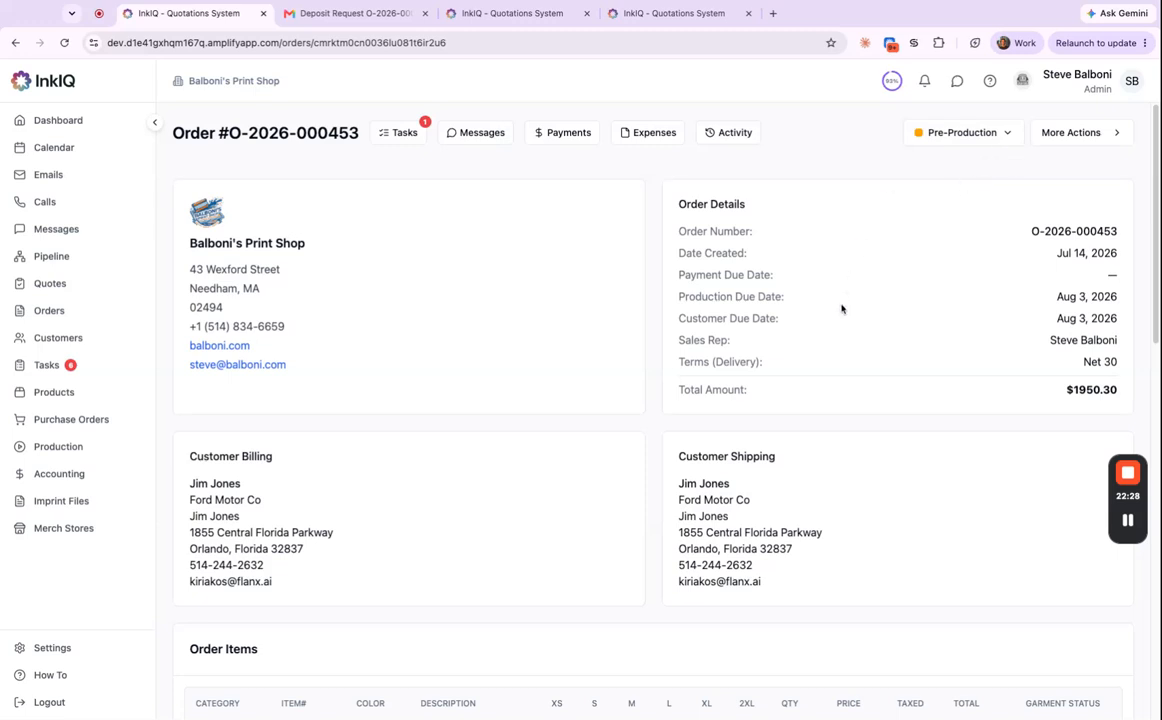
# Open the order's further-actions menu and close it without choosing anything.
pyautogui.scroll(-3, 842, 309)
pyautogui.scroll(3, 842, 309)
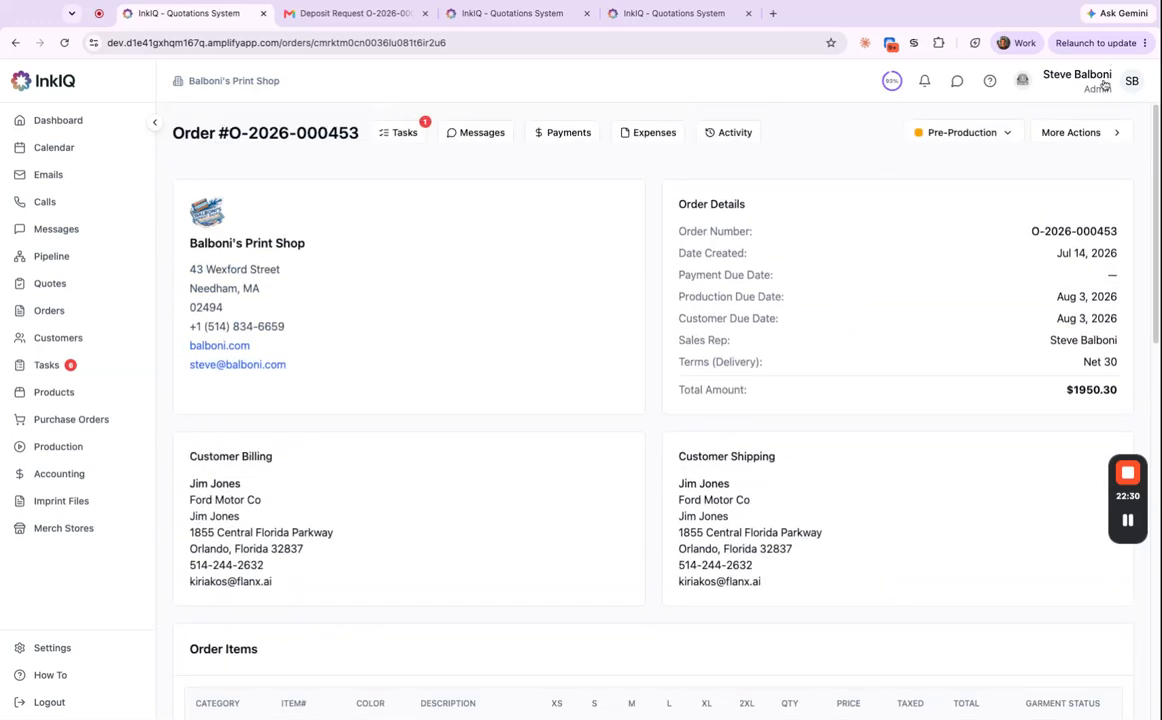
pyautogui.click(1076, 136)
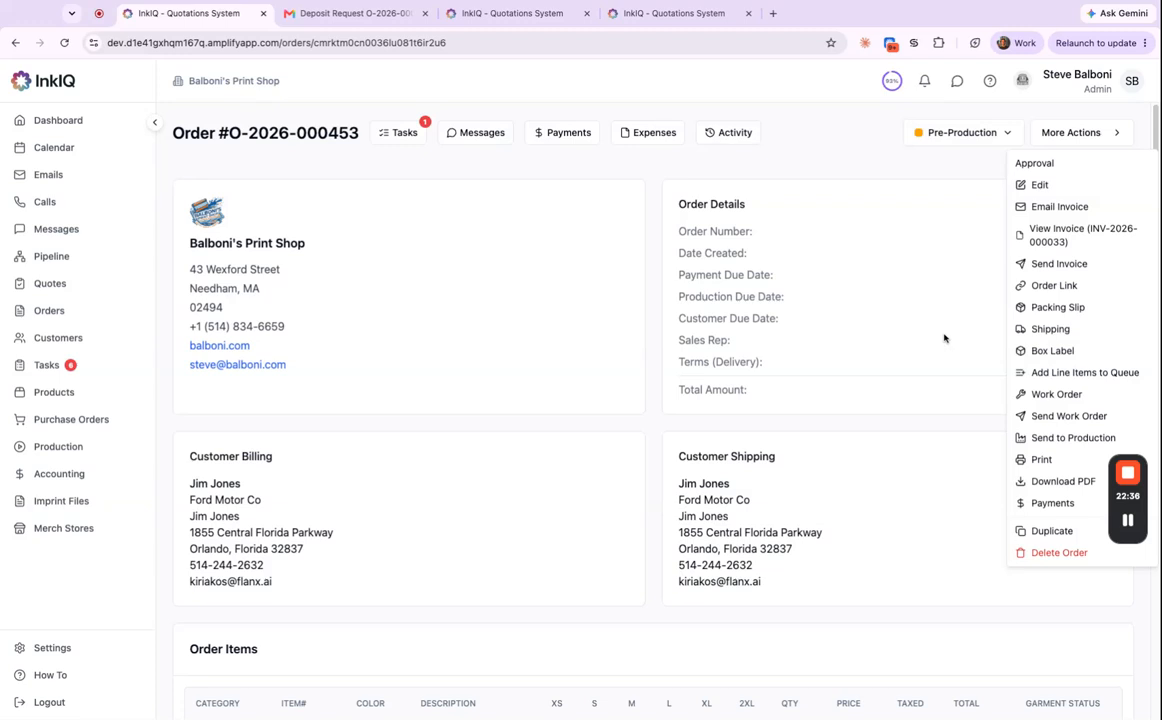
pyautogui.click(911, 336)
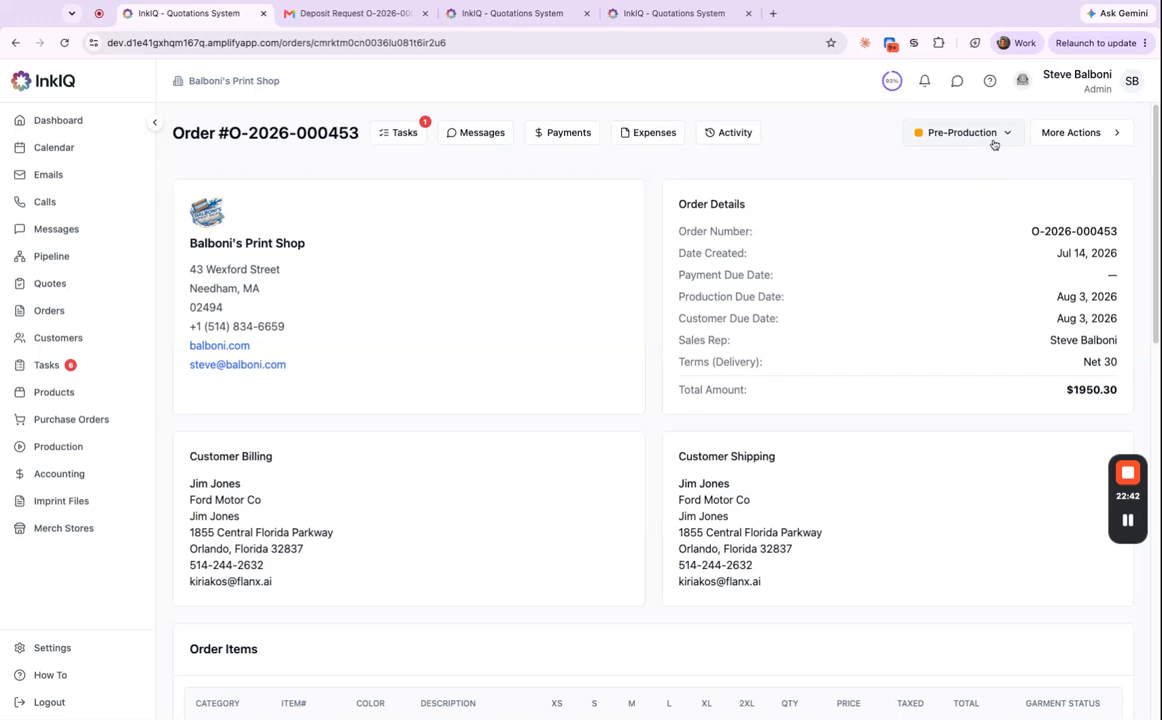
# Review the item's size quantities and In Queue garment status, then go to Purchase Orders.
pyautogui.scroll(-1, 615, 448)
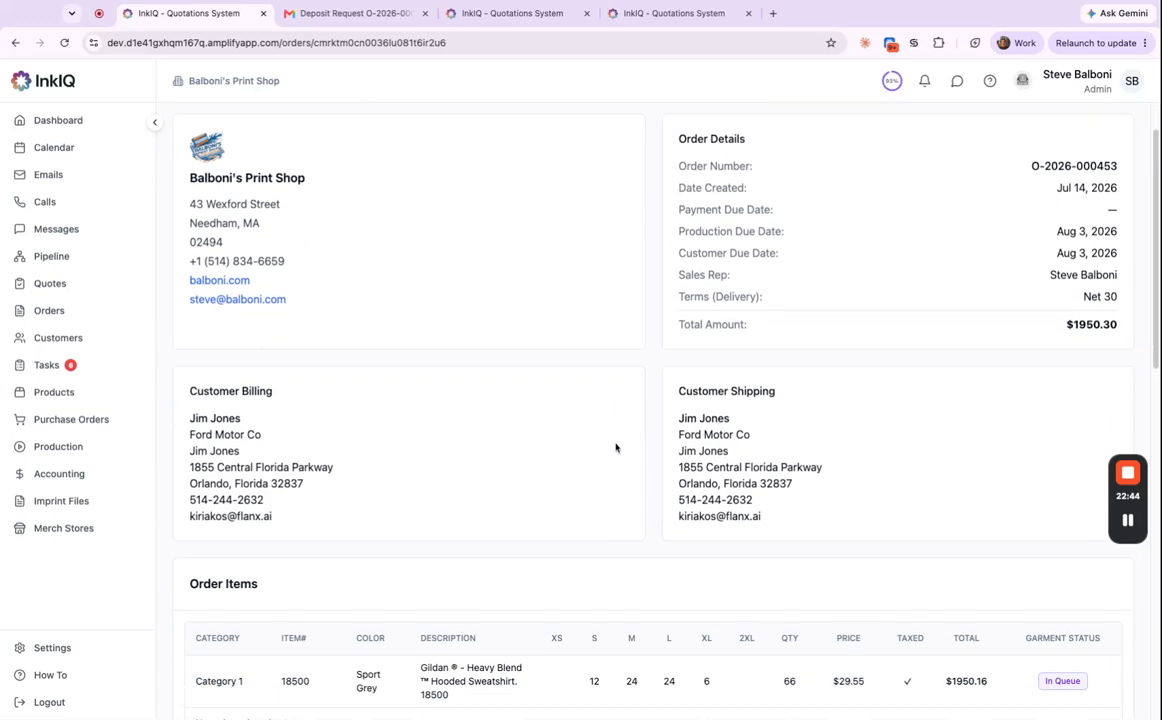
pyautogui.scroll(-2, 615, 448)
pyautogui.moveTo(583, 577); pyautogui.dragTo(678, 573)
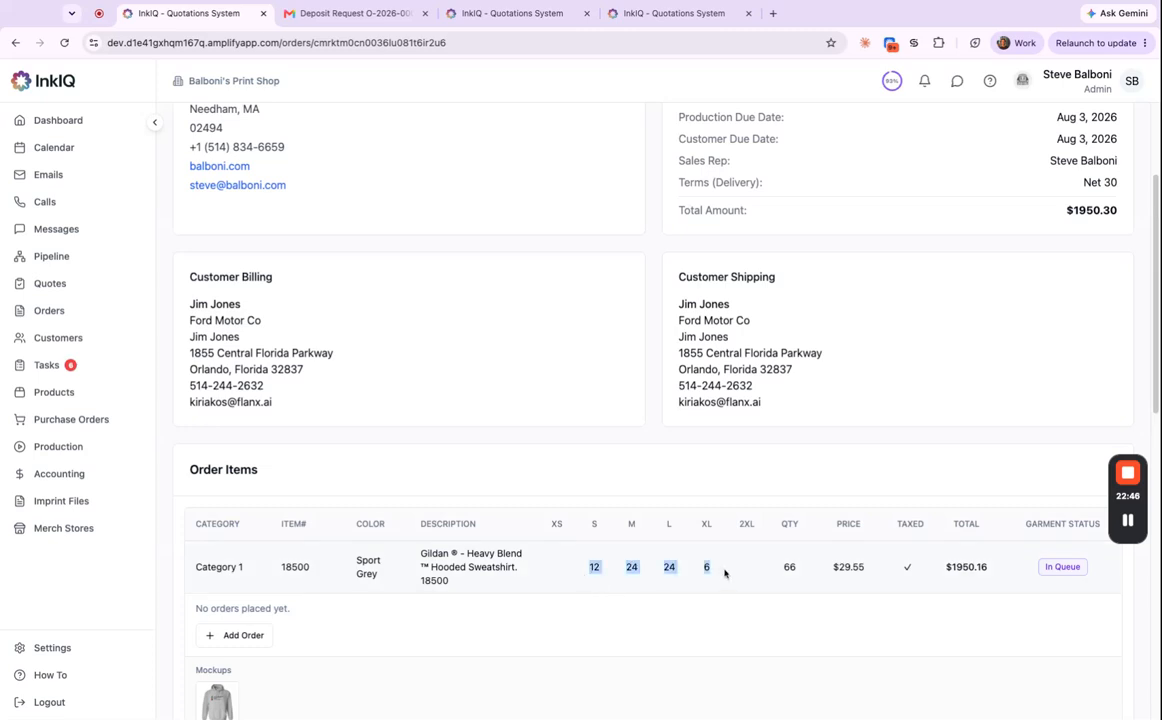
pyautogui.click(698, 428)
pyautogui.scroll(-1, 827, 529)
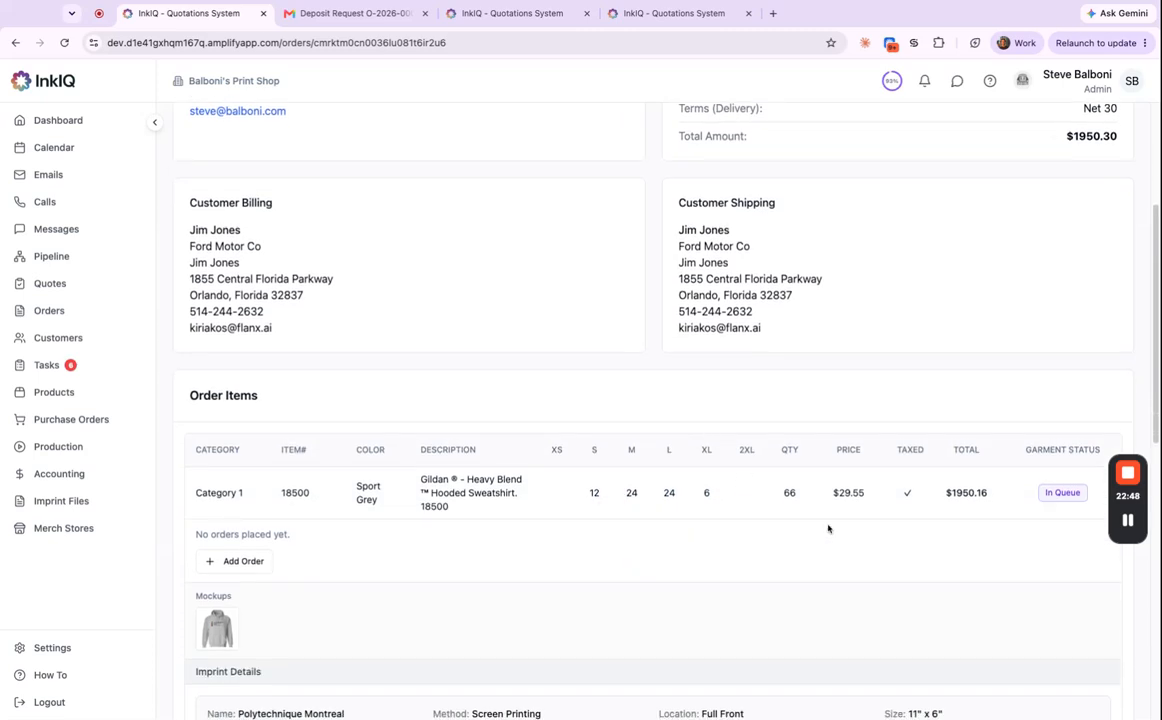
pyautogui.click(1072, 498)
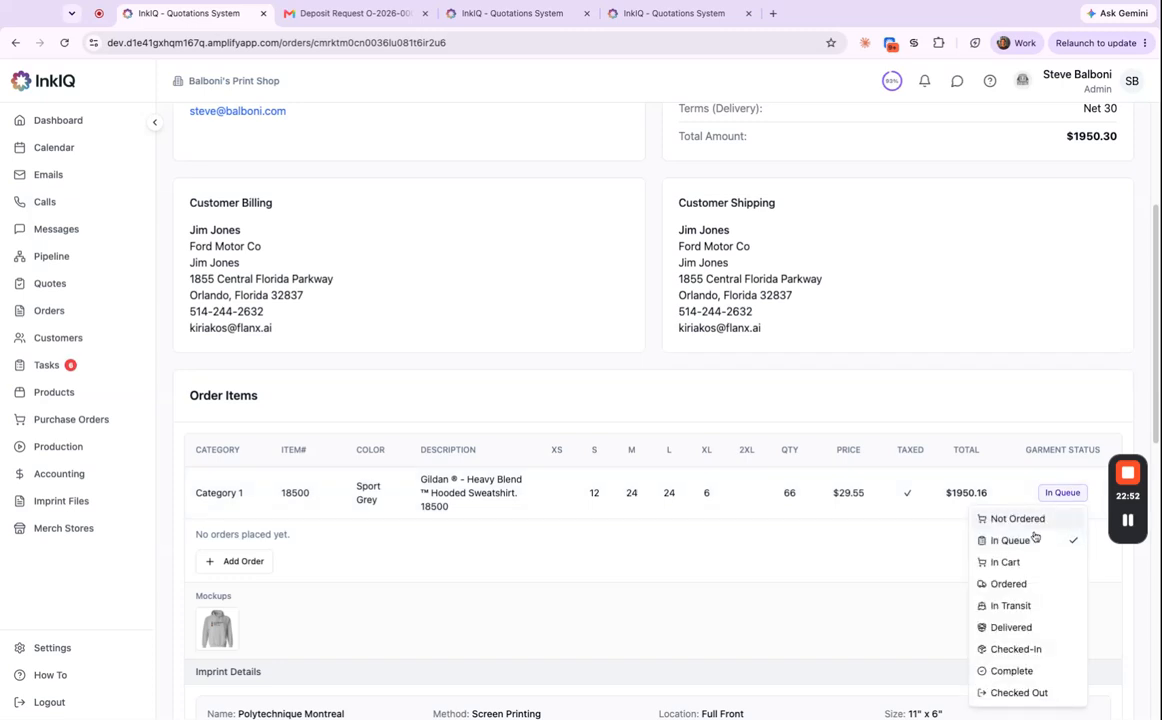
pyautogui.click(993, 381)
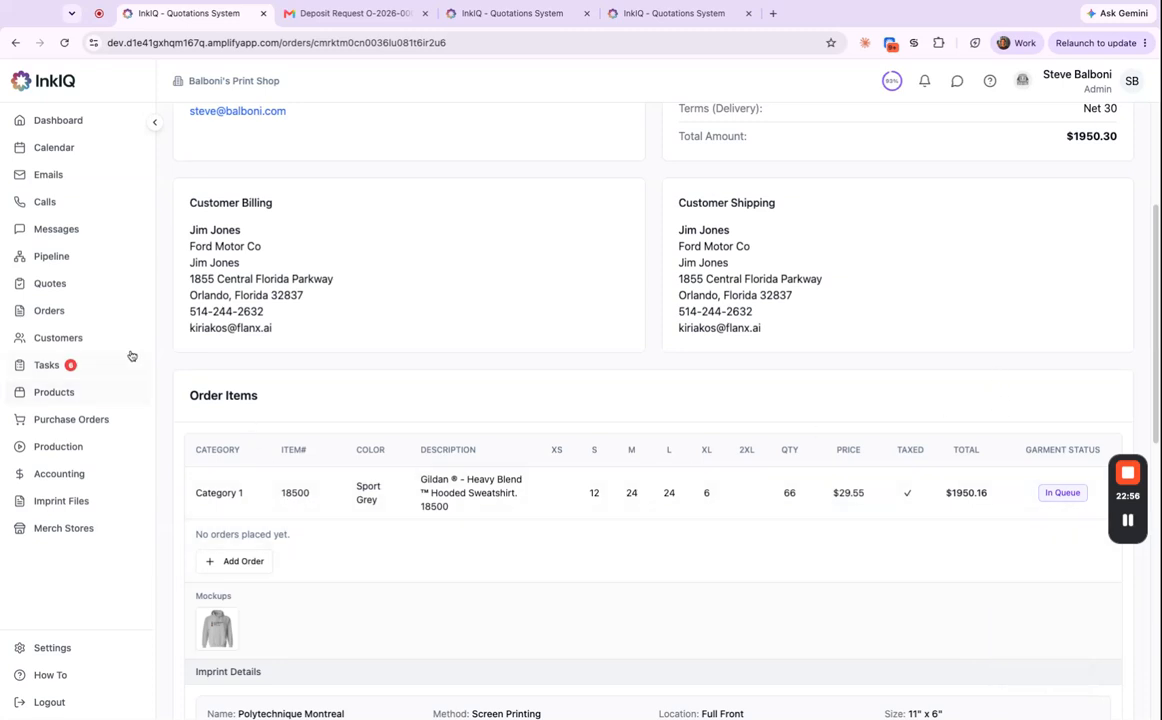
pyautogui.click(88, 425)
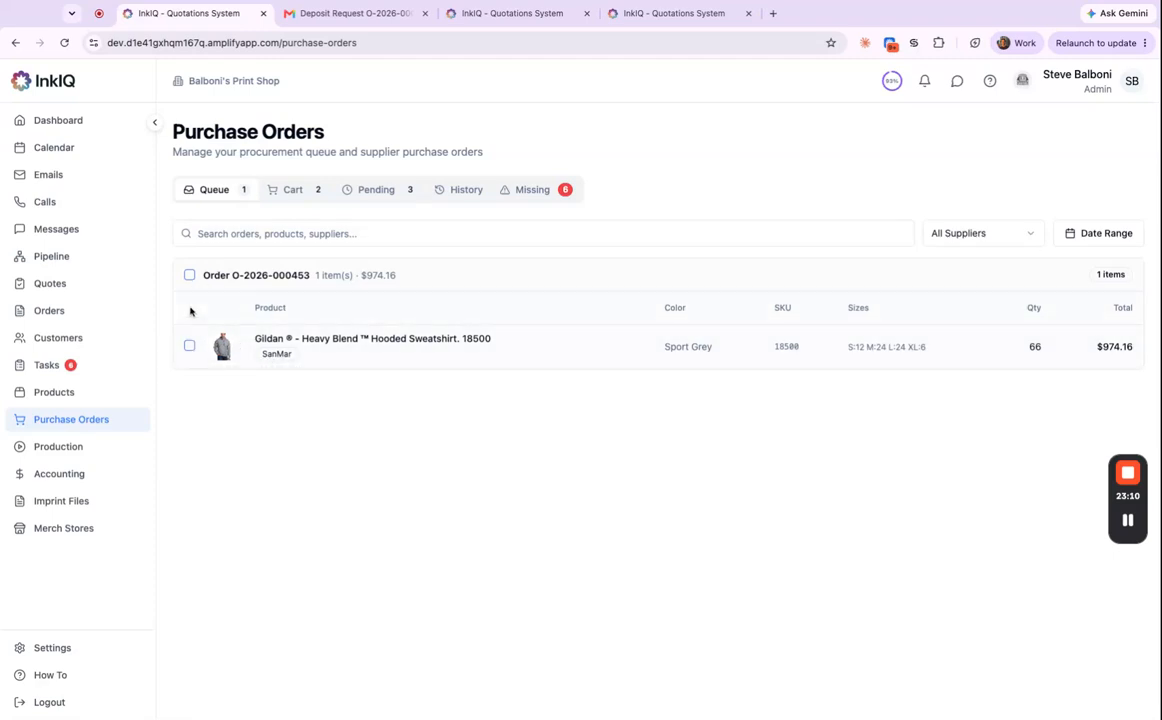
pyautogui.click(189, 275)
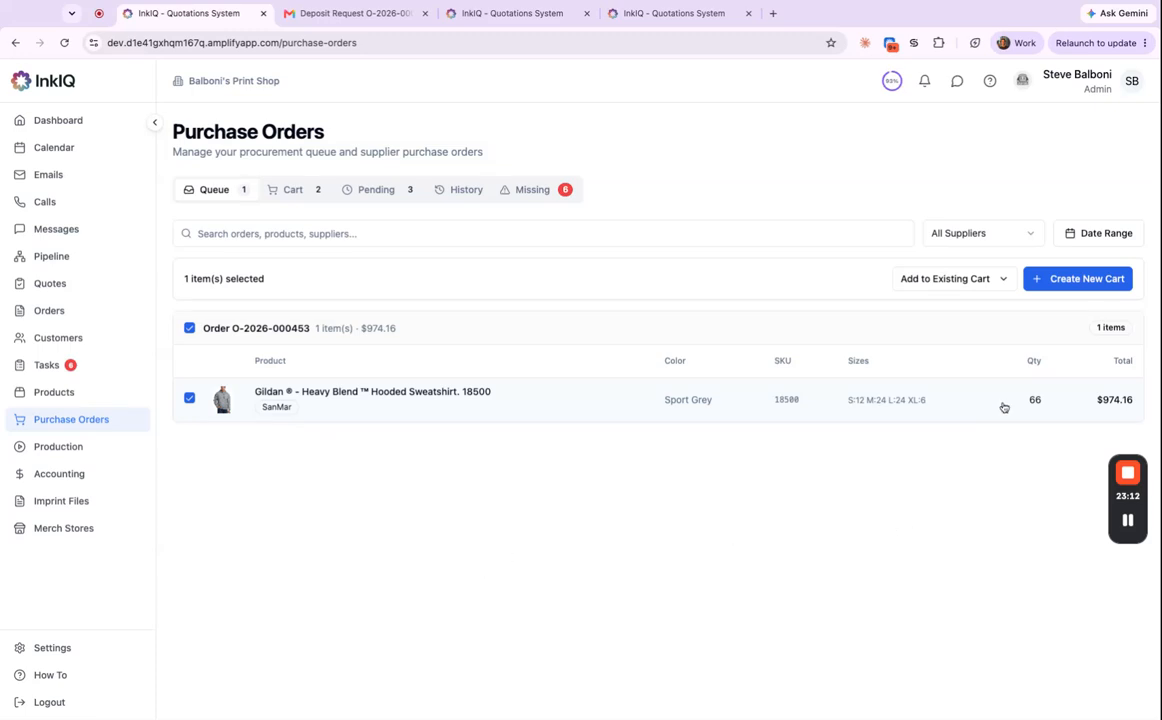
pyautogui.click(981, 287)
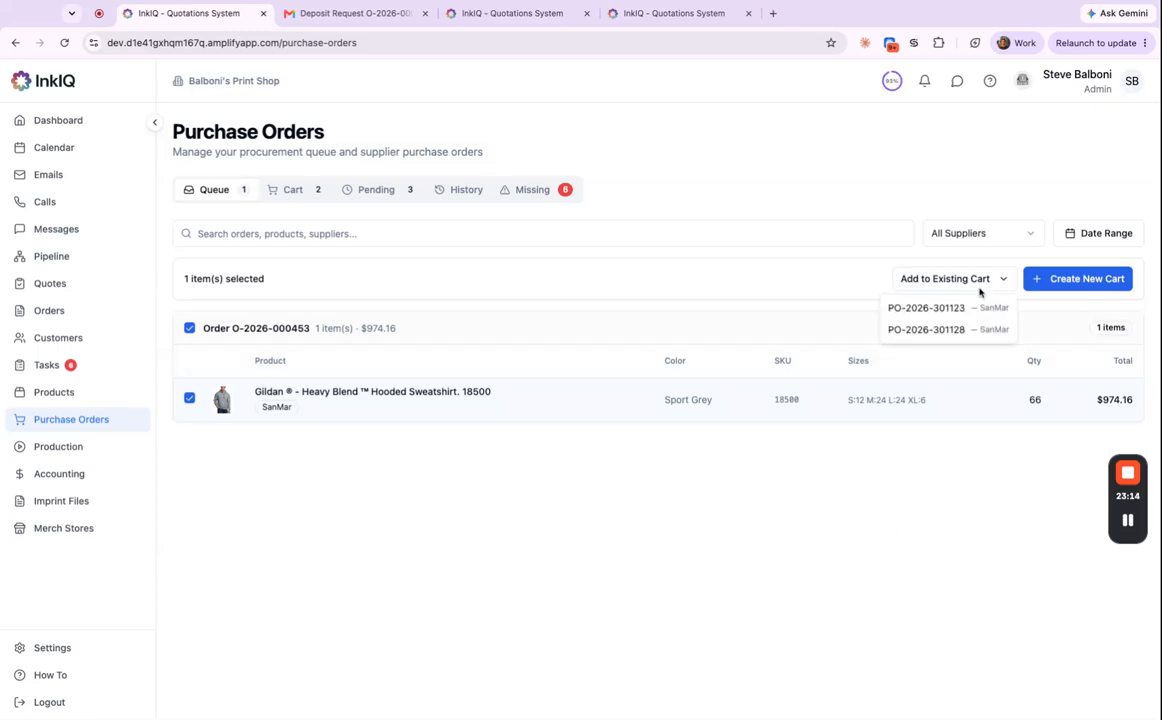
pyautogui.click(1047, 261)
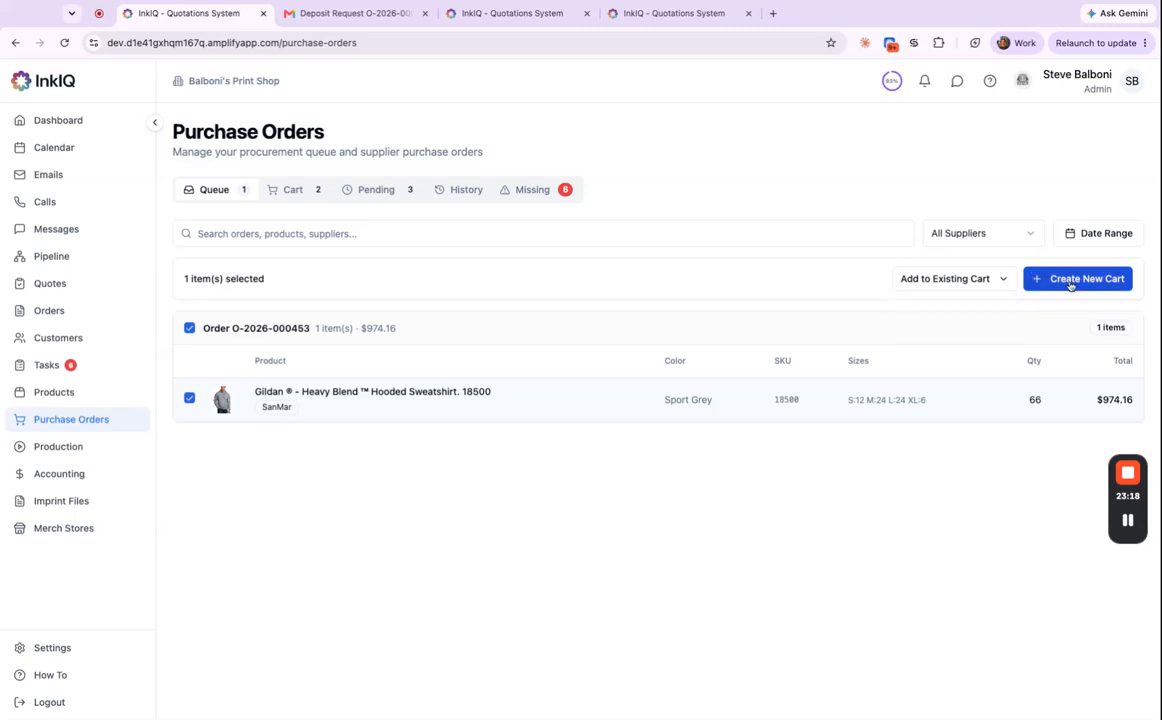
pyautogui.click(1069, 281)
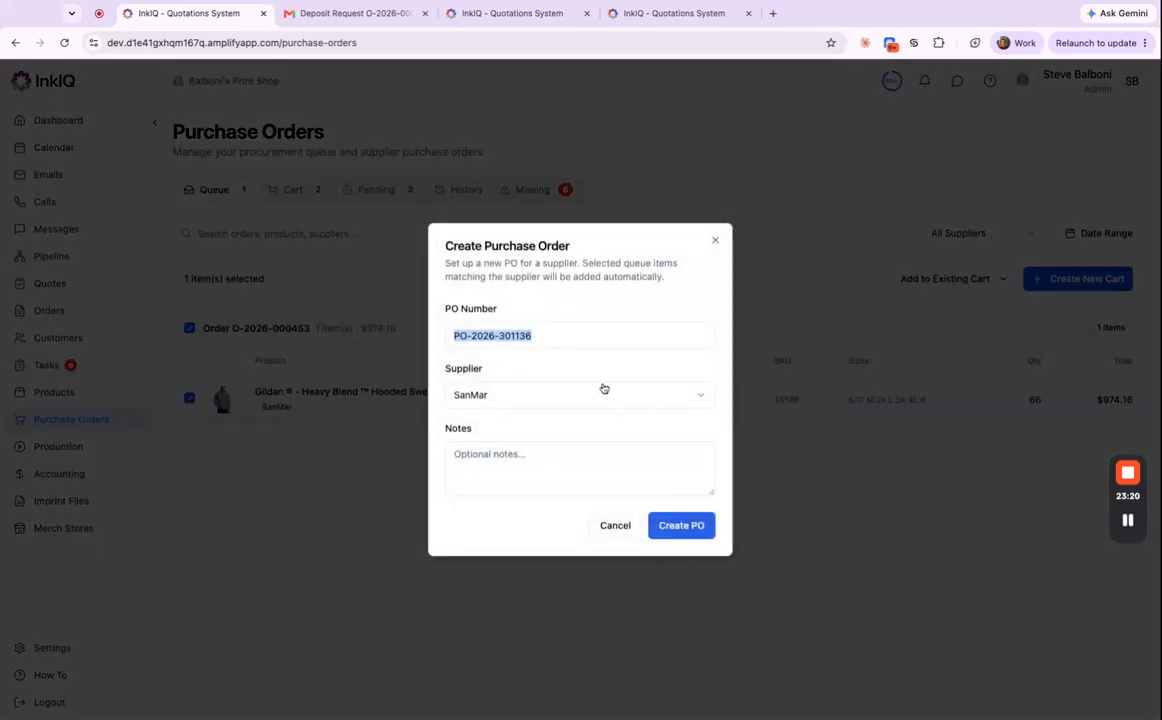
pyautogui.click(679, 529)
pyautogui.scroll(-5, 461, 559)
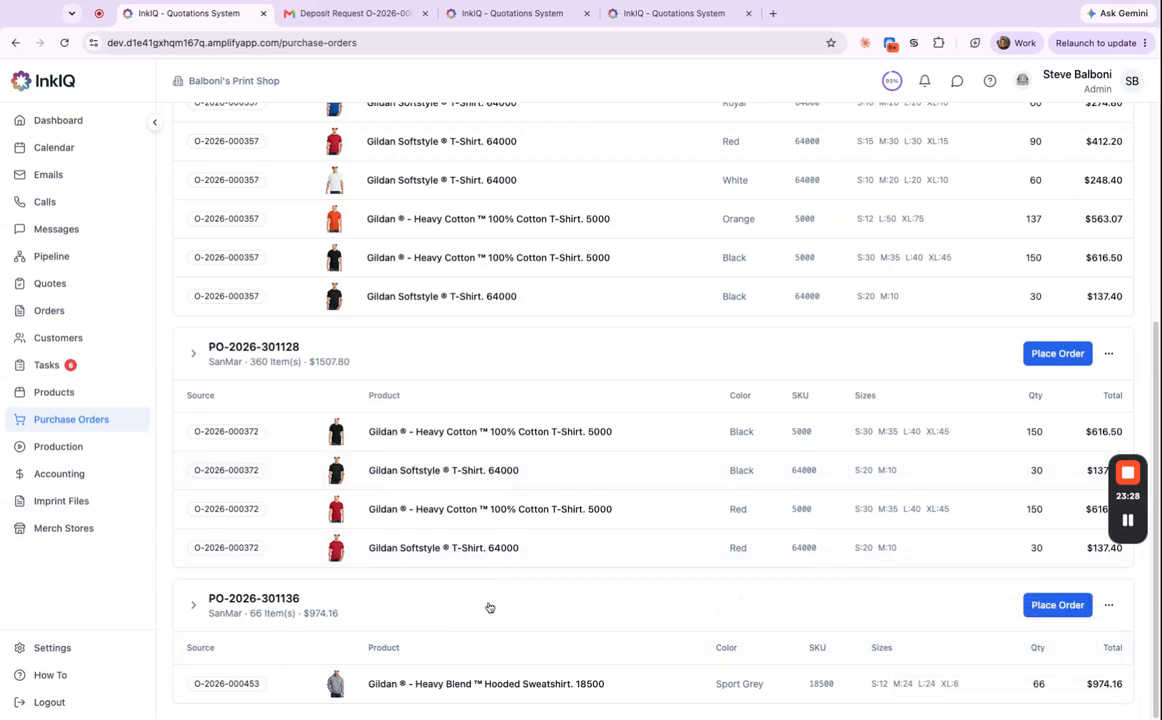
pyautogui.scroll(-5, 491, 658)
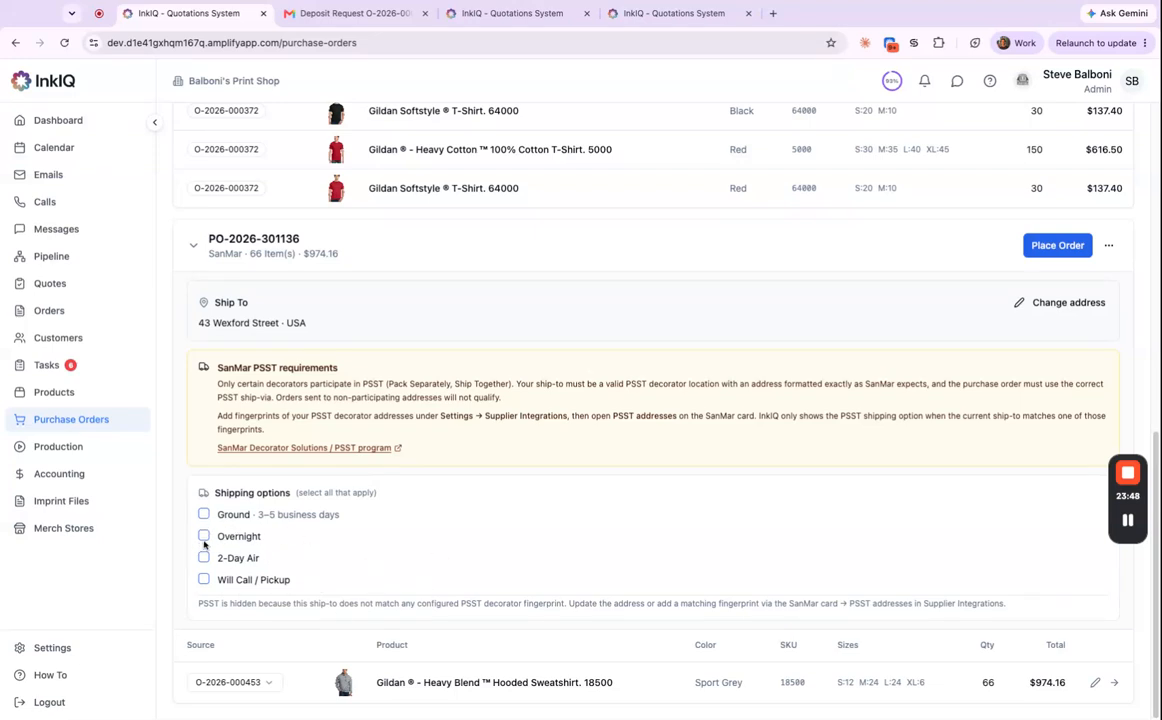
pyautogui.click(1058, 246)
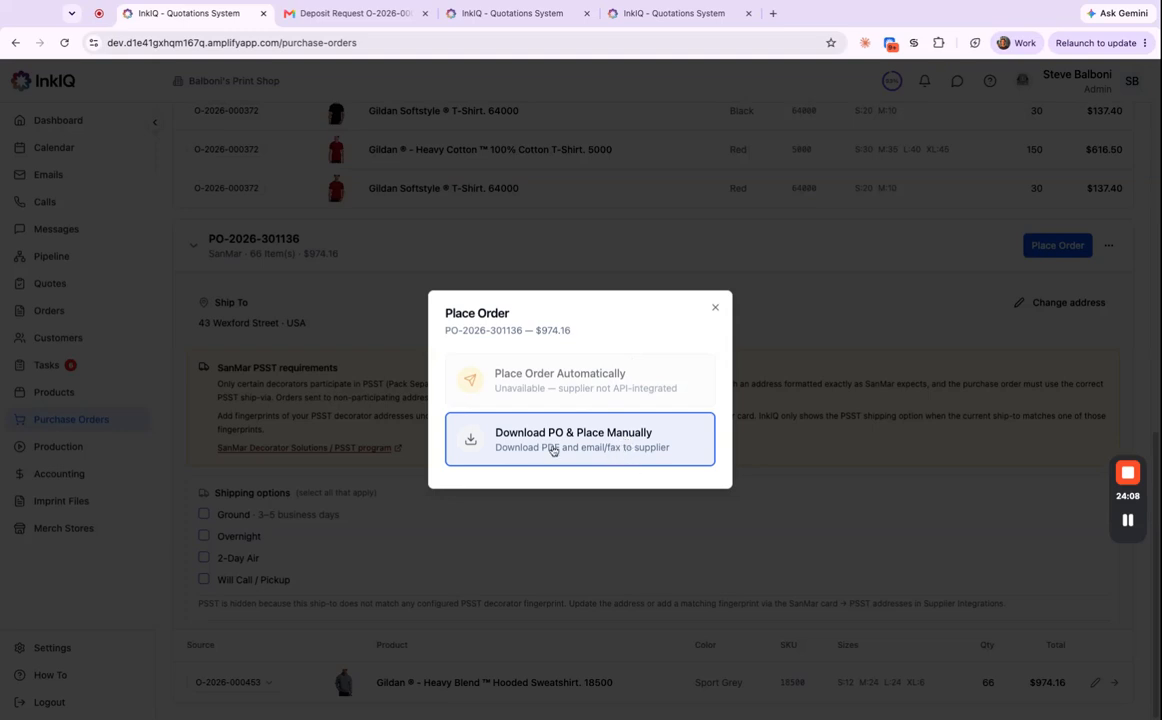
pyautogui.click(613, 450)
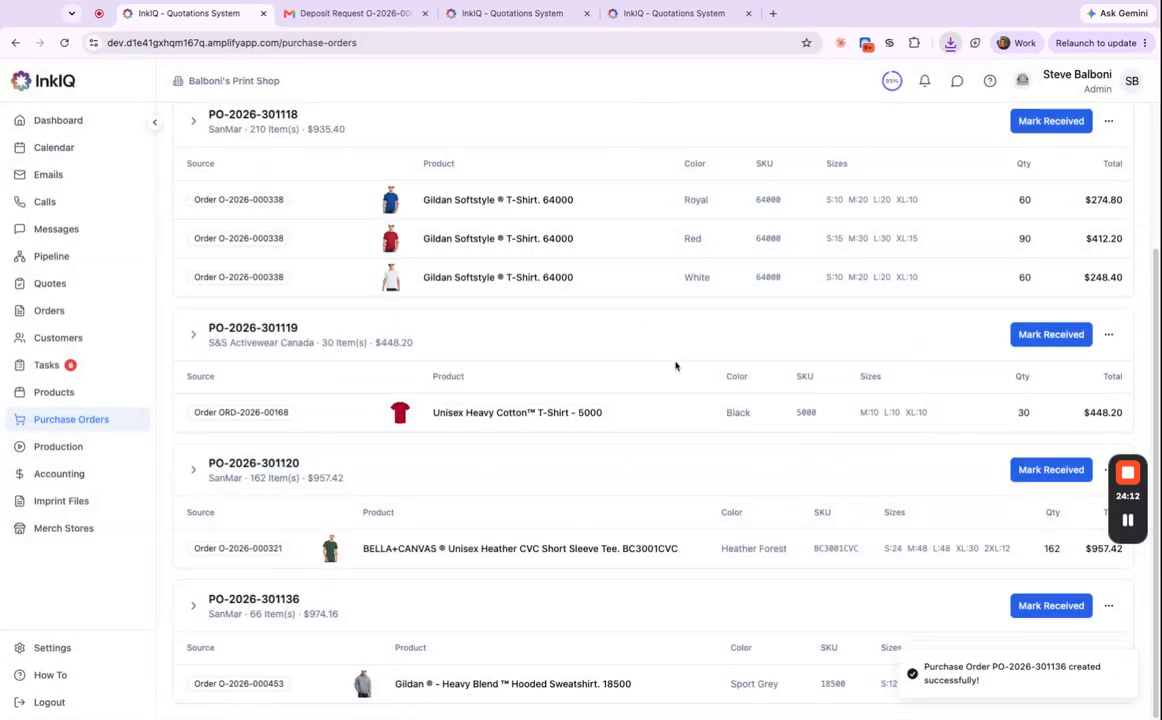
pyautogui.scroll(3, 668, 359)
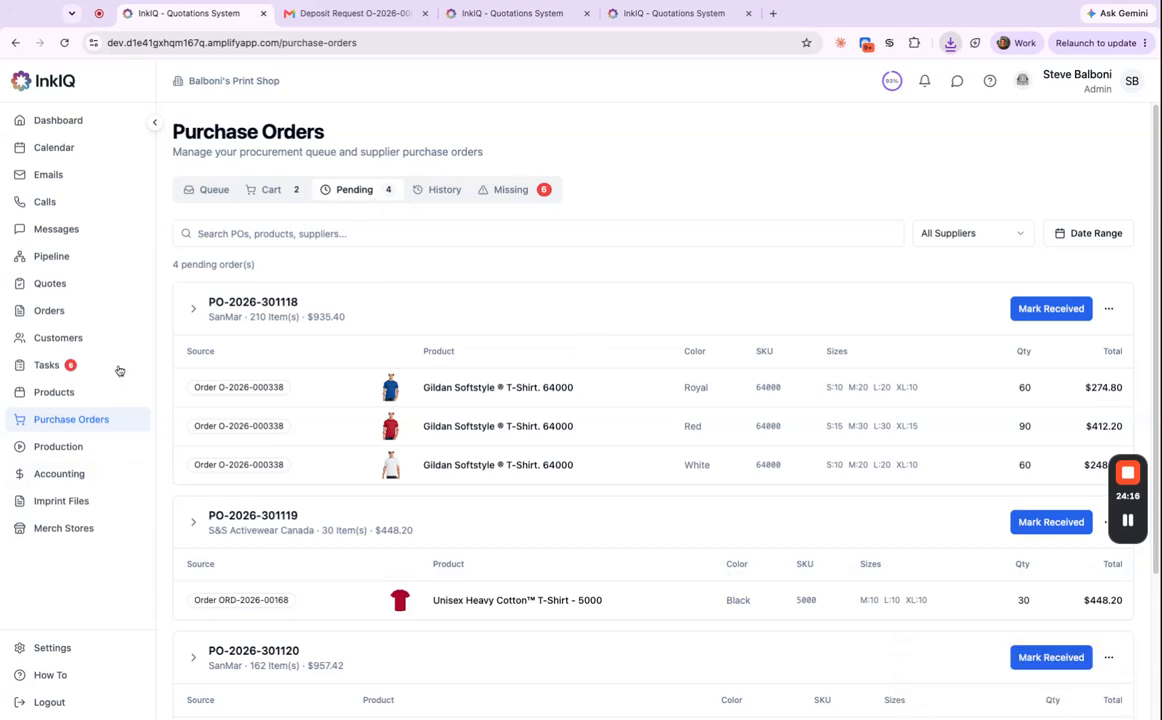
pyautogui.click(75, 310)
pyautogui.click(553, 423)
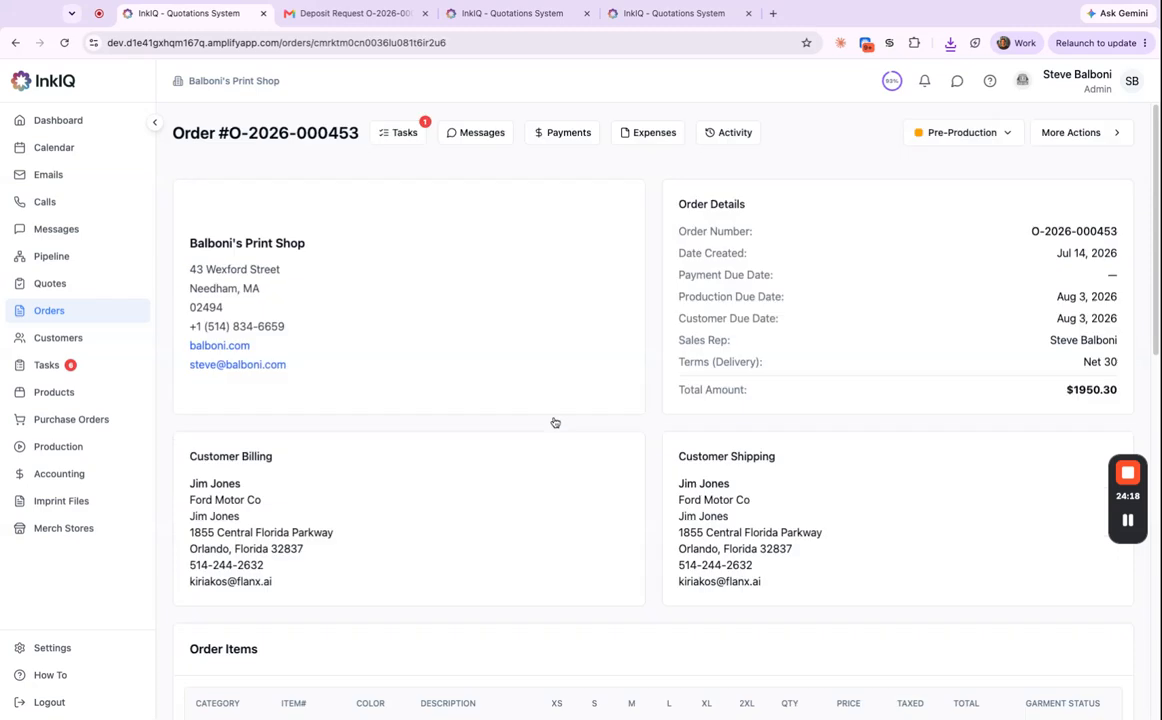
pyautogui.scroll(-5, 820, 557)
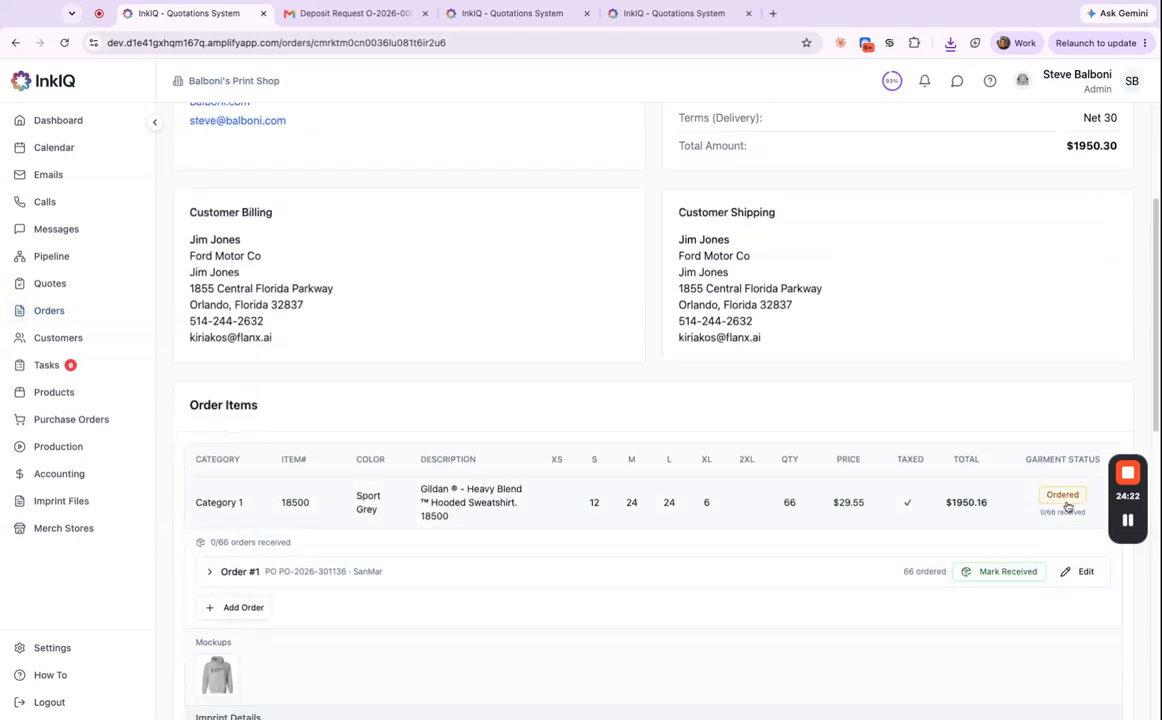
pyautogui.click(207, 576)
pyautogui.scroll(-5, 422, 571)
pyautogui.scroll(1, 422, 508)
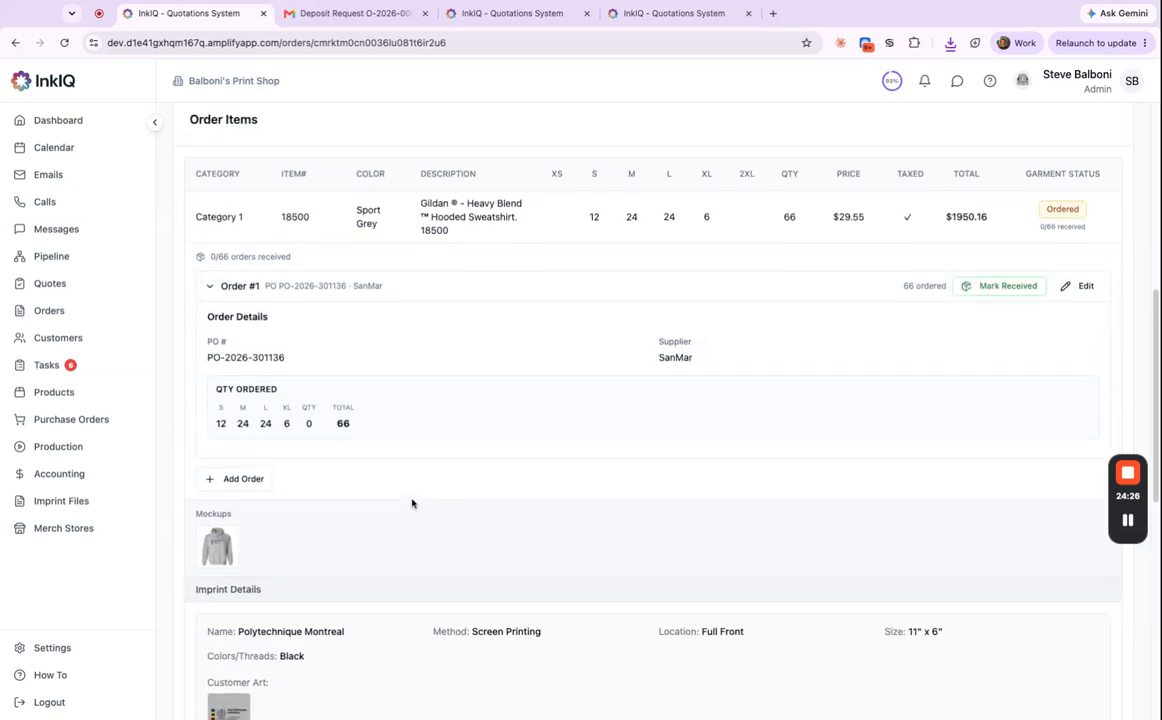
pyautogui.tripleClick(297, 366)
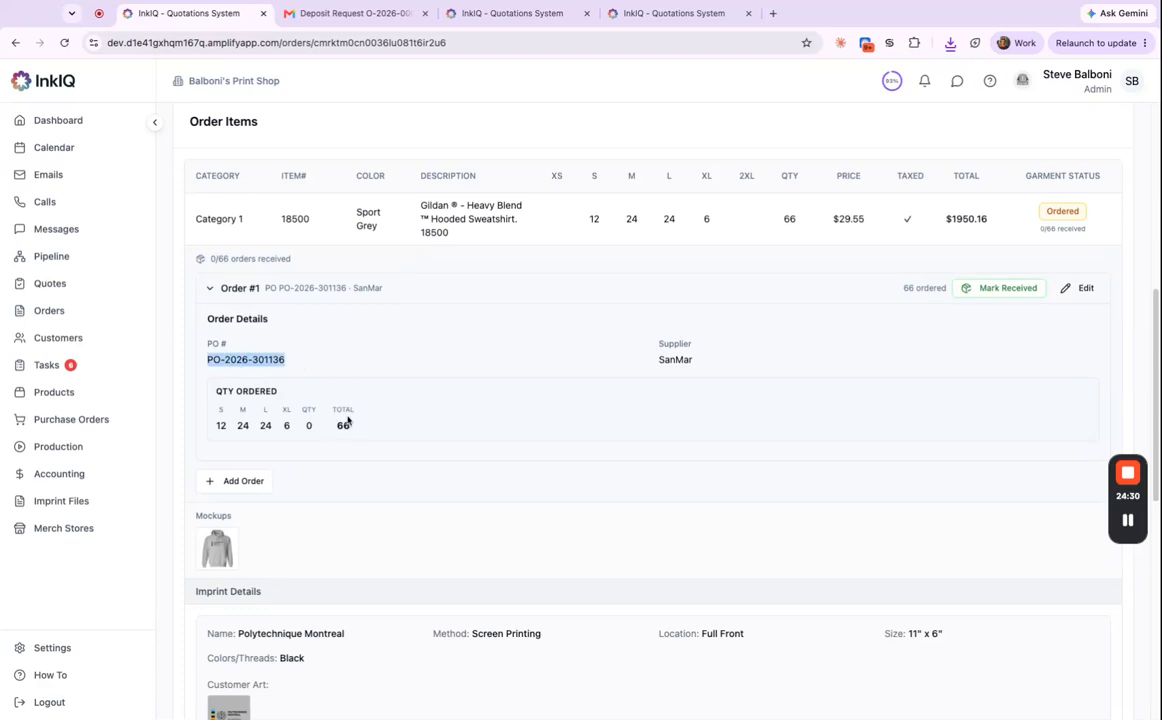
pyautogui.moveTo(237, 426); pyautogui.dragTo(368, 428)
pyautogui.doubleClick(697, 360)
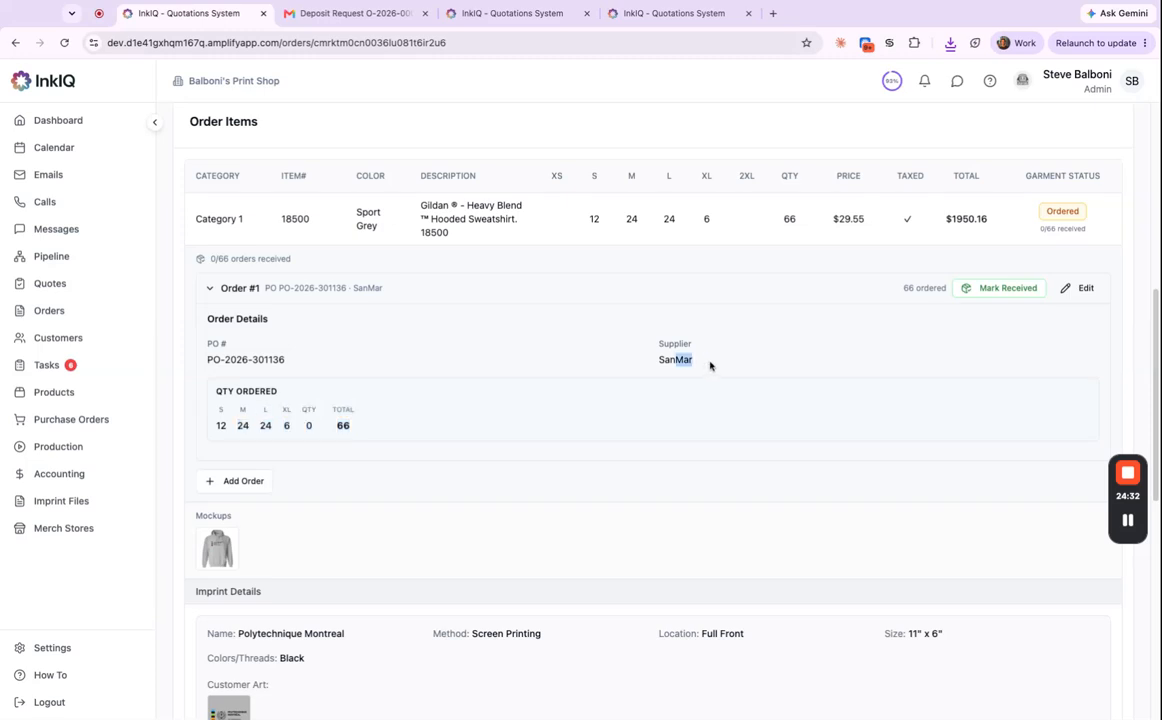
pyautogui.click(210, 291)
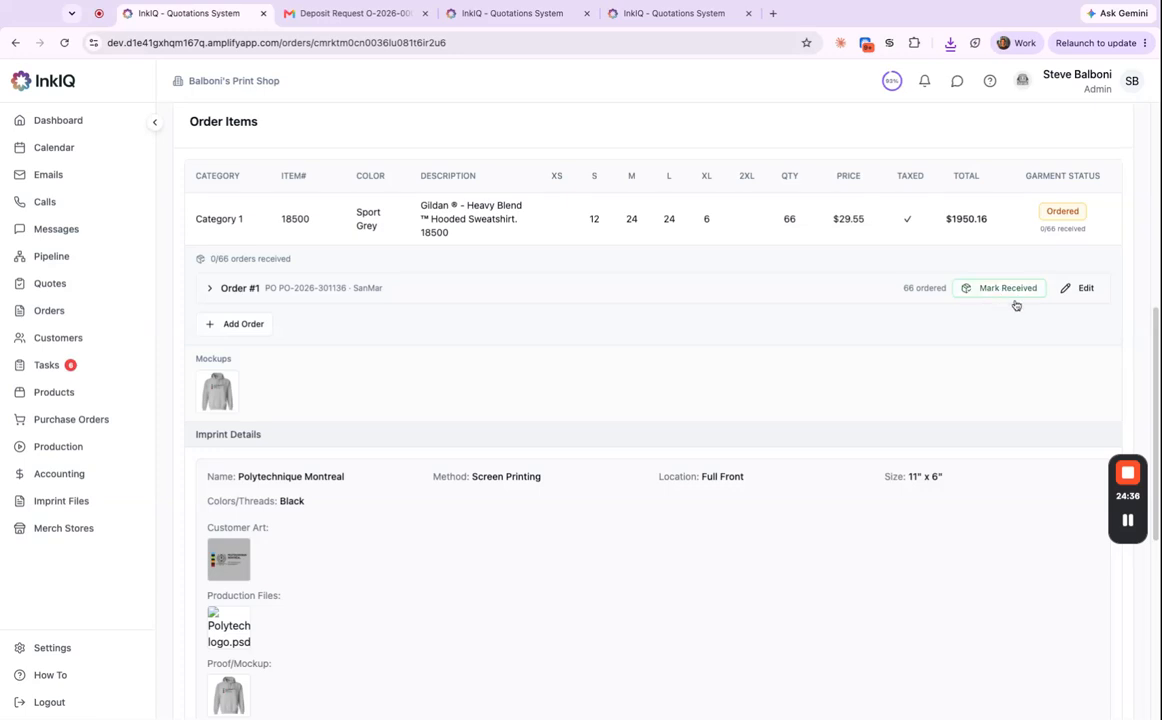
pyautogui.click(80, 422)
pyautogui.click(348, 185)
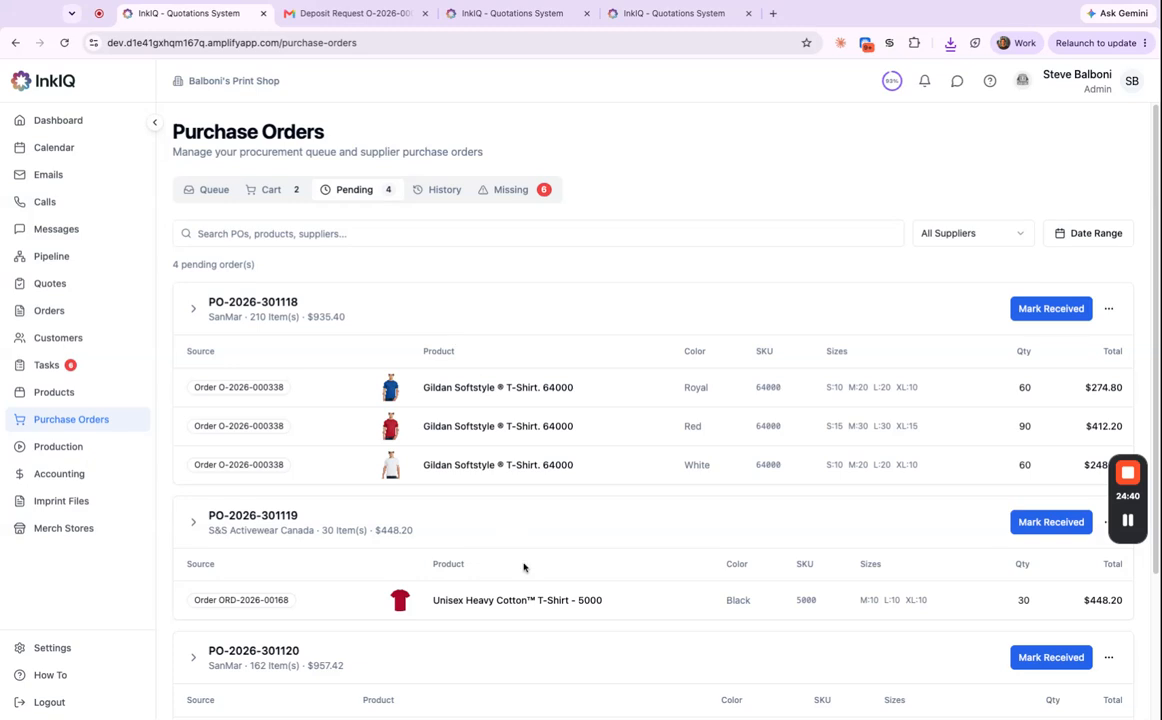
pyautogui.scroll(-2, 523, 567)
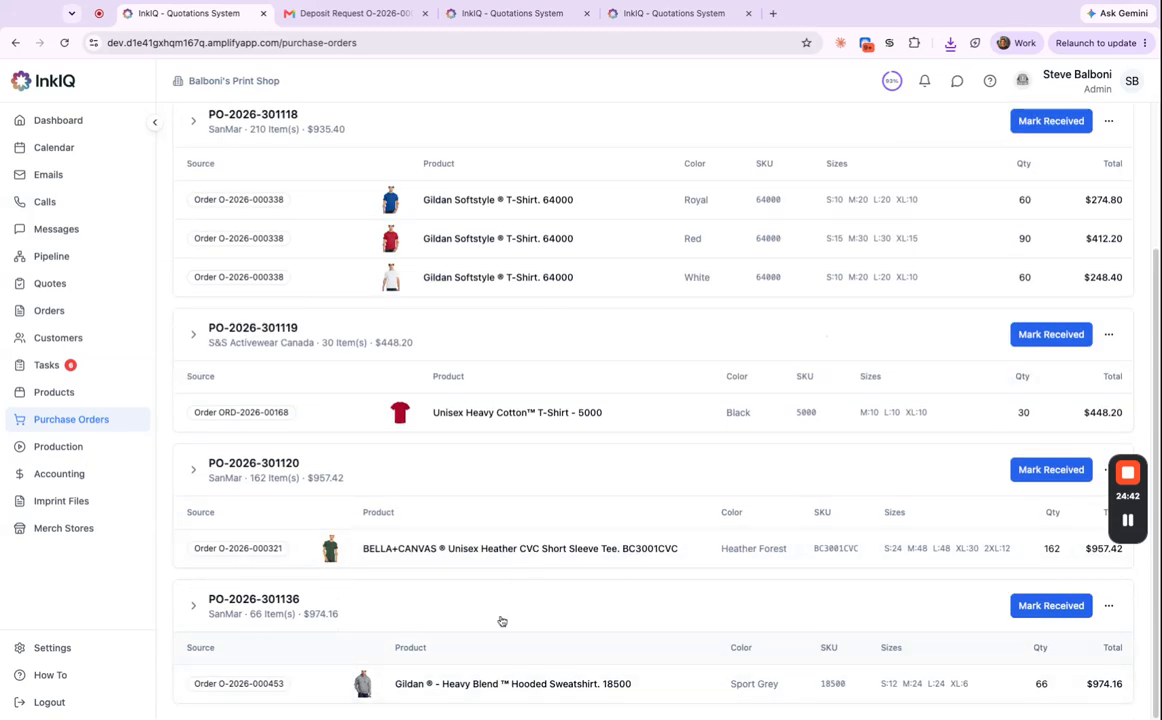
pyautogui.click(1050, 606)
pyautogui.click(470, 424)
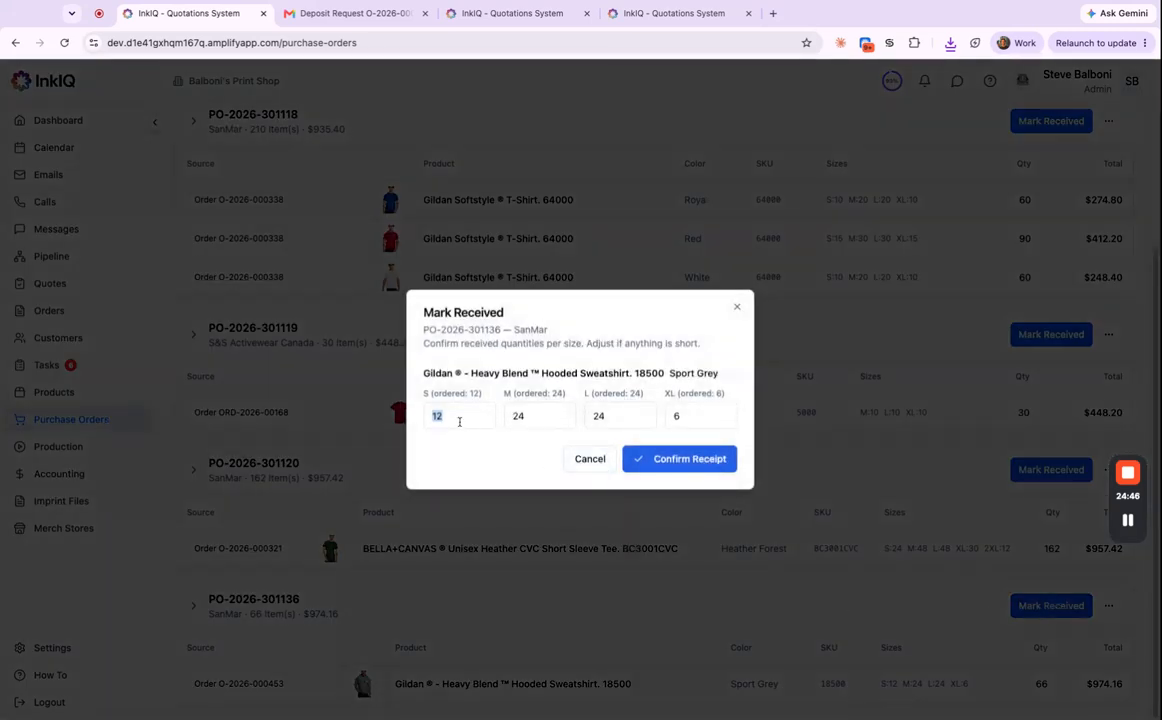
pyautogui.click(703, 418)
pyautogui.write('5')
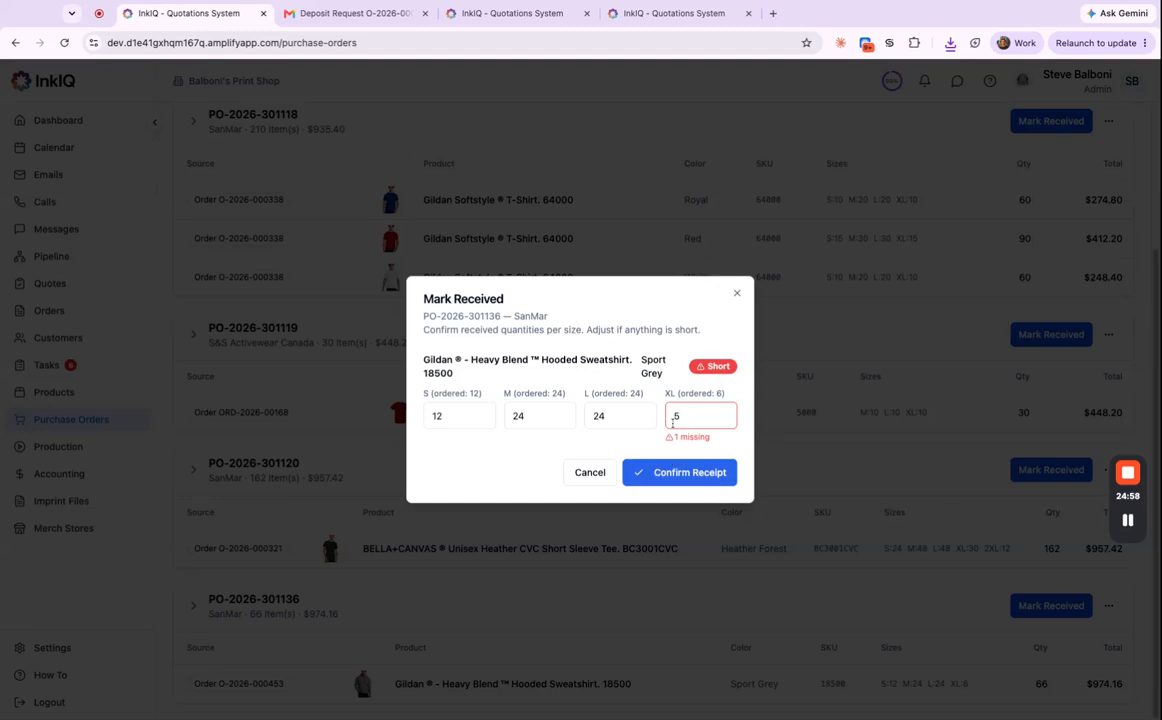
pyautogui.click(700, 472)
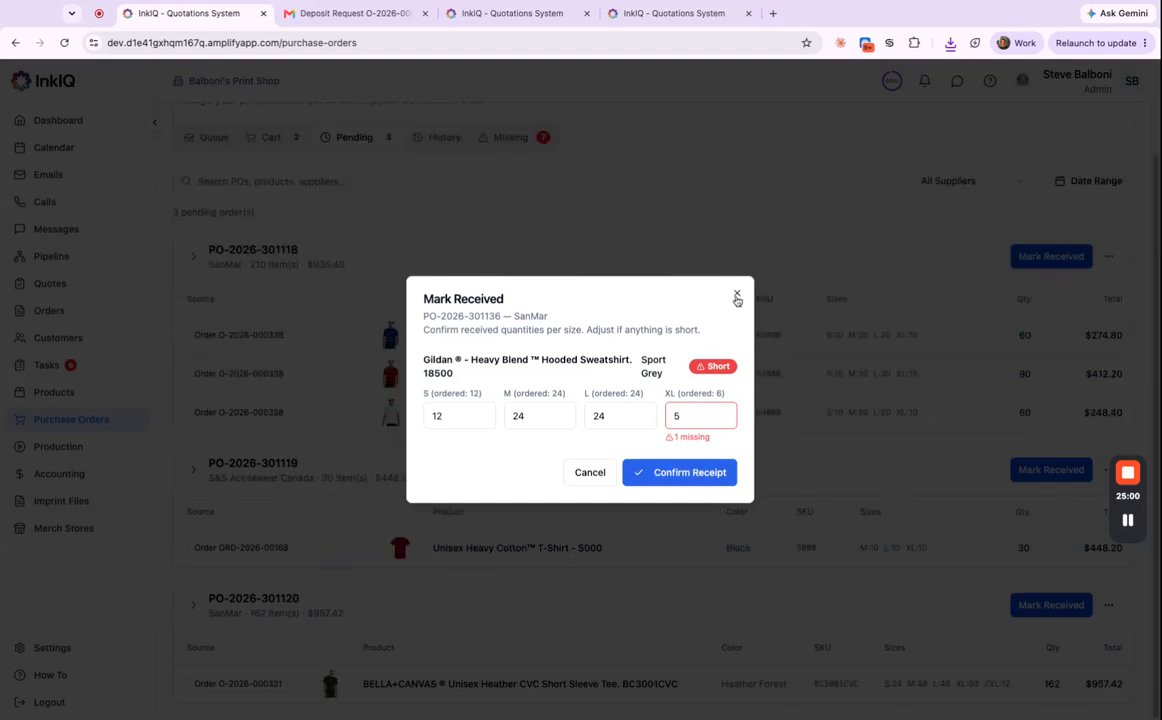
pyautogui.scroll(-4, 450, 525)
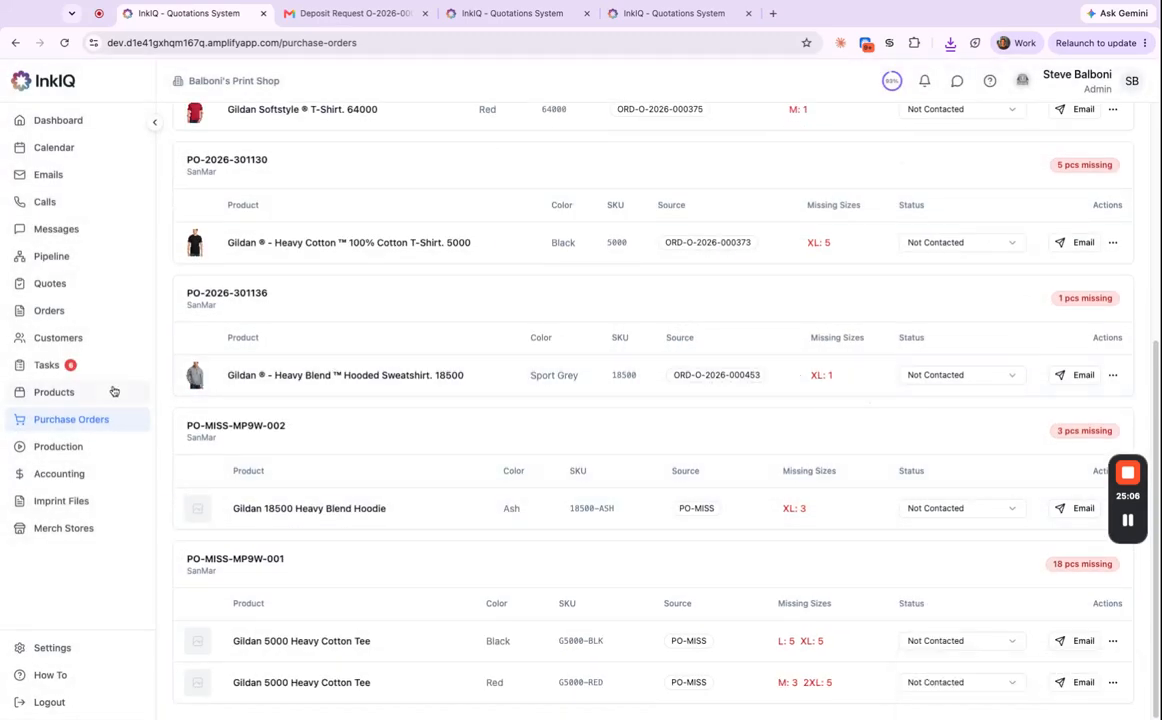
pyautogui.click(75, 311)
pyautogui.scroll(10, 450, 330)
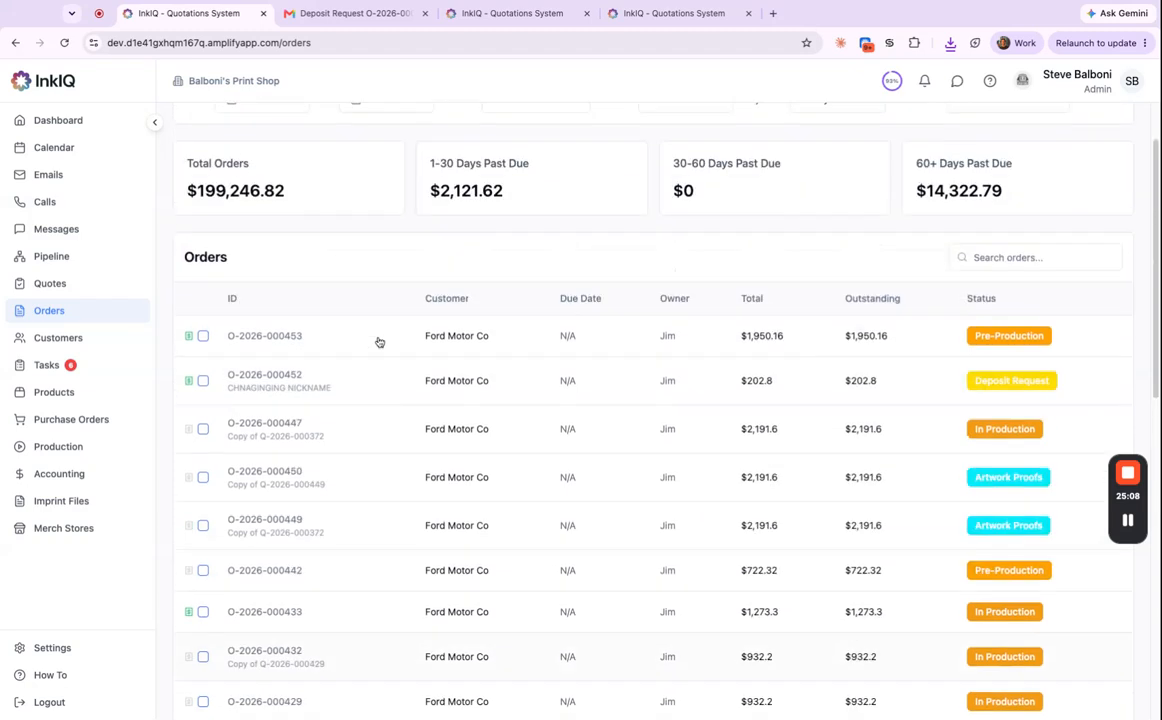
pyautogui.click(527, 425)
pyautogui.scroll(-5, 580, 500)
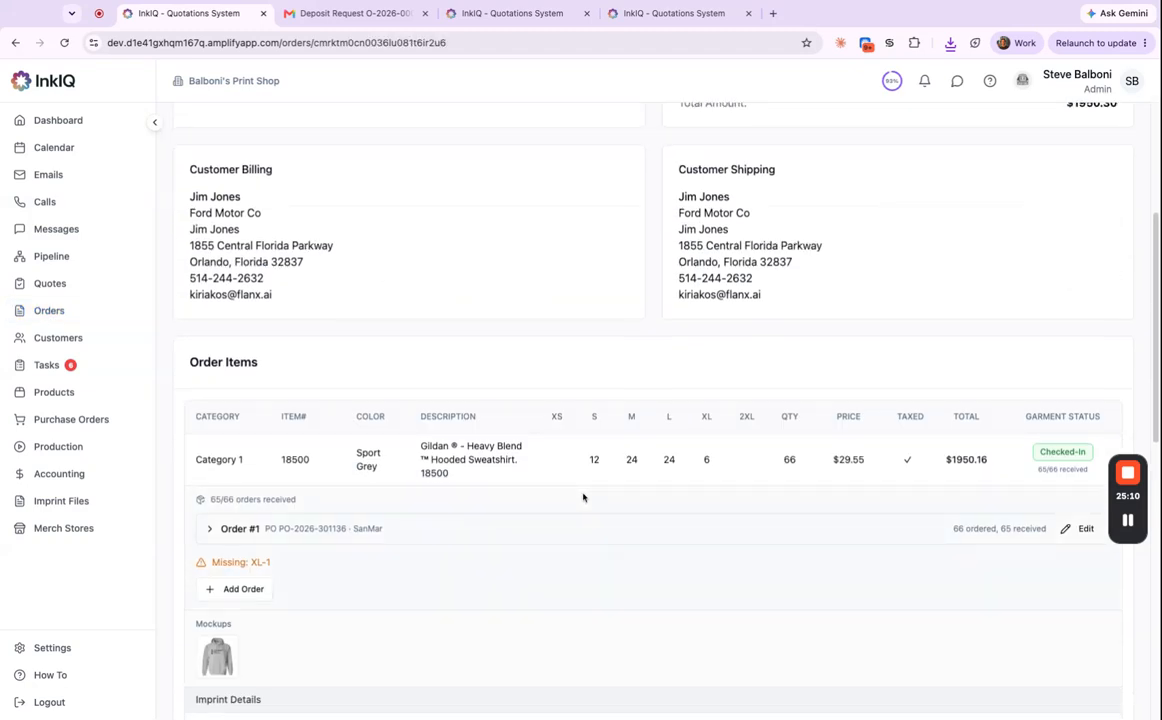
pyautogui.tripleClick(281, 516)
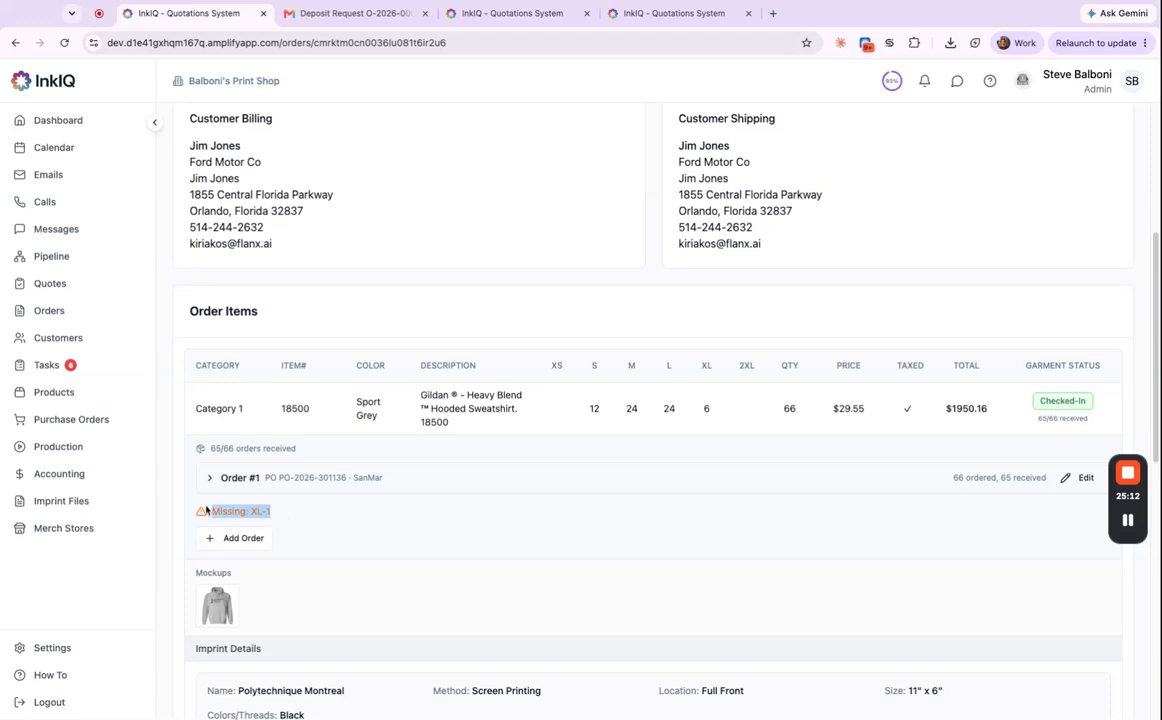
pyautogui.click(209, 478)
pyautogui.scroll(-3, 342, 503)
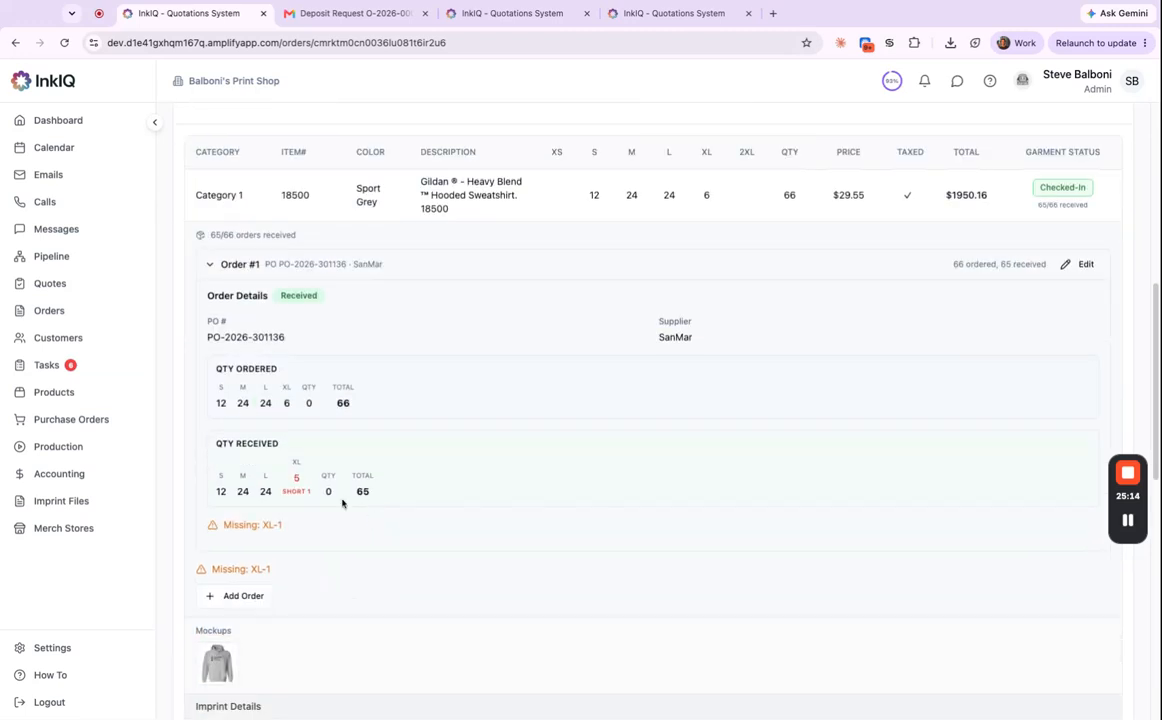
pyautogui.tripleClick(310, 492)
pyautogui.click(207, 265)
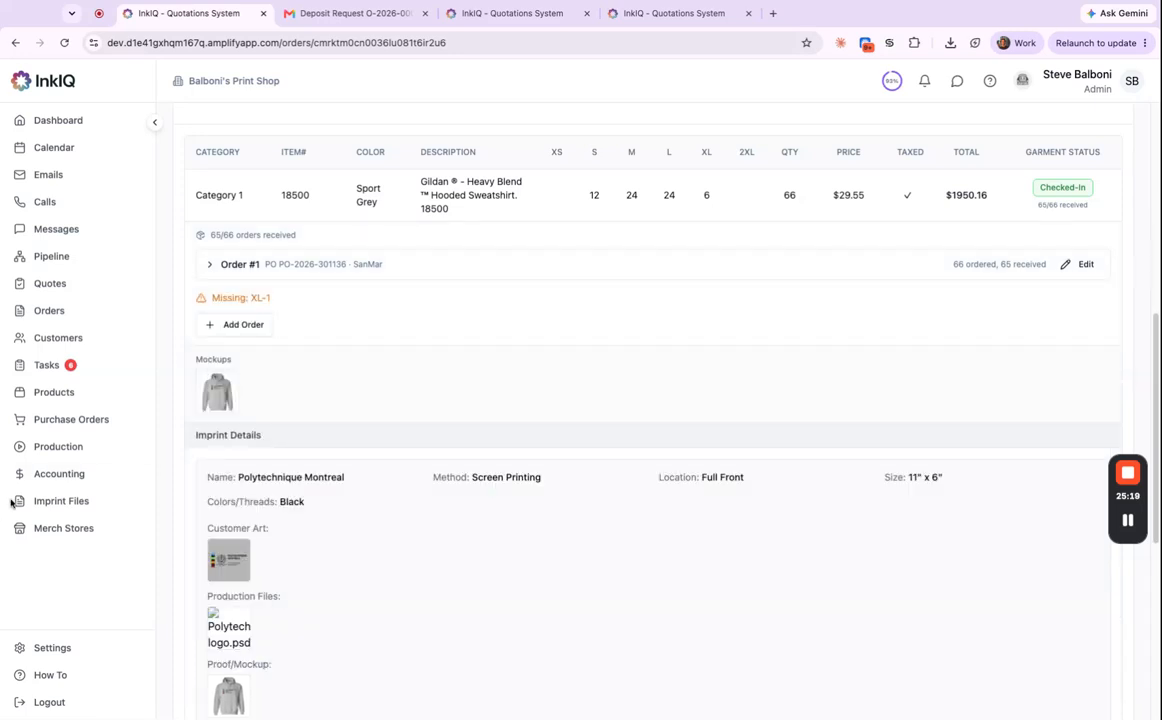
# Filter the Purchase Orders page to the Missing tab.
pyautogui.click(72, 420)
pyautogui.click(509, 196)
pyautogui.scroll(-6, 470, 527)
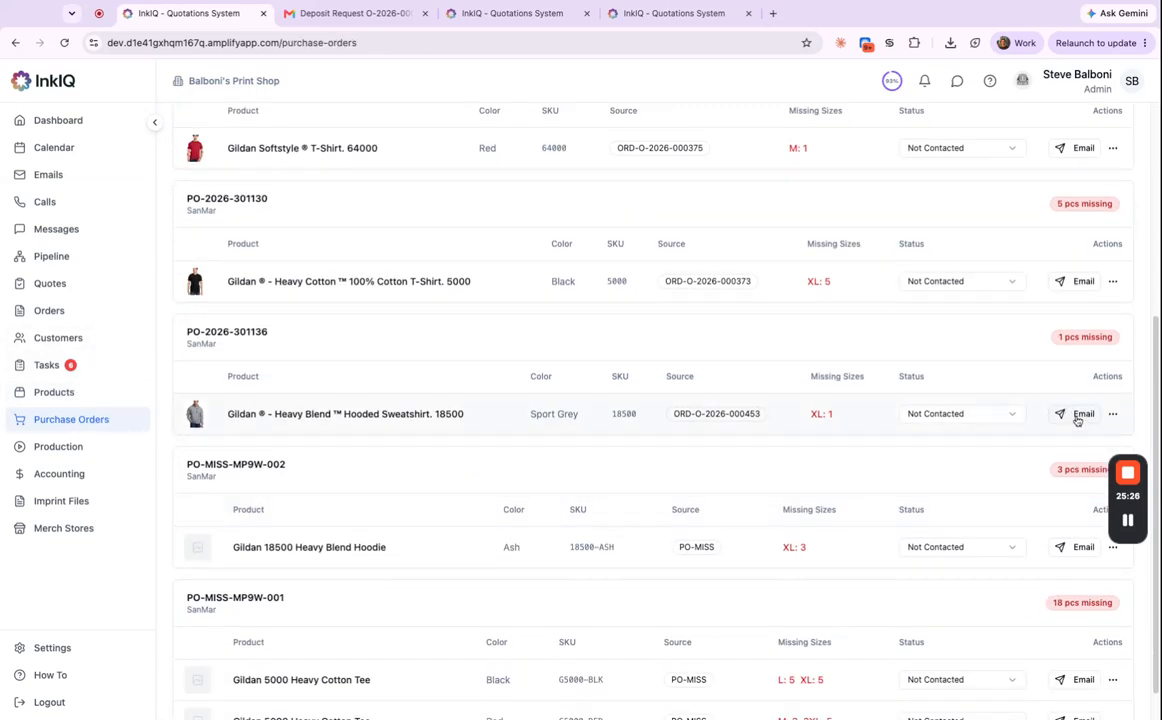
pyautogui.click(1080, 414)
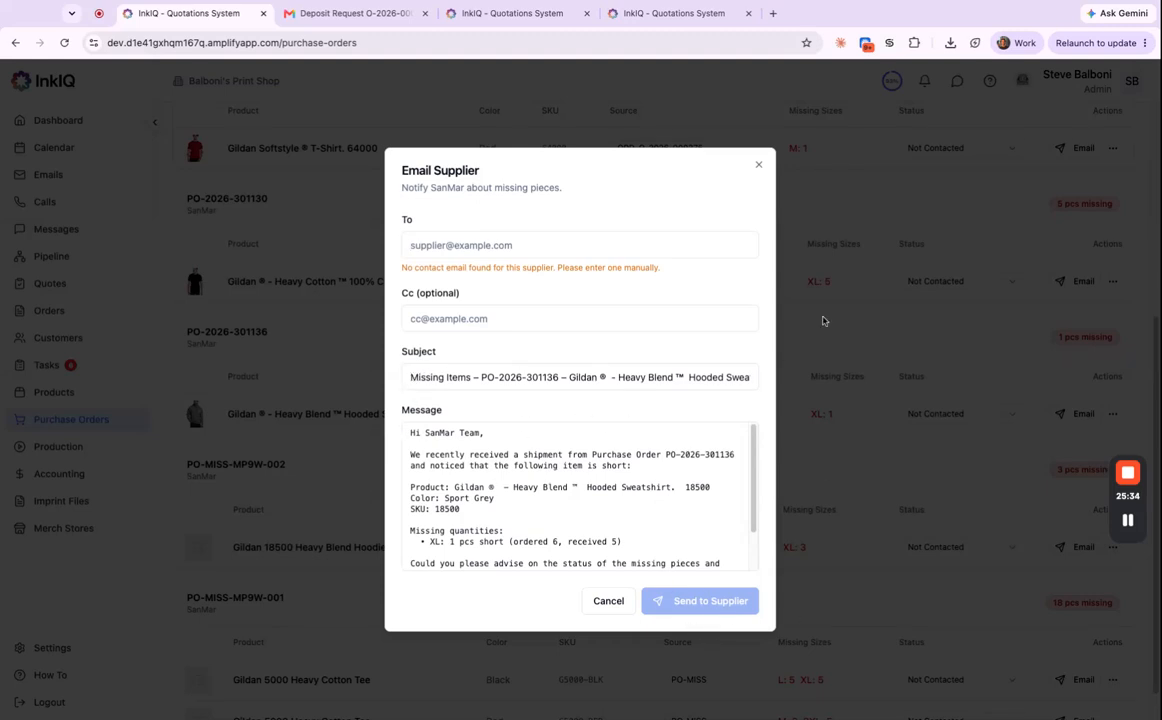
pyautogui.click(758, 165)
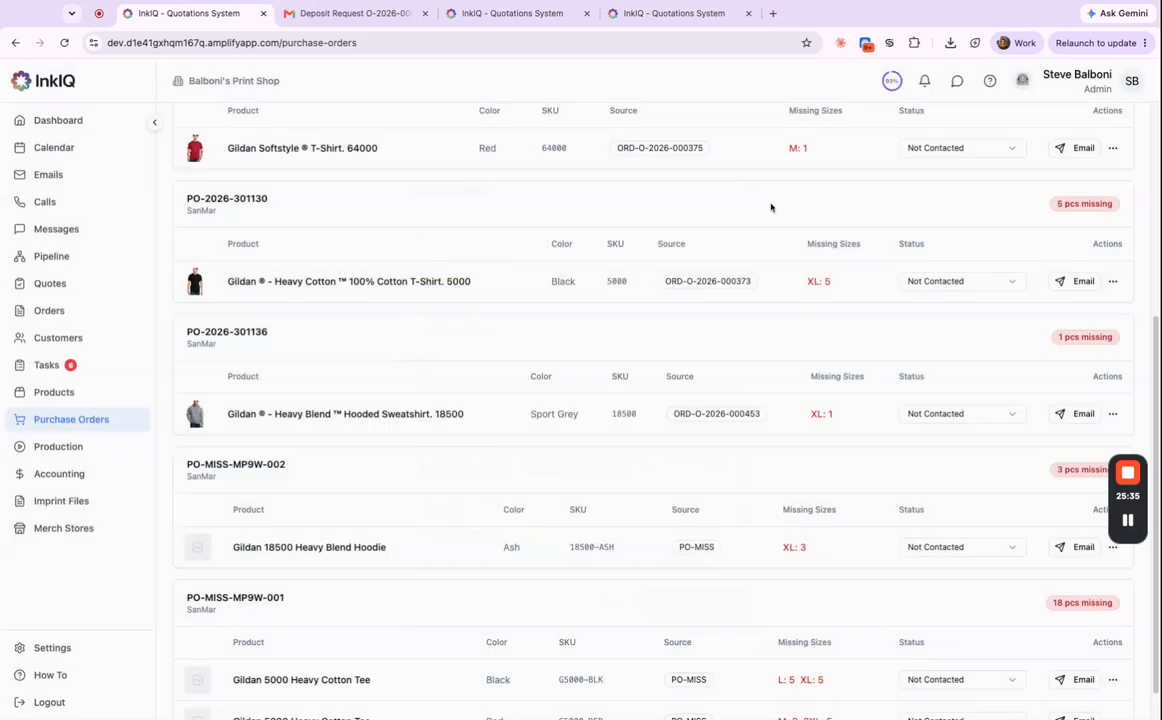
pyautogui.click(985, 419)
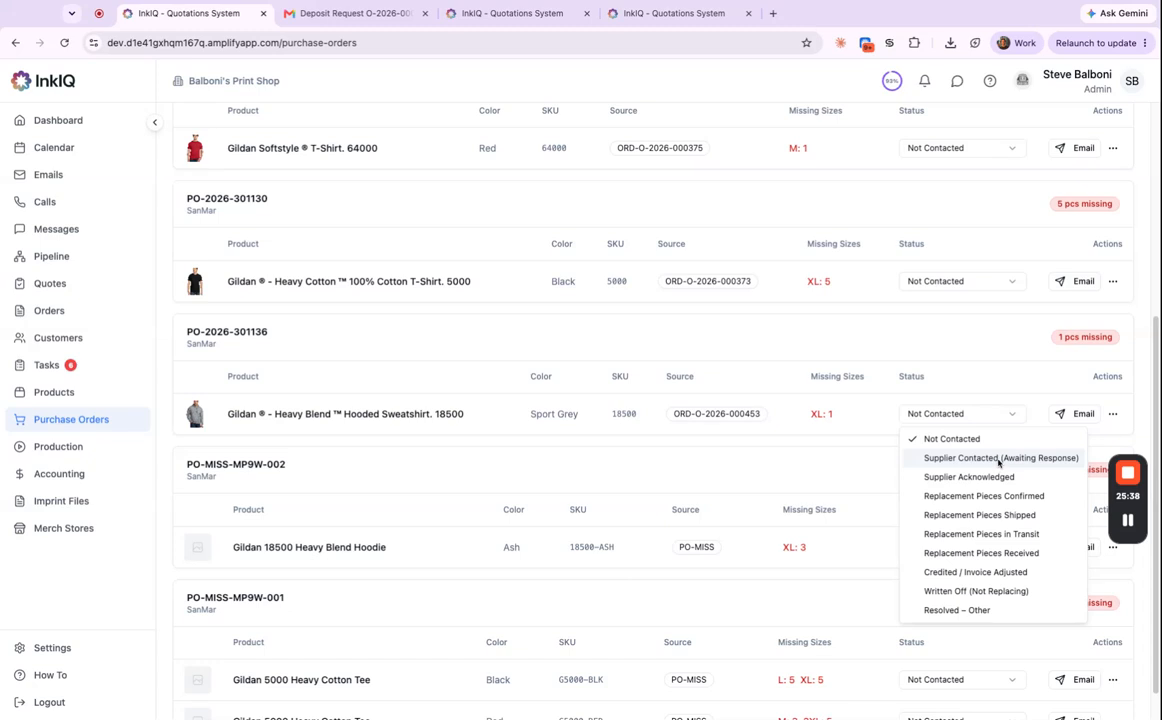
pyautogui.click(1018, 376)
pyautogui.click(1113, 413)
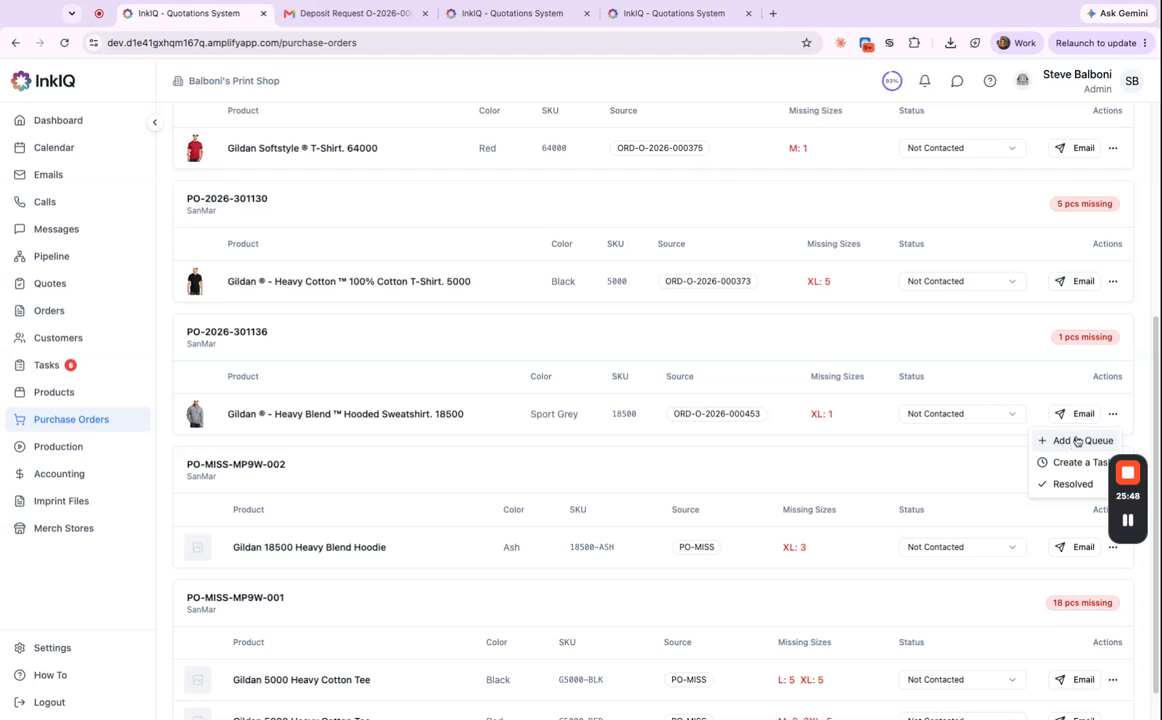
pyautogui.click(1069, 486)
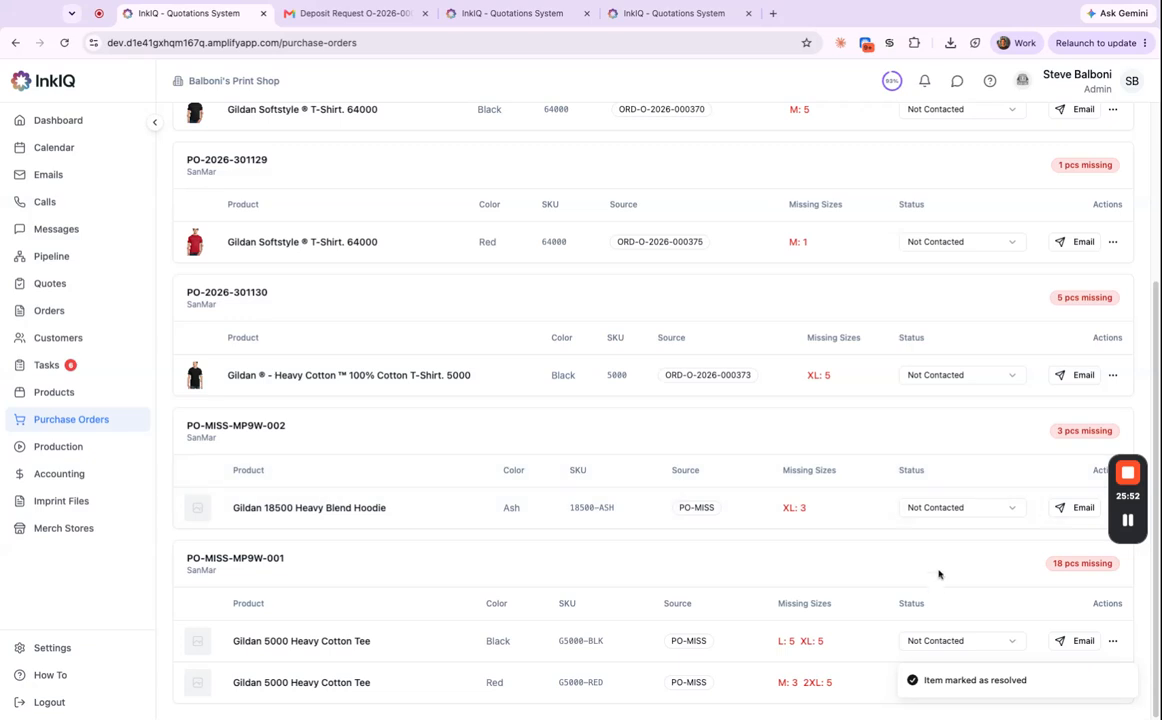
pyautogui.click(68, 313)
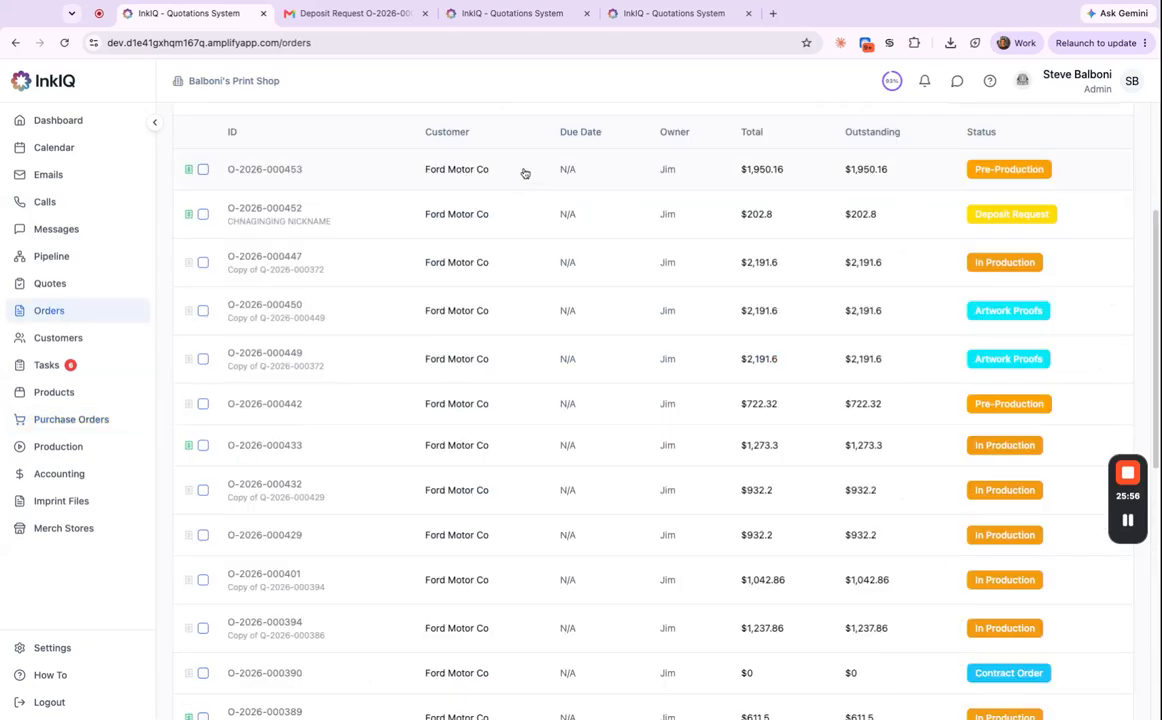
pyautogui.click(524, 172)
pyautogui.scroll(-3, 710, 527)
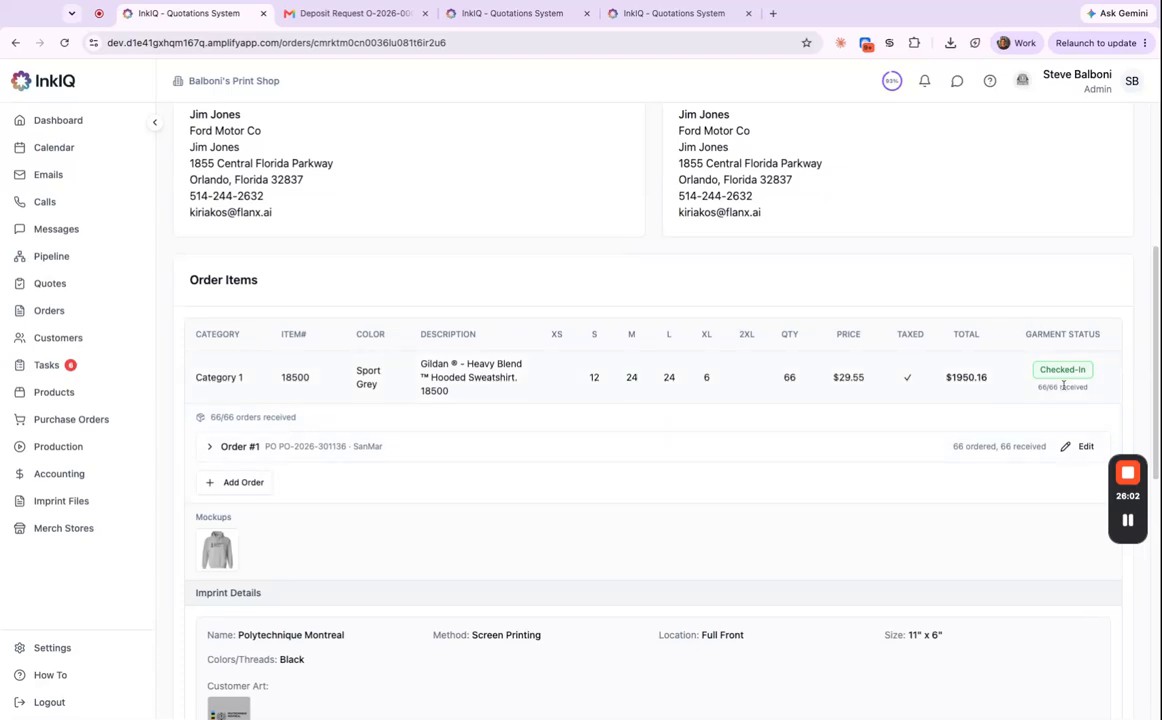
pyautogui.scroll(5, 622, 244)
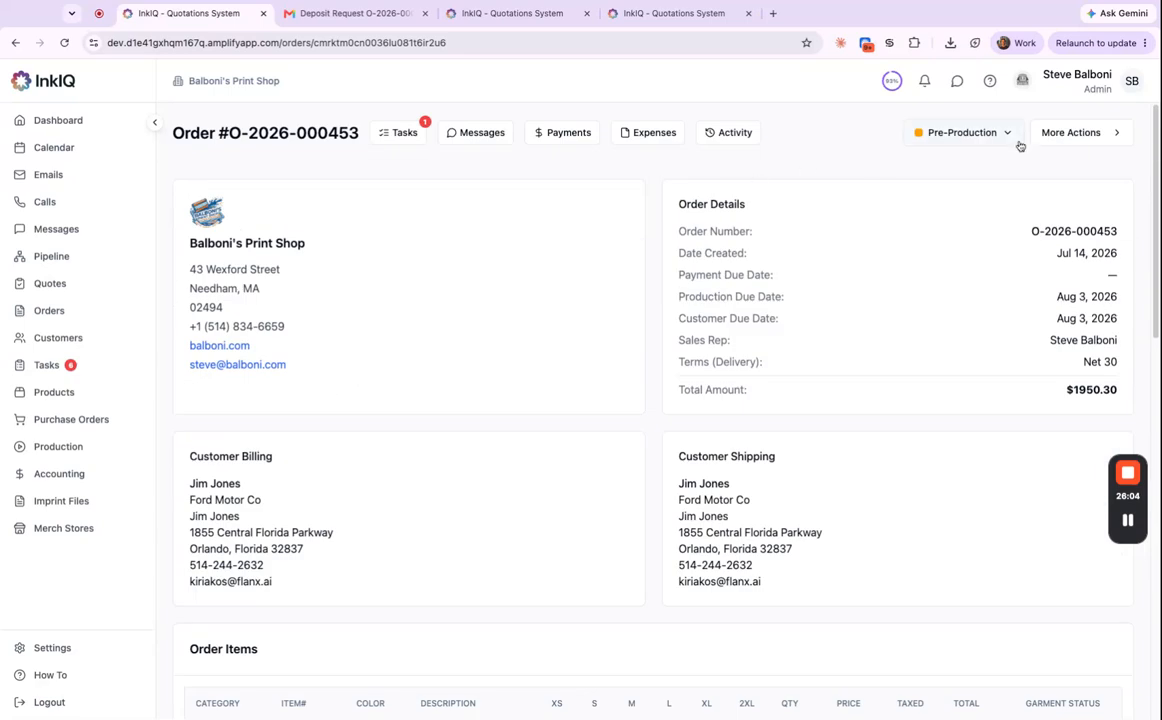
pyautogui.click(400, 133)
pyautogui.click(342, 302)
pyautogui.click(834, 146)
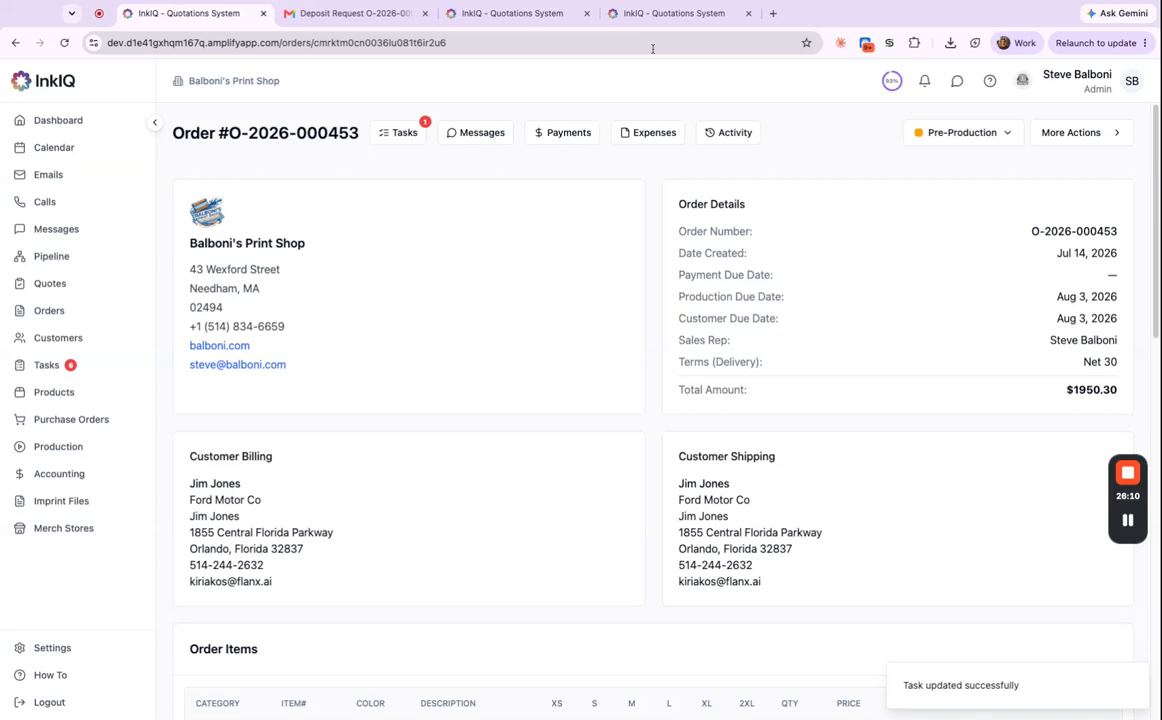
# Reload the order page to see the hoodies Checked-In with 66/66 received.
pyautogui.click(652, 48)
pyautogui.press('Return')
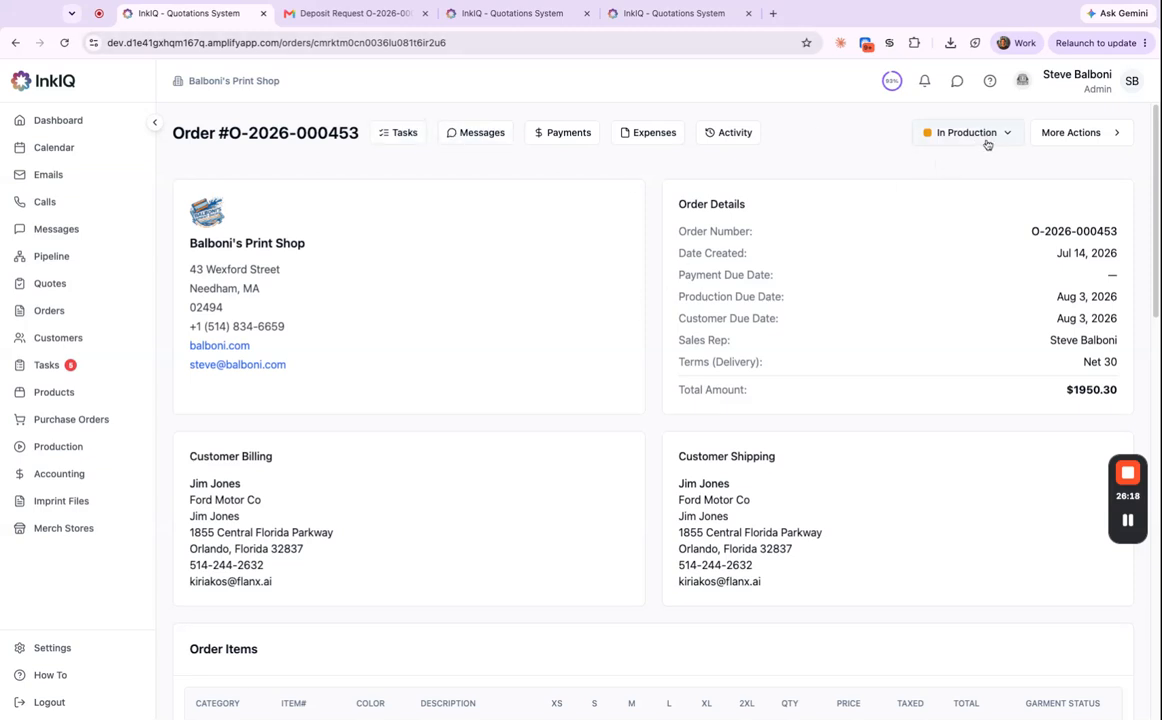
pyautogui.scroll(-2, 979, 148)
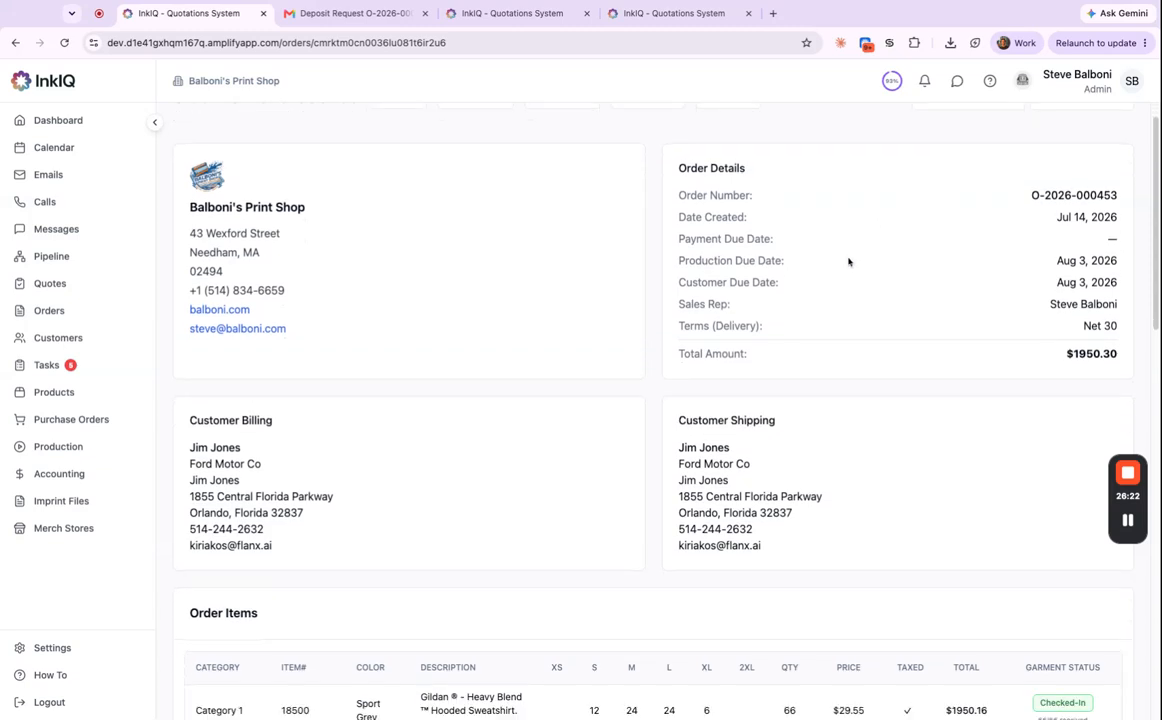
pyautogui.scroll(2, 810, 247)
pyautogui.scroll(-10, 695, 370)
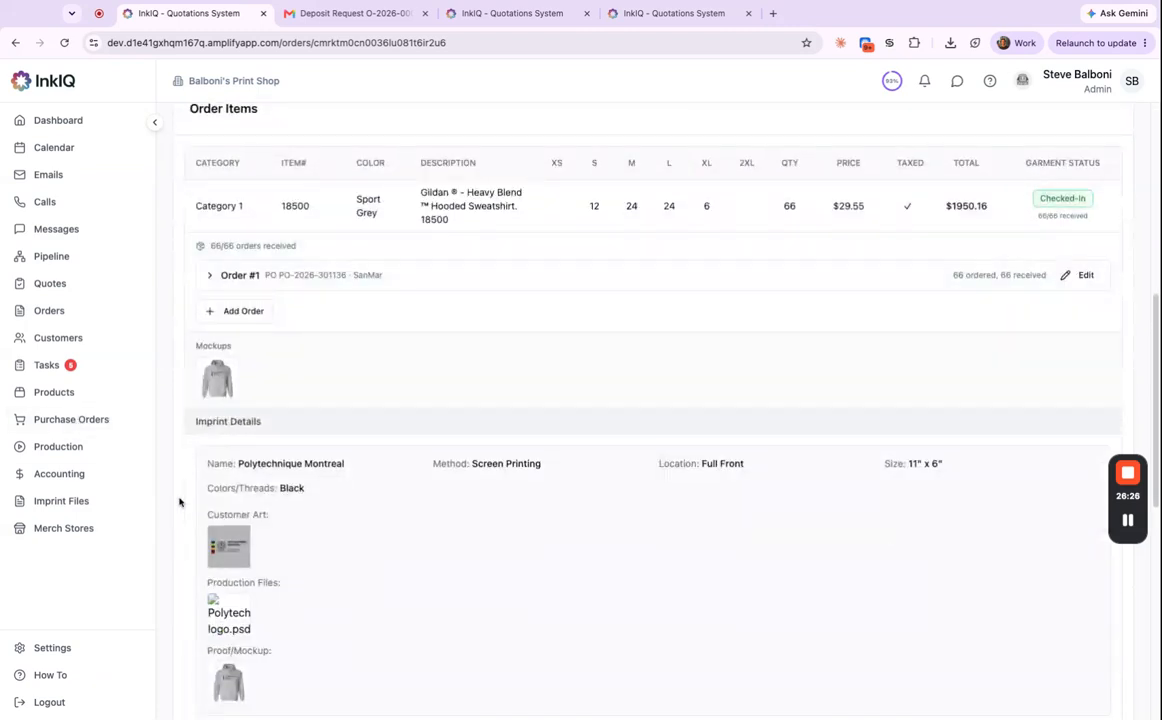
pyautogui.click(84, 453)
# Switch the production board's method from DTF to Screen Printing and scan the stages.
pyautogui.click(272, 180)
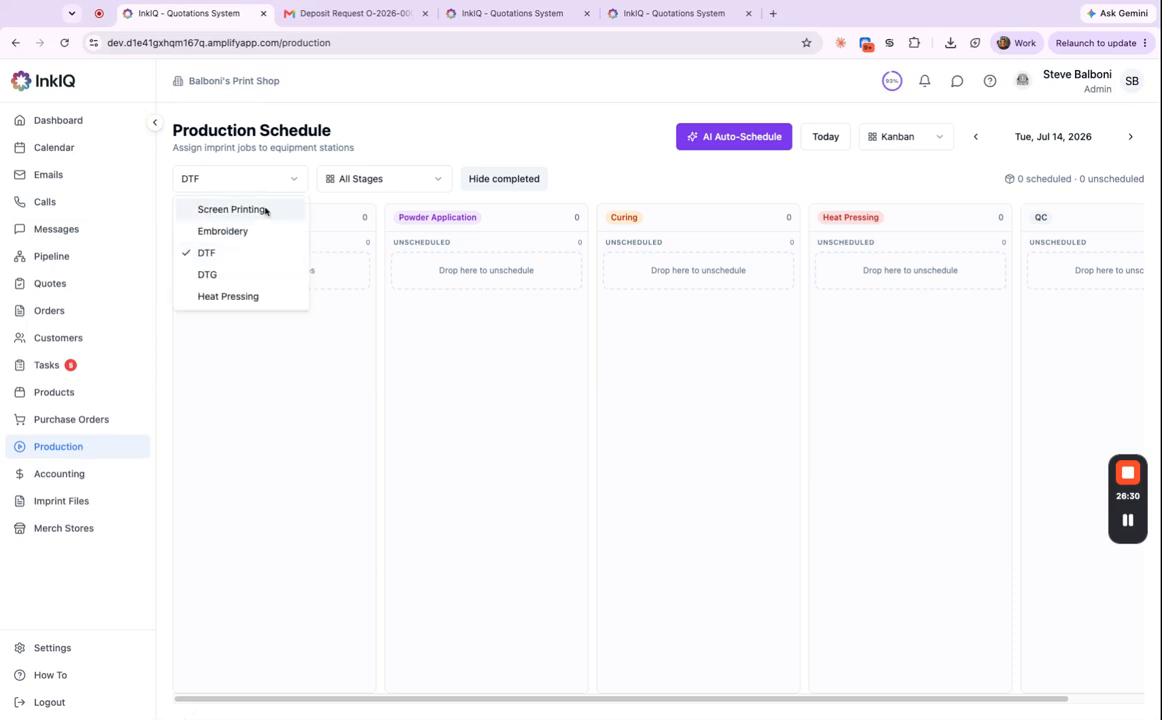
pyautogui.click(266, 211)
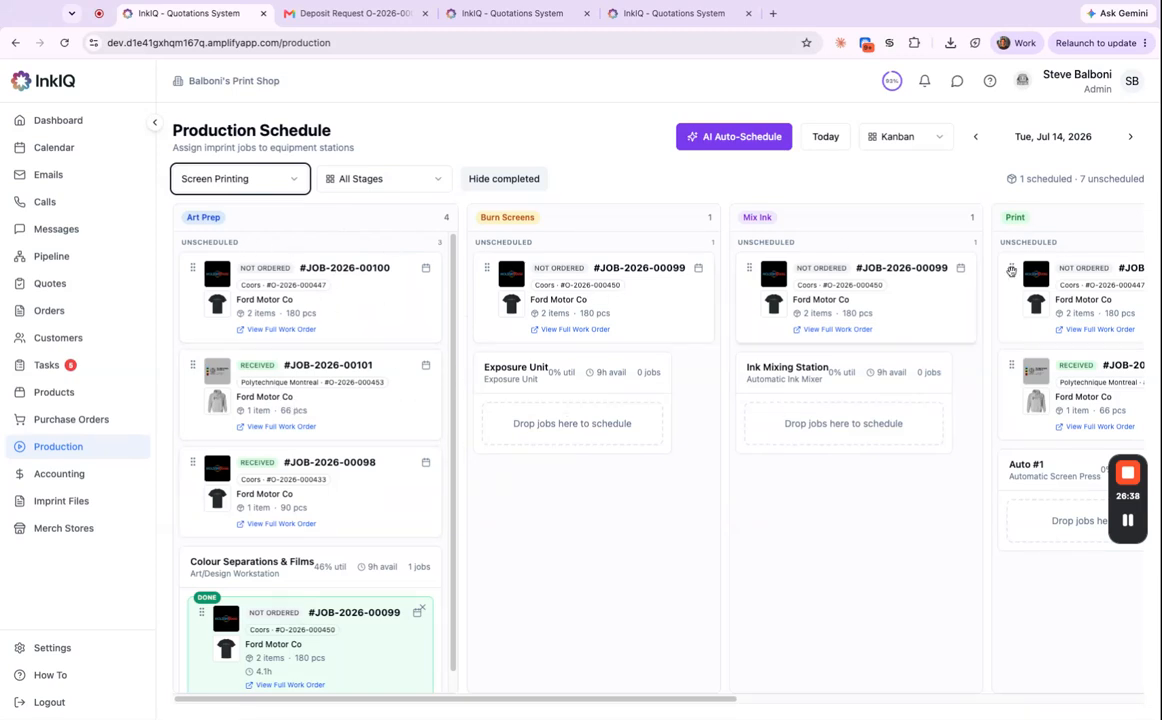
pyautogui.hscroll(5, 332, 703)
pyautogui.hscroll(-5, 332, 703)
pyautogui.hscroll(-1, 332, 703)
pyautogui.hscroll(10, 431, 704)
pyautogui.hscroll(-5, 431, 704)
pyautogui.hscroll(-10, 431, 704)
pyautogui.hscroll(4, 472, 705)
pyautogui.hscroll(4, 472, 705)
pyautogui.hscroll(-8, 472, 705)
# Scroll the board to find JOB-2026-00101 unscheduled in Art Prep and Print.
pyautogui.click(492, 514)
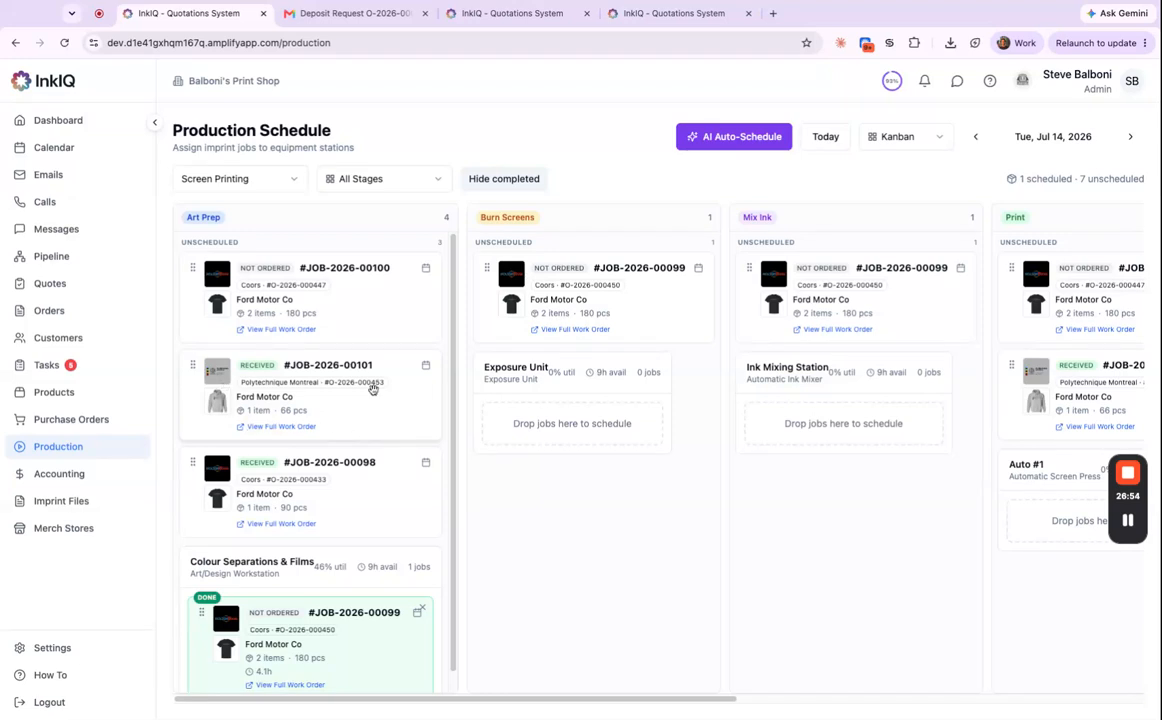
pyautogui.scroll(-1, 296, 398)
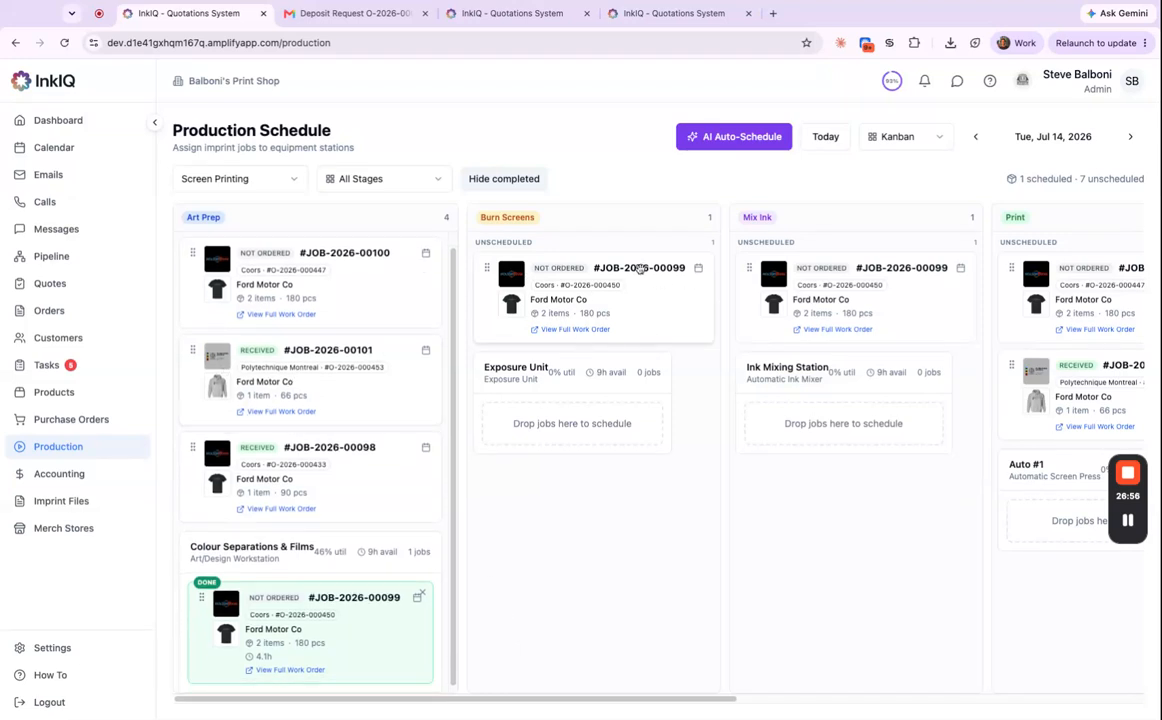
pyautogui.hscroll(5, 581, 703)
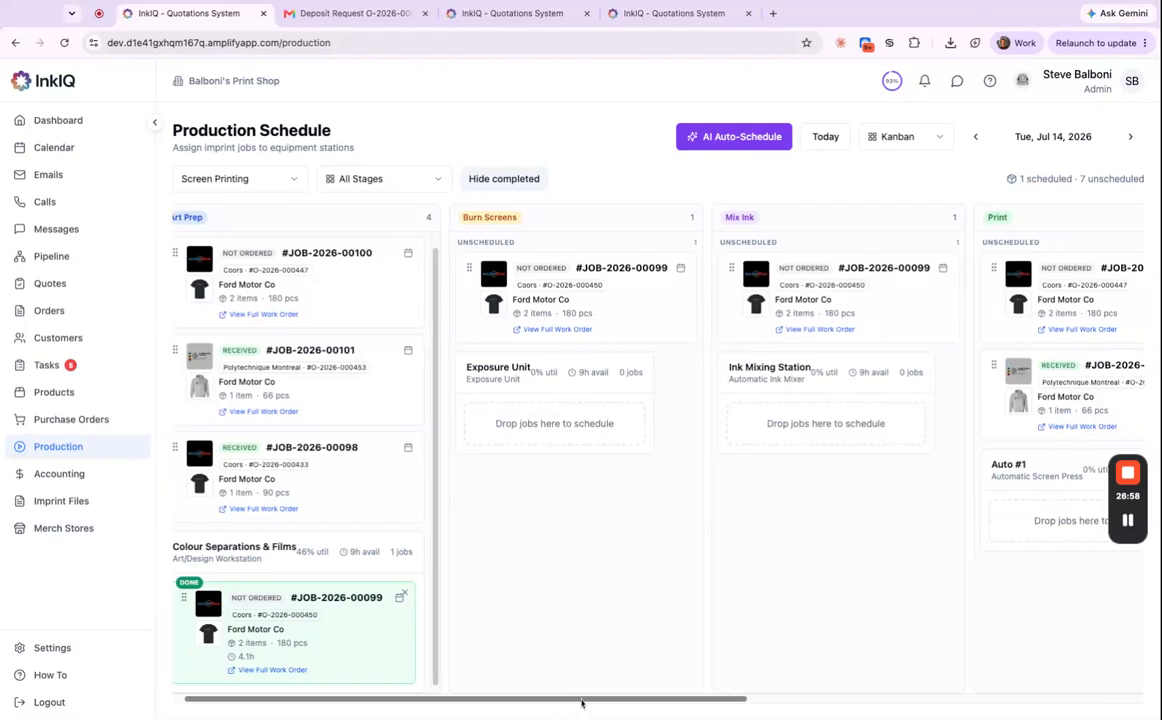
pyautogui.moveTo(581, 703); pyautogui.dragTo(672, 703)
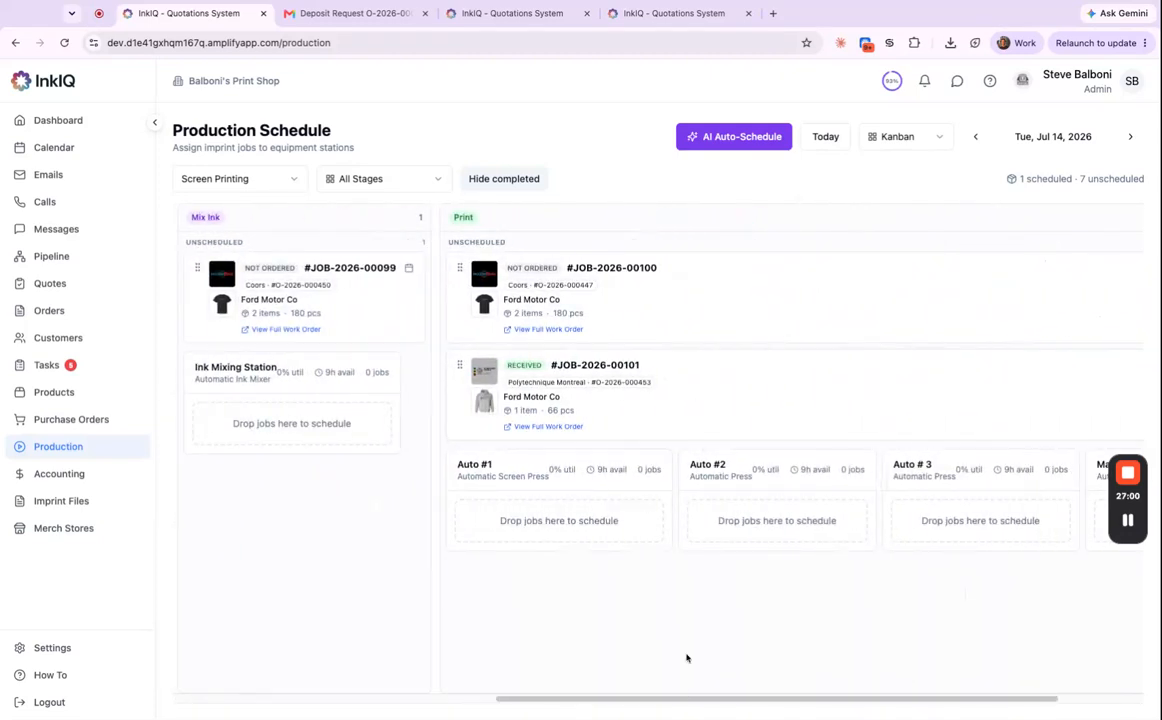
pyautogui.hscroll(-1, 540, 660)
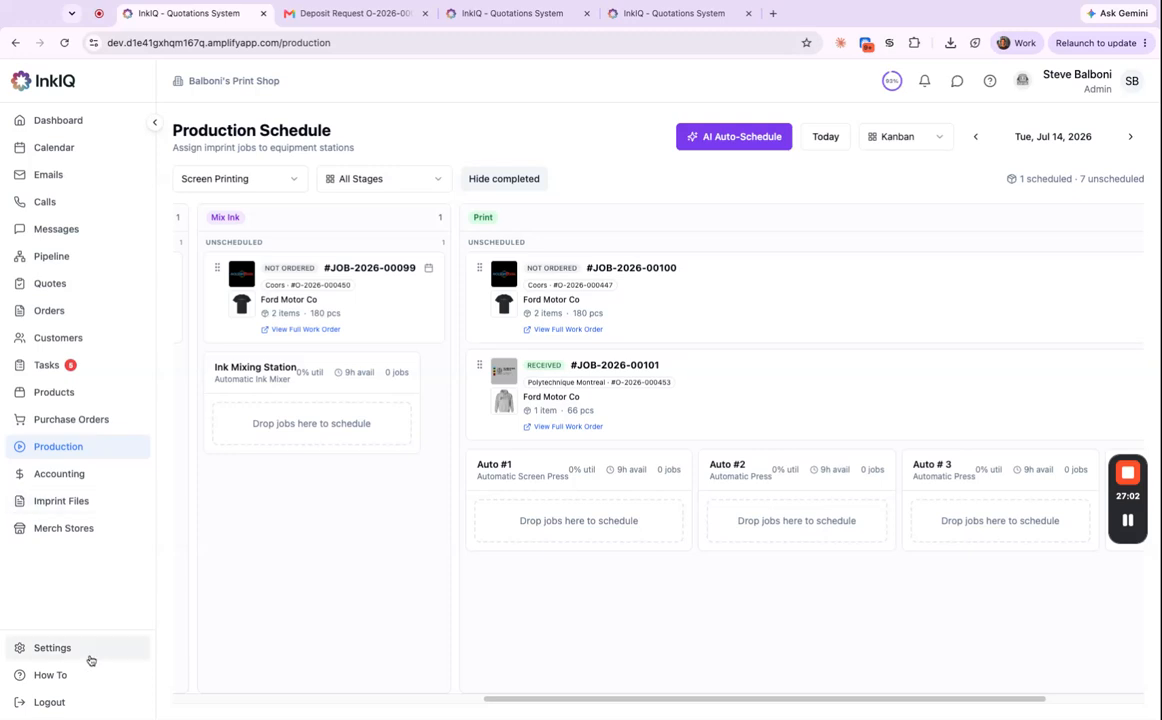
pyautogui.click(88, 652)
pyautogui.click(258, 335)
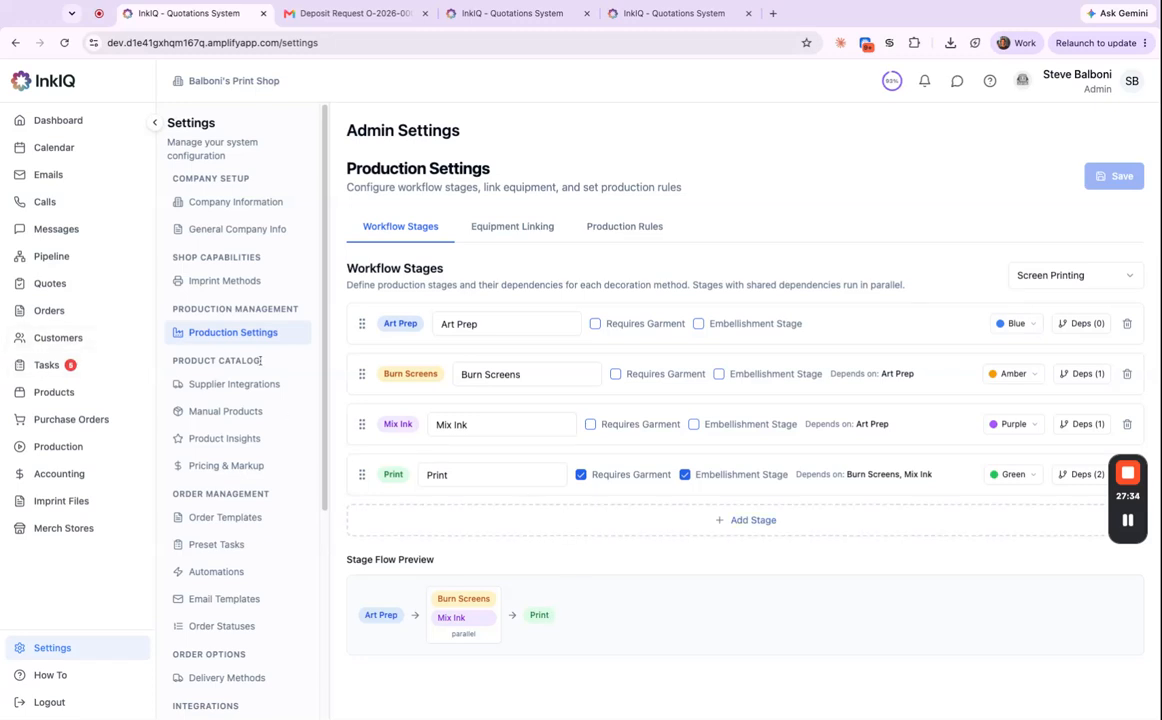
# Drag JOB-2026-00101 onto the Colour Separations & Films station.
pyautogui.click(96, 450)
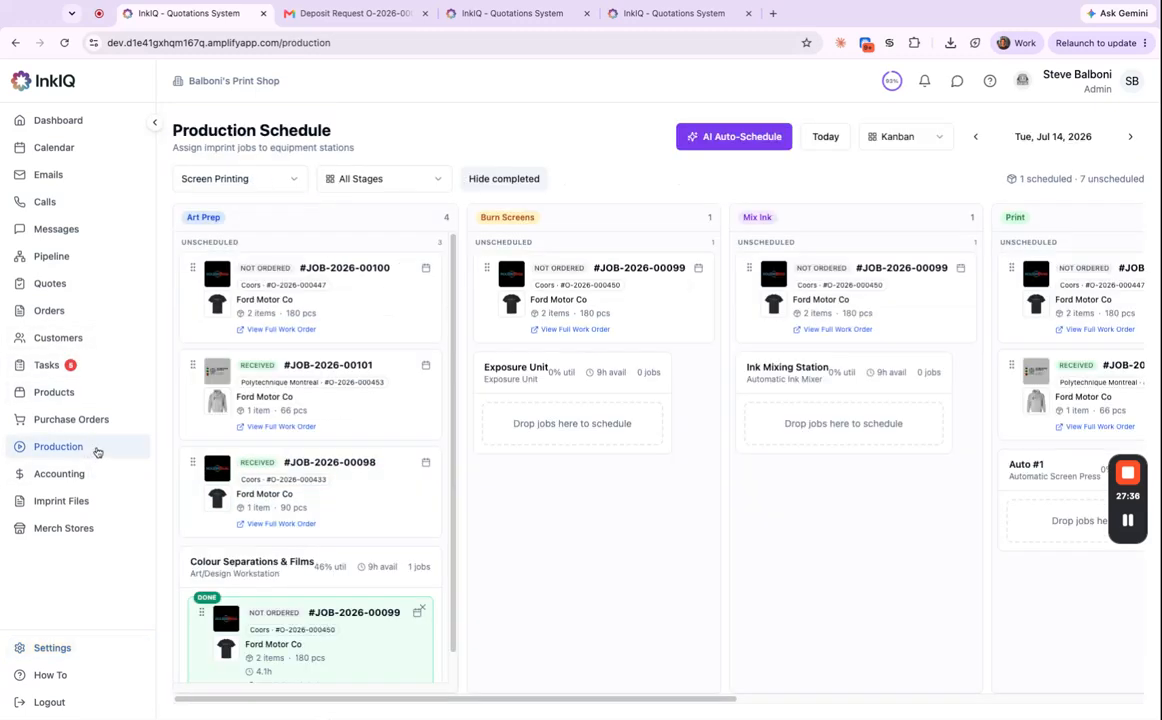
pyautogui.scroll(-1, 450, 625)
pyautogui.moveTo(361, 366); pyautogui.dragTo(364, 611)
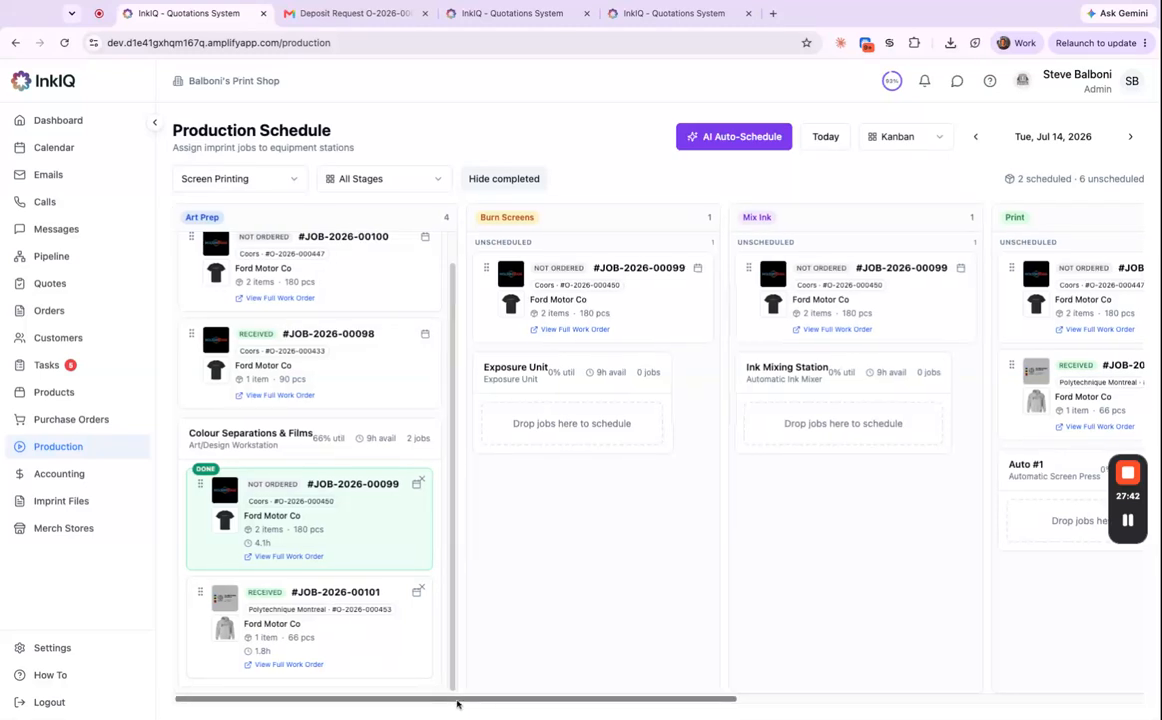
pyautogui.hscroll(10, 452, 713)
pyautogui.hscroll(-2, 855, 665)
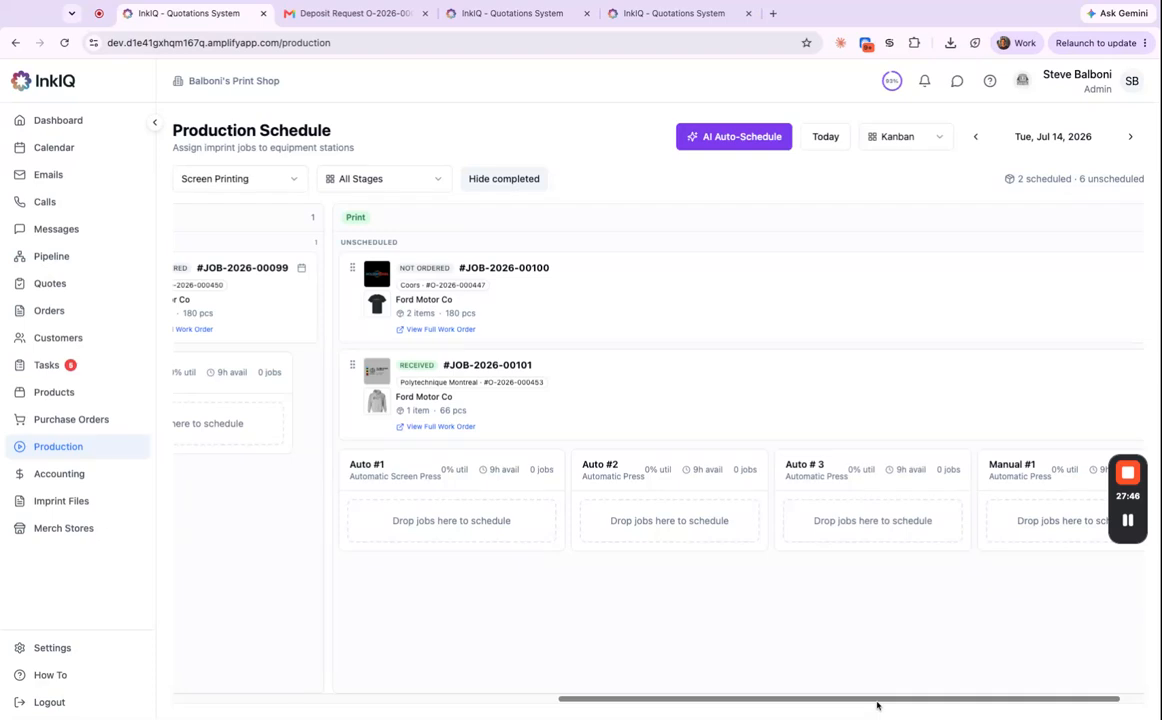
pyautogui.hscroll(2, 876, 708)
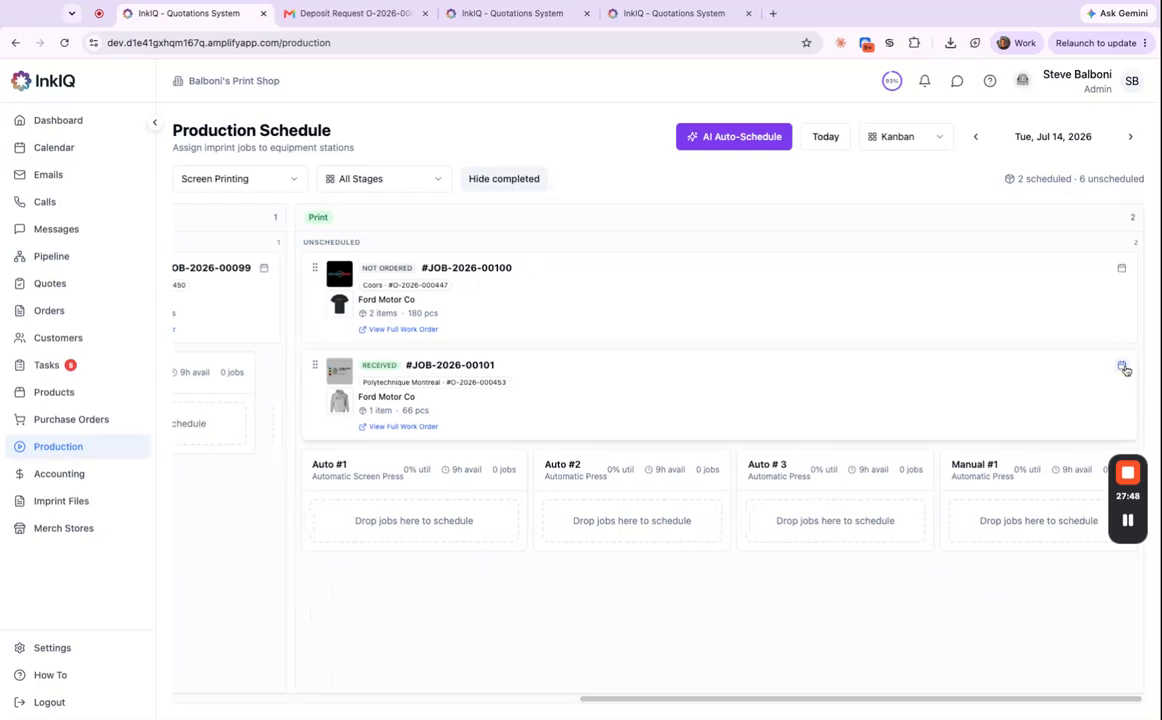
# Schedule the job for July 30 and assign it to a screen press station.
pyautogui.click(1122, 367)
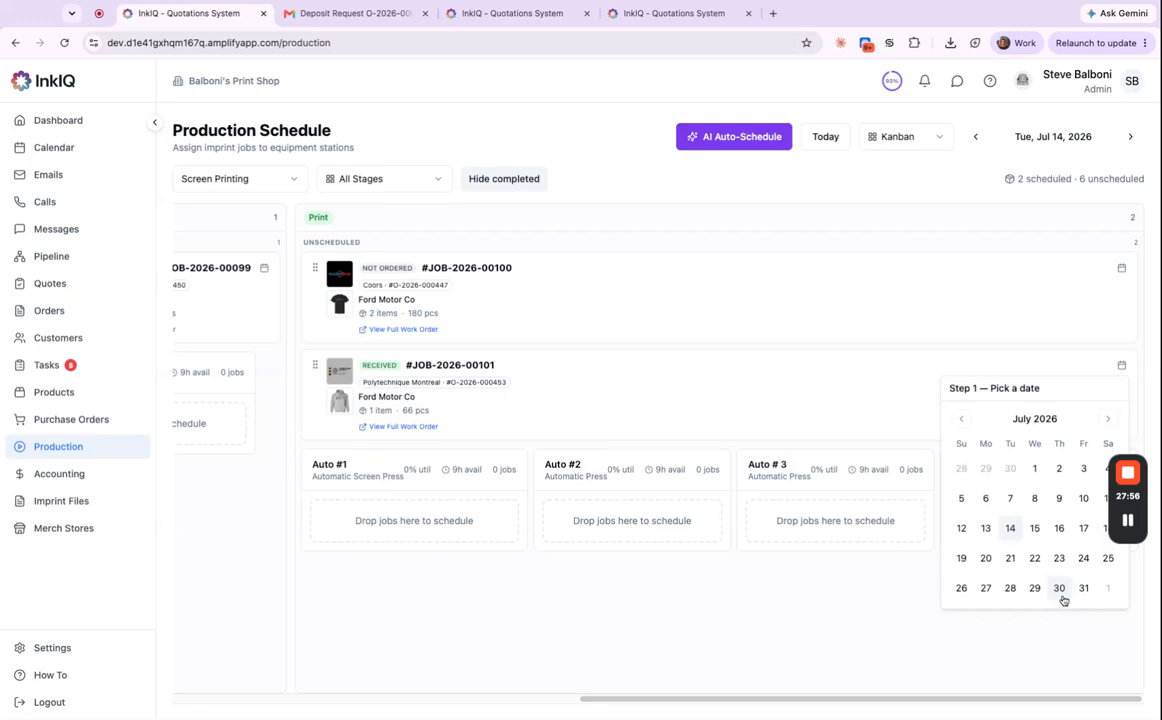
pyautogui.click(1061, 595)
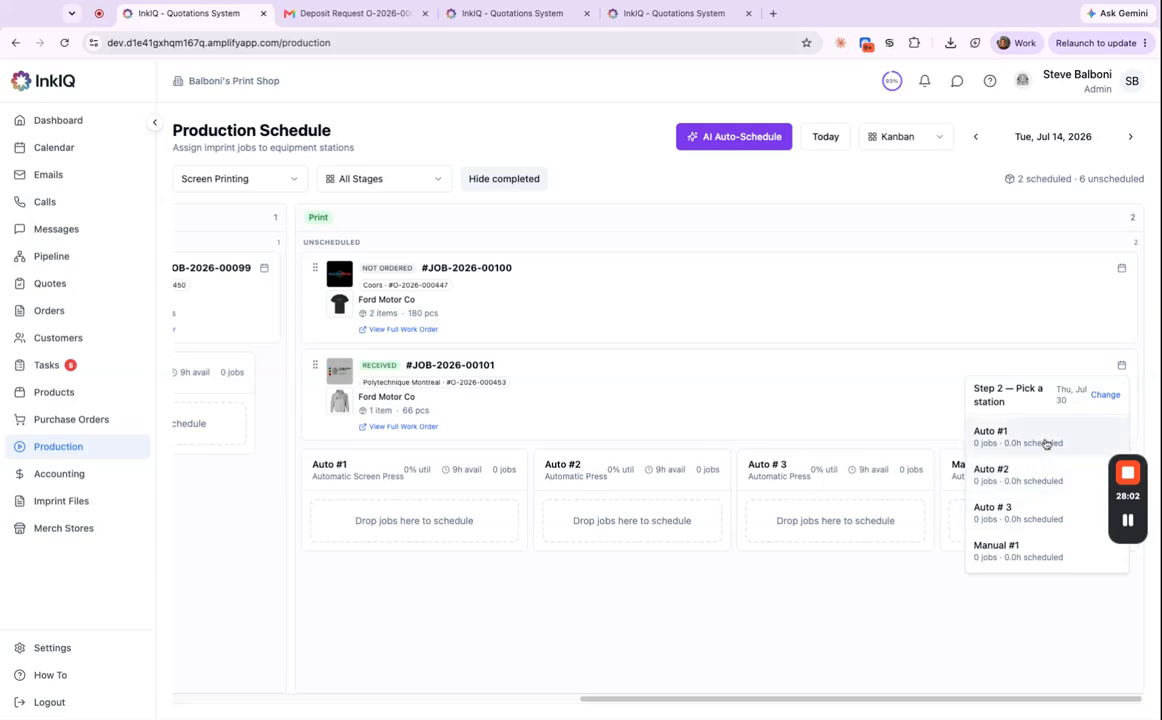
pyautogui.click(1033, 487)
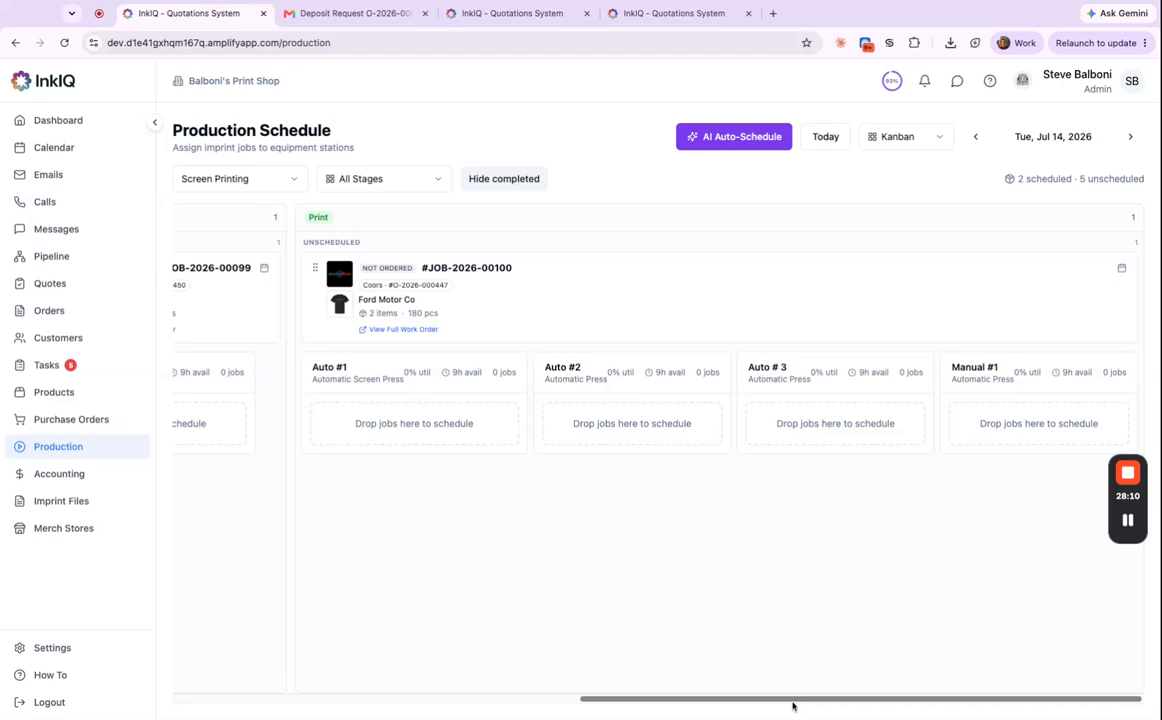
pyautogui.hscroll(-15, 792, 706)
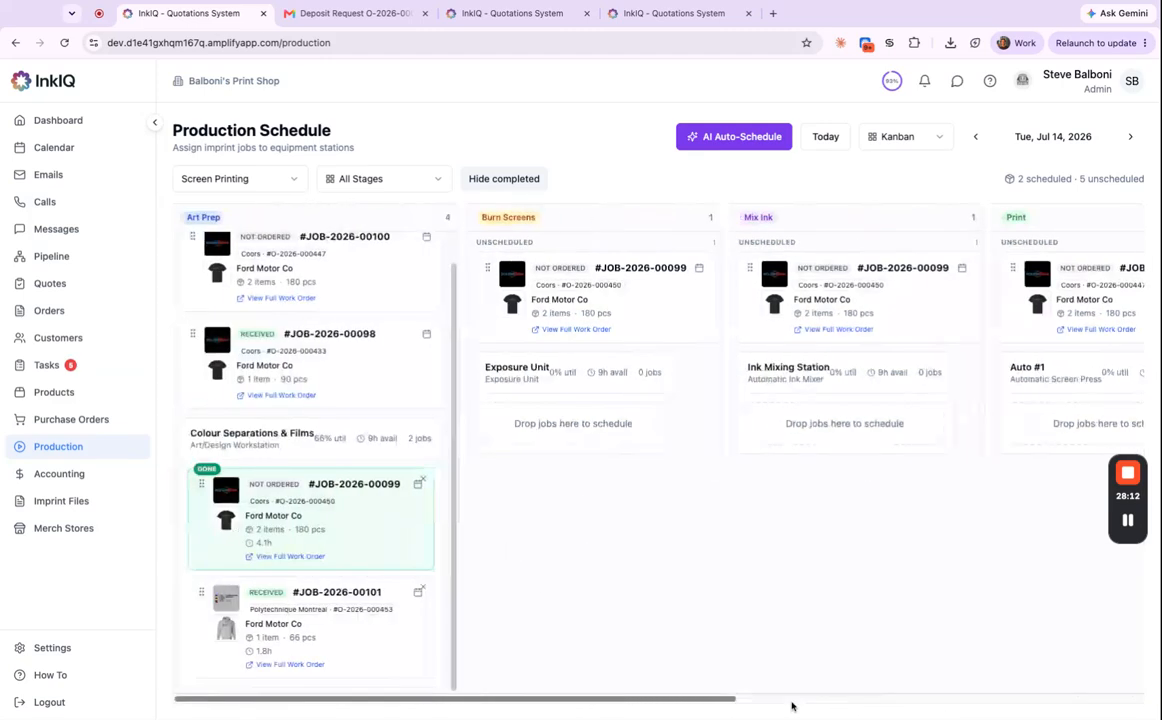
# Open the details of the Polytechnique Montreal job JOB-2026-00101.
pyautogui.click(343, 645)
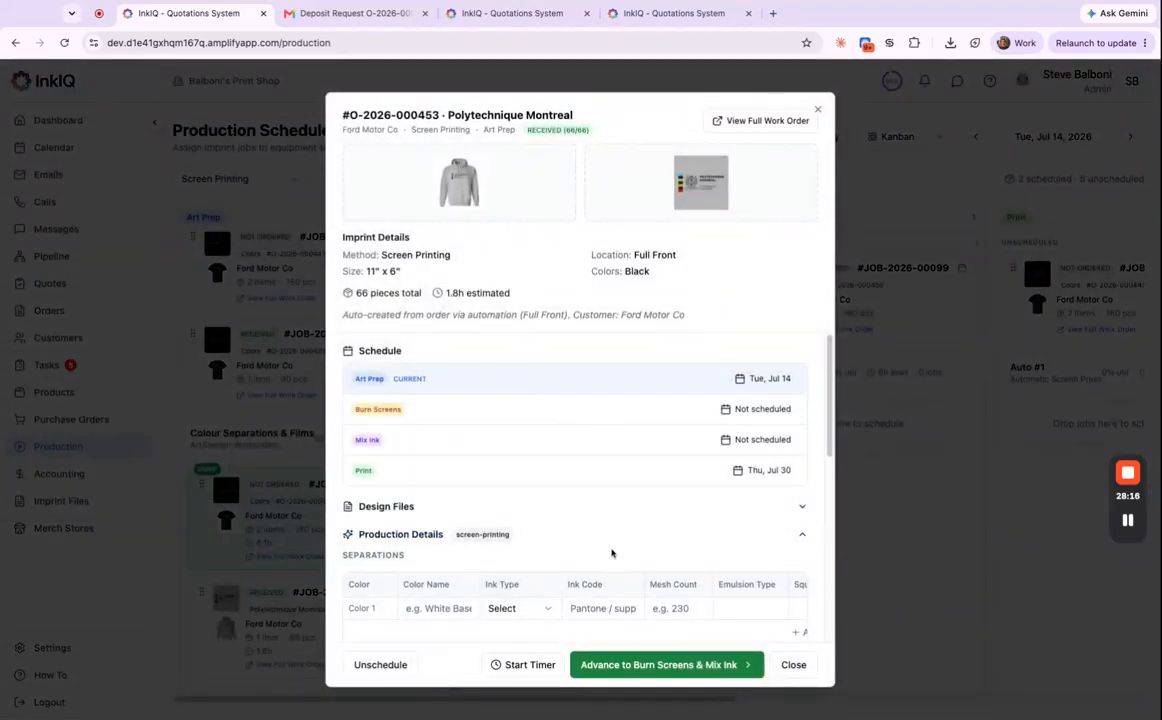
pyautogui.scroll(-2, 616, 512)
pyautogui.scroll(1, 616, 512)
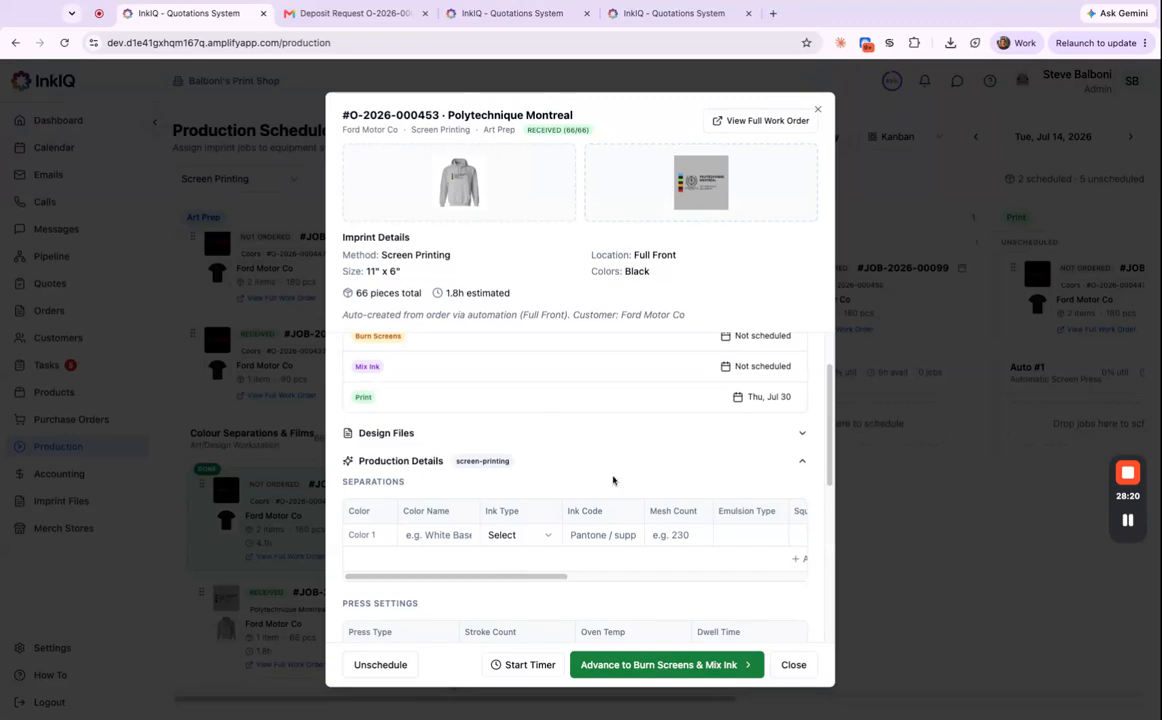
pyautogui.scroll(-2, 612, 480)
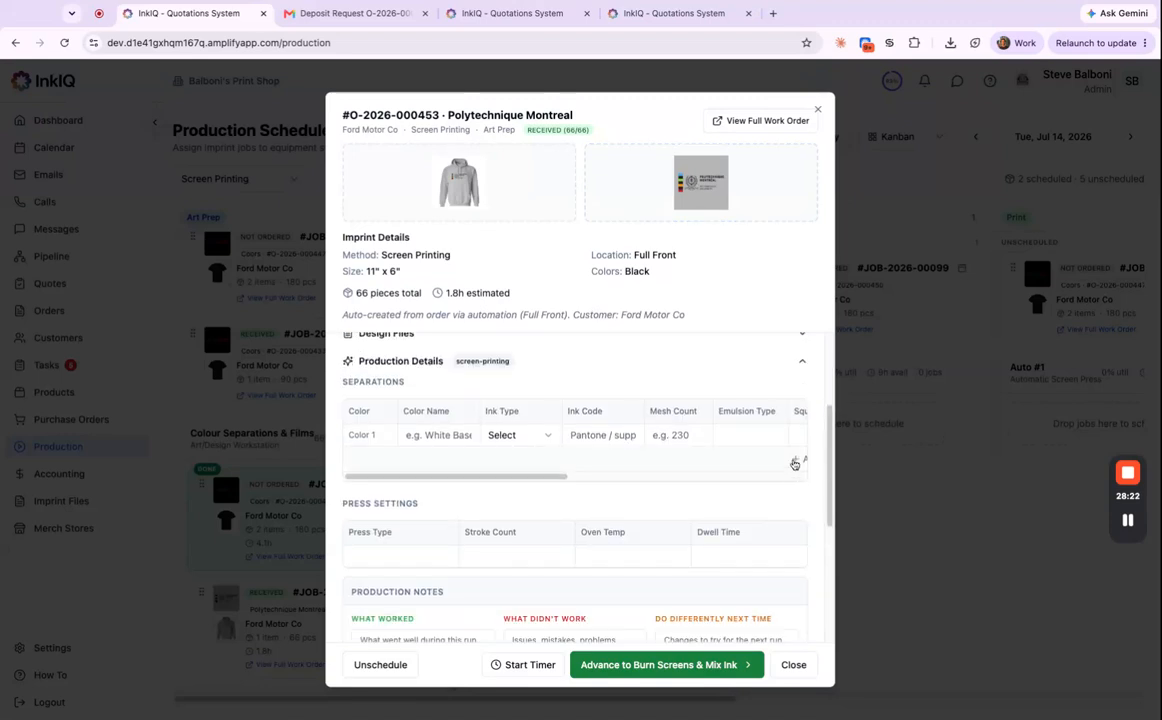
# Add four rows to Separations for five in total, and expand Design Files.
pyautogui.click(793, 463)
pyautogui.click(788, 485)
pyautogui.click(788, 507)
pyautogui.click(788, 528)
pyautogui.scroll(-1, 746, 560)
pyautogui.scroll(3, 600, 520)
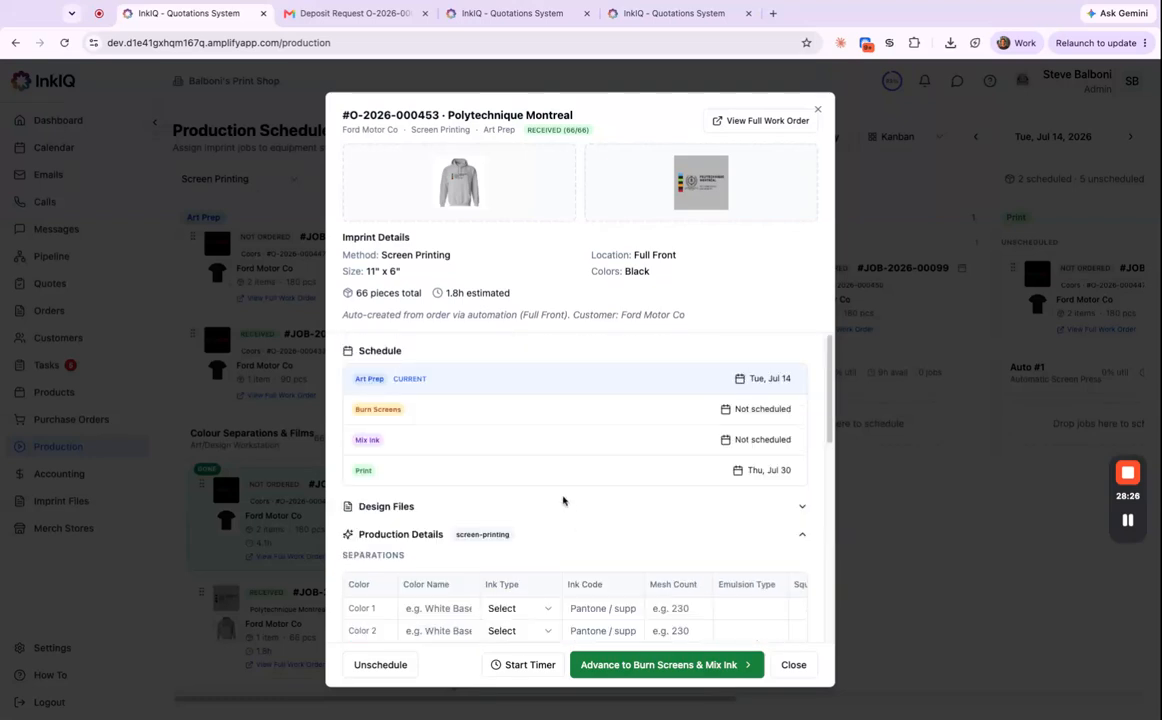
pyautogui.click(802, 506)
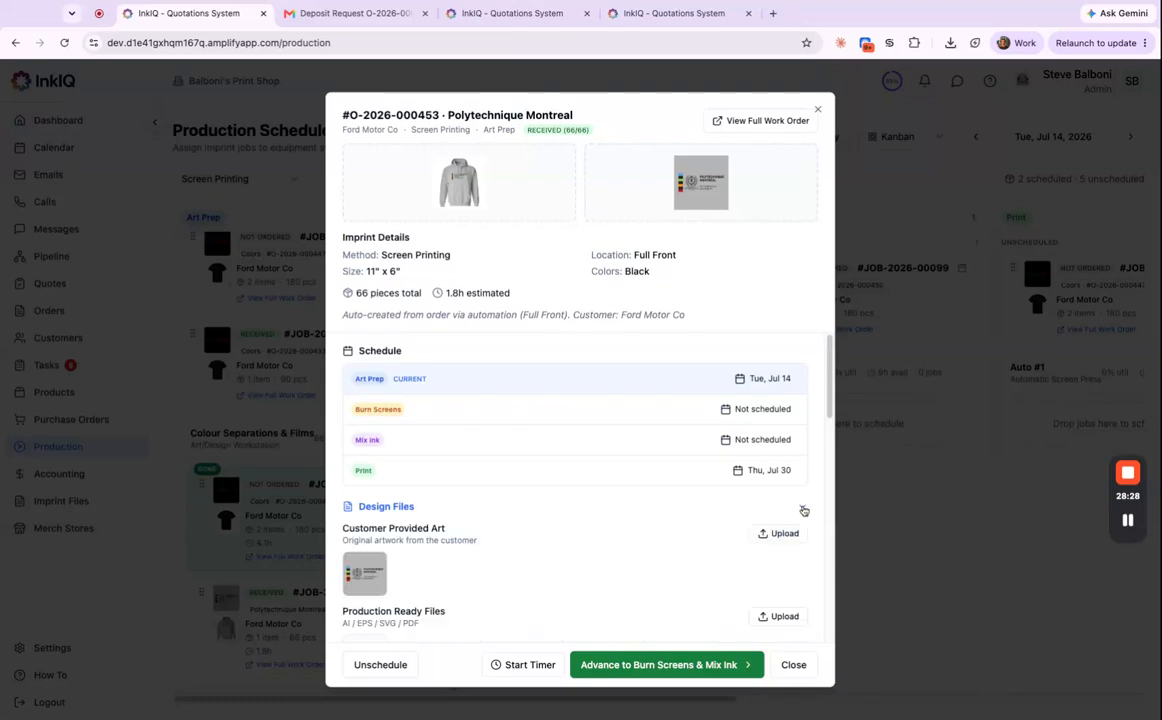
pyautogui.scroll(-3, 638, 547)
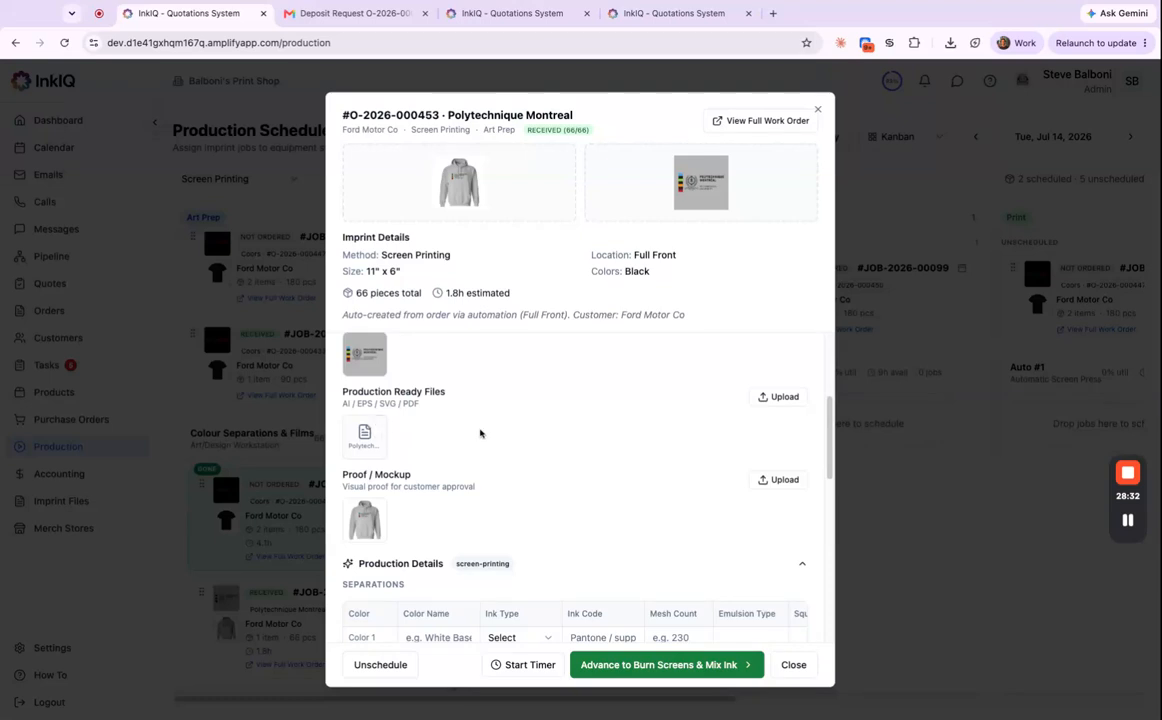
pyautogui.scroll(-2, 536, 538)
pyautogui.scroll(-1, 540, 531)
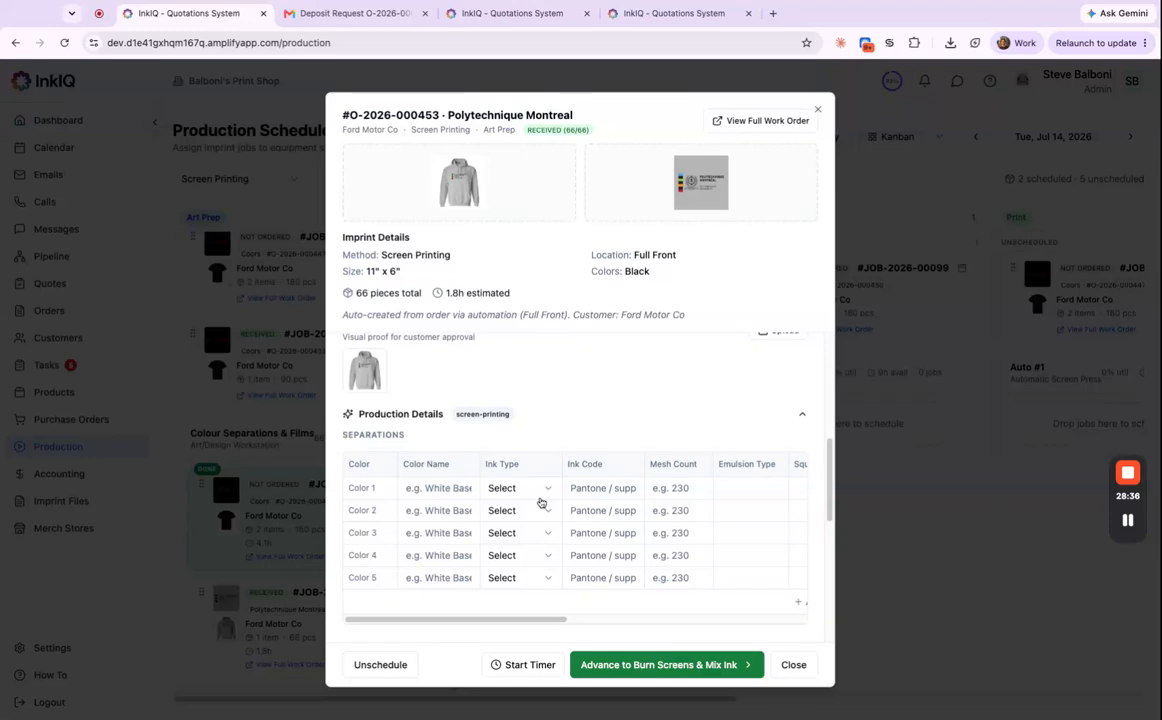
# Name the five separations White Base, Blue, Orange, Green and Red.
pyautogui.click(459, 488)
pyautogui.write('White Base')
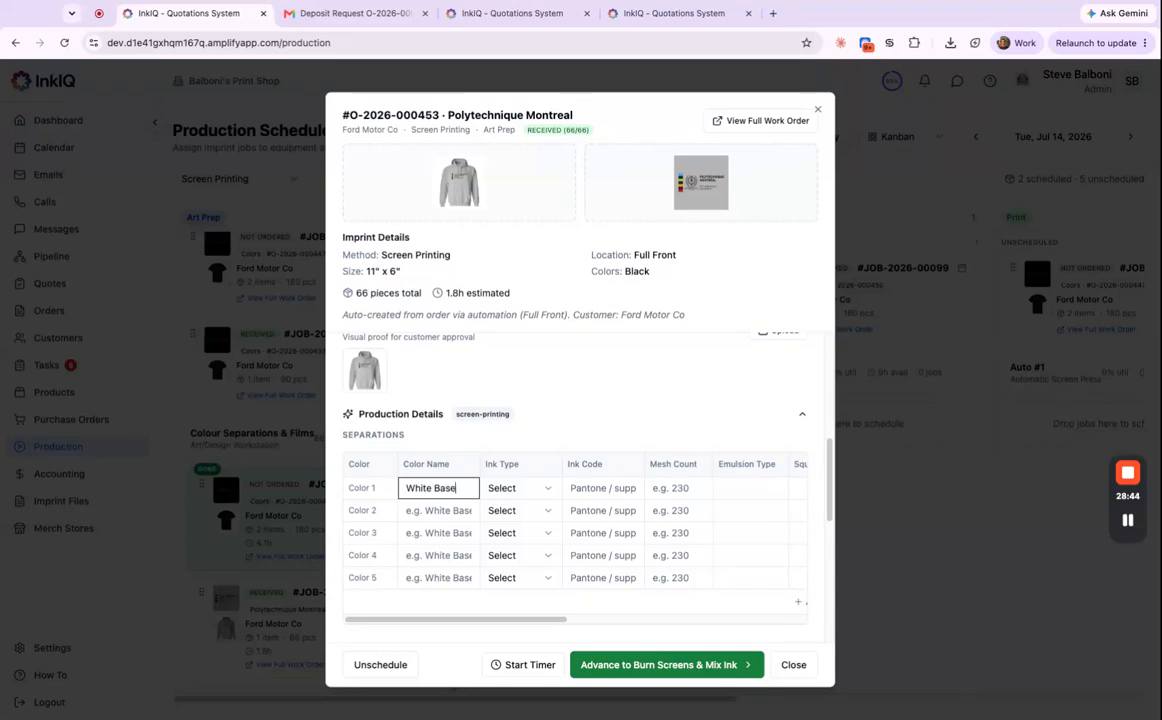
pyautogui.click(427, 512)
pyautogui.write('Blue')
pyautogui.click(437, 530)
pyautogui.write('Orange')
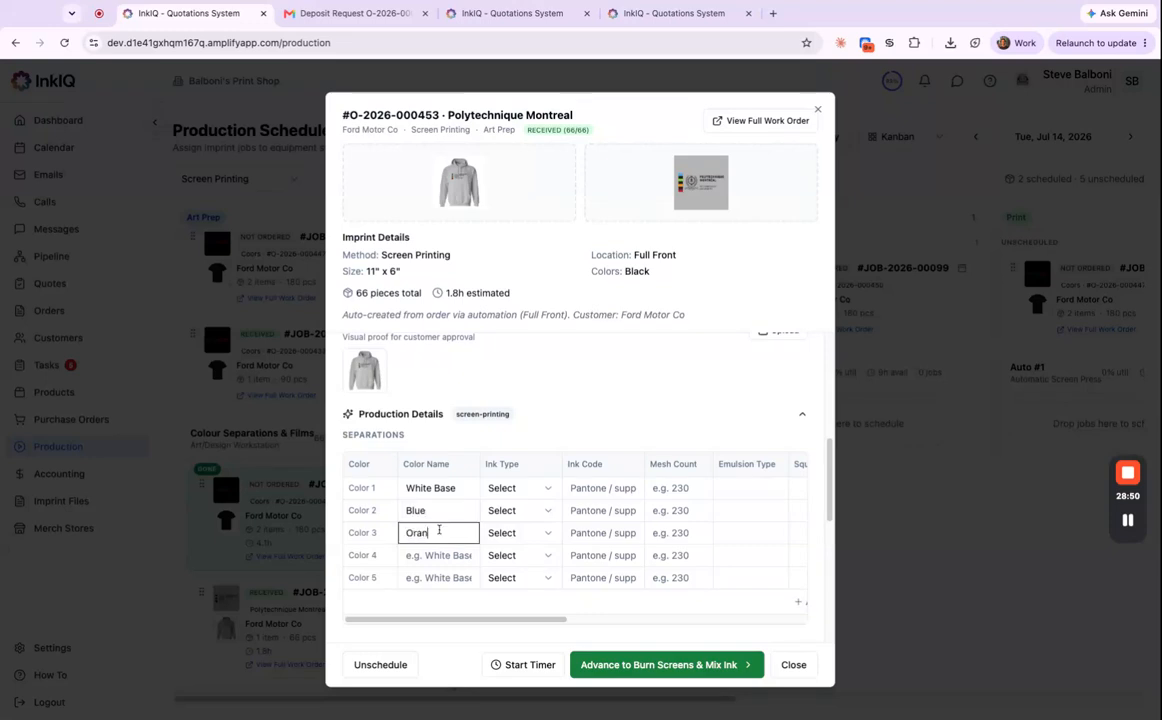
pyautogui.click(418, 555)
pyautogui.write('Green')
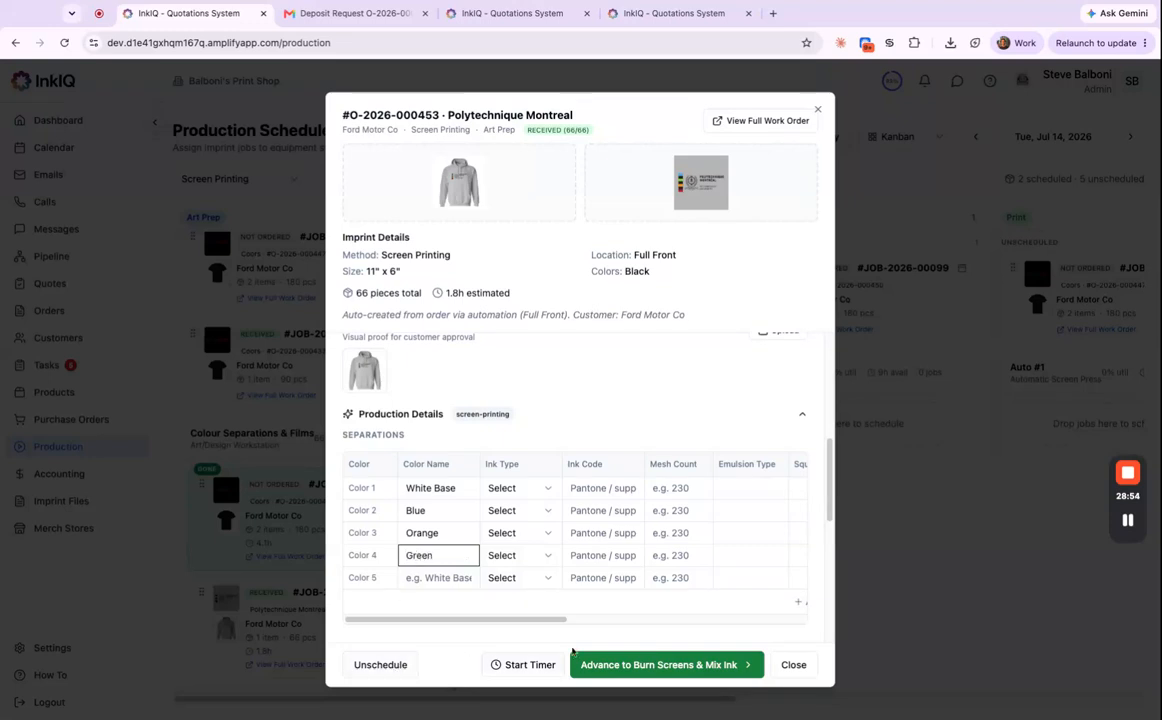
pyautogui.click(457, 584)
pyautogui.write('Red')
# Save the job's production details with the new colour names.
pyautogui.click(672, 417)
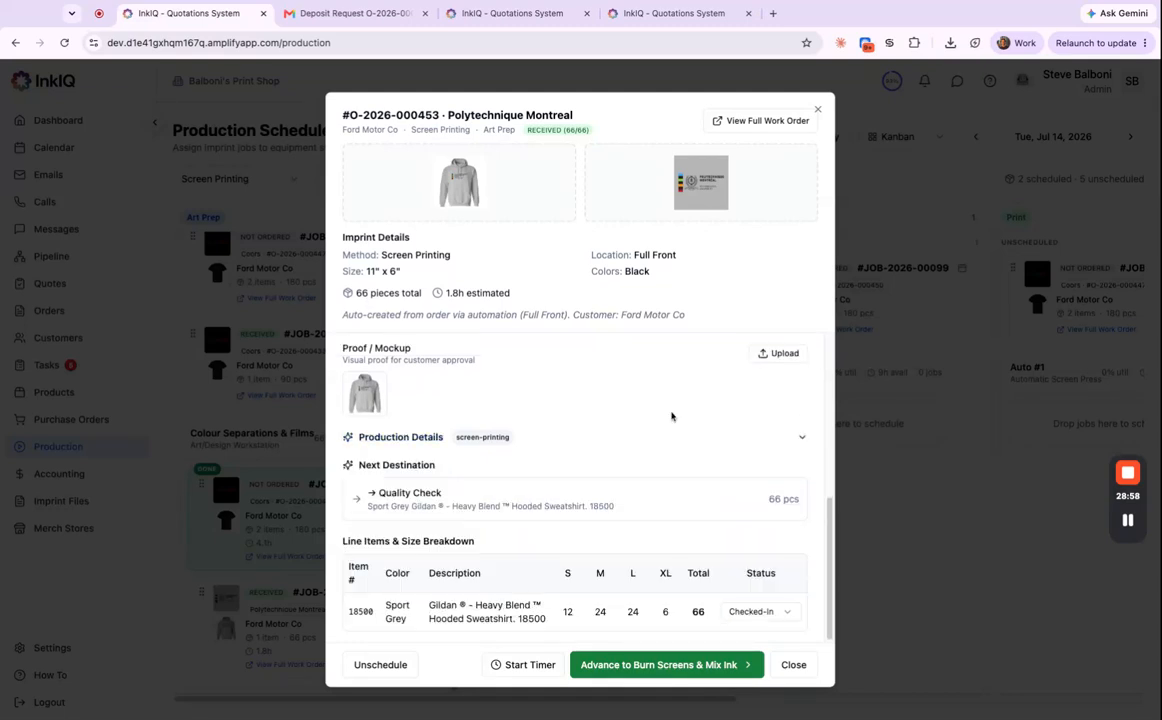
pyautogui.click(573, 440)
pyautogui.scroll(-5, 534, 489)
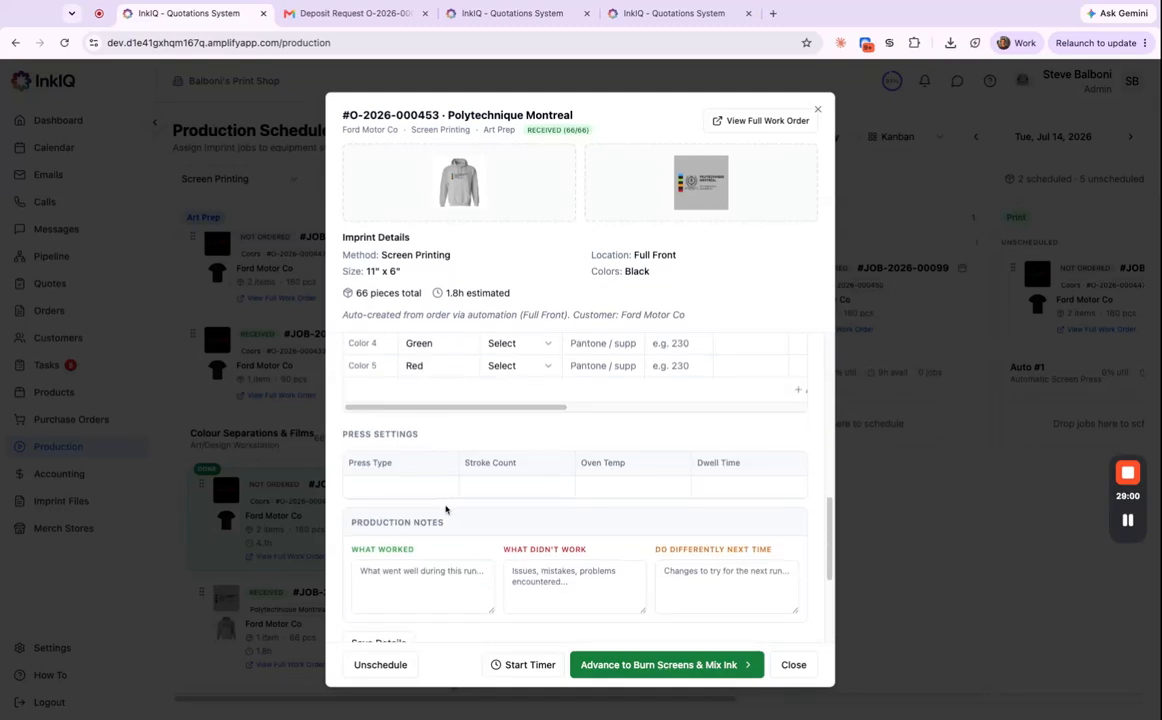
pyautogui.click(392, 544)
pyautogui.scroll(3, 581, 512)
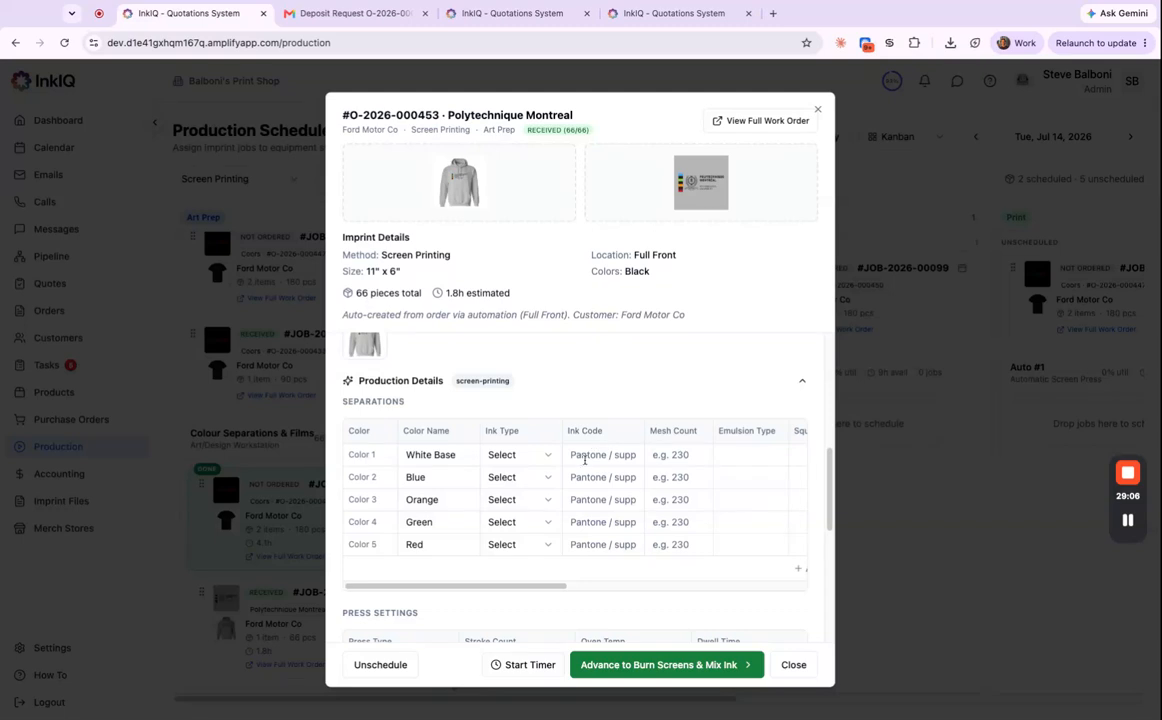
pyautogui.hscroll(8, 531, 590)
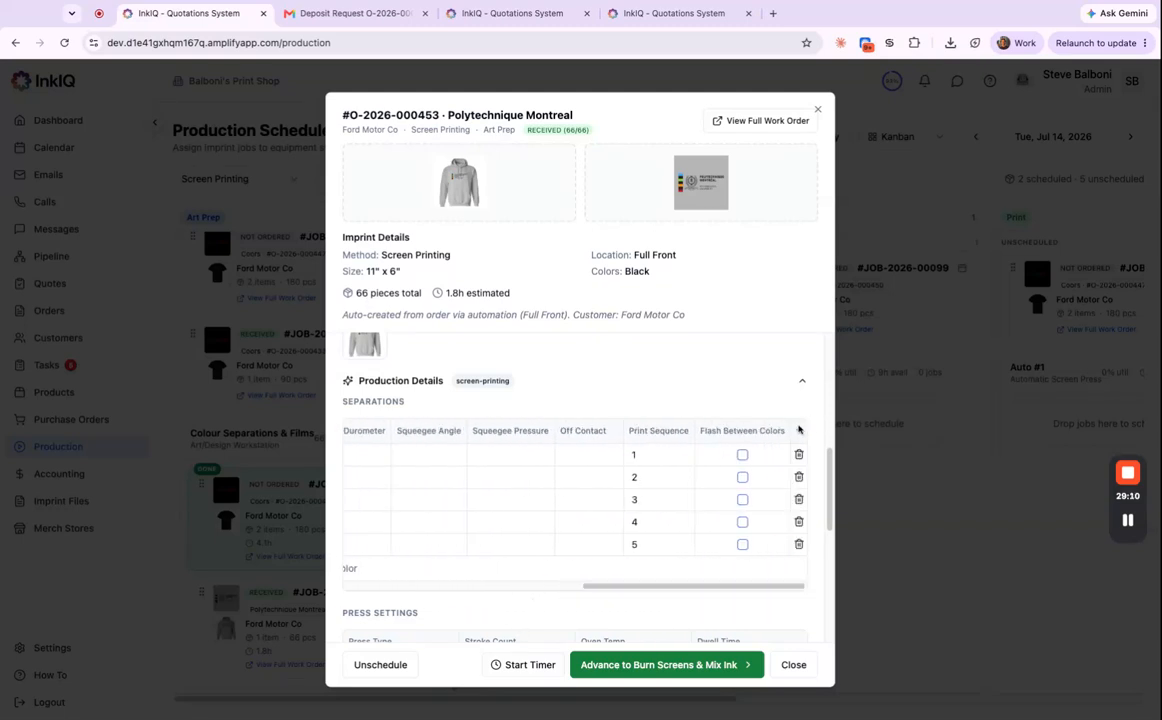
# Add a custom column to the separations table and start the job's timer.
pyautogui.click(798, 430)
pyautogui.hscroll(2, 762, 590)
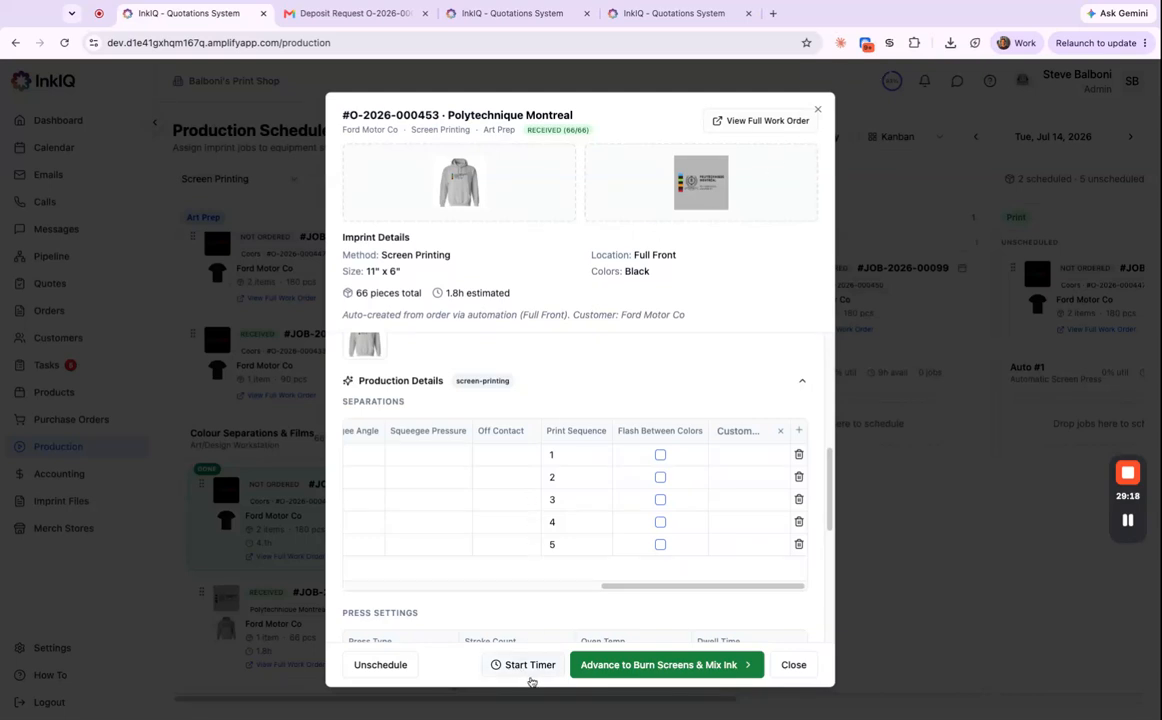
pyautogui.click(530, 666)
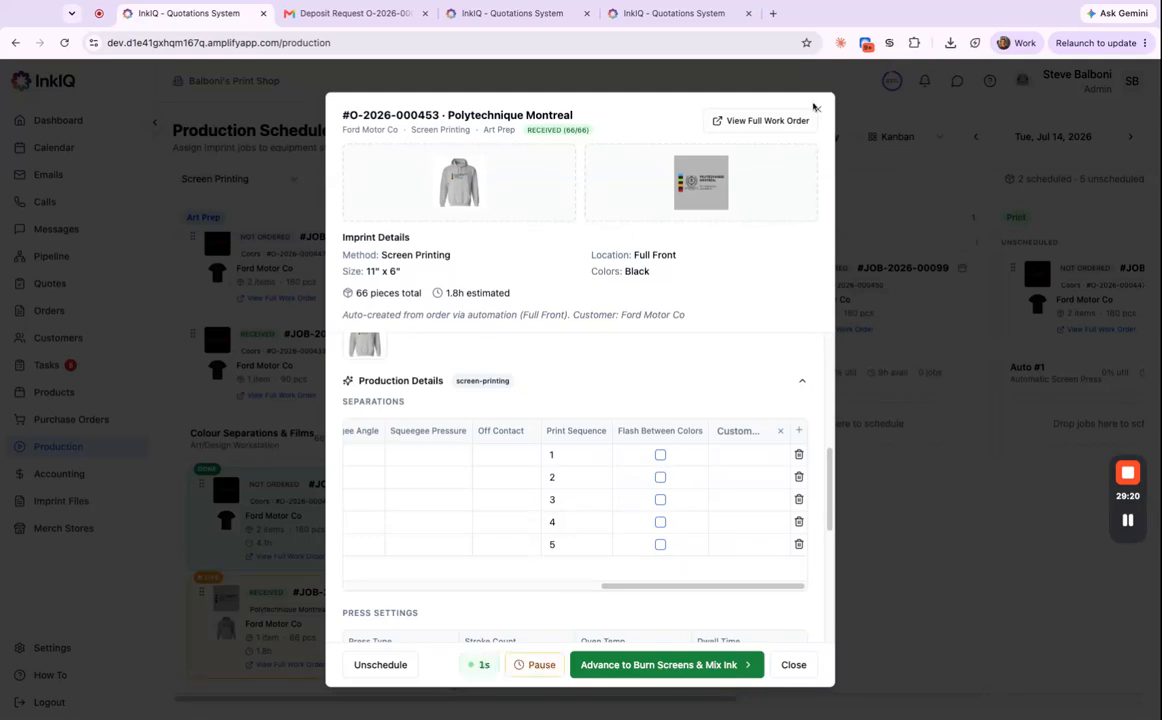
pyautogui.click(818, 113)
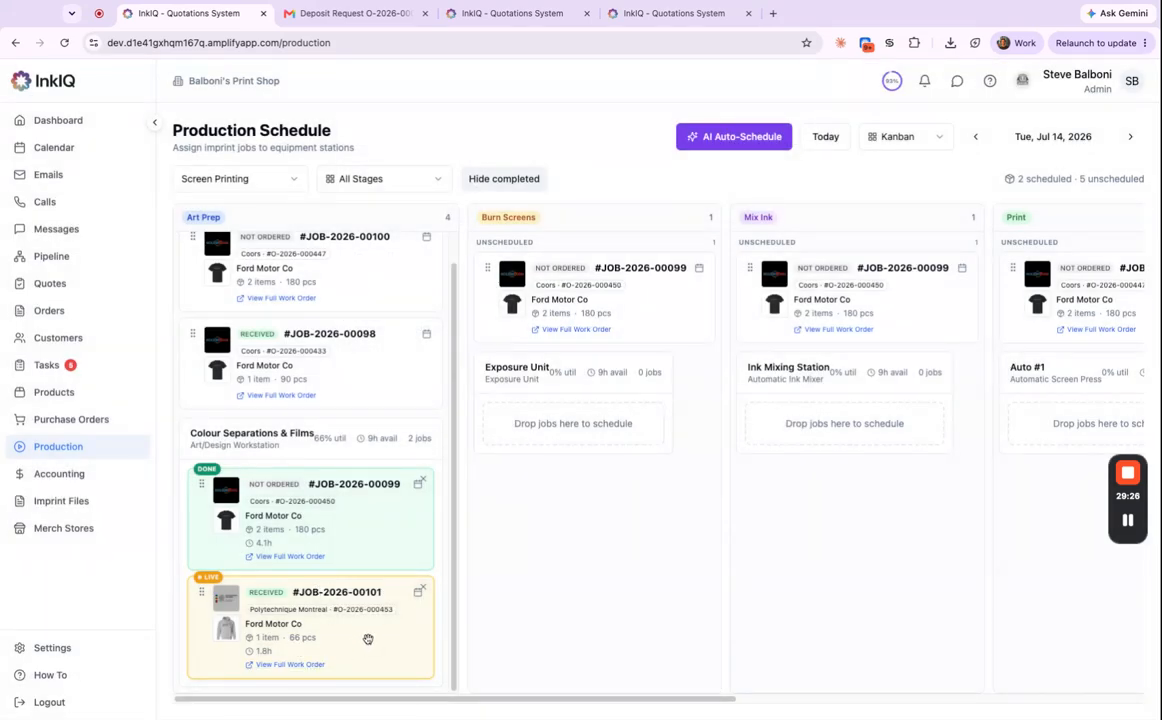
# Advance JOB-2026-00101 to Burn Screens & Mix Ink and place its cards on Exposure Unit and Ink Mixing Station.
pyautogui.click(368, 639)
pyautogui.scroll(-3, 630, 598)
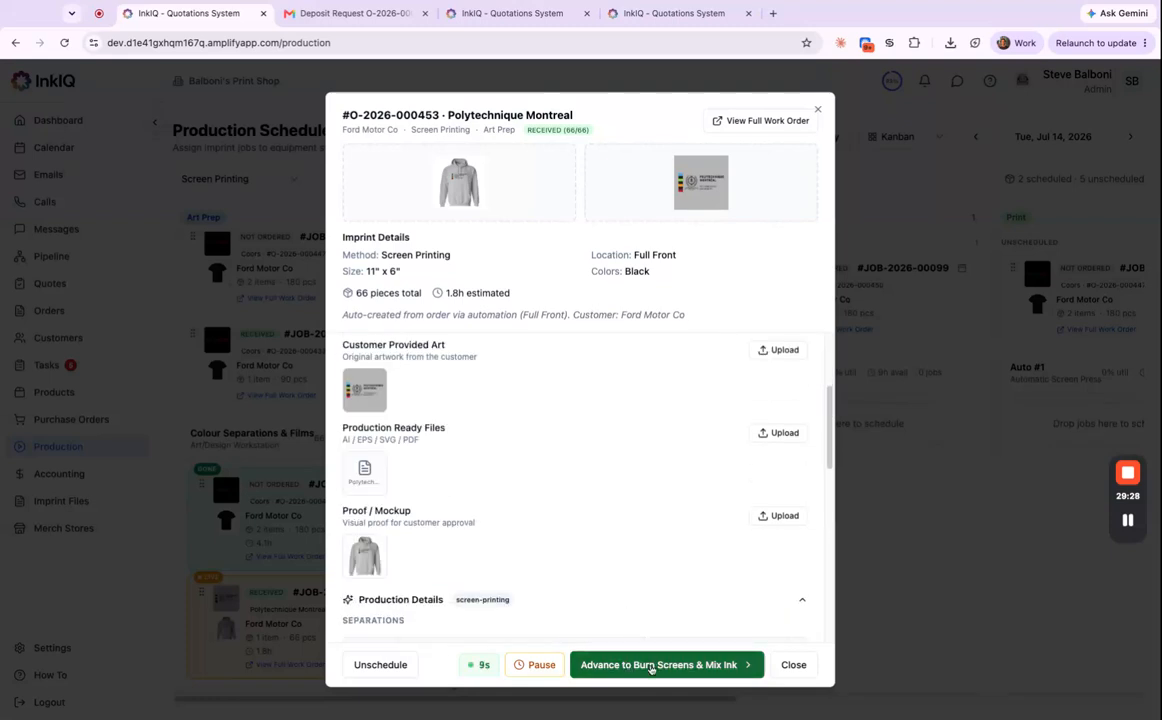
pyautogui.click(651, 665)
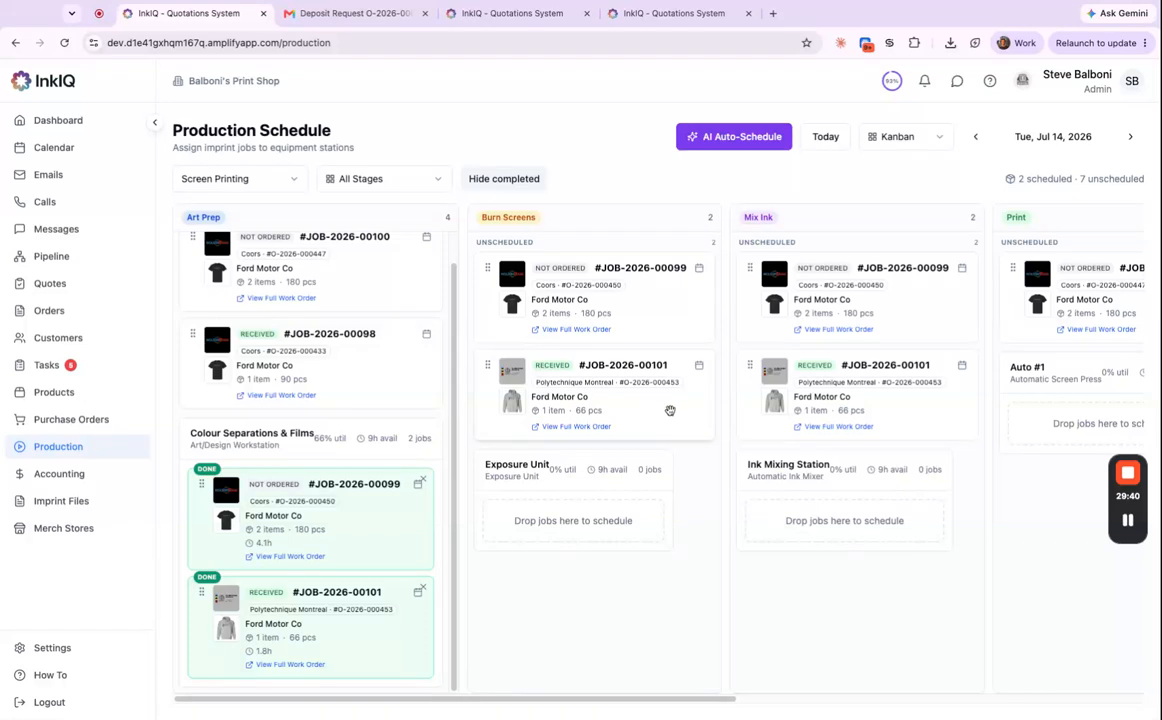
pyautogui.moveTo(670, 413); pyautogui.dragTo(669, 412)
pyautogui.moveTo(896, 428); pyautogui.dragTo(888, 520)
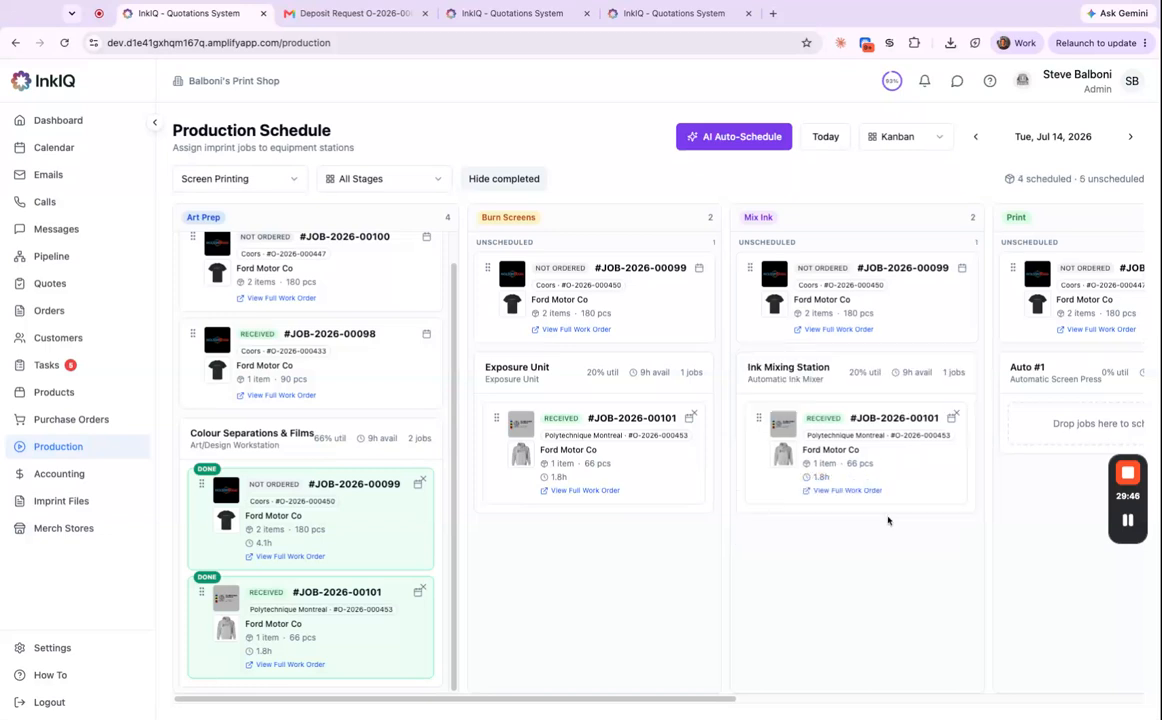
# Set the Burn Screens mesh counts: 110 for White Base and 156 for Blue, Orange, Green and Red.
pyautogui.click(594, 431)
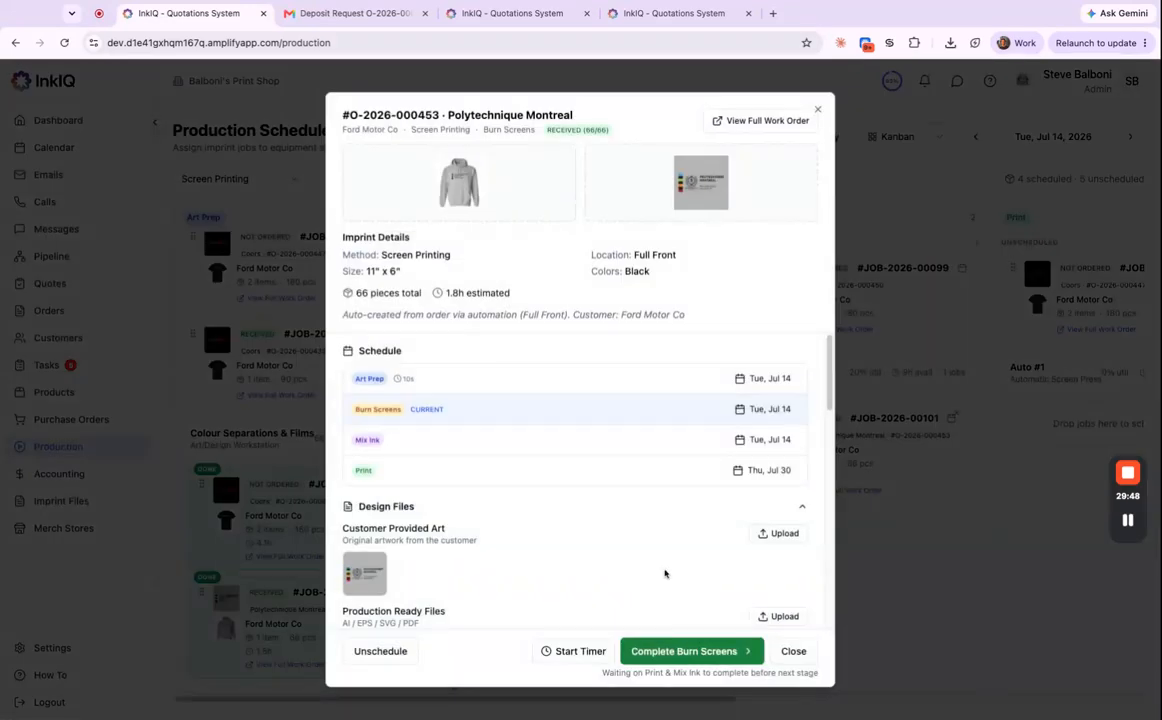
pyautogui.scroll(-3, 490, 440)
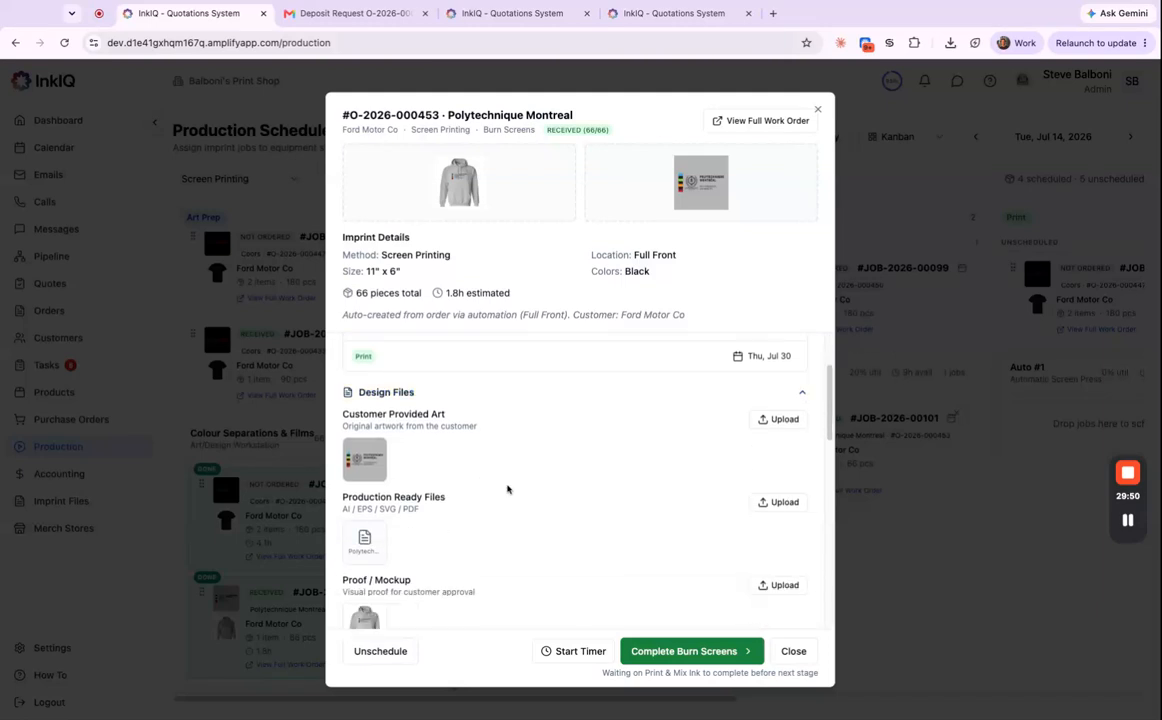
pyautogui.scroll(-7, 630, 512)
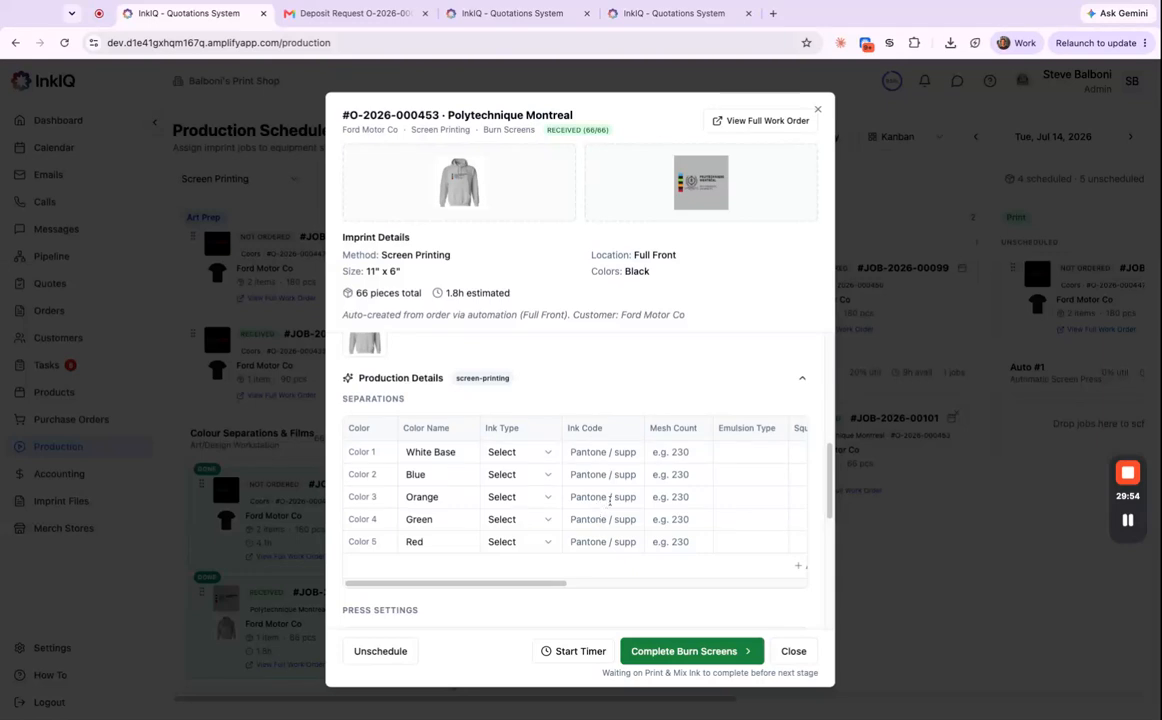
pyautogui.click(679, 453)
pyautogui.write('110')
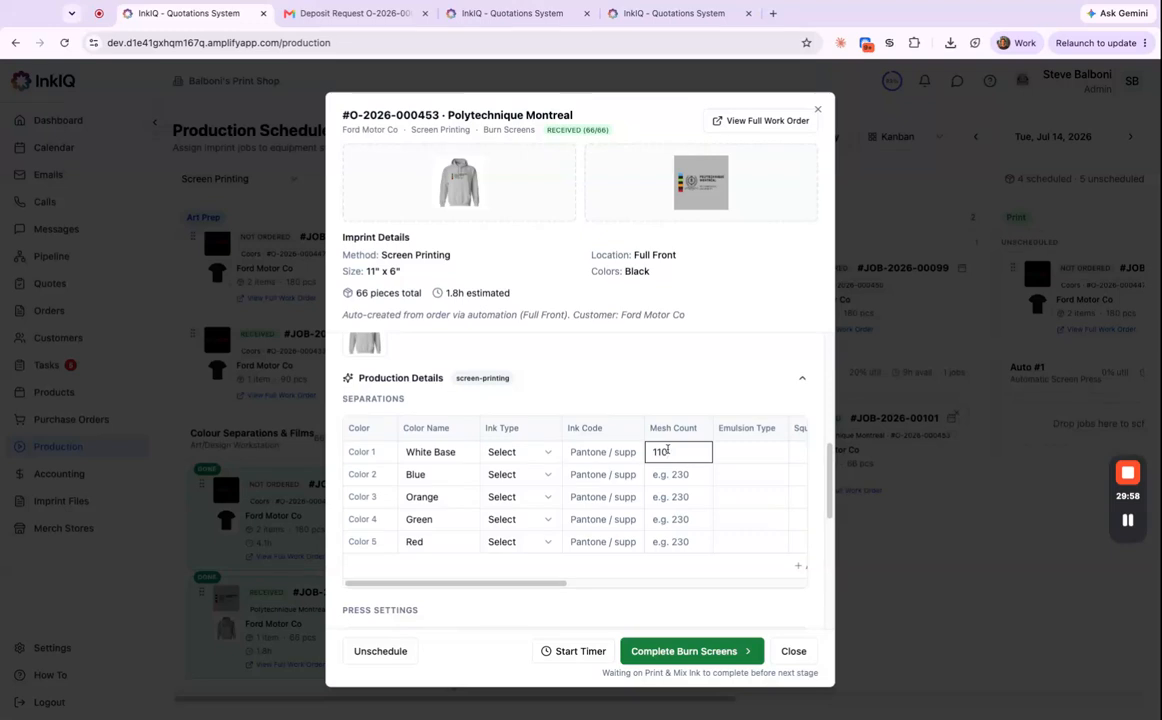
pyautogui.click(690, 476)
pyautogui.write('156')
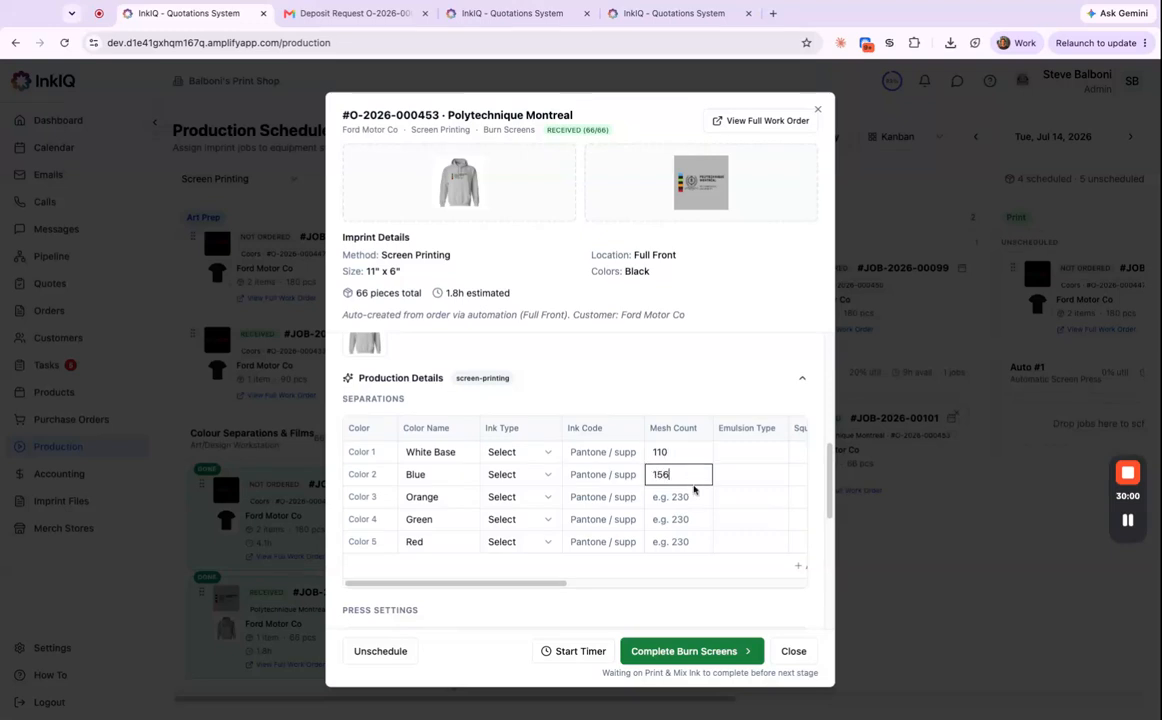
pyautogui.click(683, 490)
pyautogui.write('156')
pyautogui.click(678, 521)
pyautogui.write('156')
pyautogui.click(667, 543)
pyautogui.write('1')
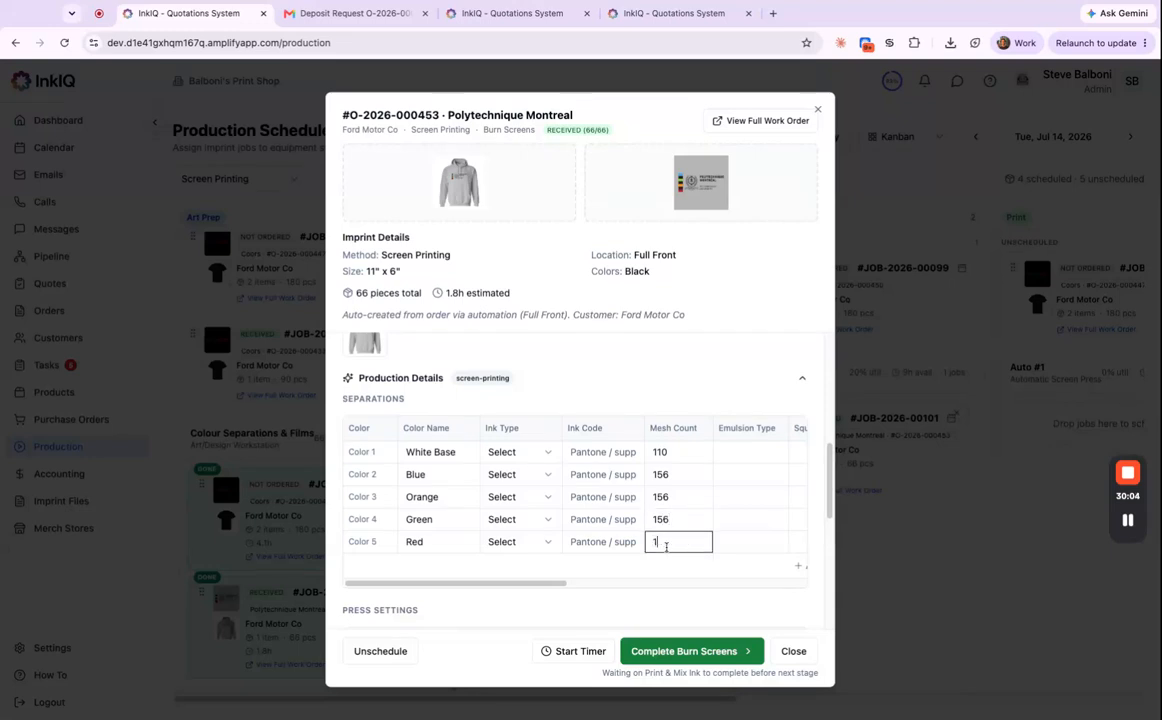
pyautogui.click(692, 397)
# Run and pause the job timer, then complete the Burn Screens stage.
pyautogui.click(560, 650)
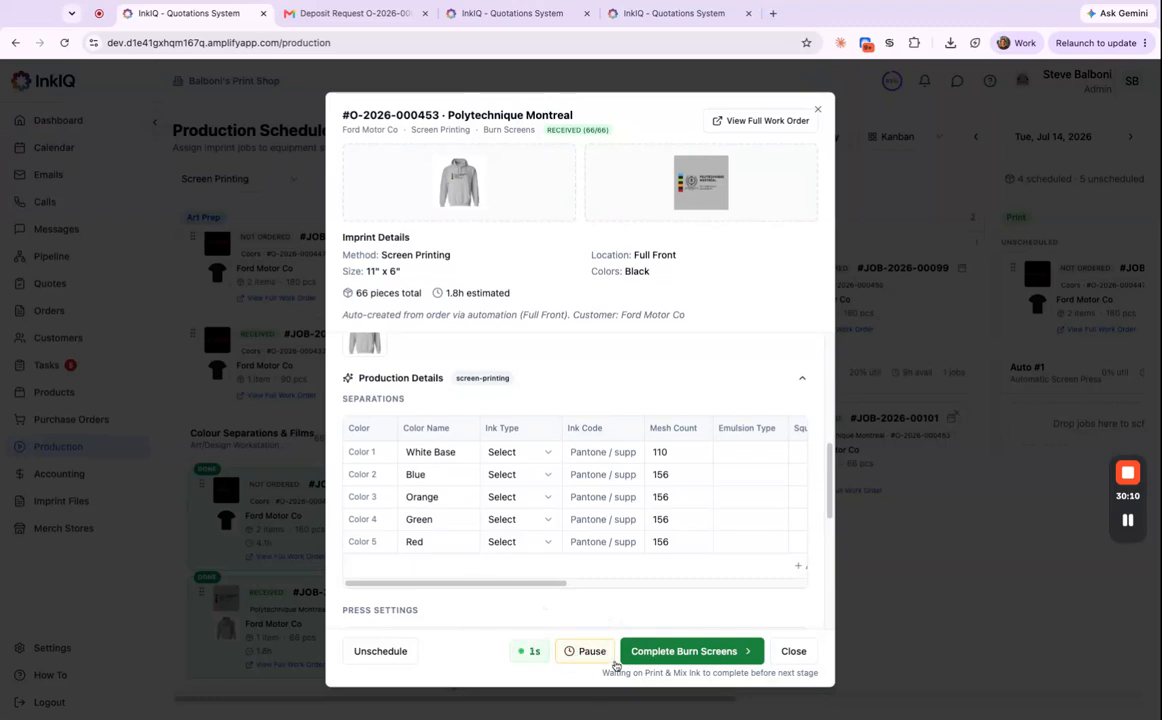
pyautogui.click(590, 651)
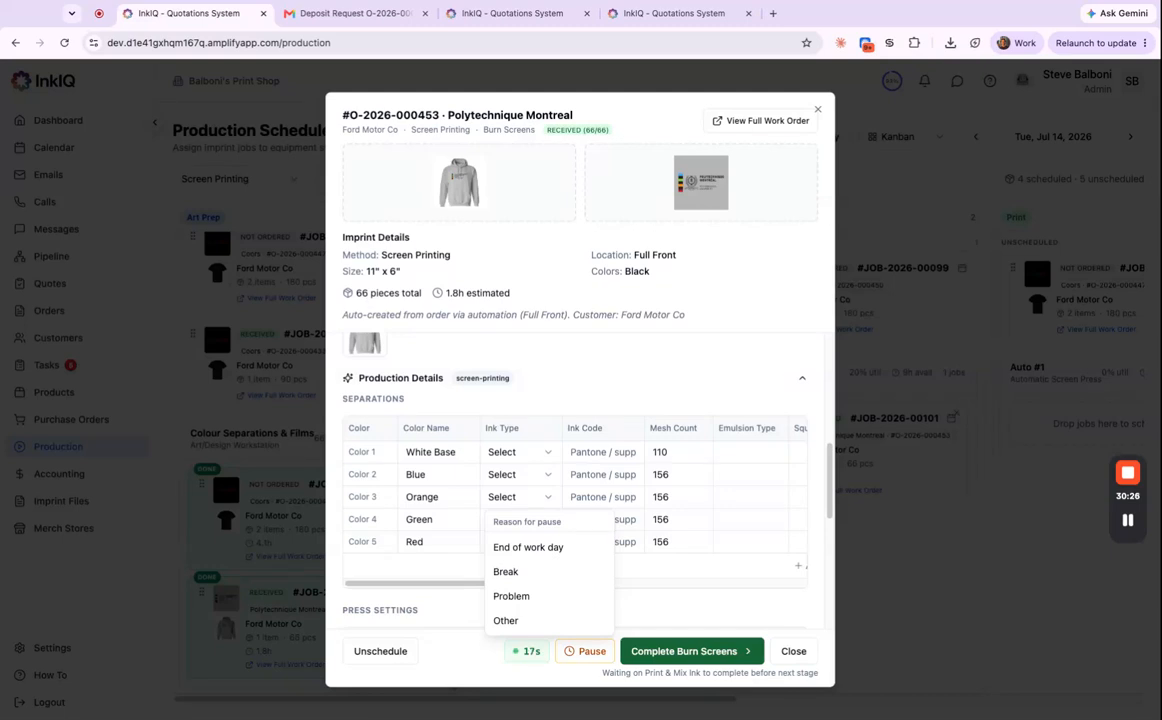
pyautogui.click(722, 659)
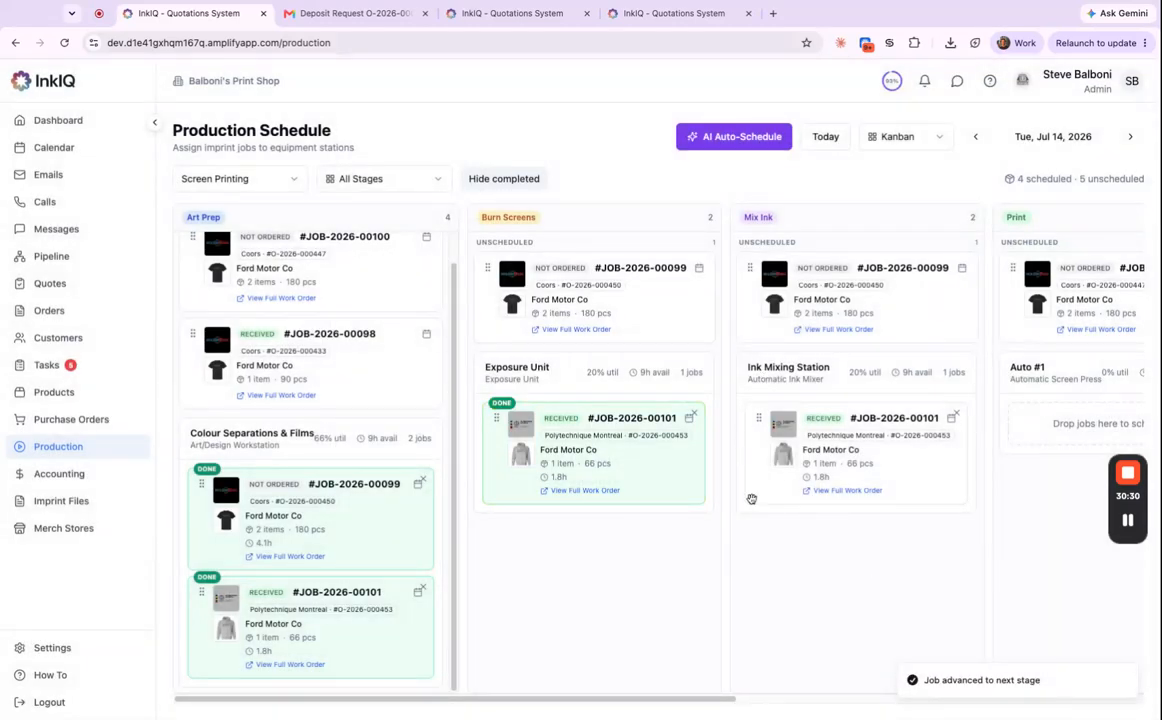
# Fill in the Mesh Count cells for White Base, Blue, Orange, Green and Red on job 00101.
pyautogui.click(883, 473)
pyautogui.scroll(-5, 661, 560)
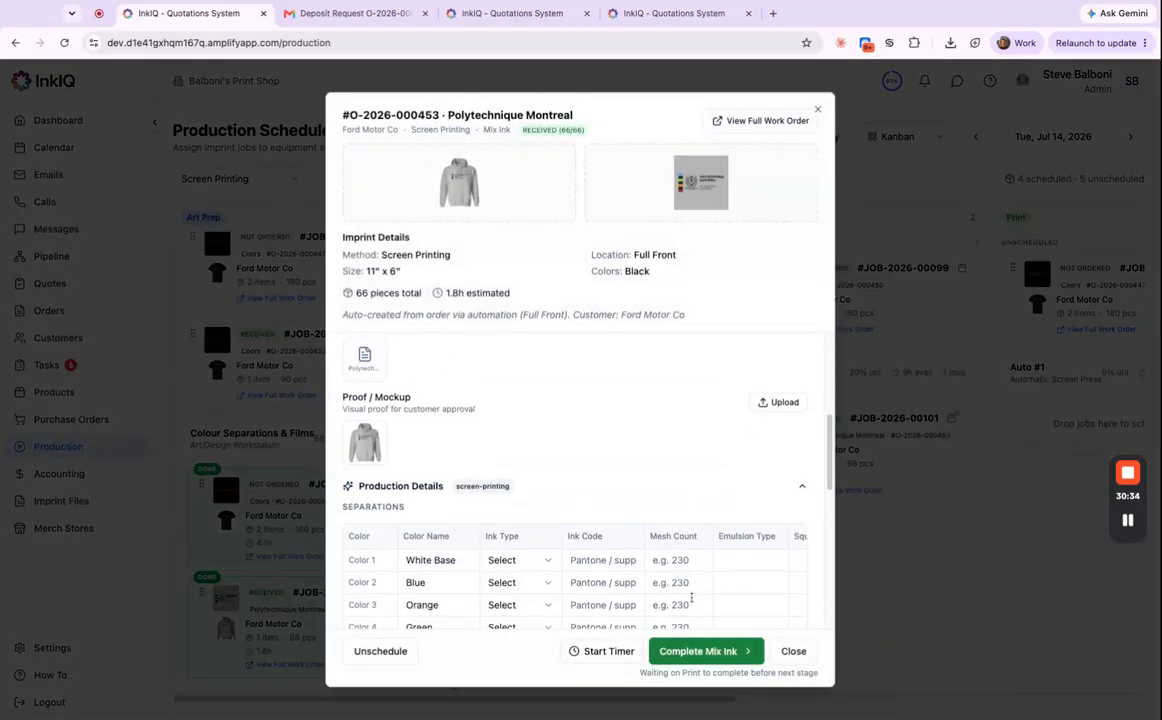
pyautogui.scroll(-2, 693, 600)
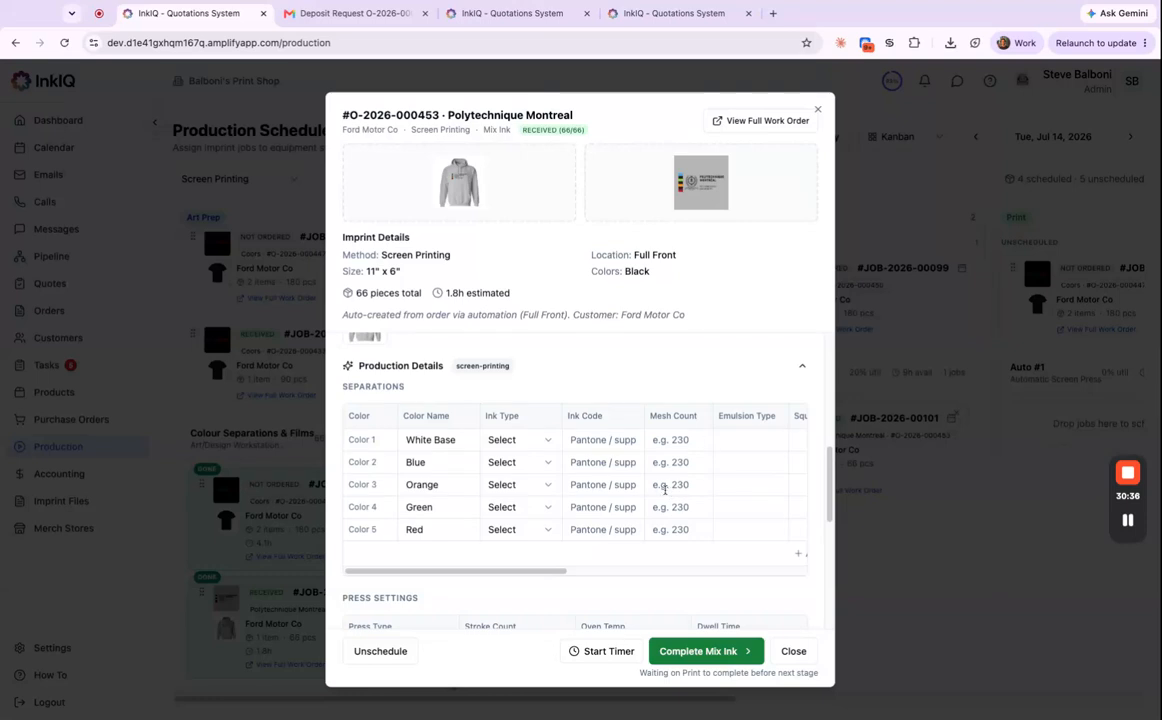
pyautogui.scroll(-5, 451, 560)
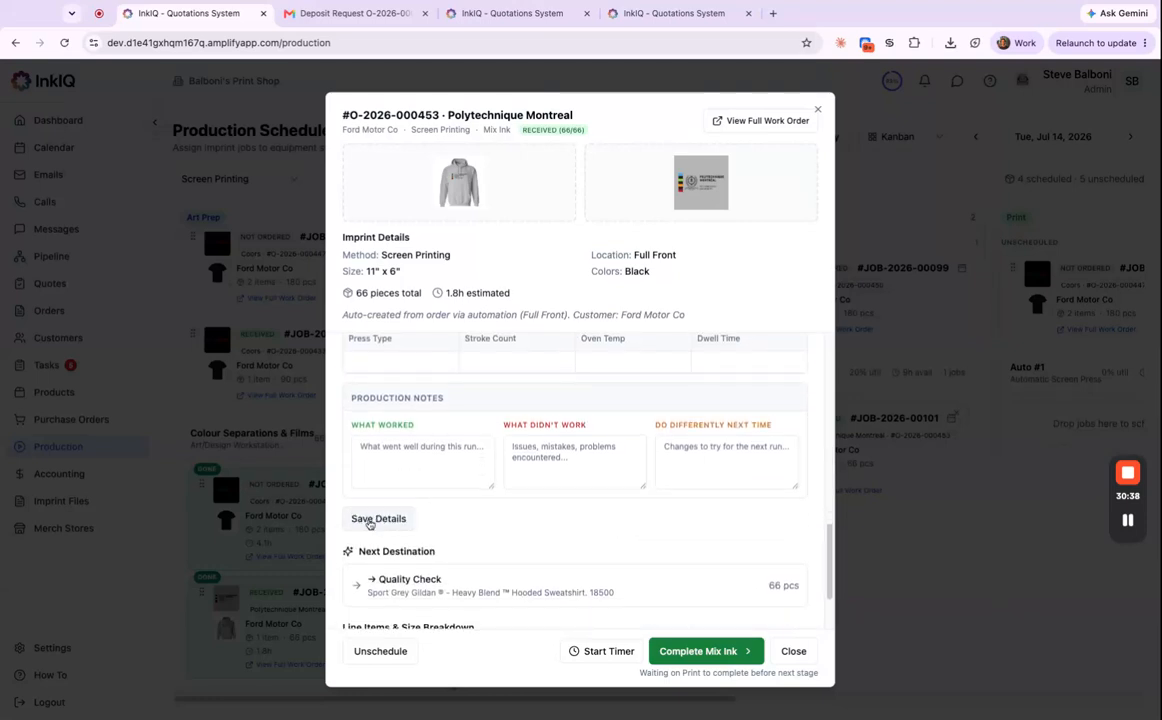
pyautogui.scroll(4, 690, 480)
pyautogui.click(680, 396)
pyautogui.write('110')
pyautogui.click(678, 416)
pyautogui.write('156')
pyautogui.click(677, 440)
pyautogui.write('1')
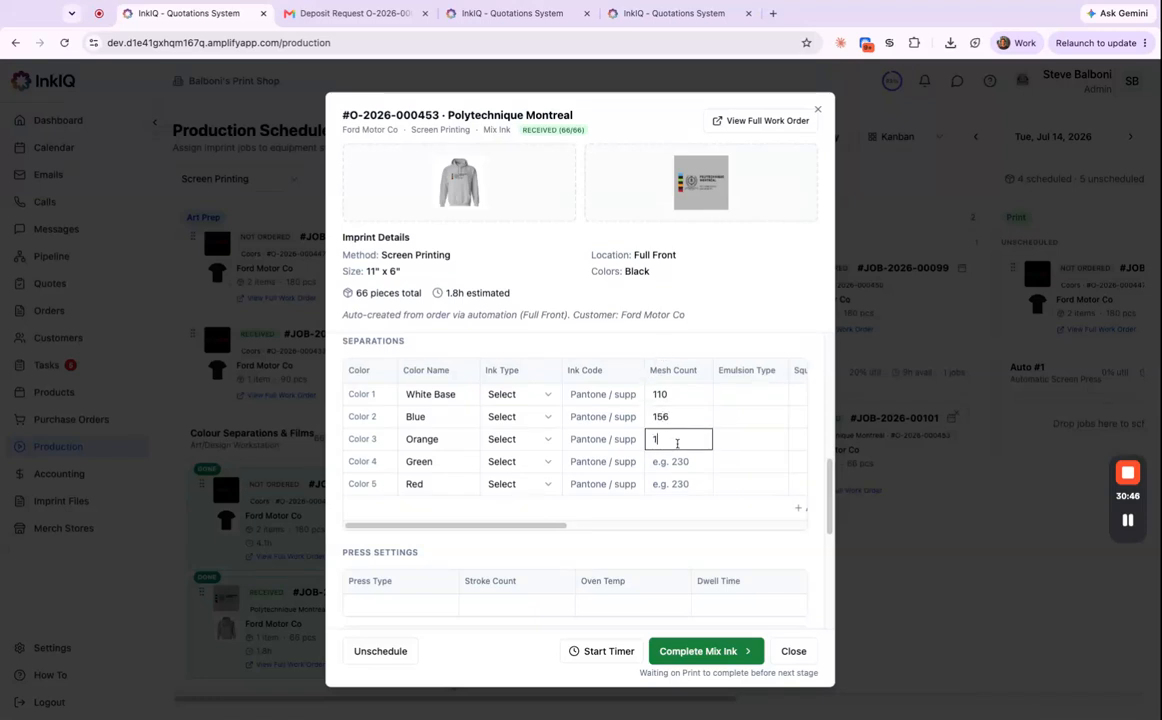
pyautogui.click(670, 462)
pyautogui.write('156')
pyautogui.click(670, 484)
pyautogui.write('156')
# Save the production details and complete the Mix Ink stage.
pyautogui.scroll(-5, 642, 498)
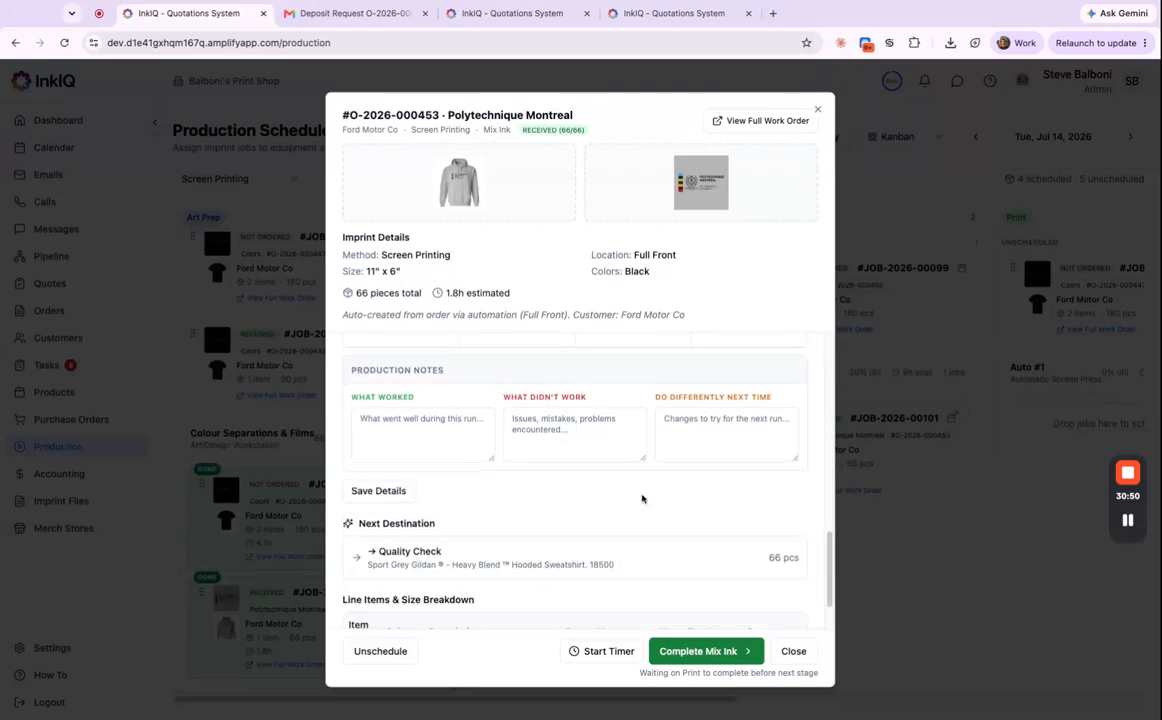
pyautogui.click(386, 473)
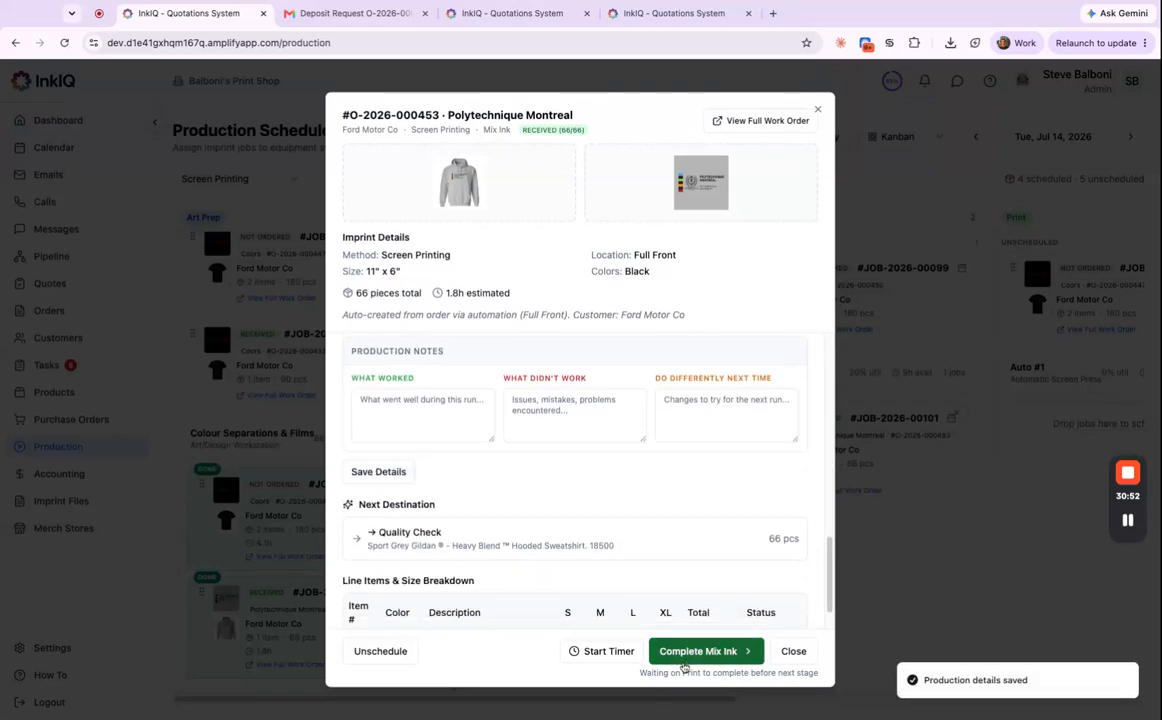
pyautogui.click(686, 655)
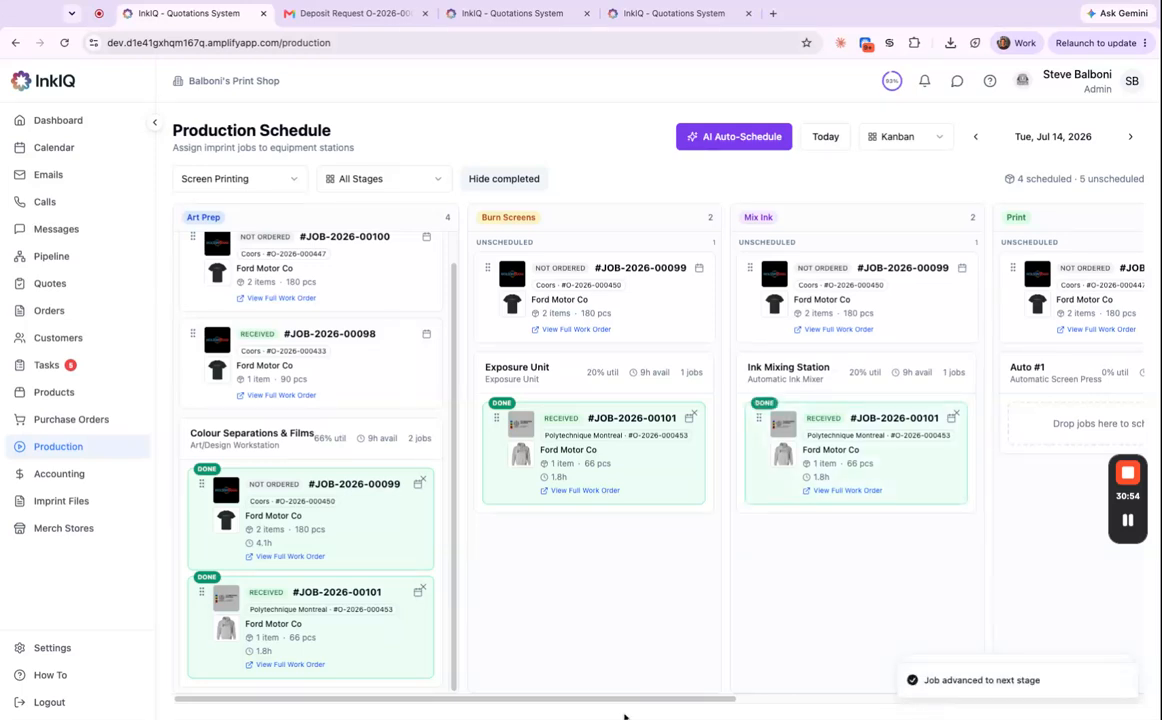
pyautogui.hscroll(8, 625, 703)
# Set the Production Schedule date to Thursday, July 30, 2026.
pyautogui.click(1030, 136)
pyautogui.click(1076, 342)
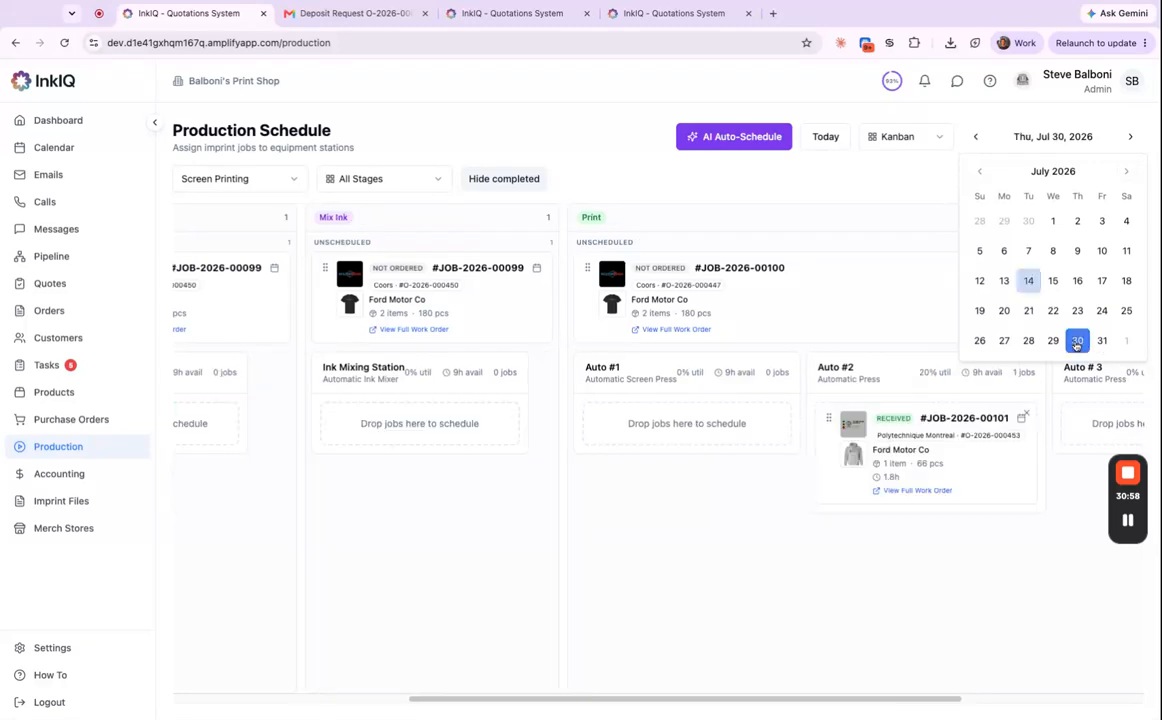
pyautogui.moveTo(672, 700); pyautogui.dragTo(615, 700)
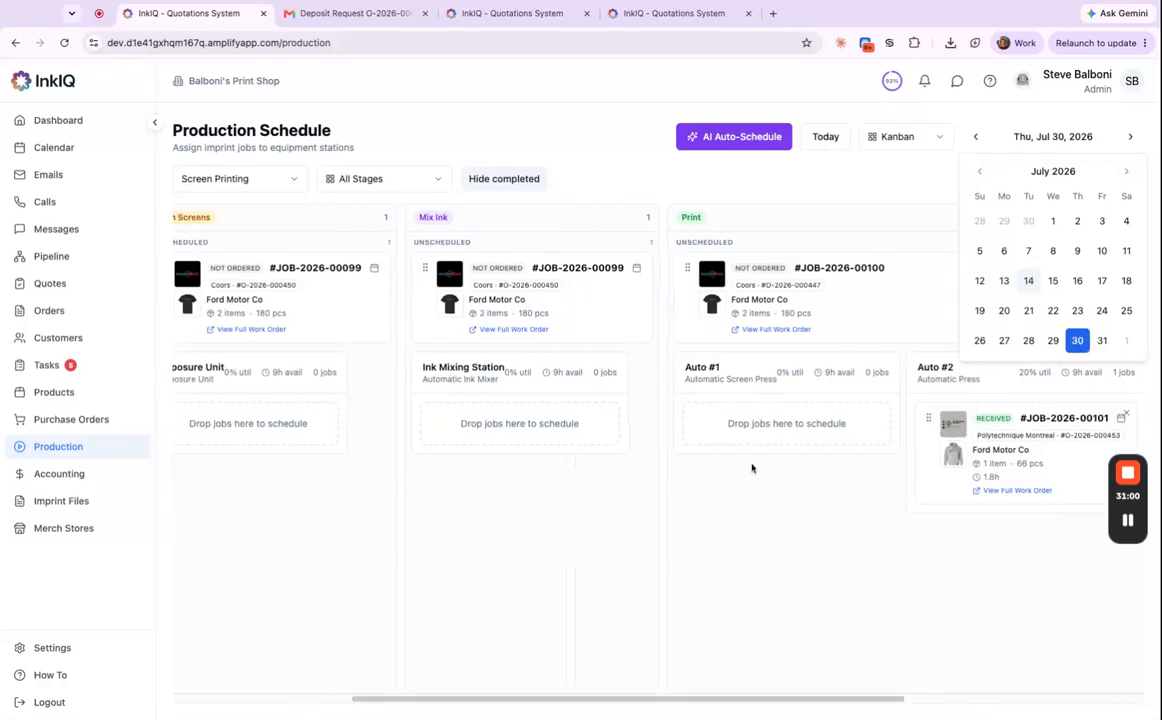
pyautogui.click(898, 167)
pyautogui.hscroll(-5, 799, 700)
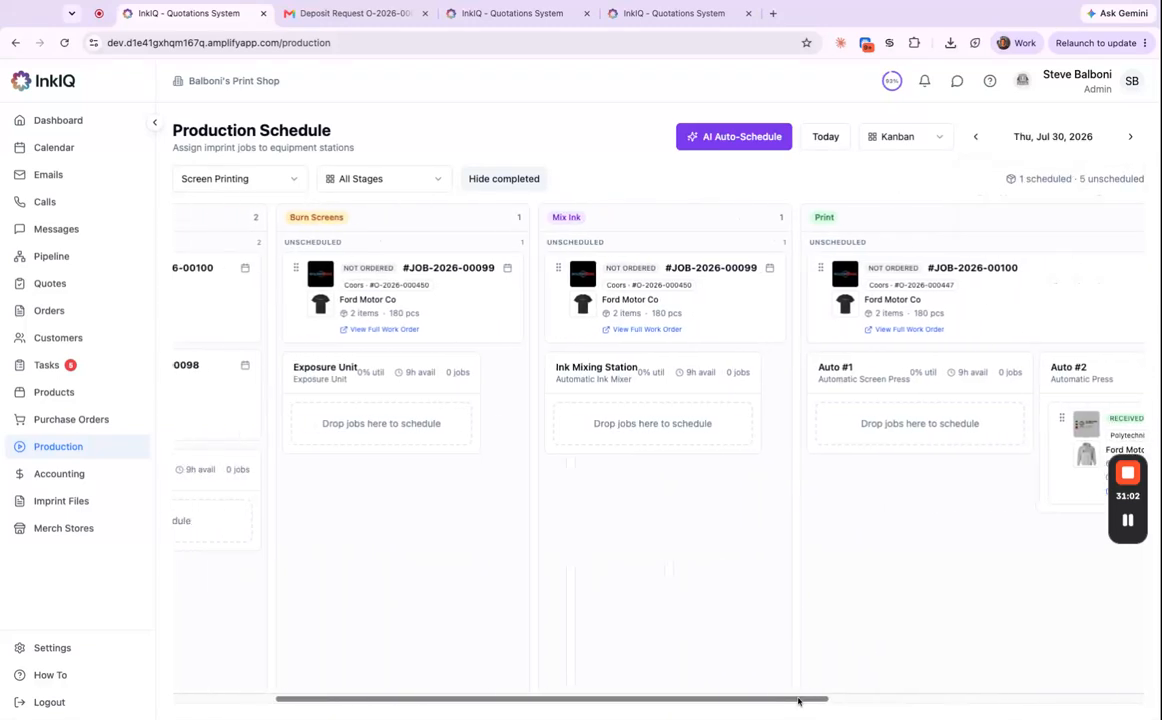
# Try the Stacked and Gantt views, then return to Kanban and scroll to the Print column.
pyautogui.click(918, 137)
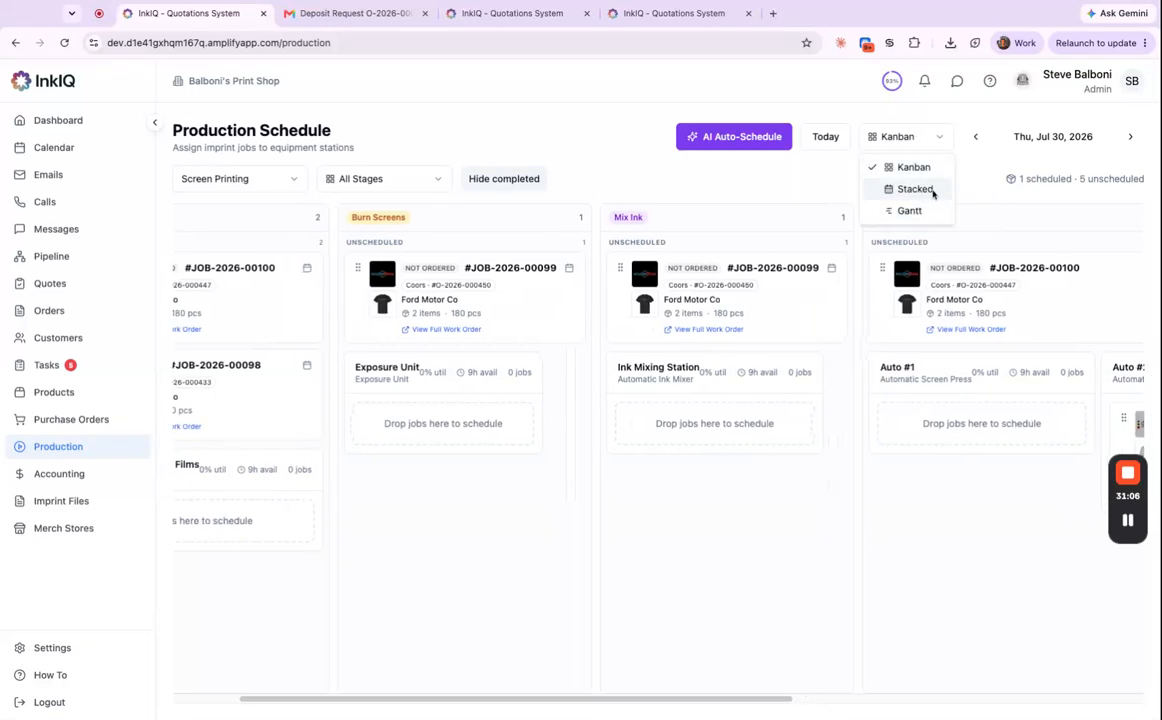
pyautogui.click(914, 189)
pyautogui.scroll(-5, 560, 527)
pyautogui.scroll(8, 747, 394)
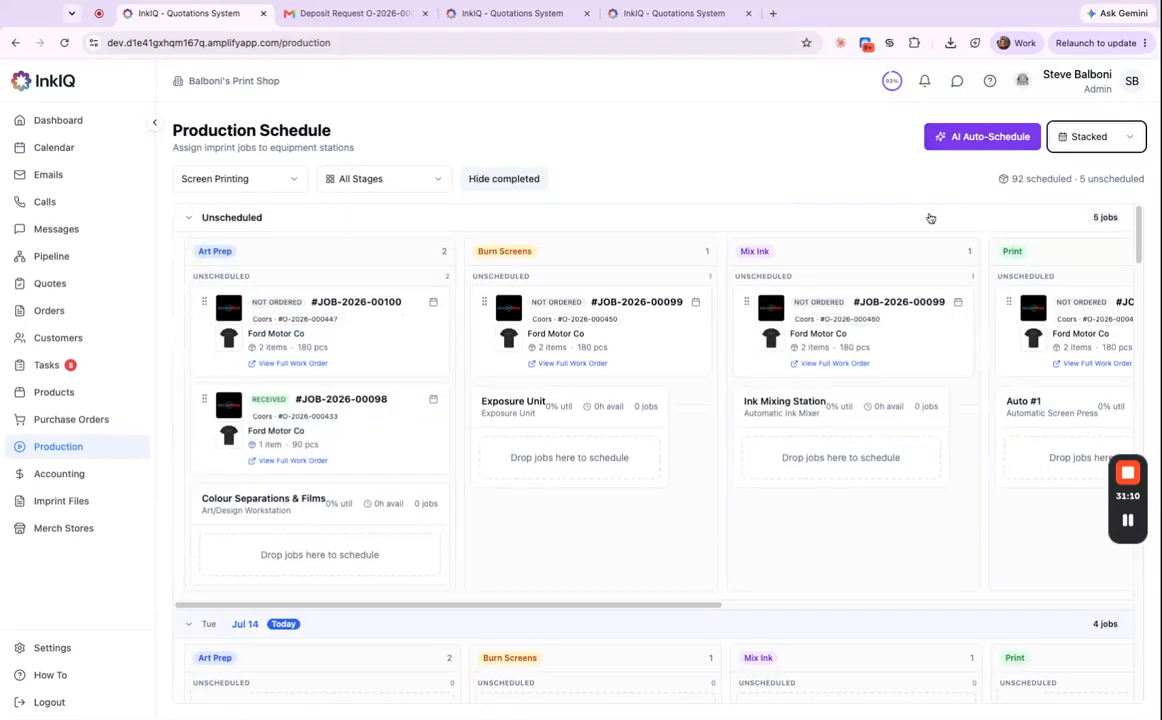
pyautogui.click(1100, 138)
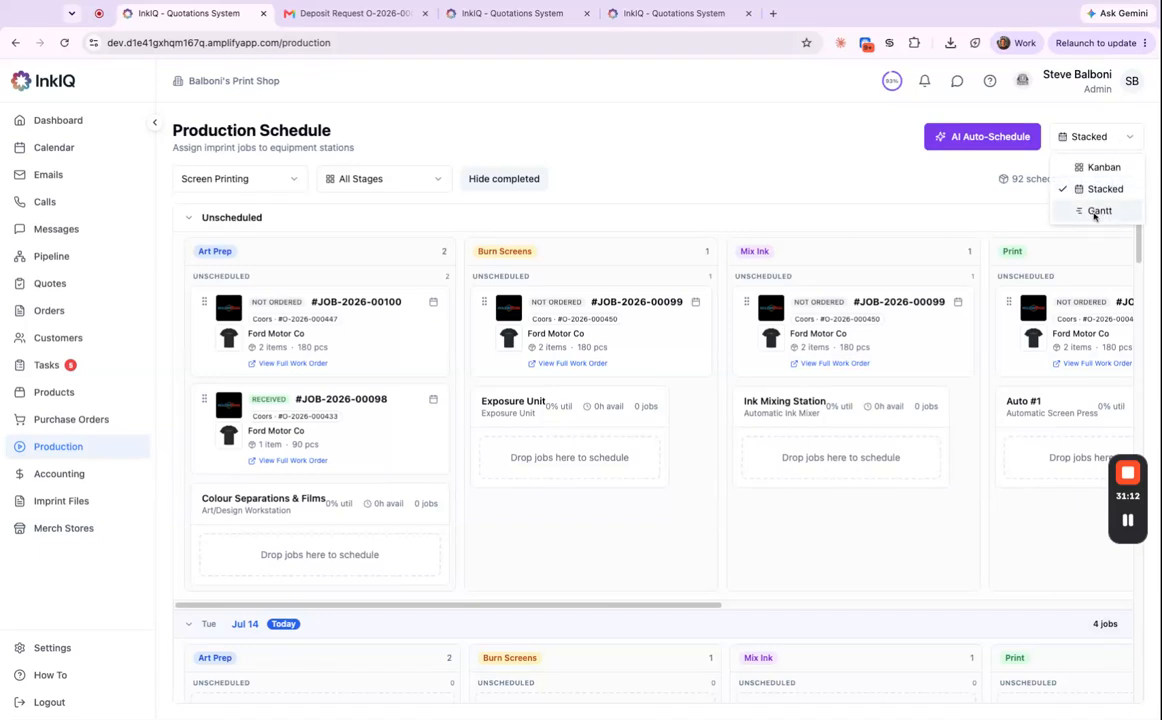
pyautogui.click(1097, 211)
pyautogui.click(1105, 137)
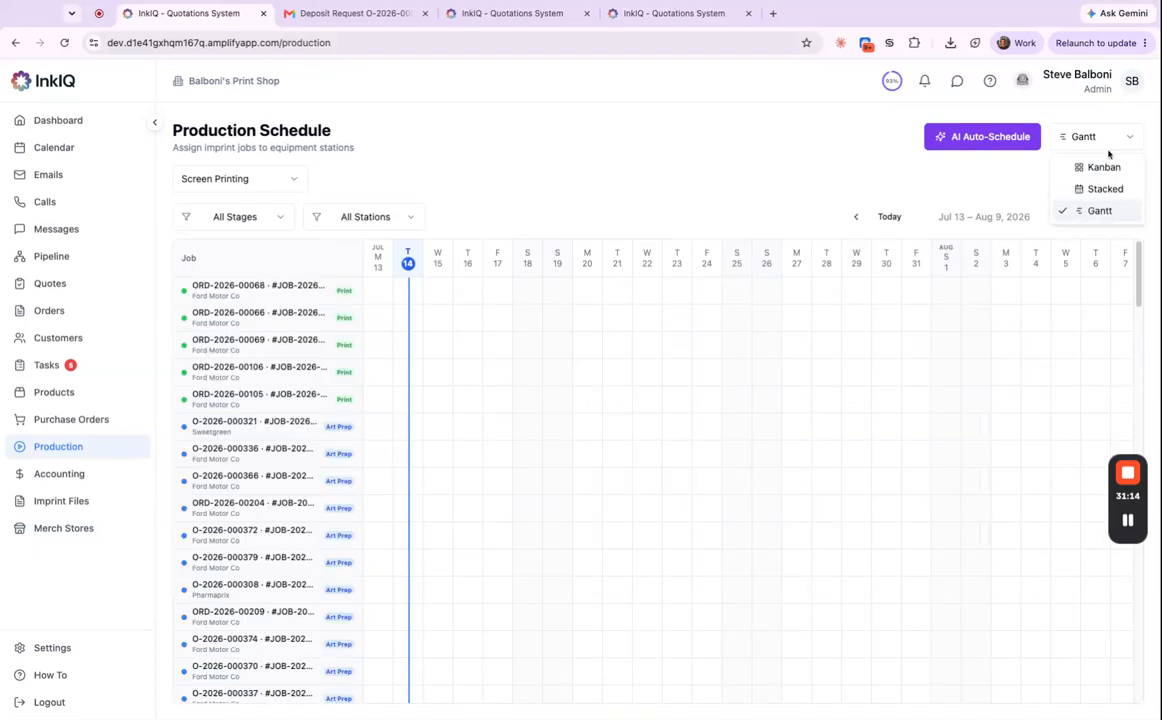
pyautogui.click(1105, 167)
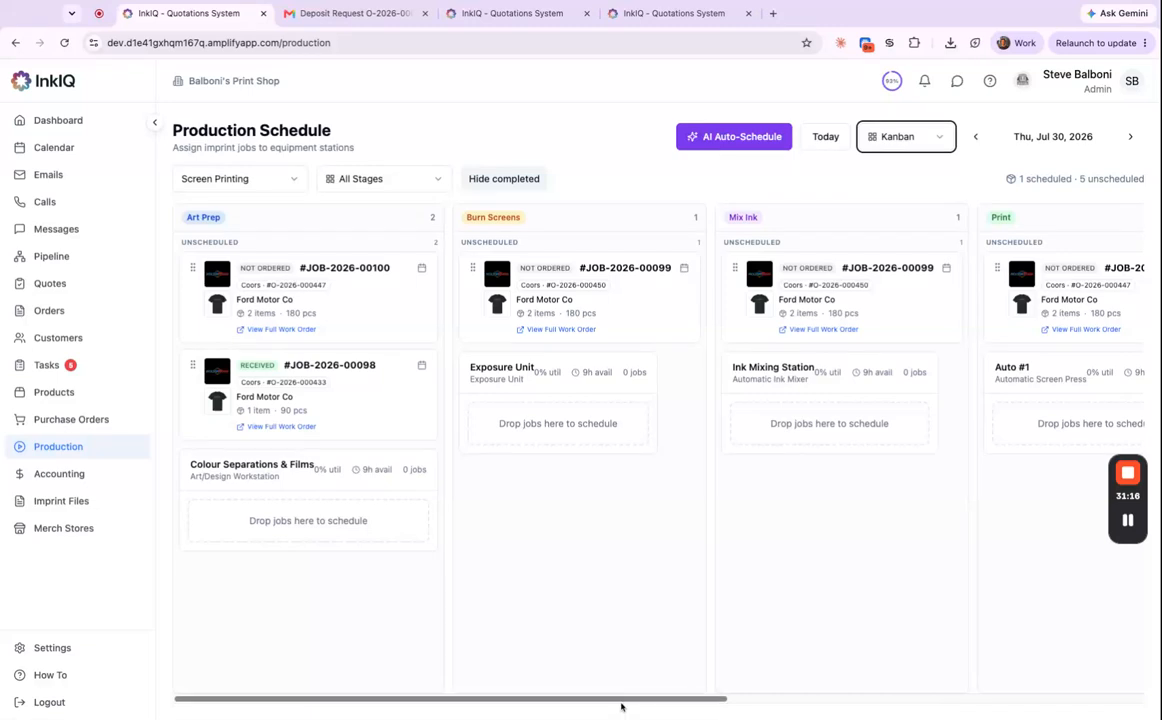
pyautogui.hscroll(6, 622, 704)
pyautogui.hscroll(1, 621, 704)
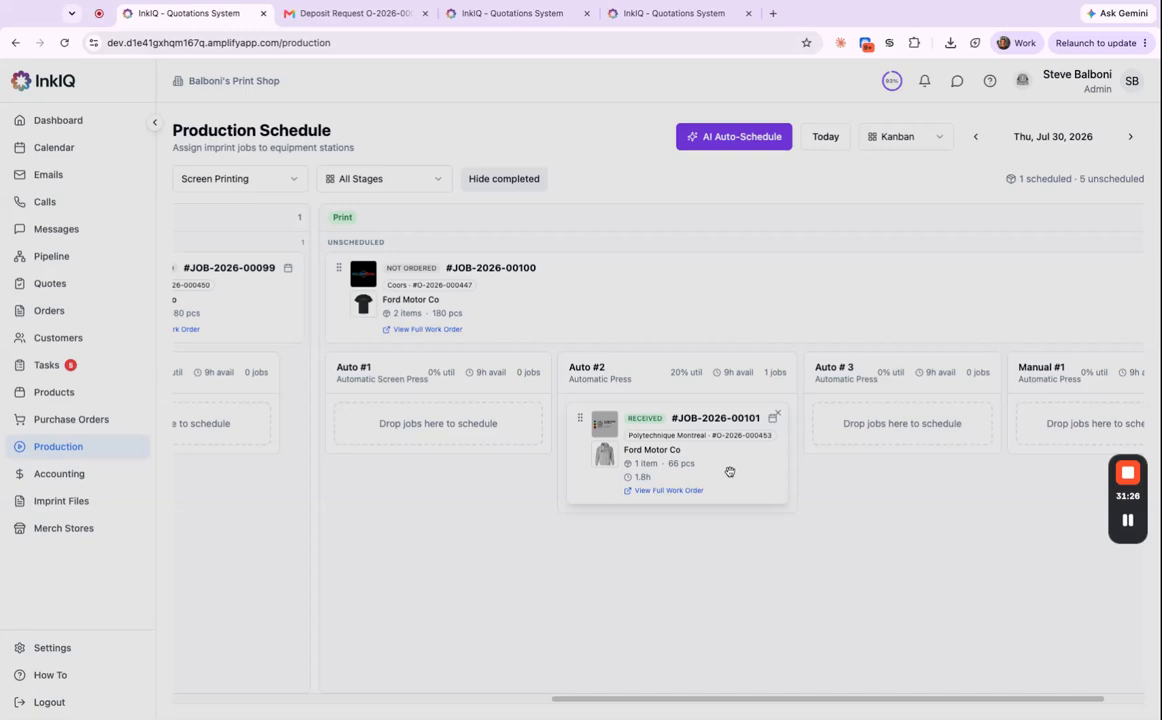
# Open job 00101's work order and check its squeegee durometer, angle, press type and What Worked note fields.
pyautogui.click(729, 471)
pyautogui.scroll(-5, 680, 542)
pyautogui.scroll(-1, 660, 560)
pyautogui.hscroll(5, 527, 628)
pyautogui.hscroll(3, 527, 628)
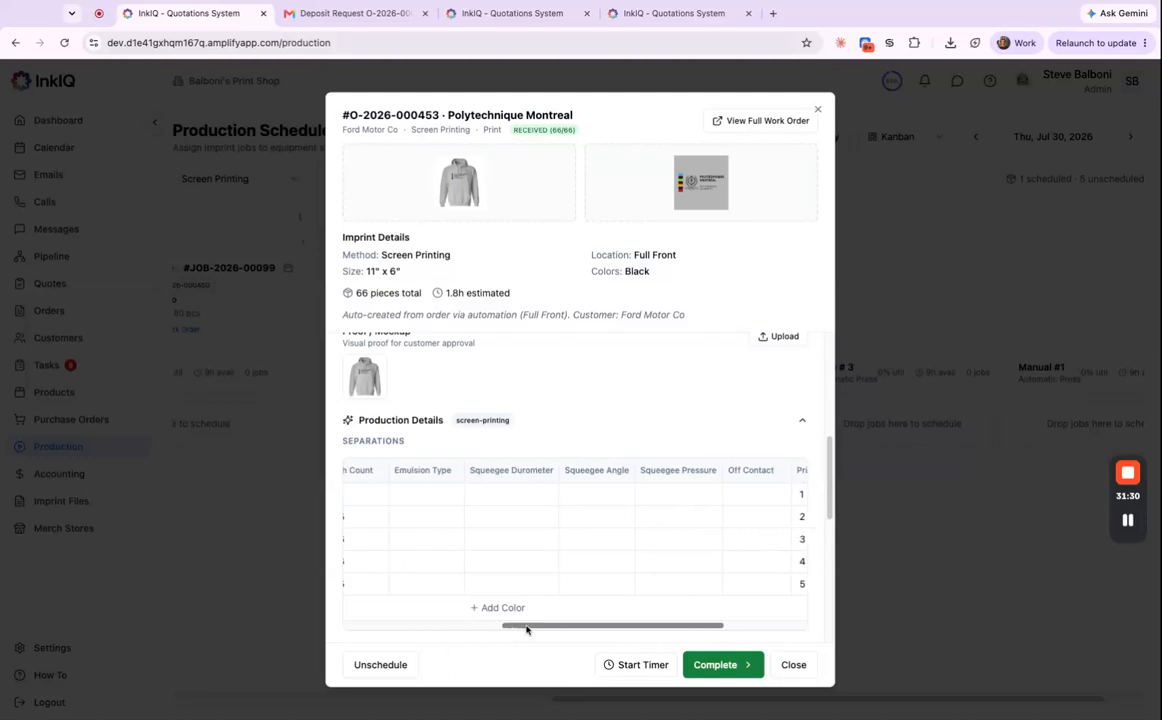
pyautogui.scroll(-1, 441, 516)
pyautogui.scroll(-1, 441, 516)
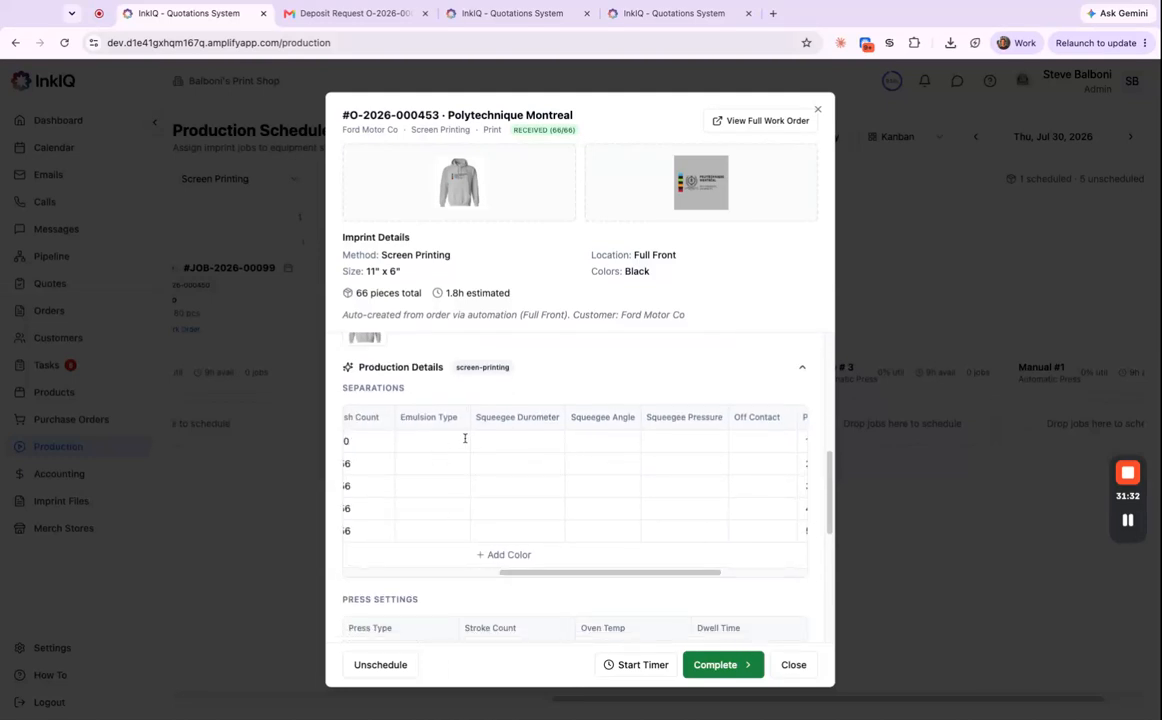
pyautogui.click(533, 442)
pyautogui.click(611, 443)
pyautogui.scroll(-3, 572, 568)
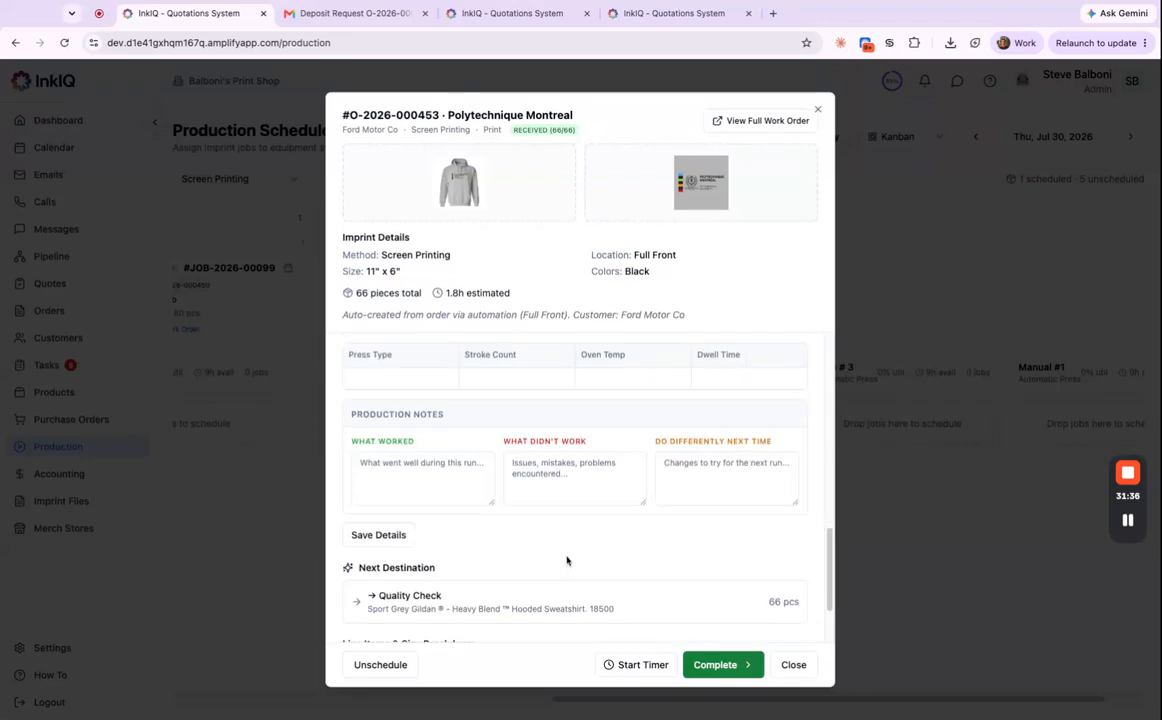
pyautogui.scroll(1, 390, 437)
pyautogui.click(366, 456)
pyautogui.click(420, 570)
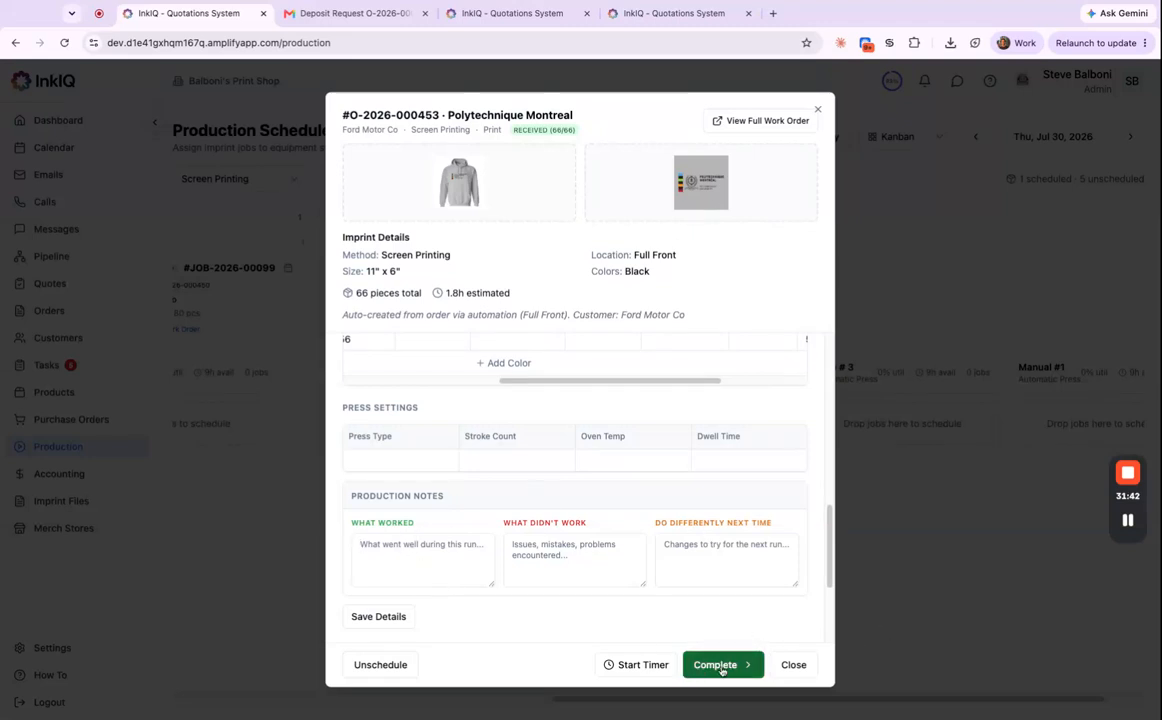
# Start the timer, complete the Print stage on Auto #2, and recheck the work order.
pyautogui.click(647, 664)
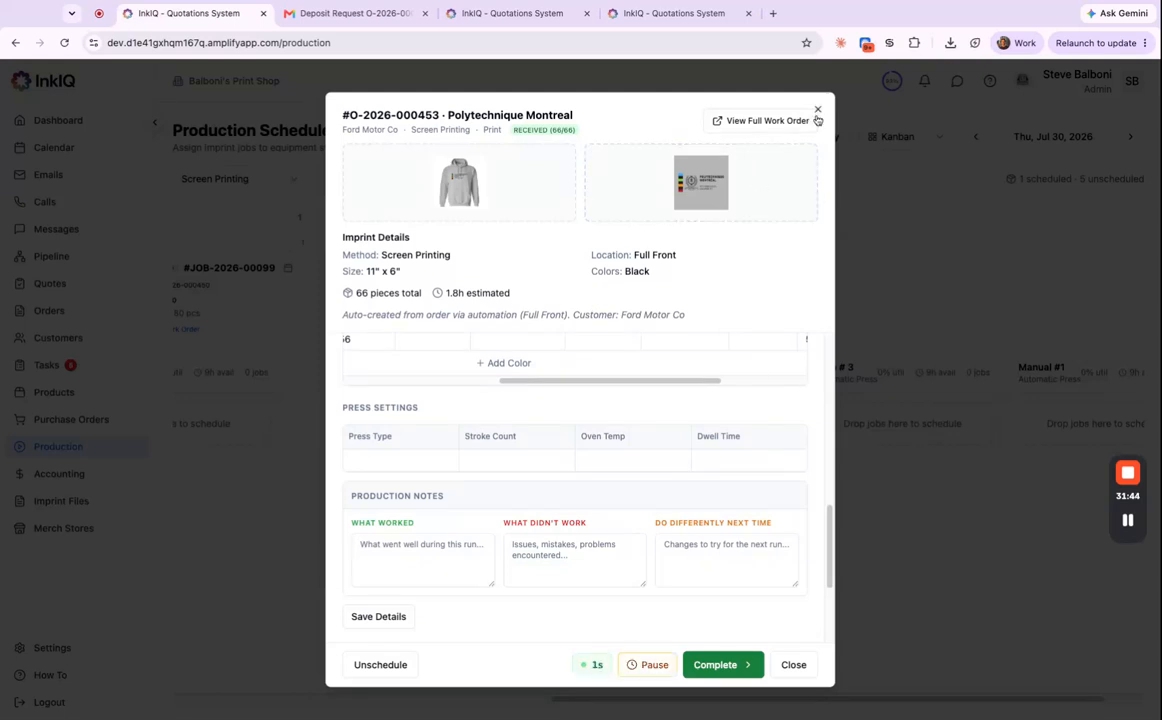
pyautogui.click(713, 666)
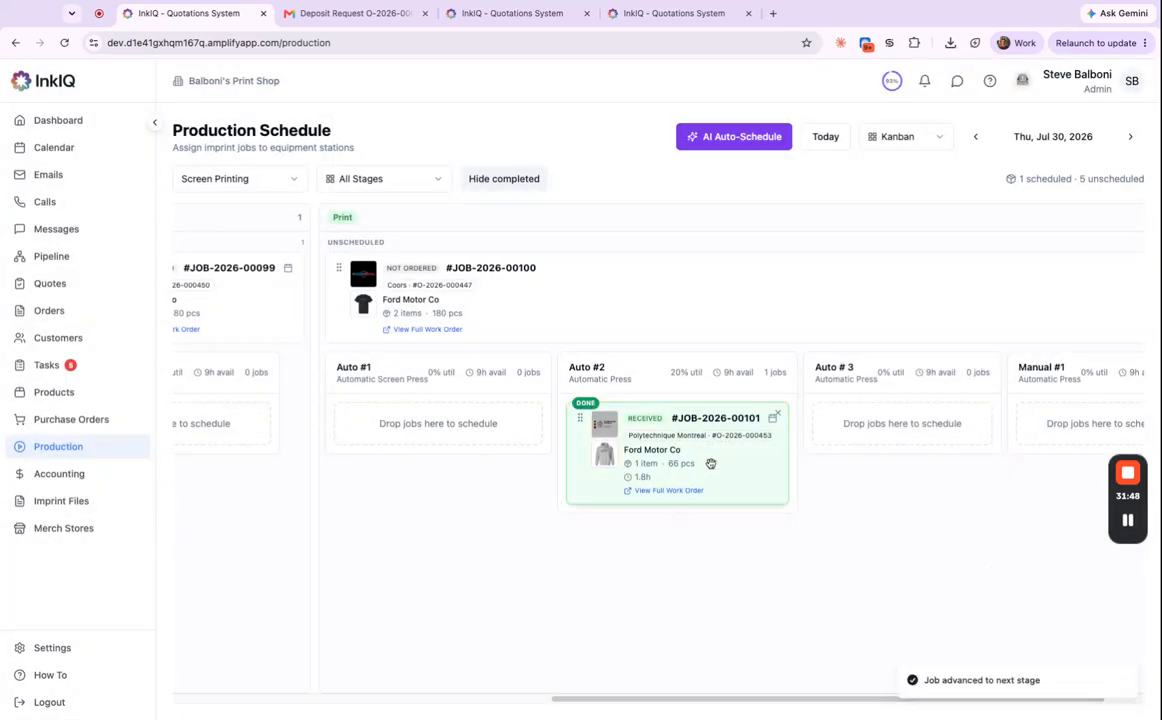
pyautogui.click(645, 421)
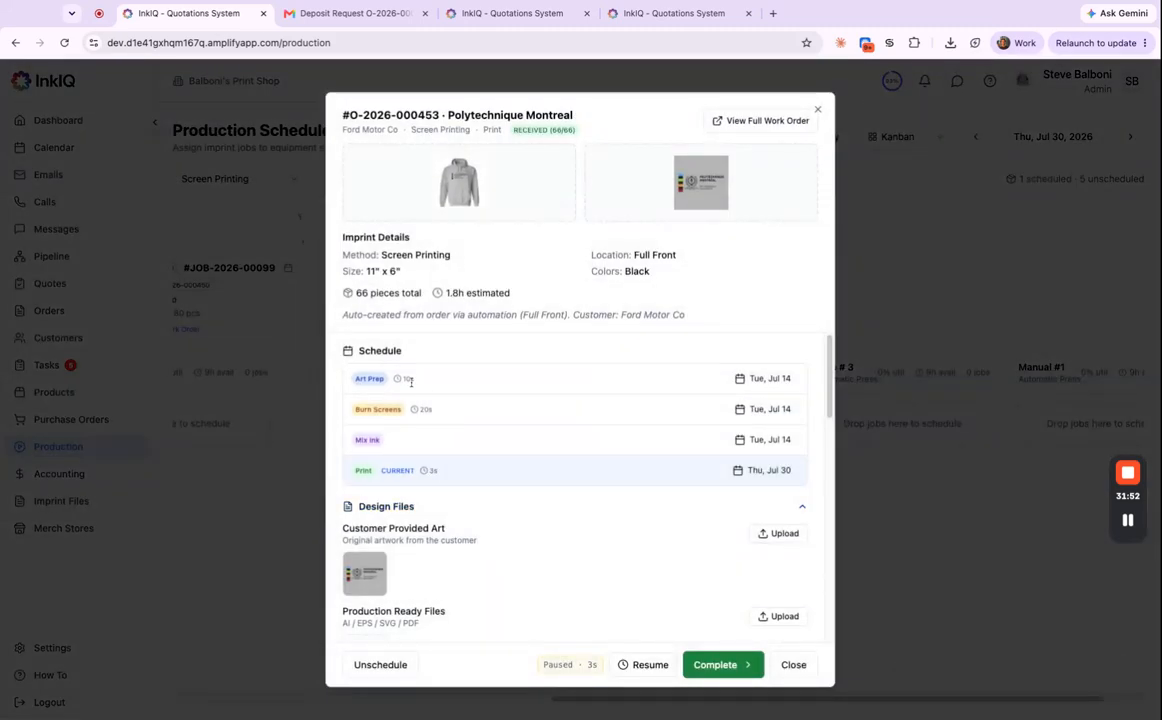
pyautogui.click(818, 109)
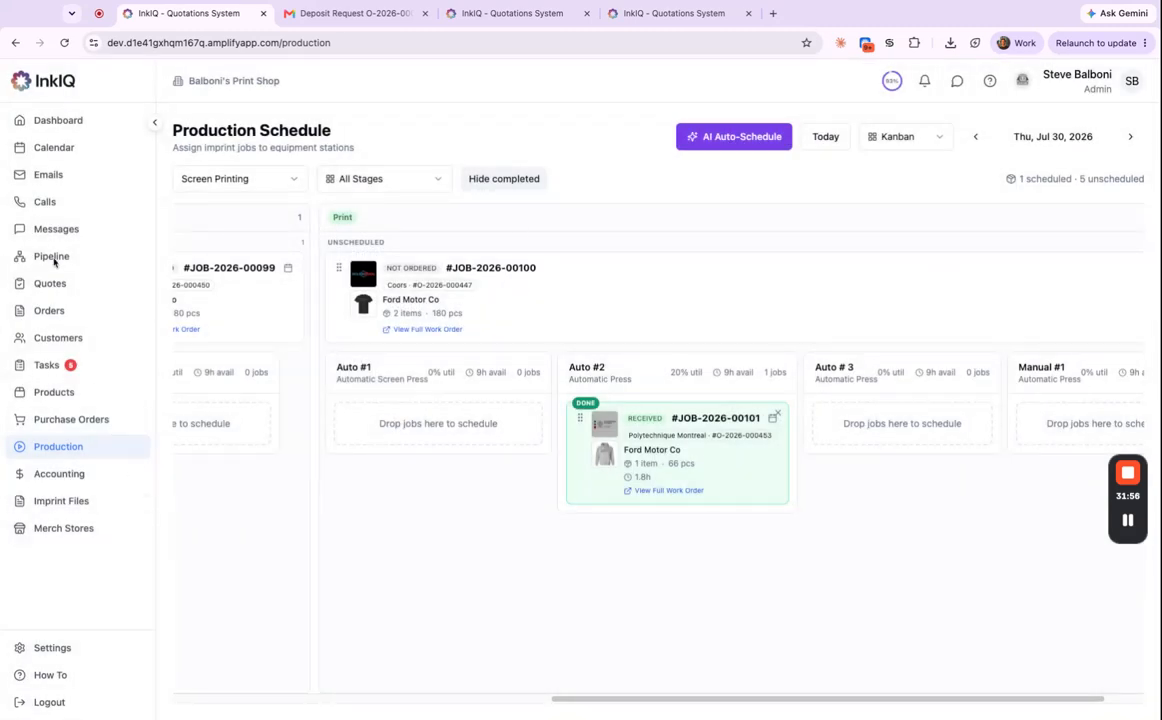
pyautogui.click(80, 316)
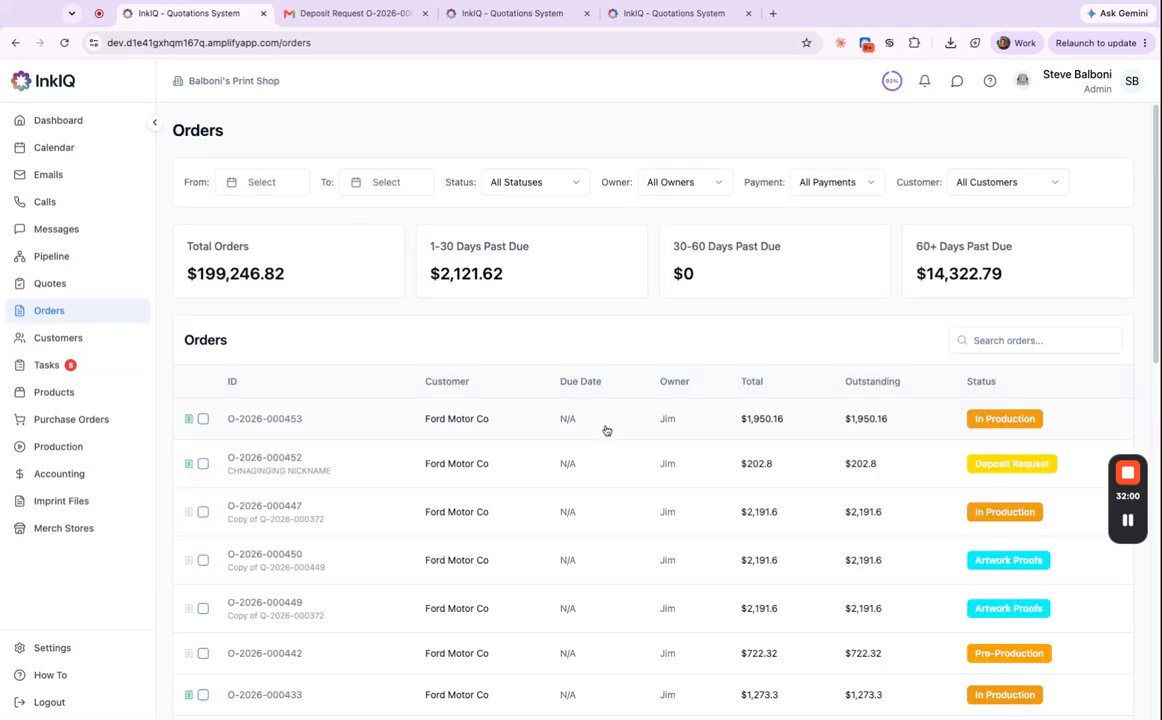
pyautogui.click(605, 428)
pyautogui.click(973, 140)
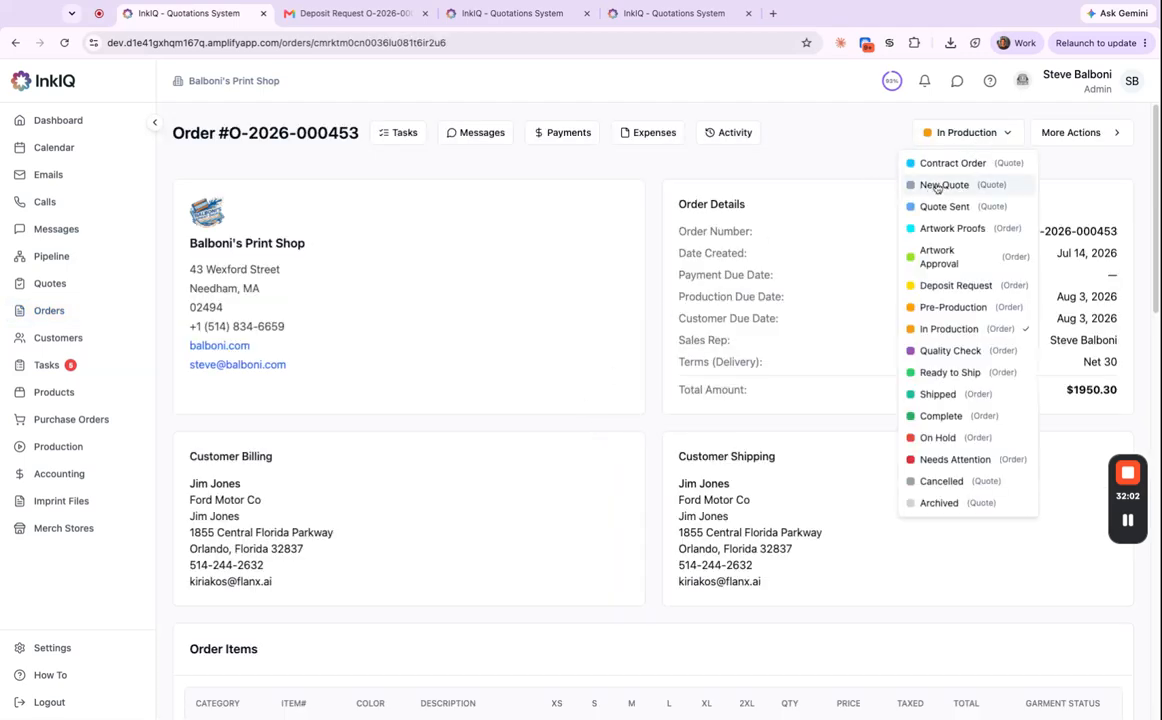
pyautogui.click(859, 128)
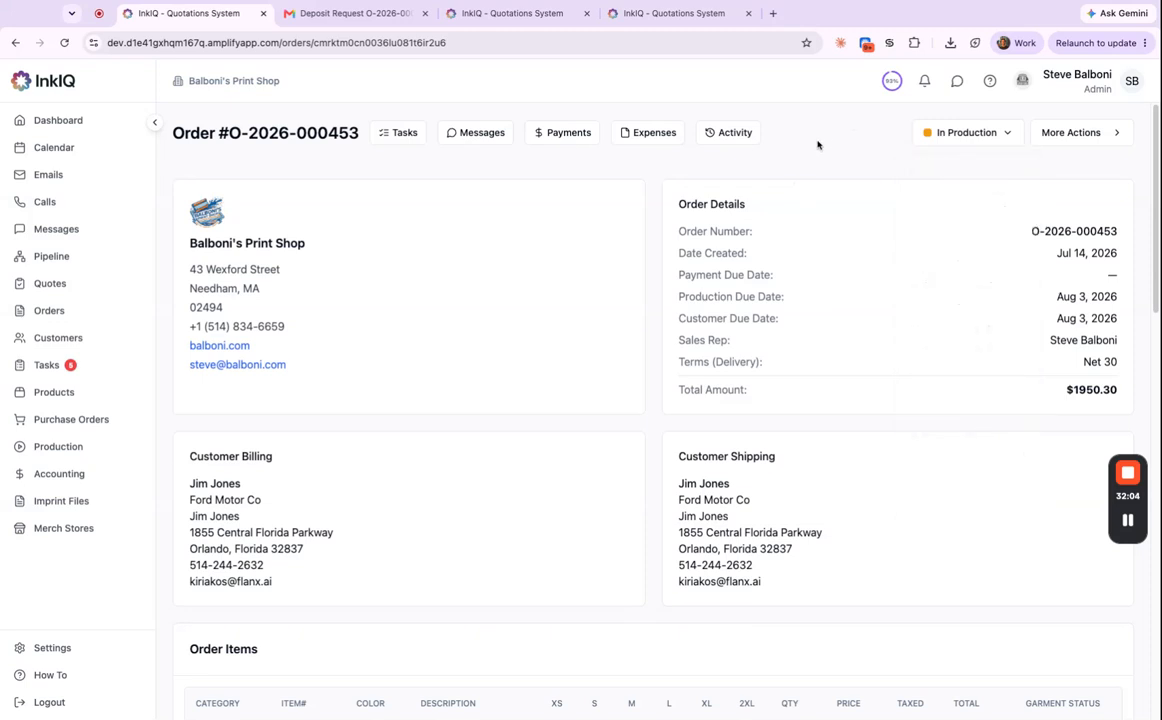
pyautogui.scroll(-2, 581, 407)
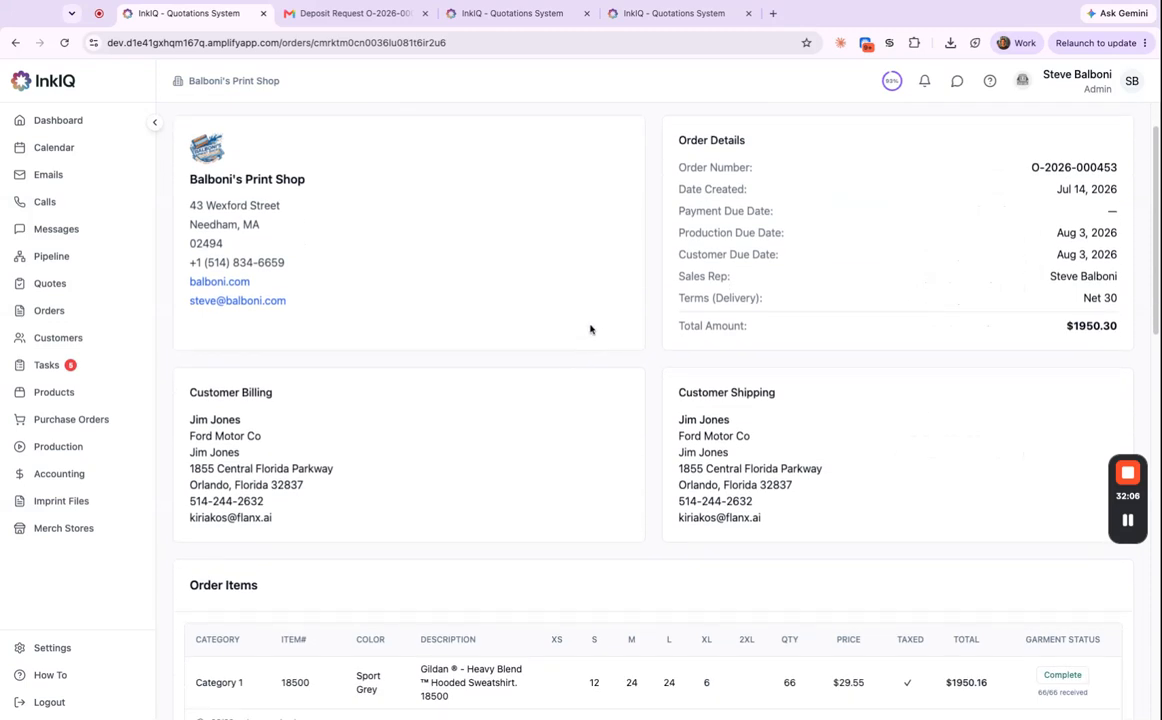
pyautogui.scroll(-3, 623, 431)
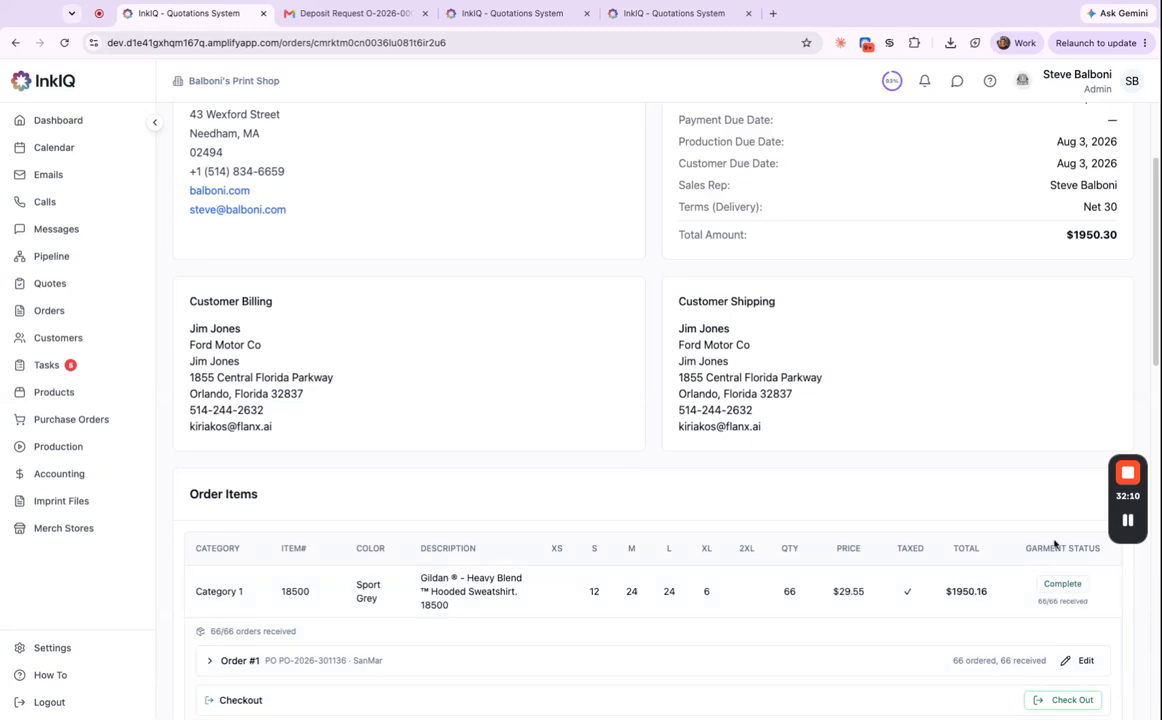
pyautogui.scroll(-6, 878, 537)
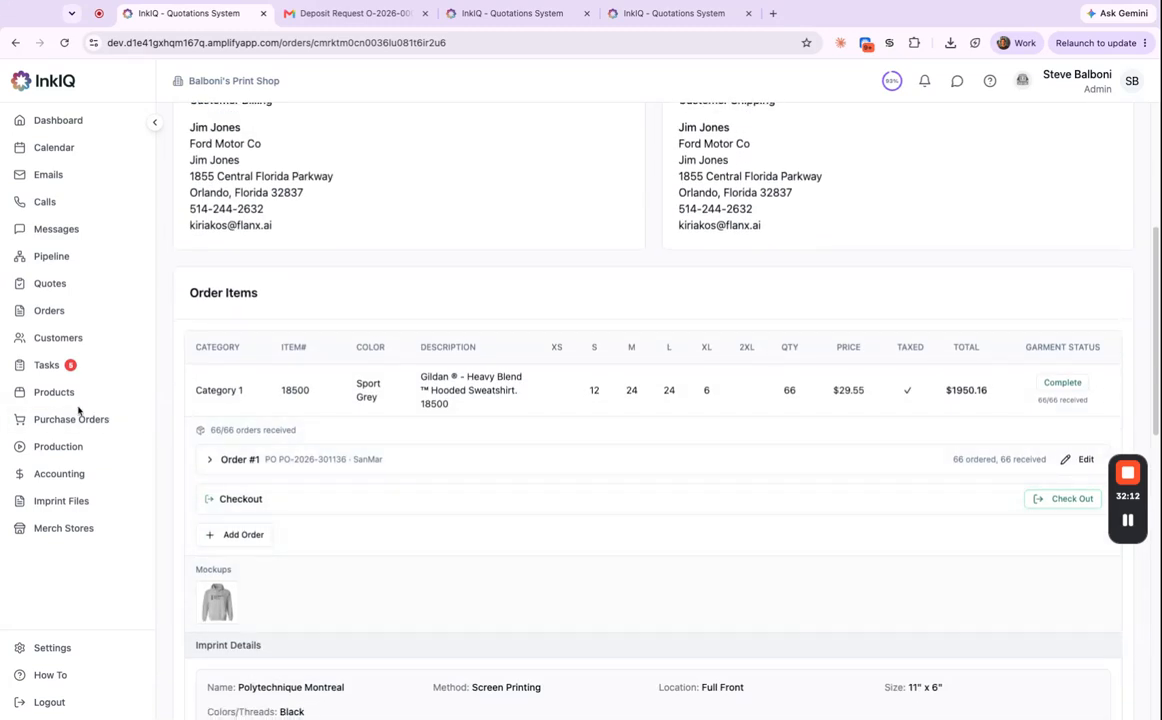
pyautogui.click(85, 509)
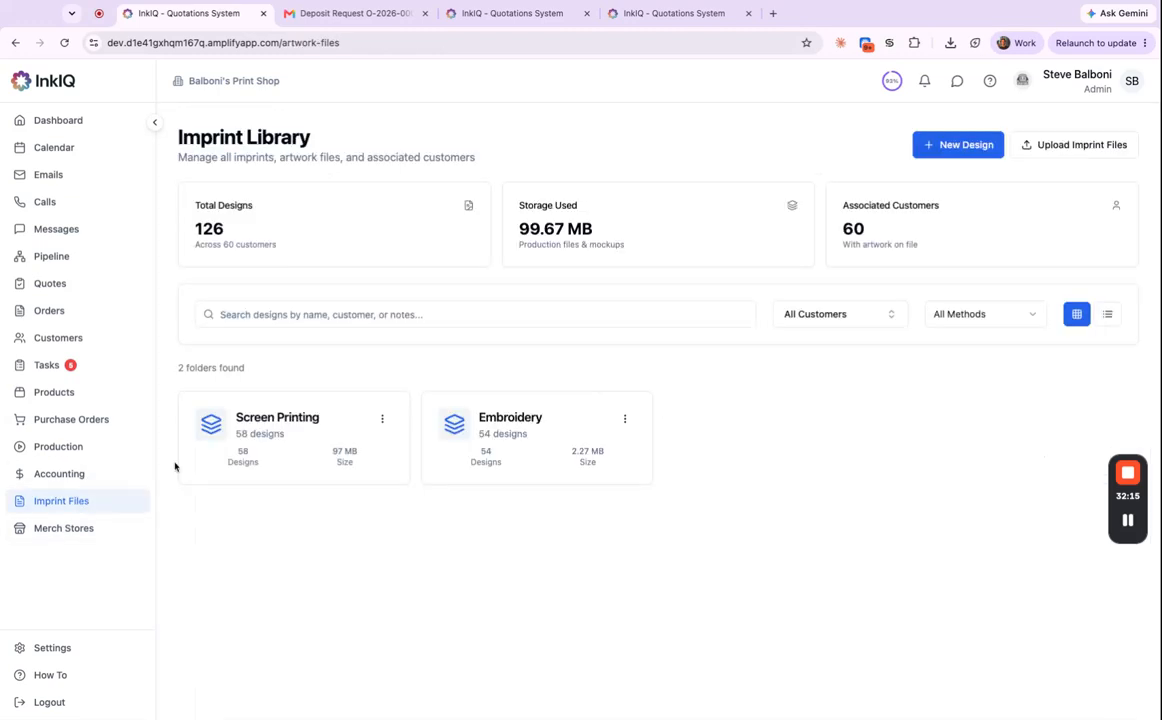
# In the Screen Printing folder, view the Polytechnique Montreal imprint's Design Files and Production separations.
pyautogui.click(386, 443)
pyautogui.scroll(-2, 698, 469)
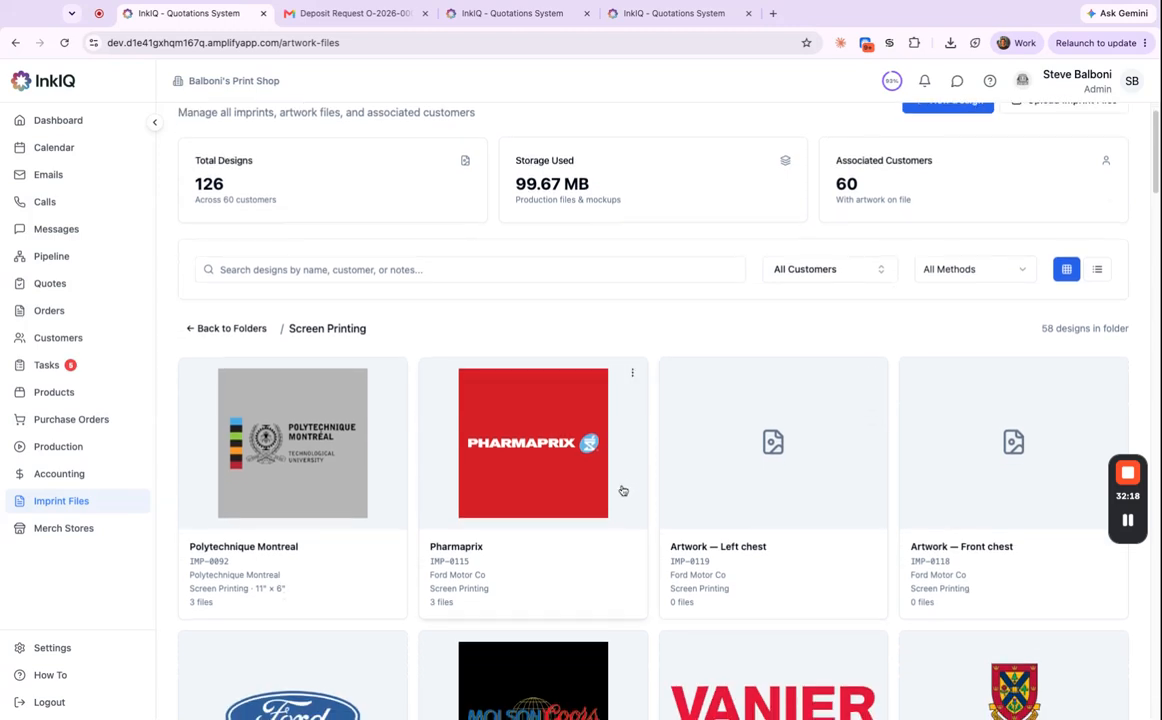
pyautogui.scroll(-4, 622, 490)
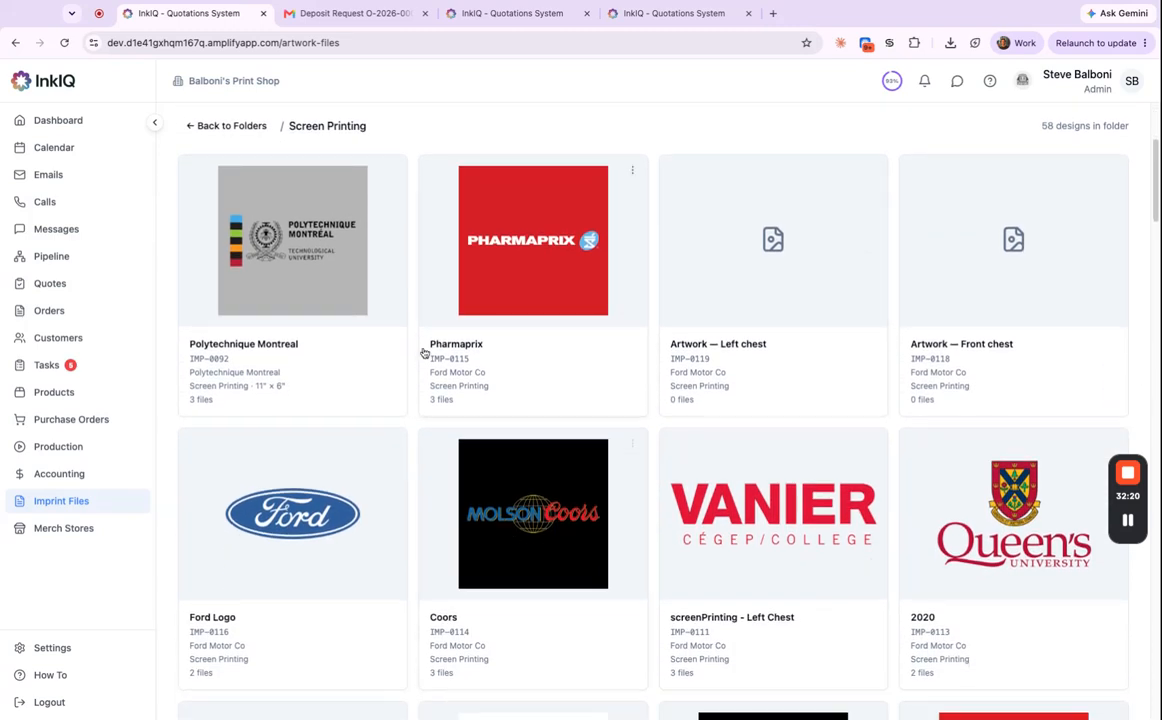
pyautogui.click(349, 305)
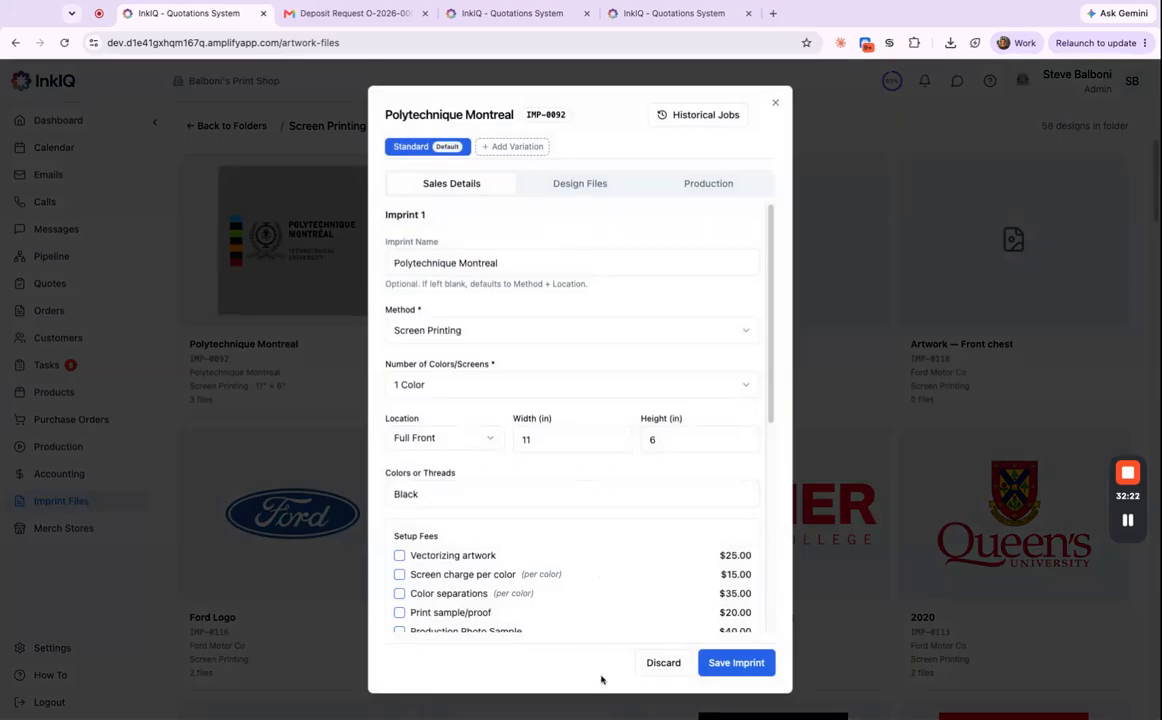
pyautogui.scroll(-2, 643, 453)
pyautogui.scroll(3, 680, 370)
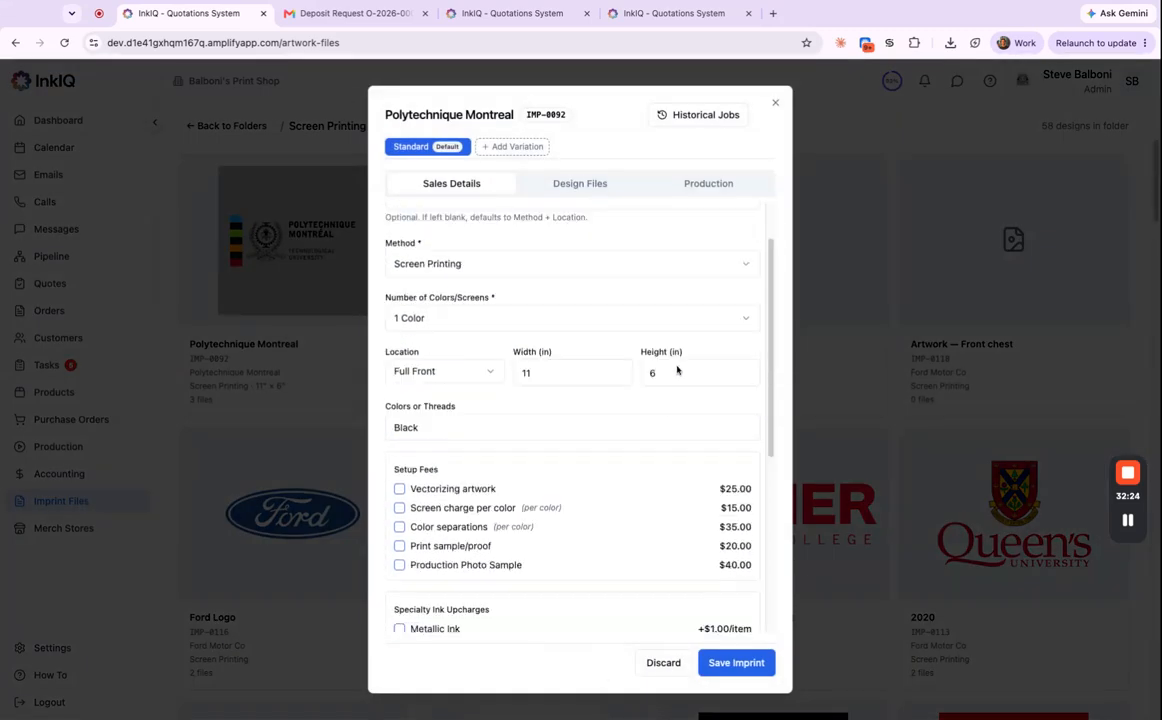
pyautogui.click(585, 183)
pyautogui.click(702, 185)
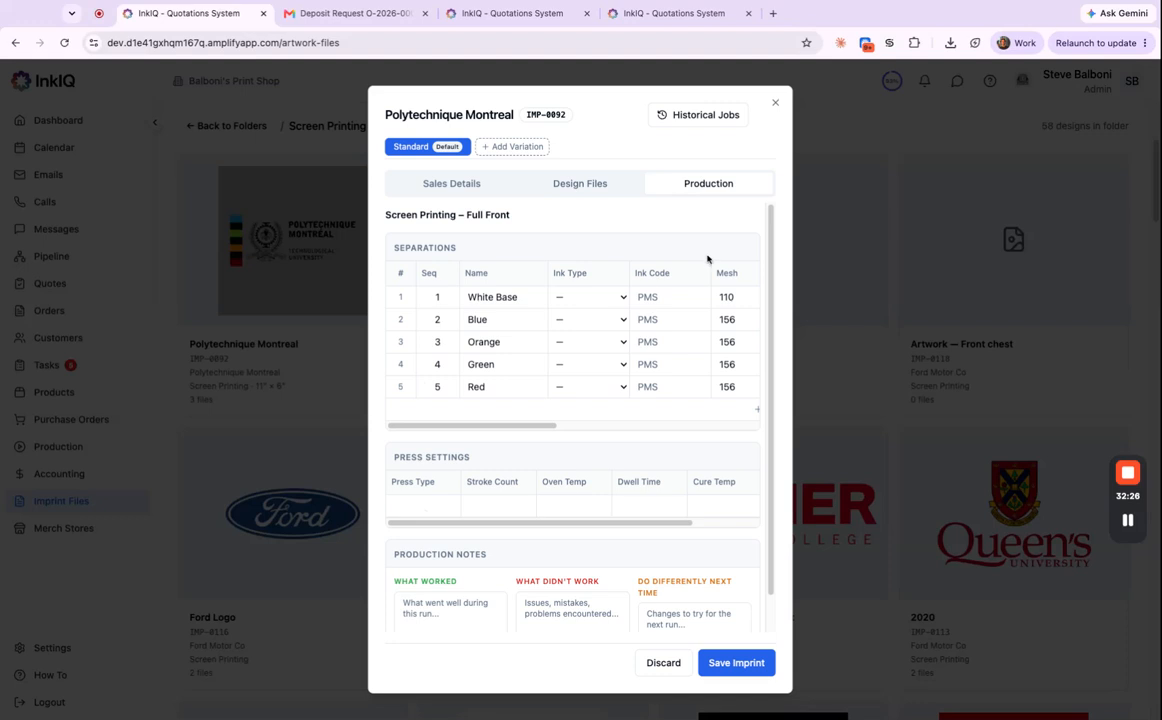
pyautogui.click(777, 104)
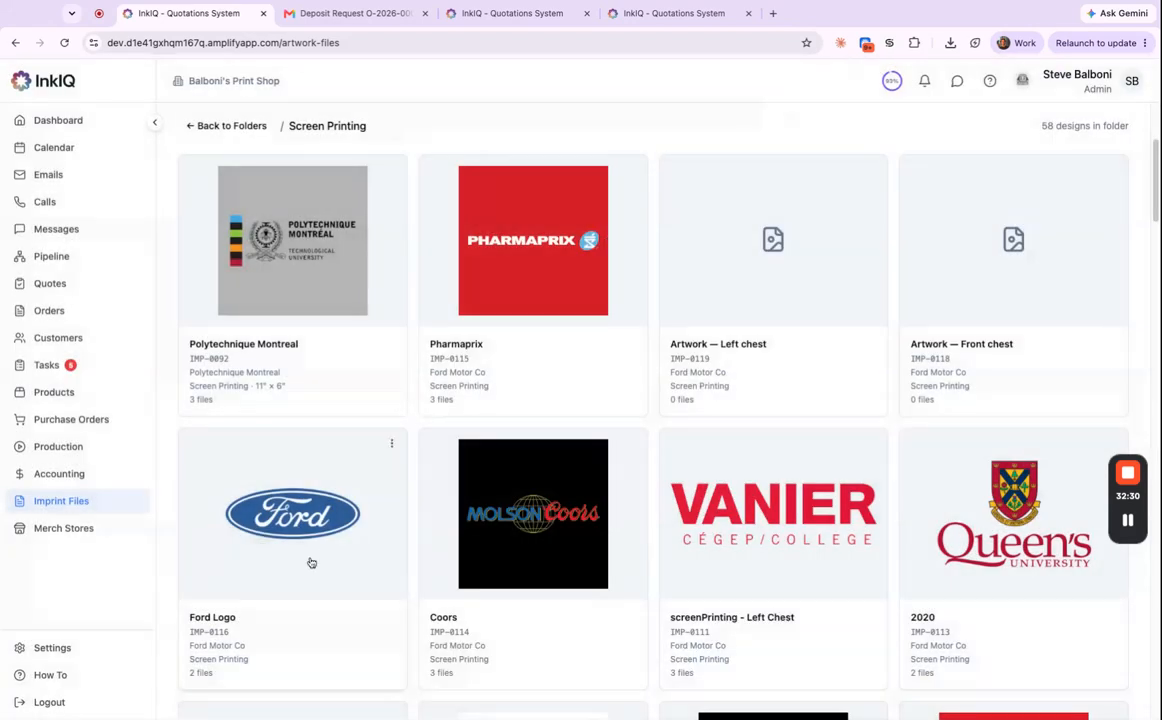
# Browse the Accounting invoices, filter Tasks by Pending, In Progress and Completed, then open the Customers search.
pyautogui.click(80, 478)
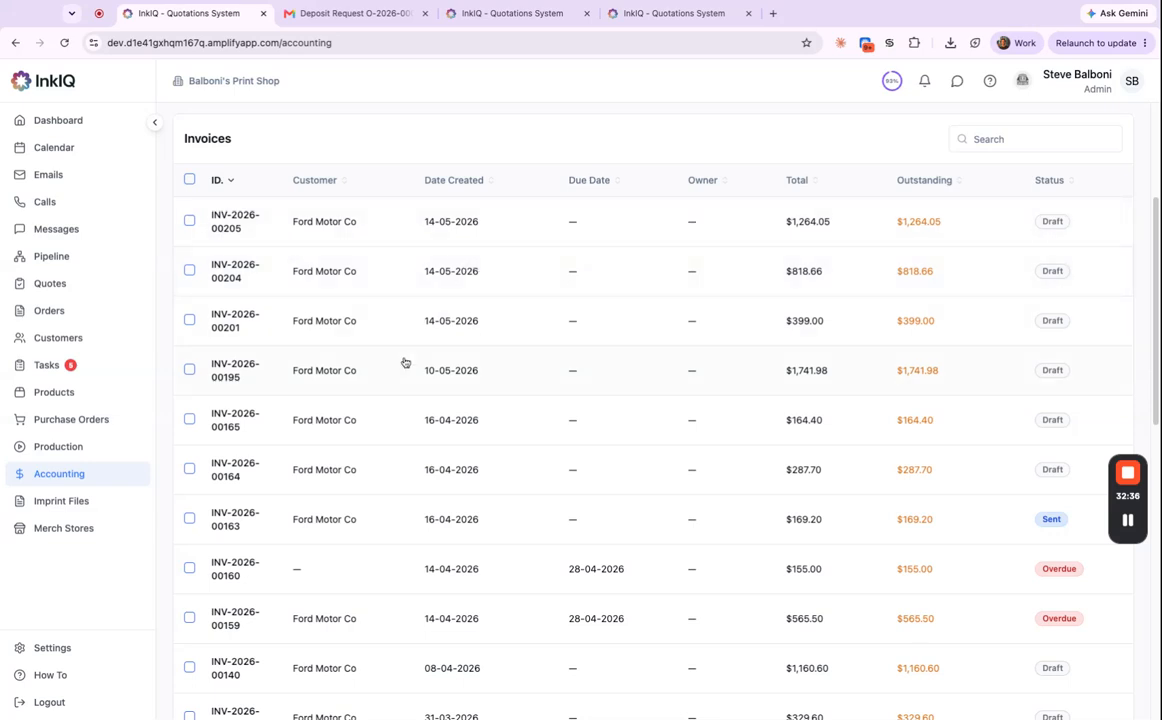
pyautogui.scroll(3, 390, 397)
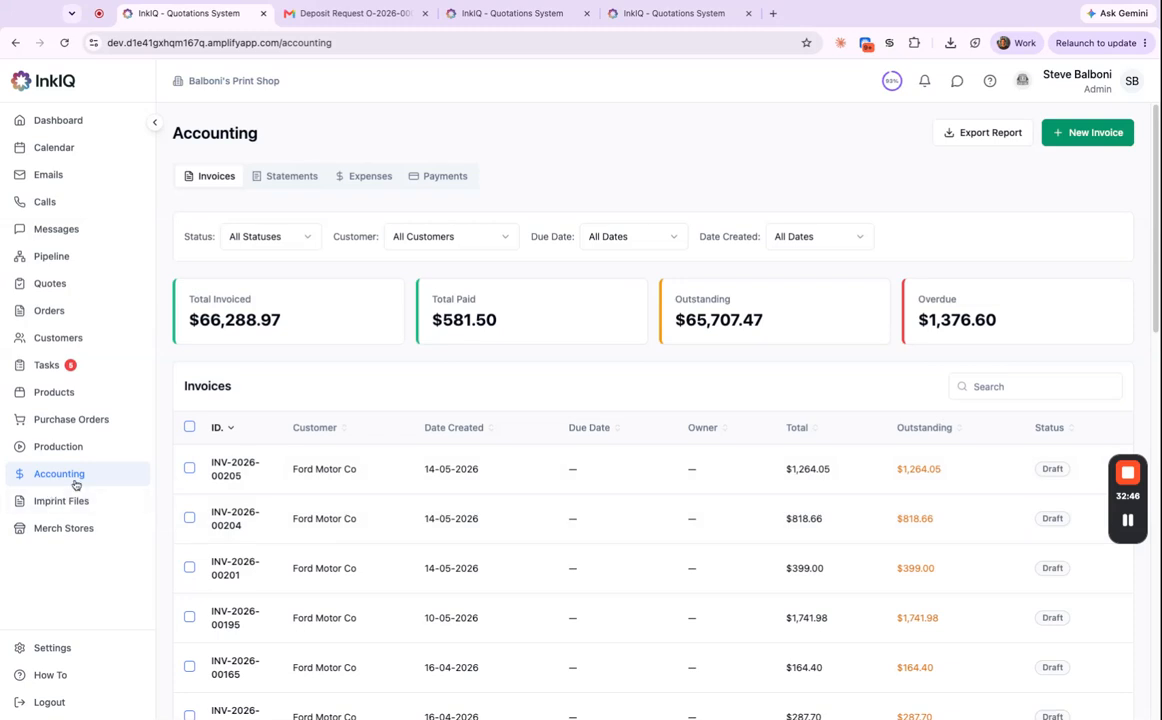
pyautogui.click(44, 372)
pyautogui.click(260, 220)
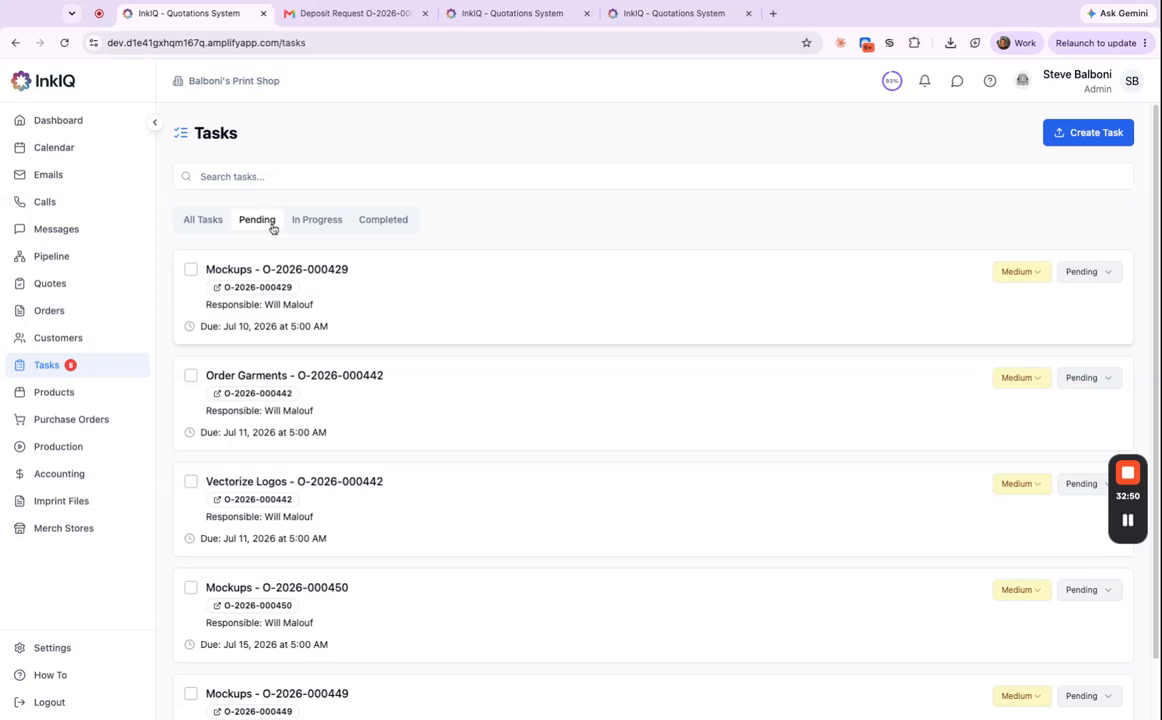
pyautogui.click(310, 220)
pyautogui.click(390, 222)
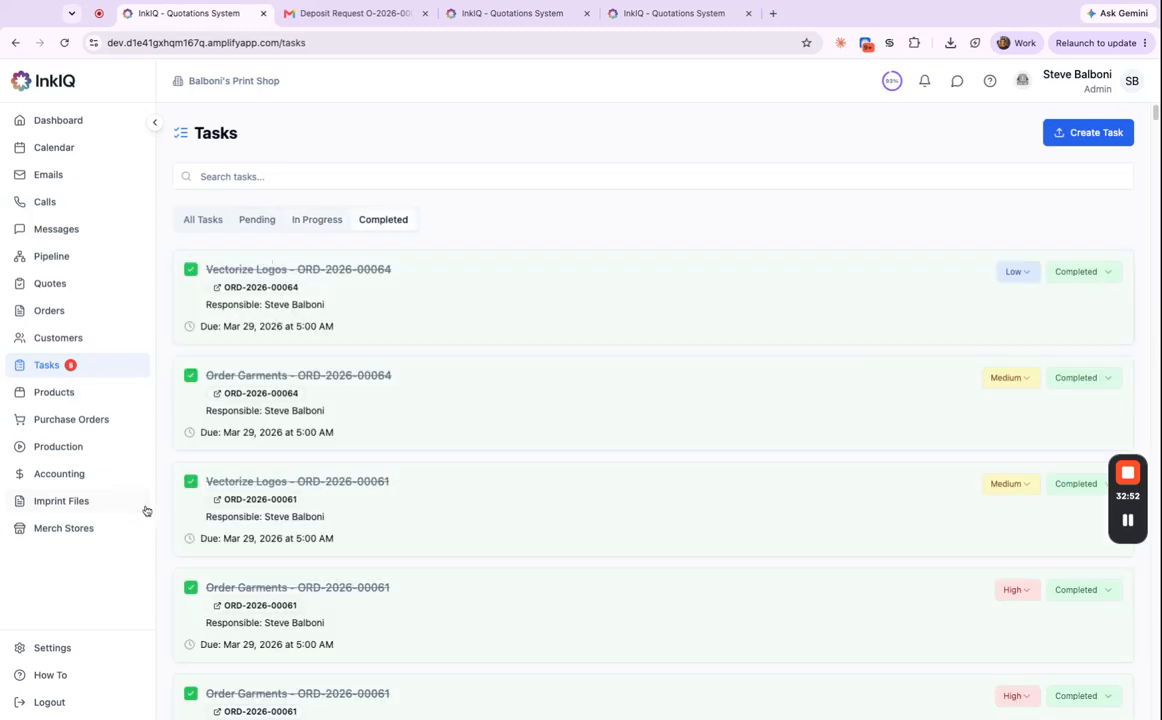
pyautogui.click(84, 345)
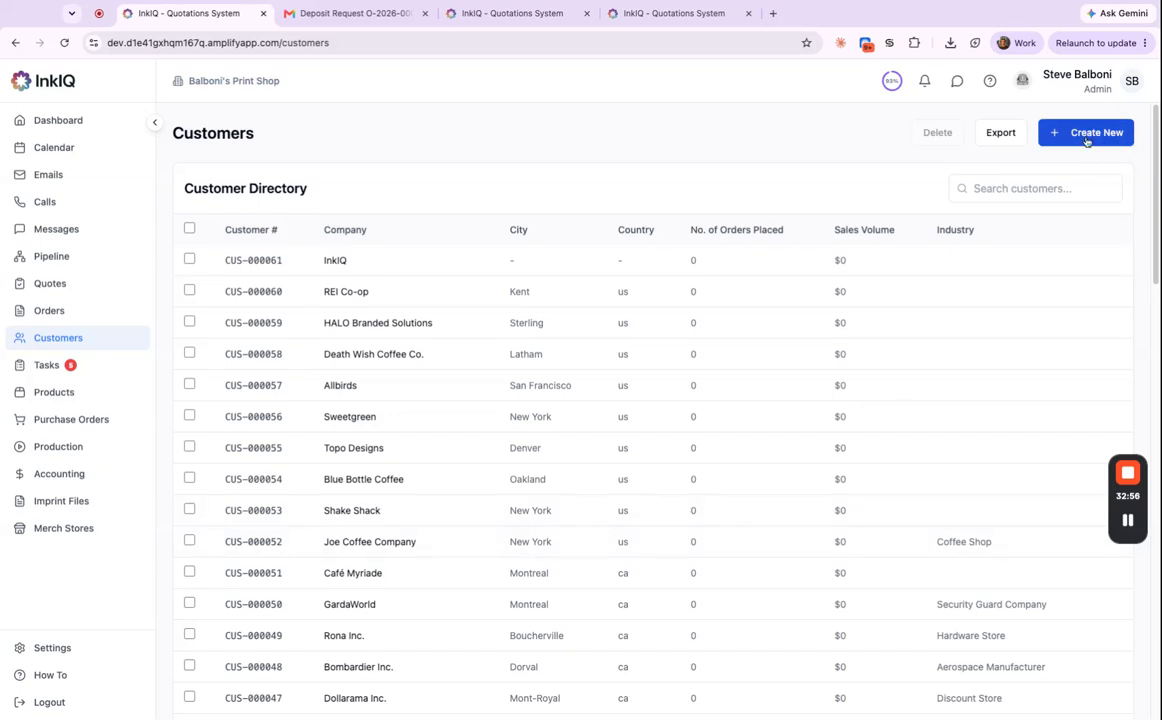
pyautogui.click(1006, 196)
# Search customers for 'ford' and open the Ford Motor Co record.
pyautogui.write('ford')
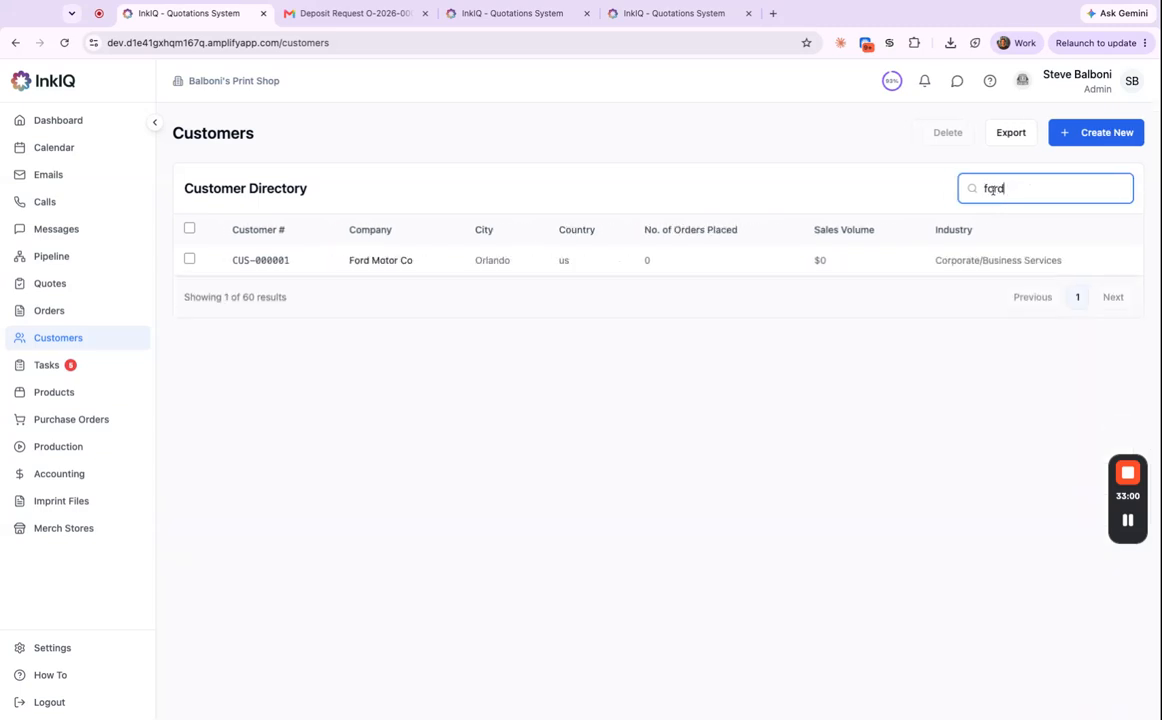
pyautogui.click(412, 255)
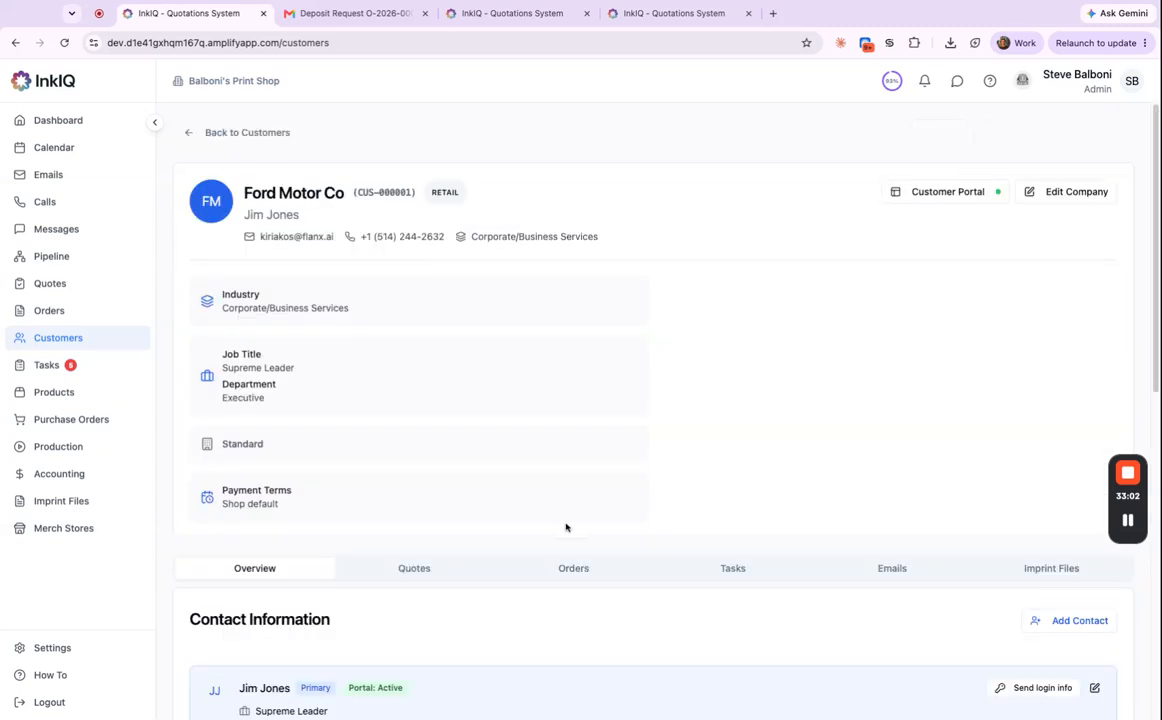
pyautogui.scroll(-5, 564, 528)
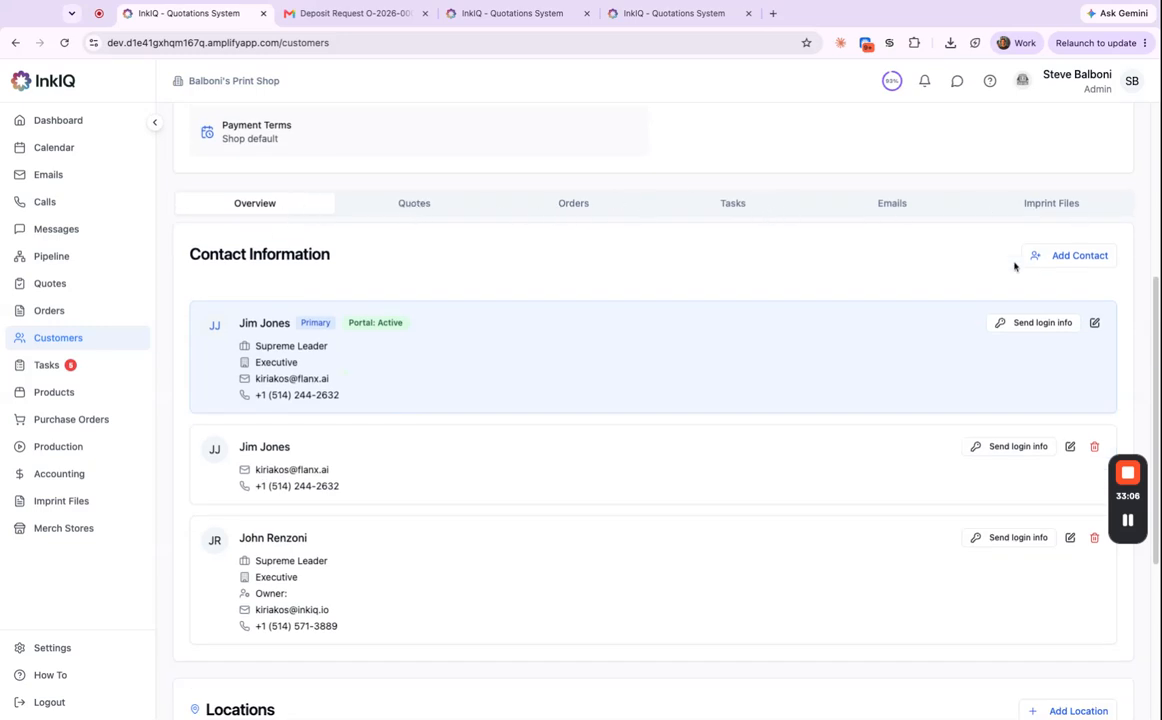
pyautogui.scroll(-4, 522, 497)
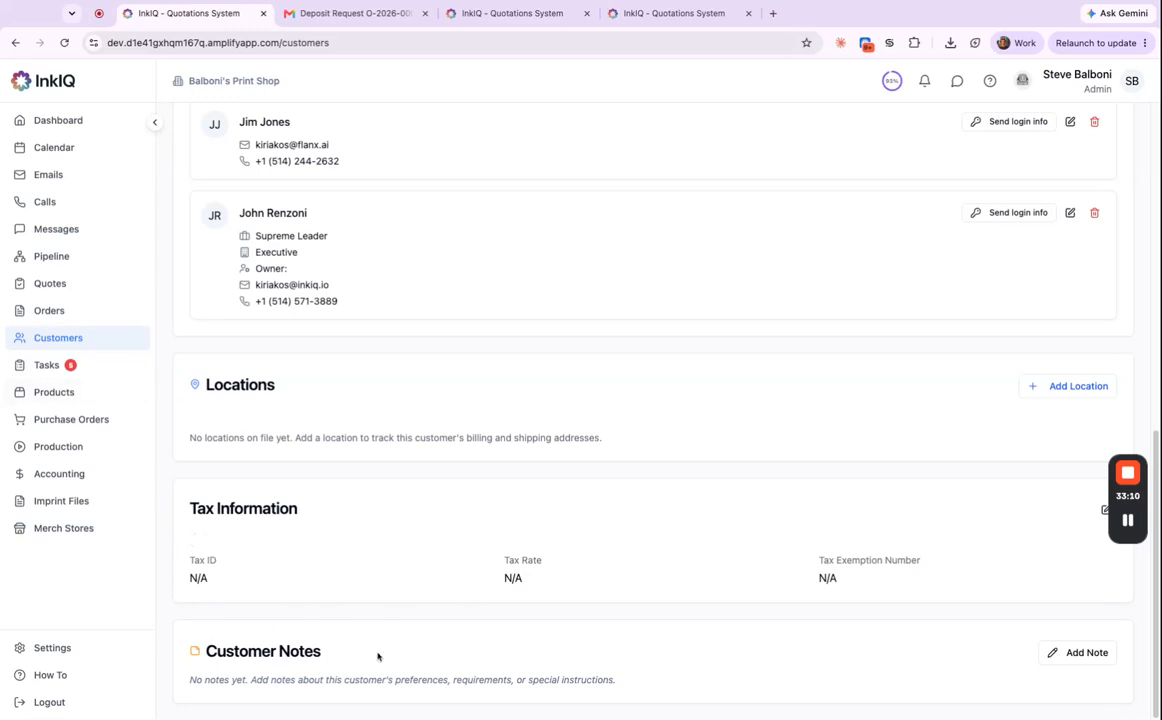
pyautogui.scroll(8, 741, 544)
# Review Ford Motor Co's Quotes, Orders, Tasks and 23-email history.
pyautogui.click(416, 568)
pyautogui.scroll(-5, 669, 568)
pyautogui.click(567, 150)
pyautogui.click(745, 150)
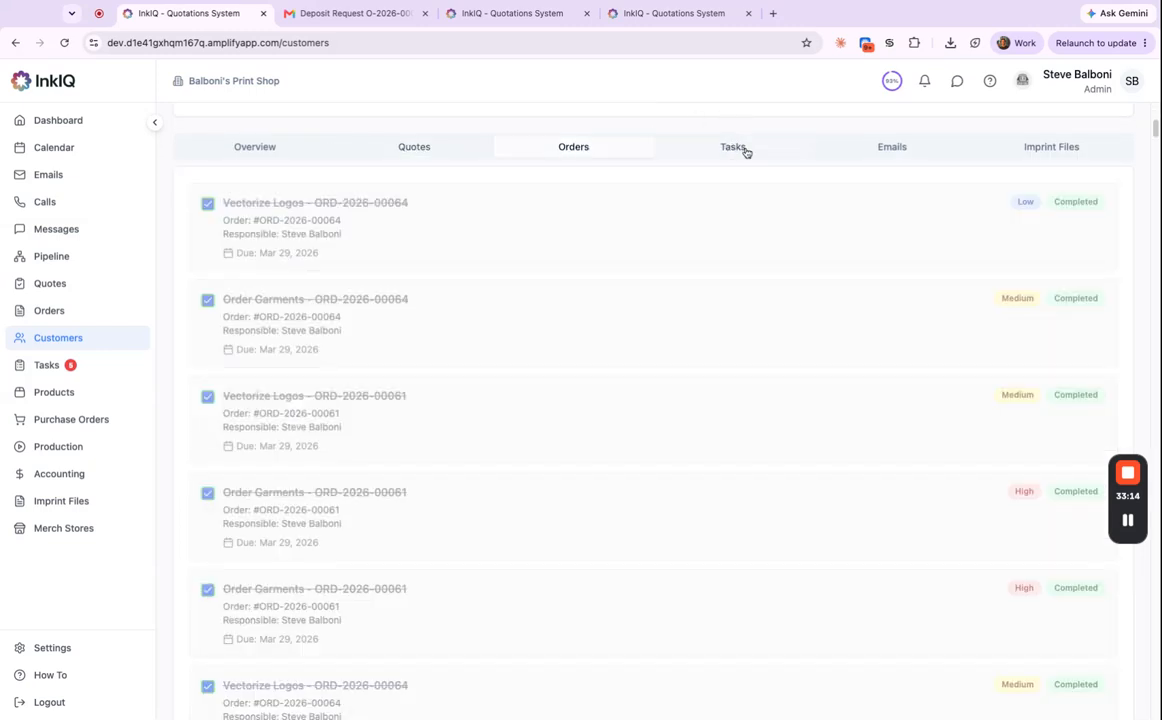
pyautogui.click(892, 147)
pyautogui.scroll(-4, 586, 542)
pyautogui.scroll(-8, 503, 513)
pyautogui.scroll(6, 428, 462)
pyautogui.scroll(4, 915, 318)
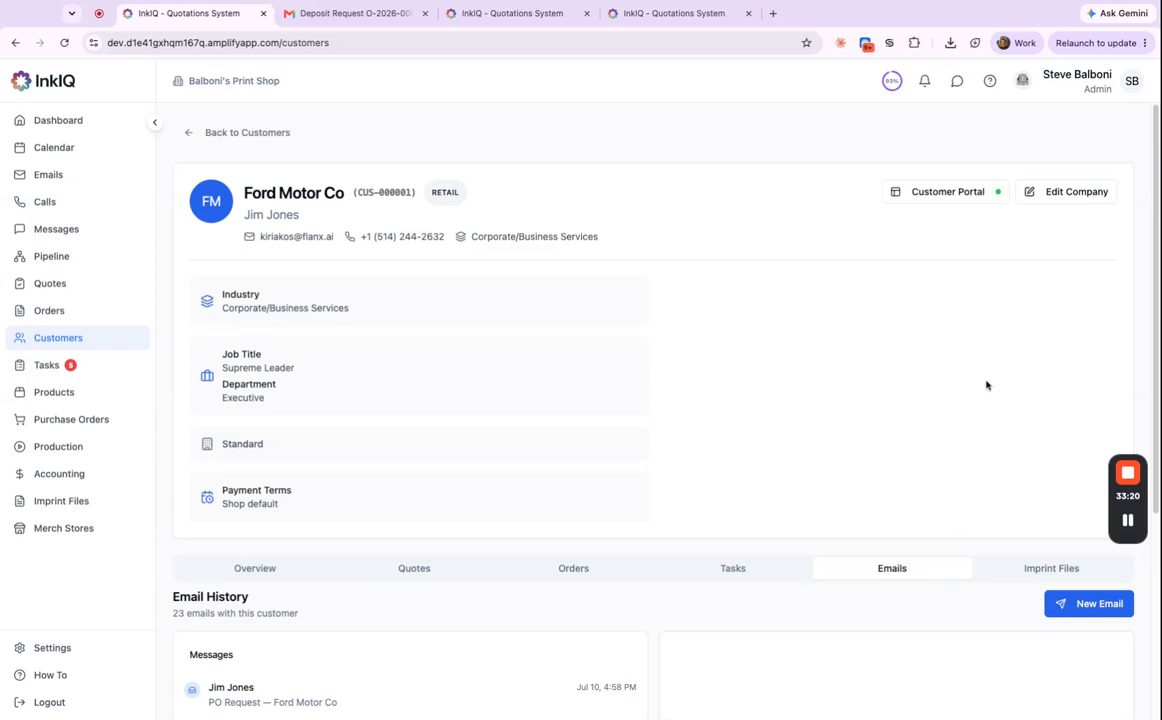
pyautogui.click(963, 198)
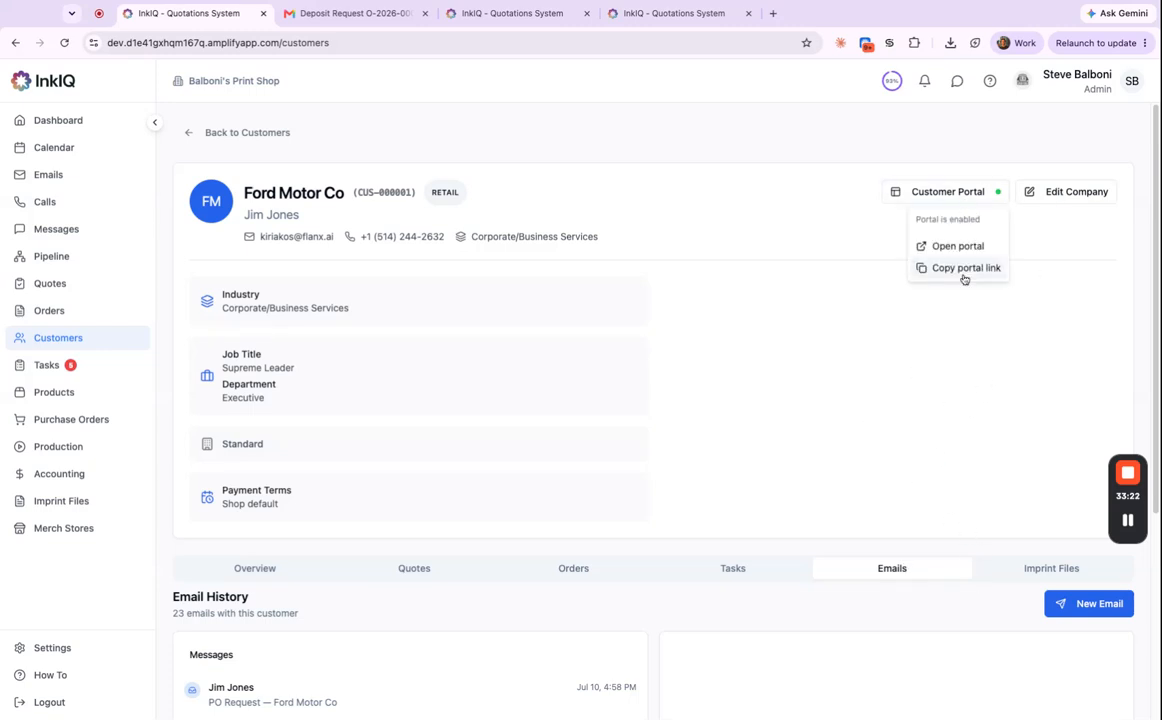
# Open Ford Motor Co's customer portal in a new tab and view the New PO Request form.
pyautogui.click(958, 247)
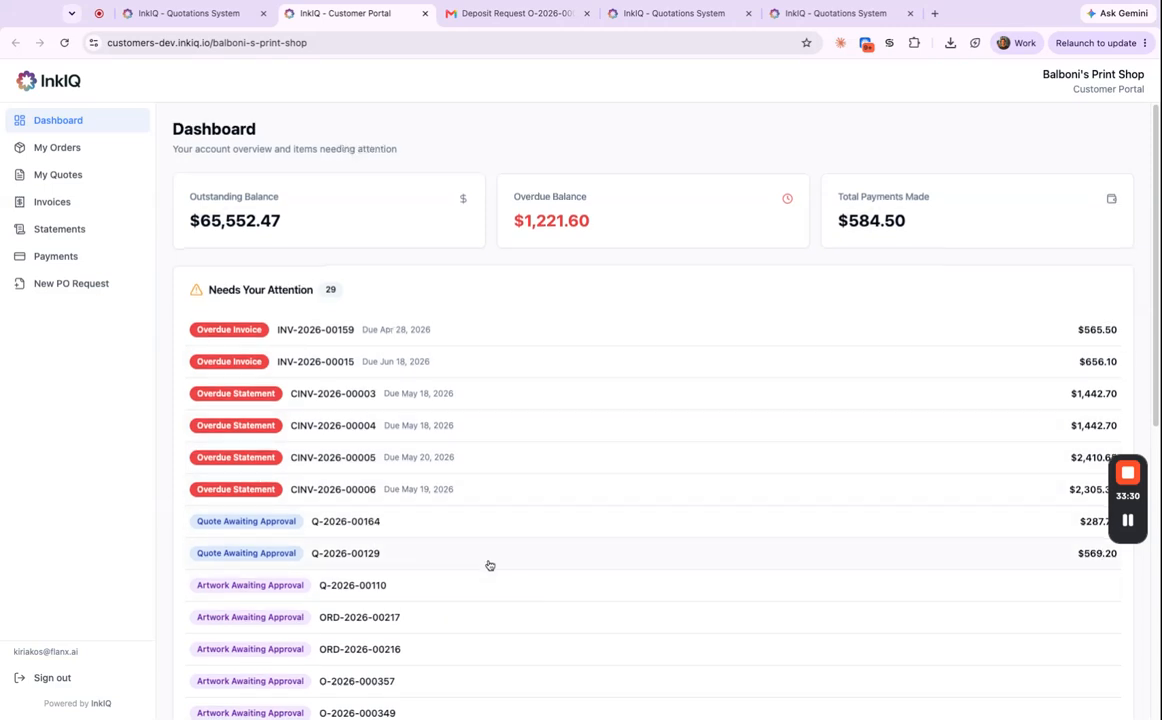
pyautogui.scroll(-1, 380, 555)
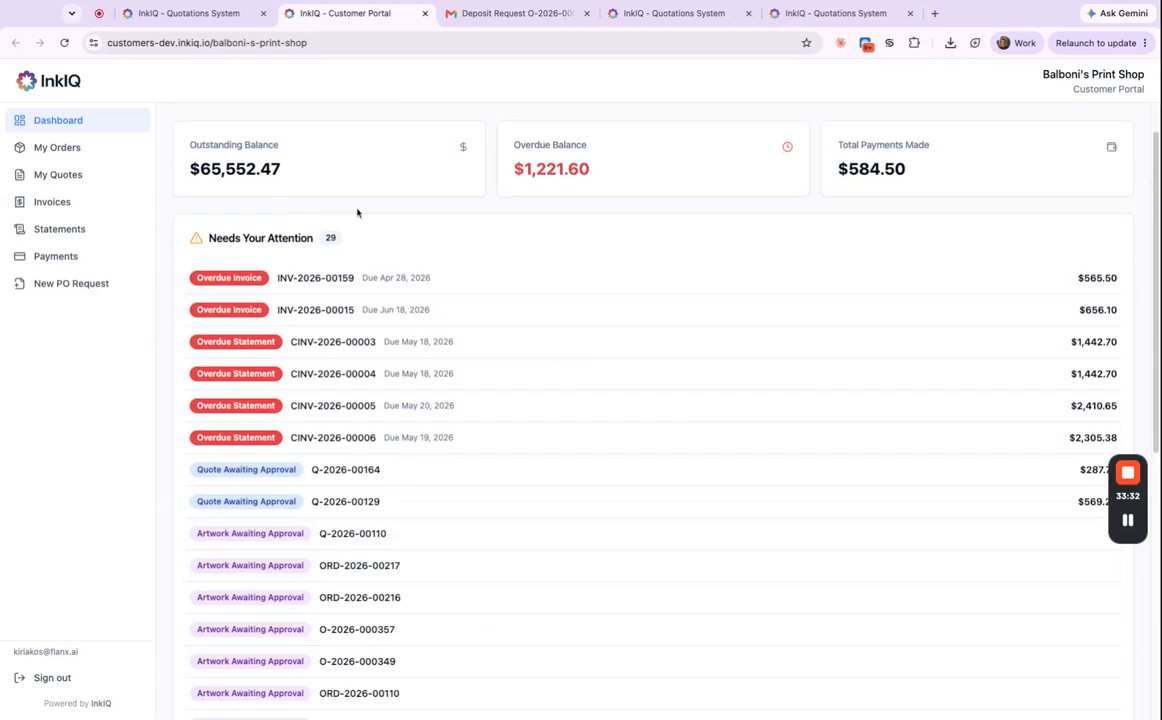
pyautogui.click(72, 284)
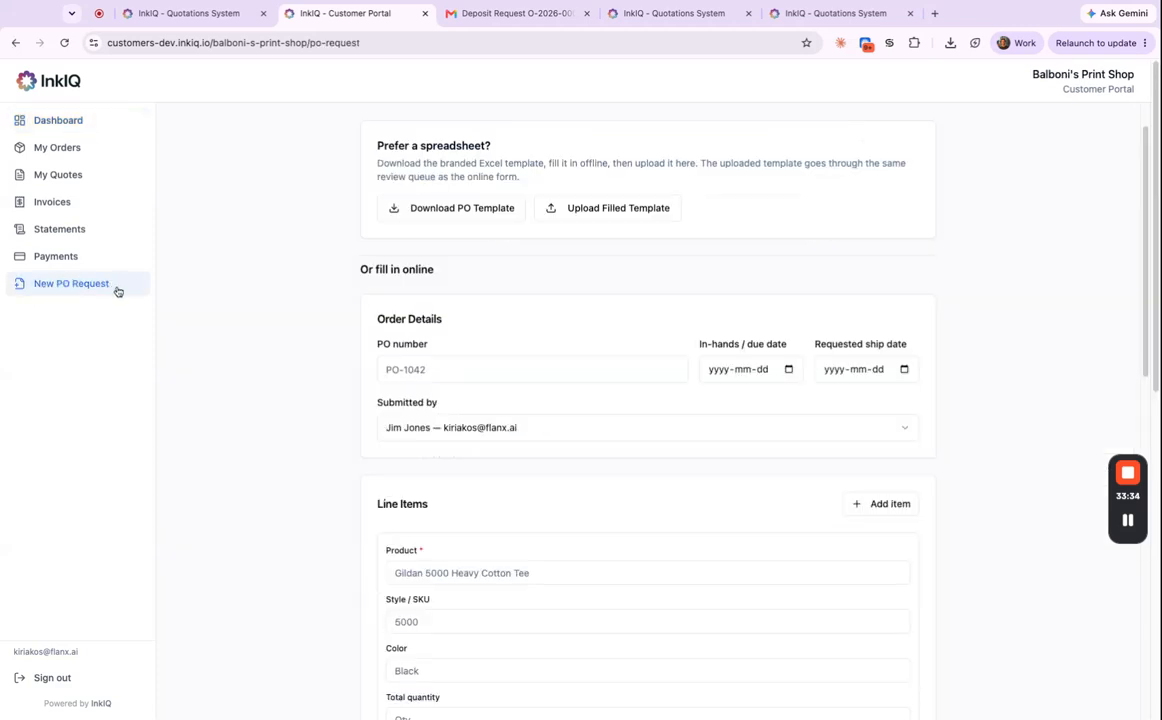
pyautogui.scroll(-5, 545, 456)
pyautogui.scroll(3, 514, 451)
# Browse the portal's Statements, Invoices, Payments, My Quotes and My Orders, then return to the admin record.
pyautogui.click(67, 231)
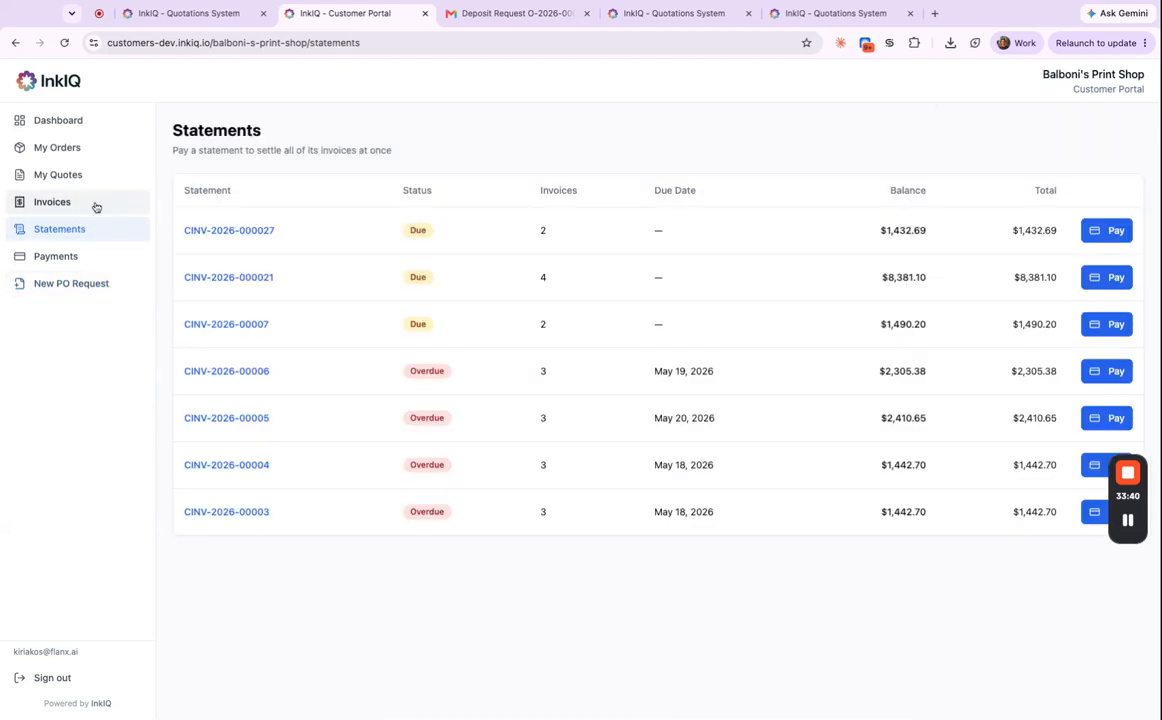
pyautogui.click(96, 204)
pyautogui.click(88, 259)
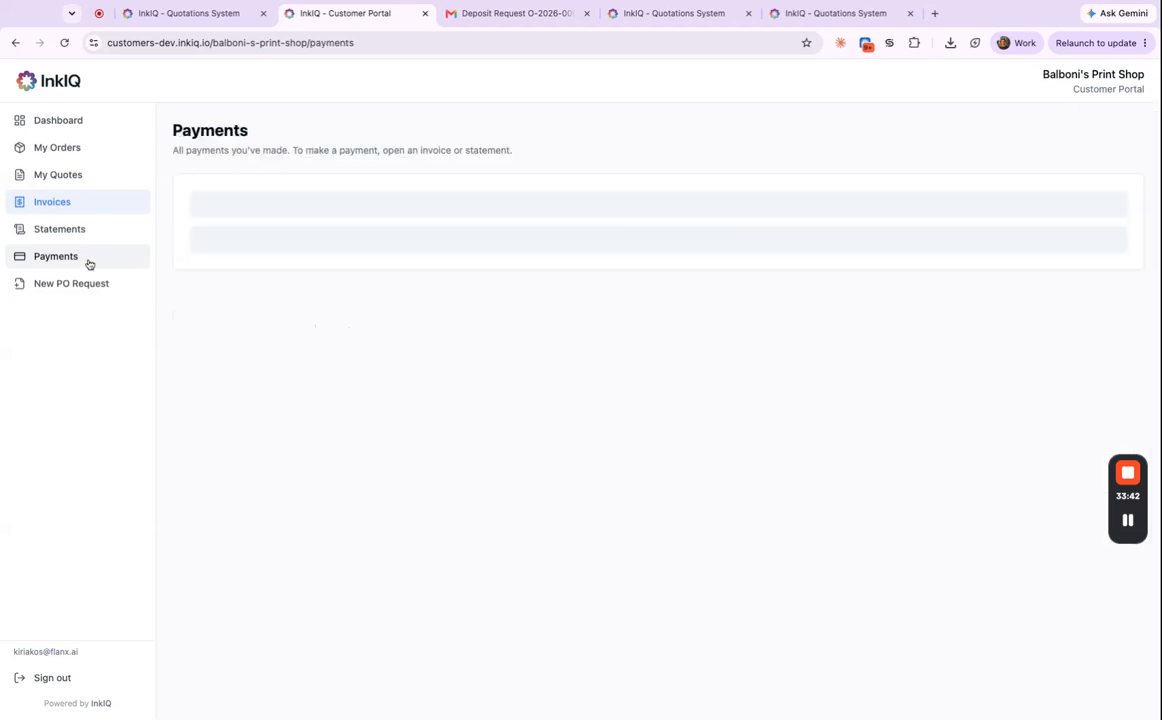
pyautogui.click(88, 180)
pyautogui.click(78, 148)
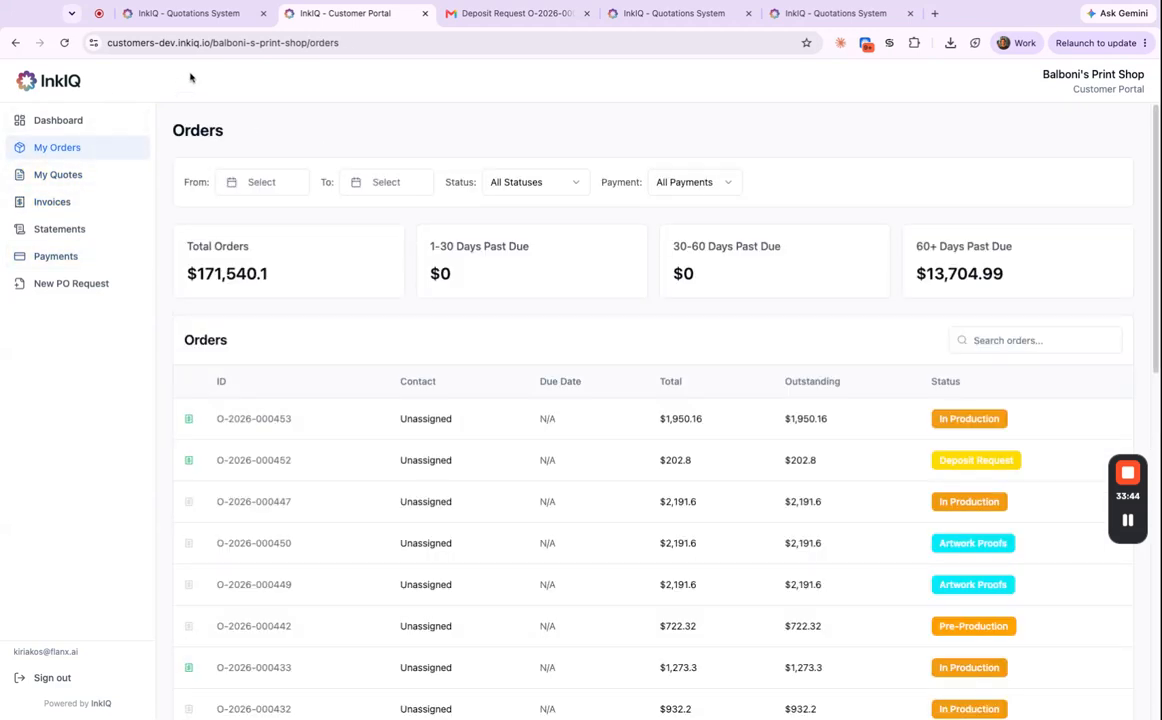
pyautogui.click(192, 13)
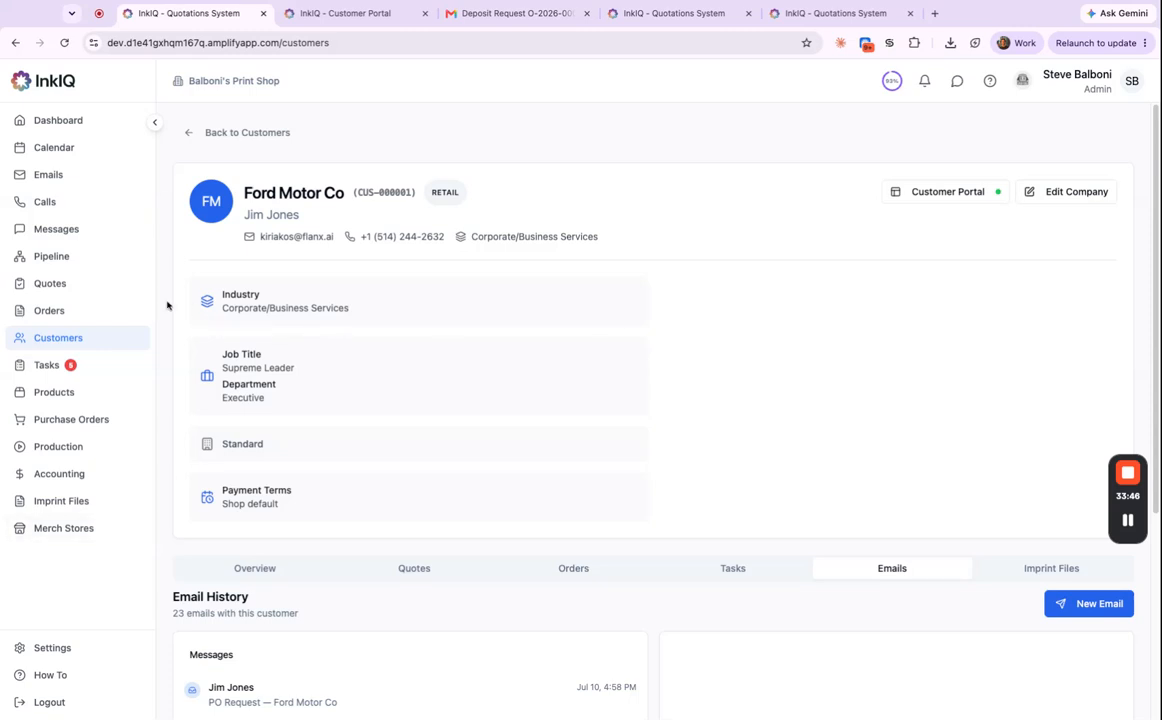
pyautogui.click(75, 310)
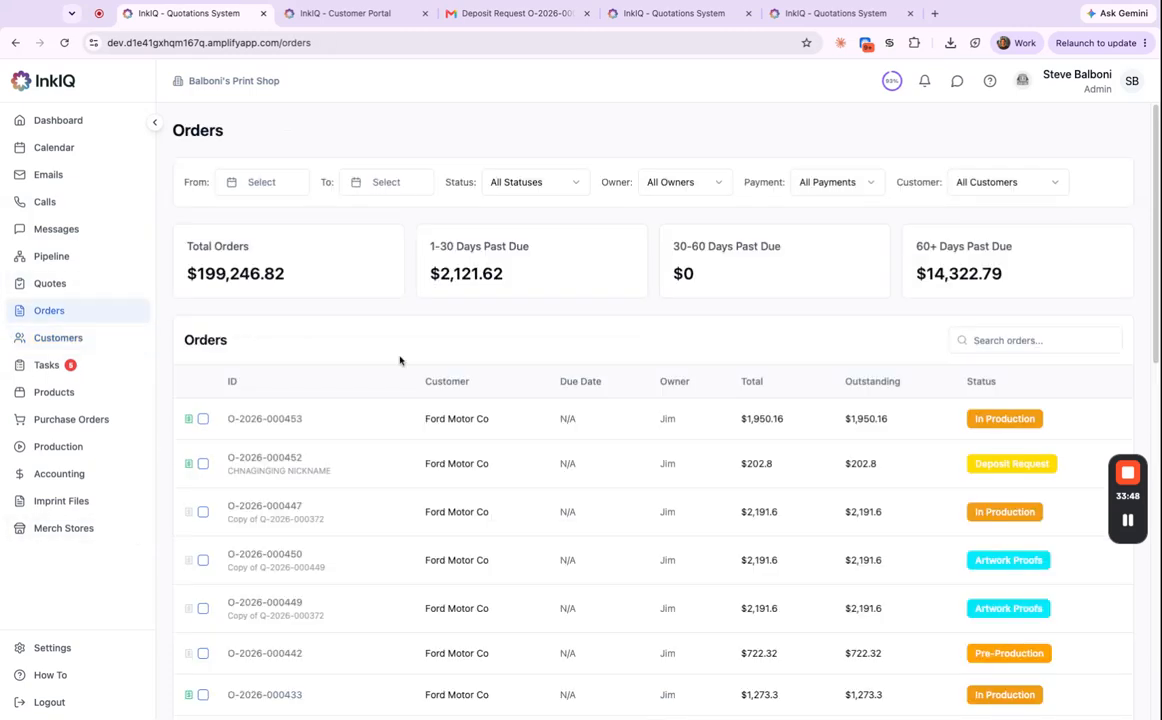
pyautogui.click(503, 424)
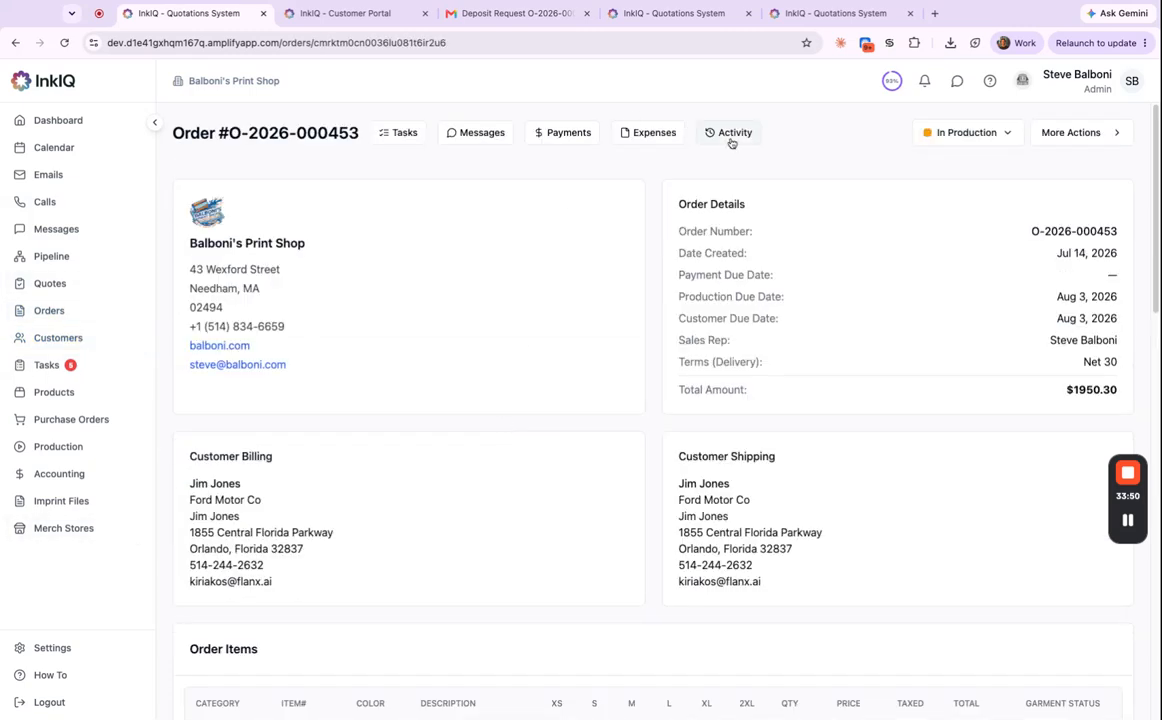
pyautogui.click(731, 143)
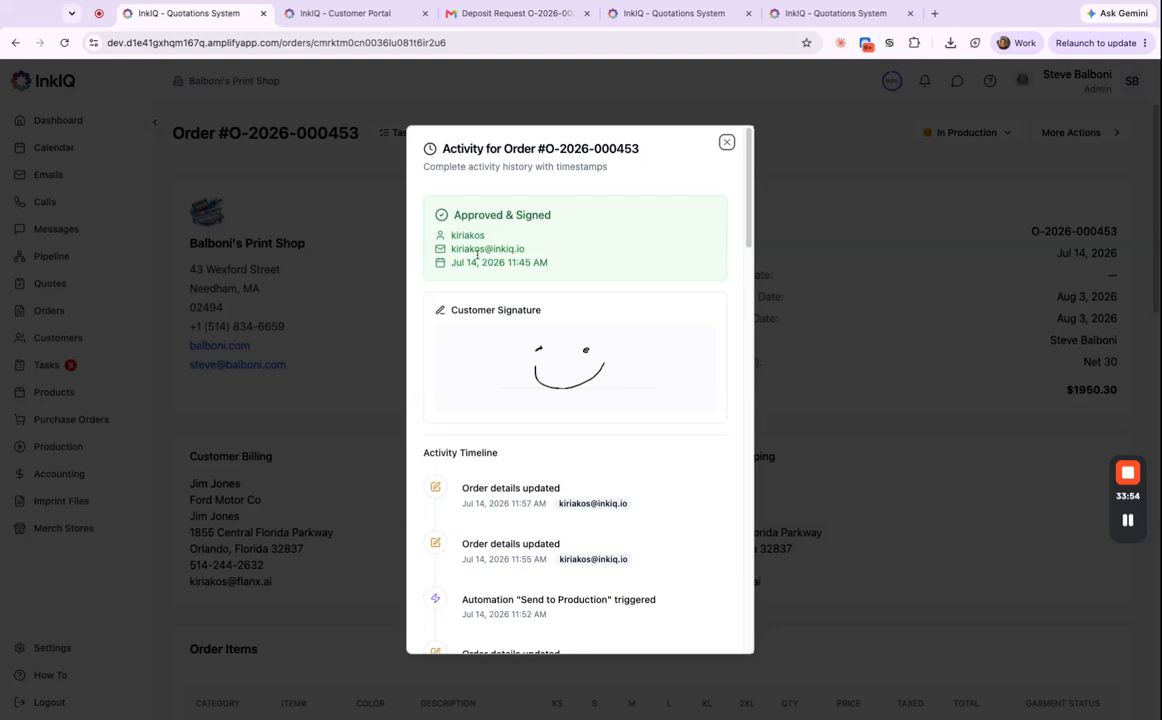
# Scroll the activity timeline down to the quote's creation and back up slightly.
pyautogui.scroll(-10, 553, 344)
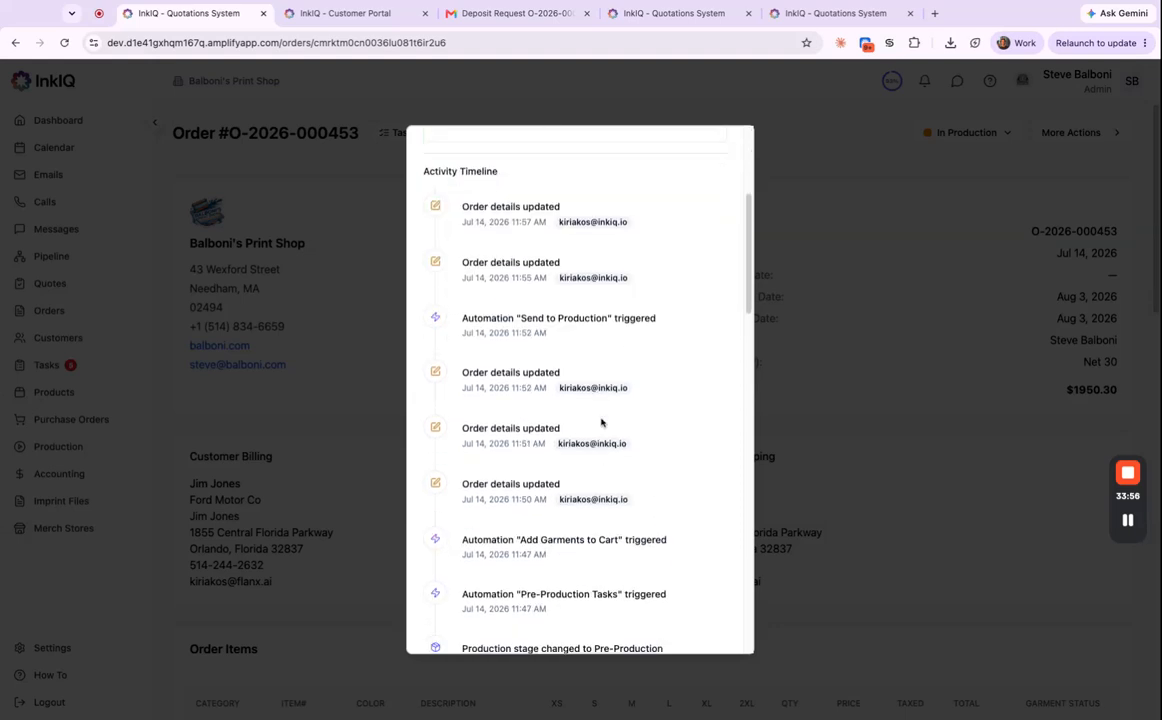
pyautogui.scroll(-3, 575, 309)
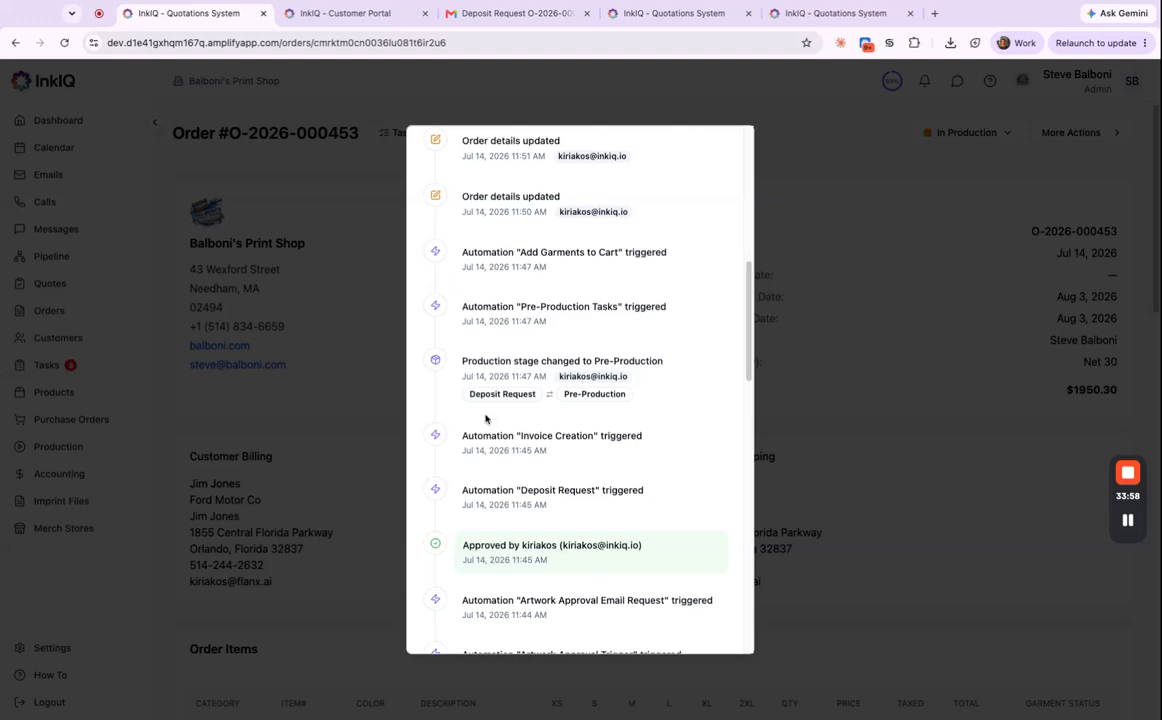
pyautogui.scroll(-10, 552, 404)
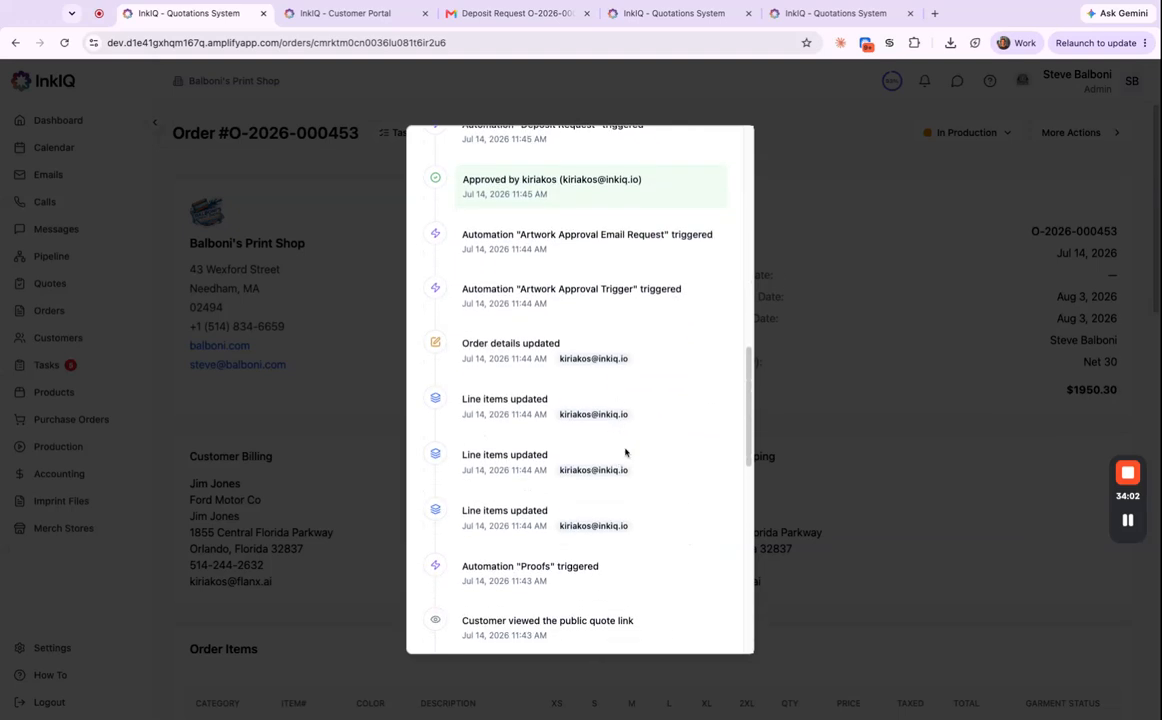
pyautogui.scroll(-6, 624, 453)
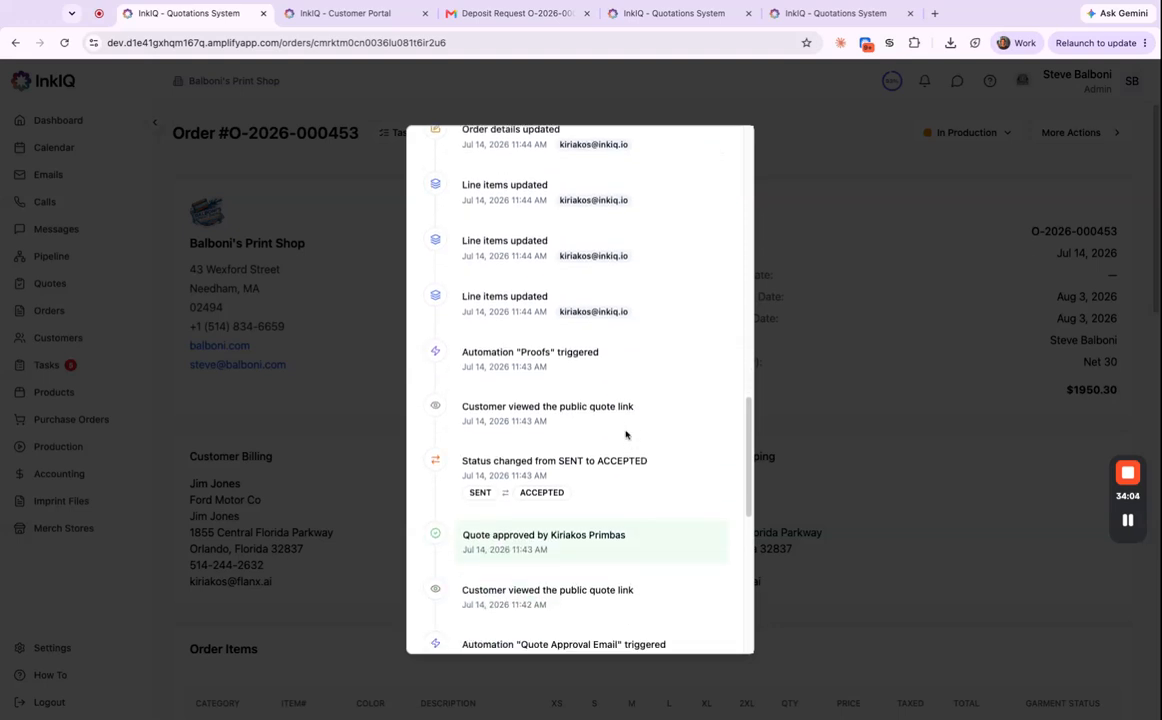
pyautogui.scroll(-2, 560, 380)
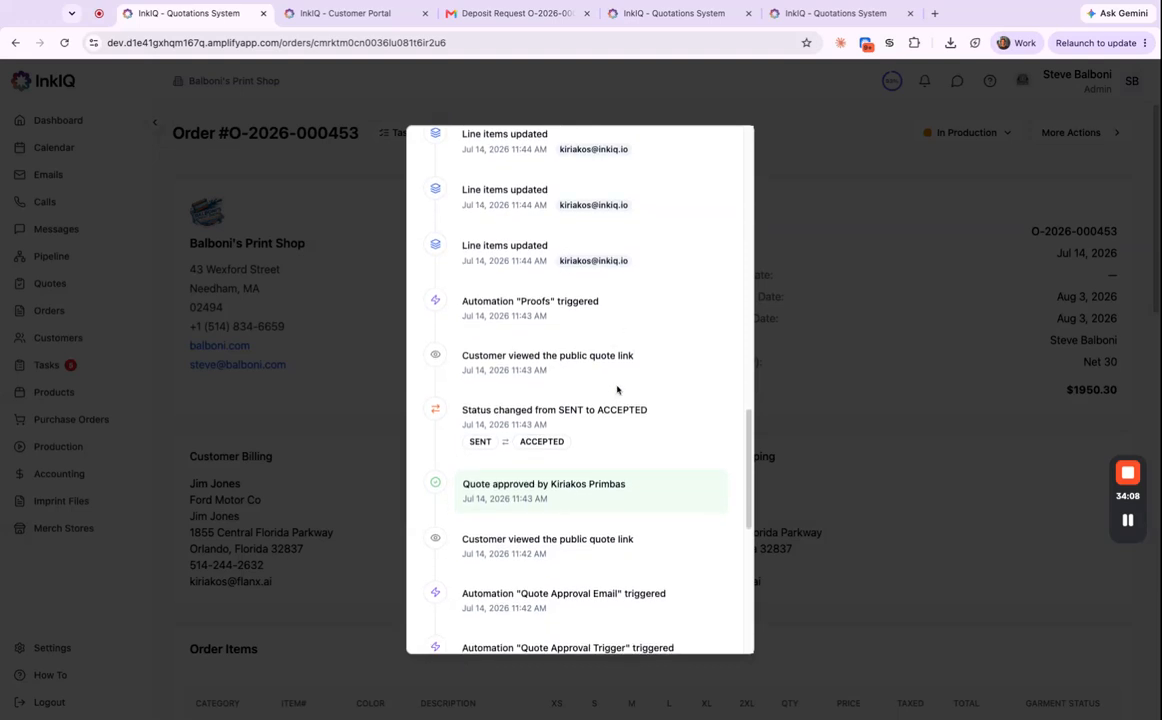
pyautogui.scroll(-2, 617, 390)
pyautogui.scroll(-1, 630, 357)
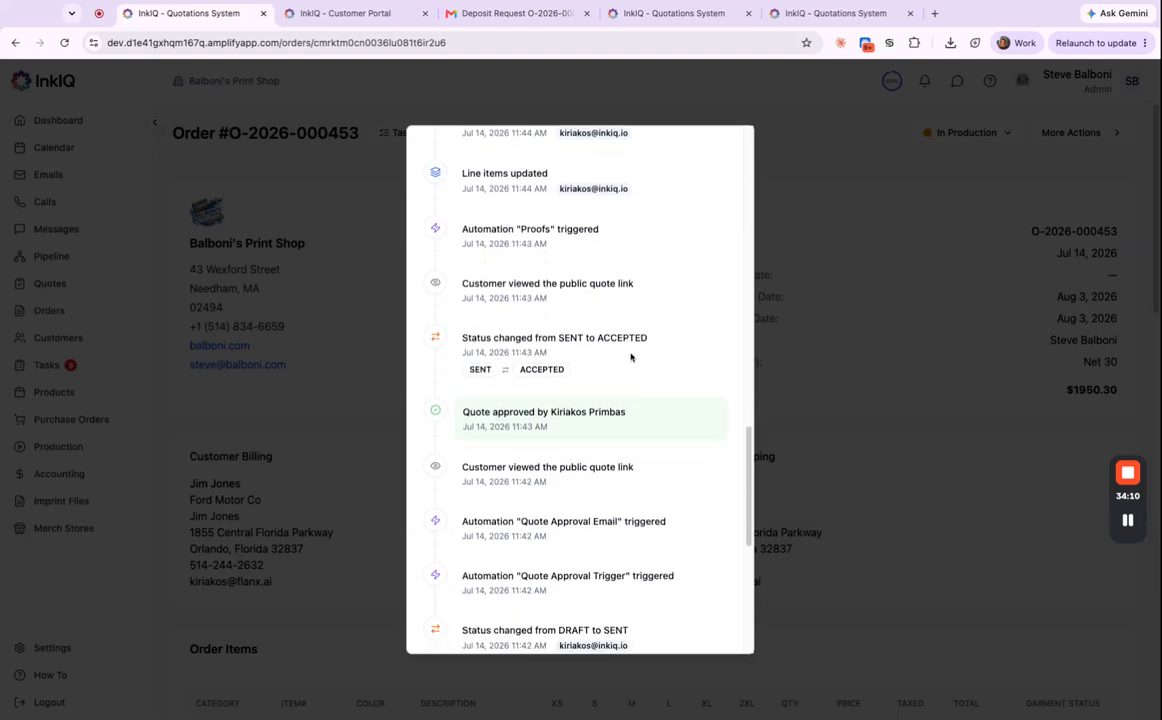
pyautogui.scroll(-2, 638, 361)
pyautogui.scroll(-10, 650, 368)
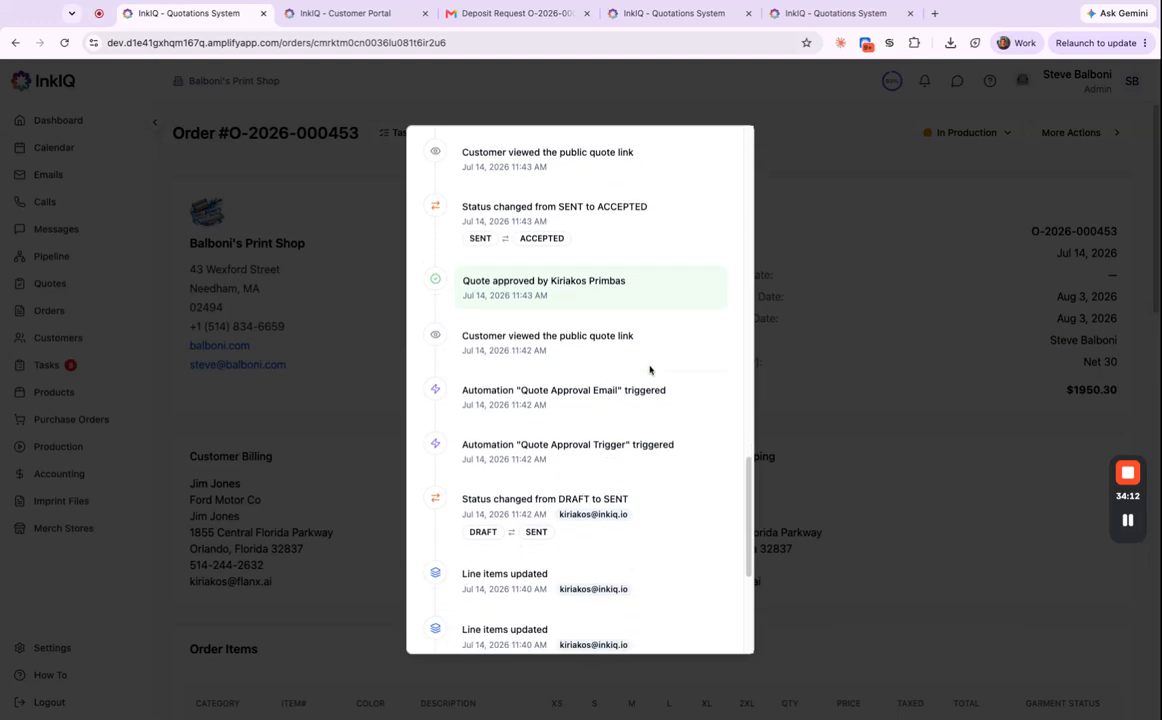
pyautogui.scroll(12, 656, 356)
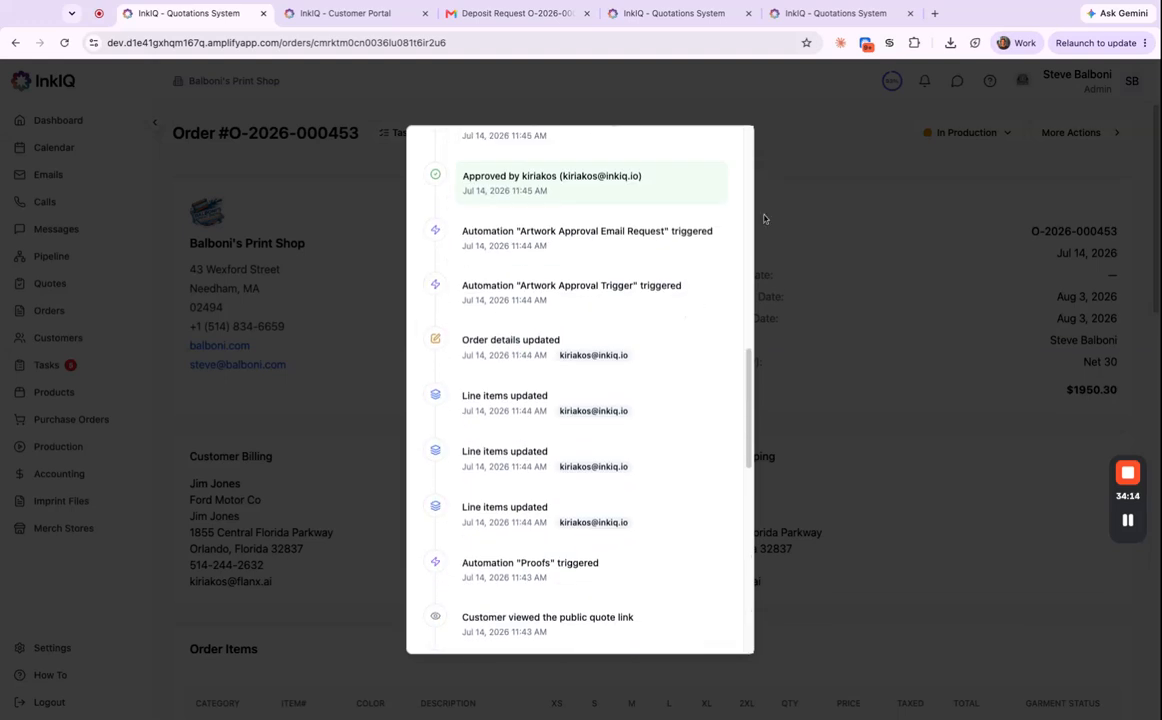
# Return to the order, confirm no payments are recorded yet, and bring up More Actions.
pyautogui.click(800, 208)
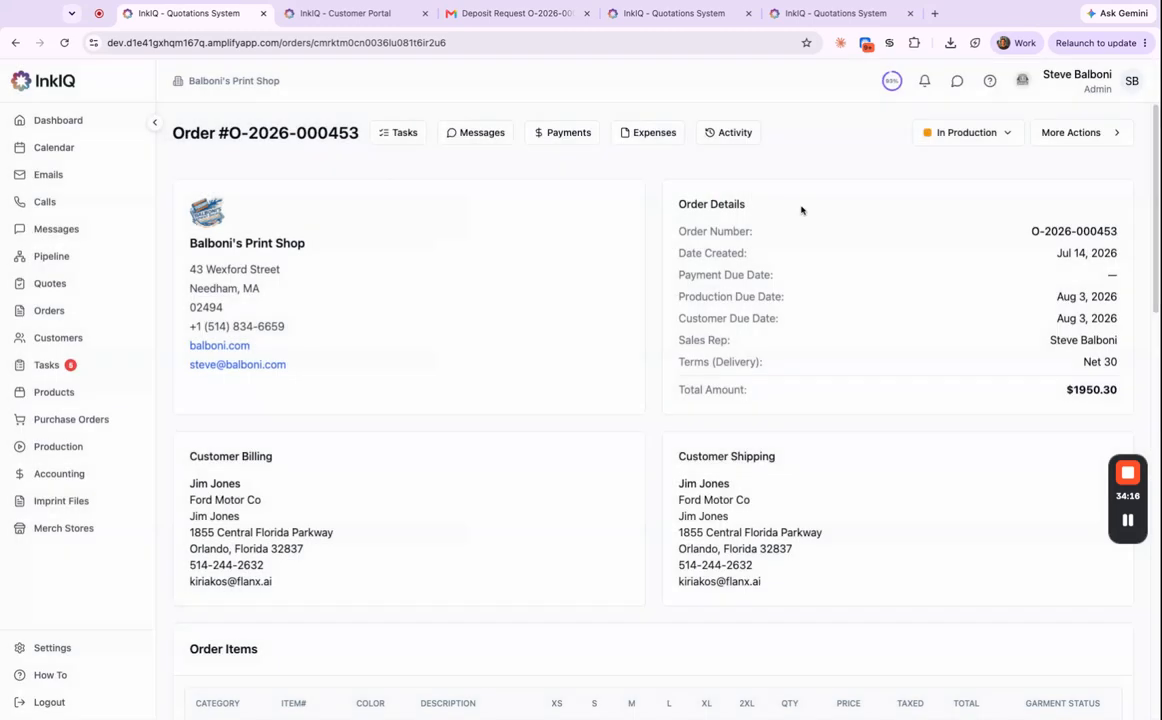
pyautogui.click(562, 132)
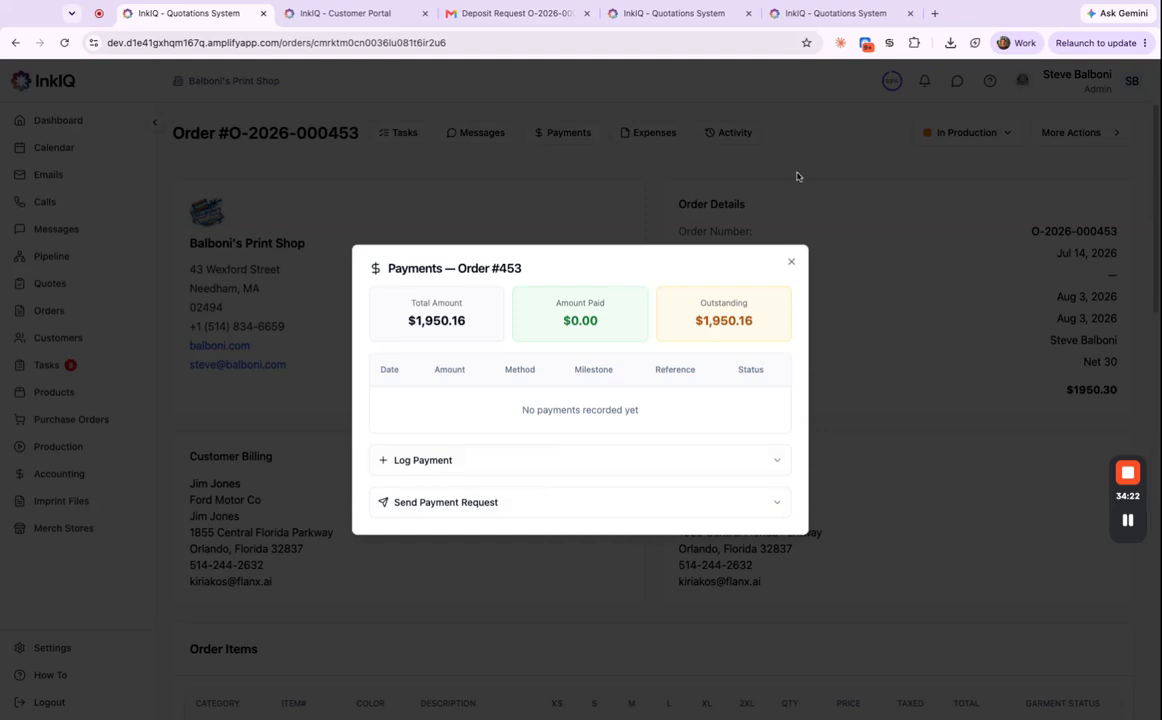
pyautogui.click(733, 187)
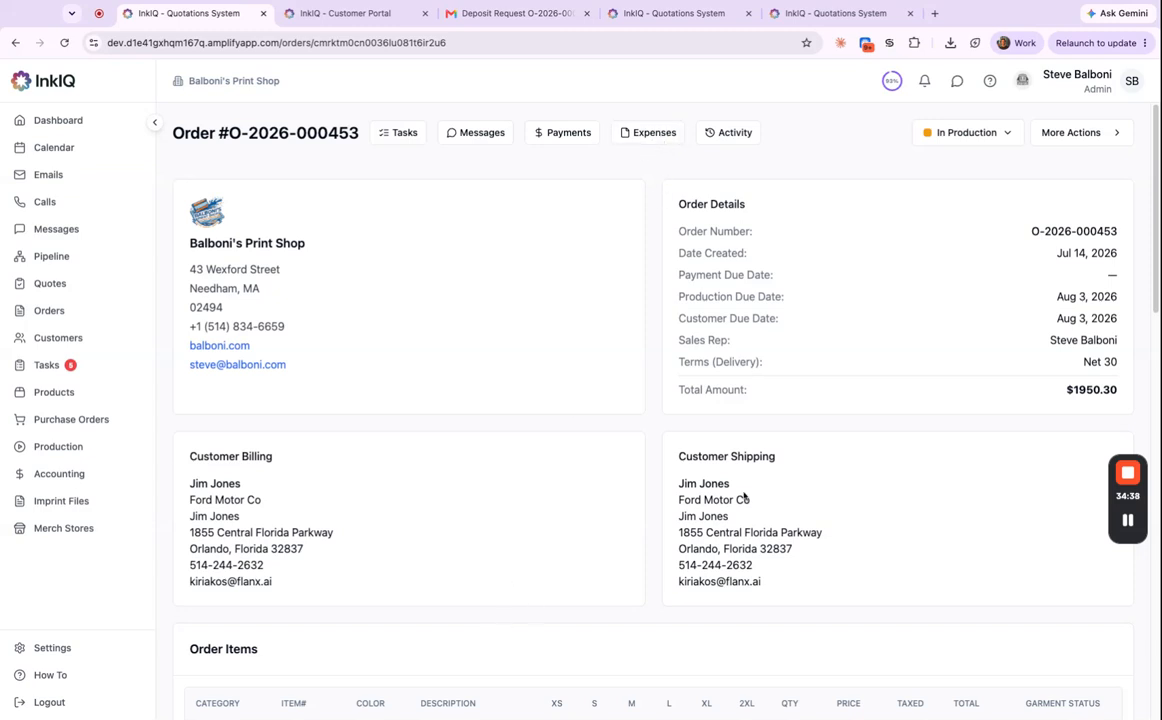
pyautogui.click(1117, 140)
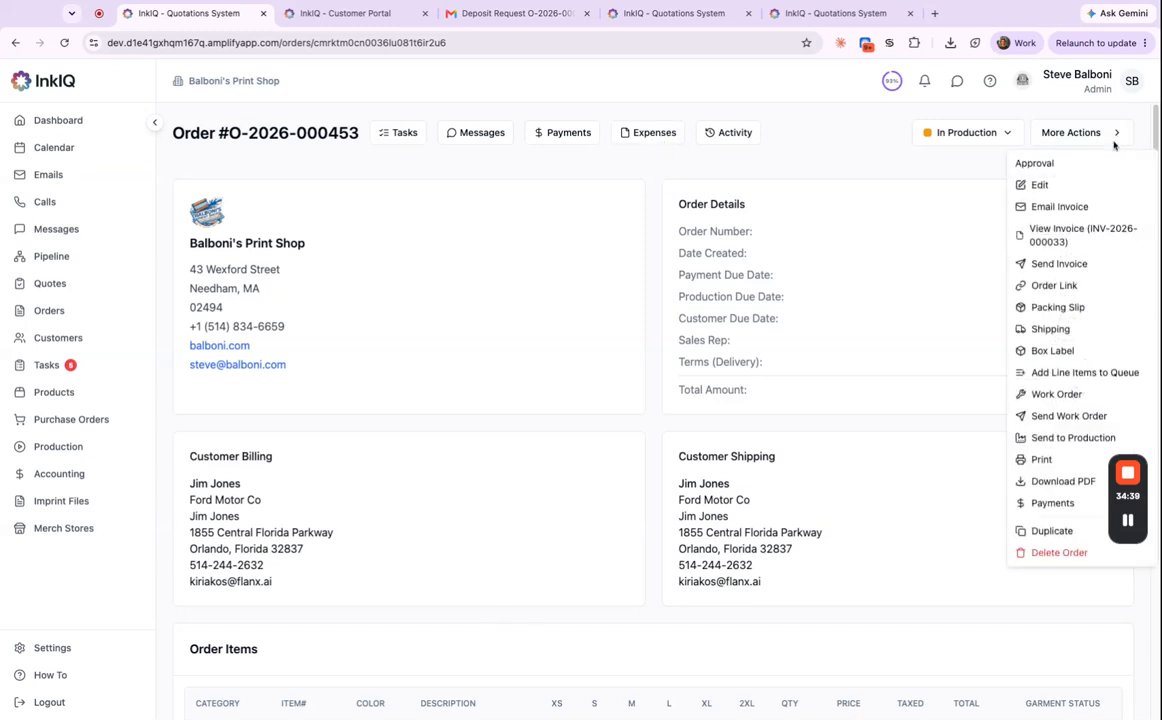
# Get shipping prices for 2 boxes using the 'I will drop off the package' option.
pyautogui.click(1068, 333)
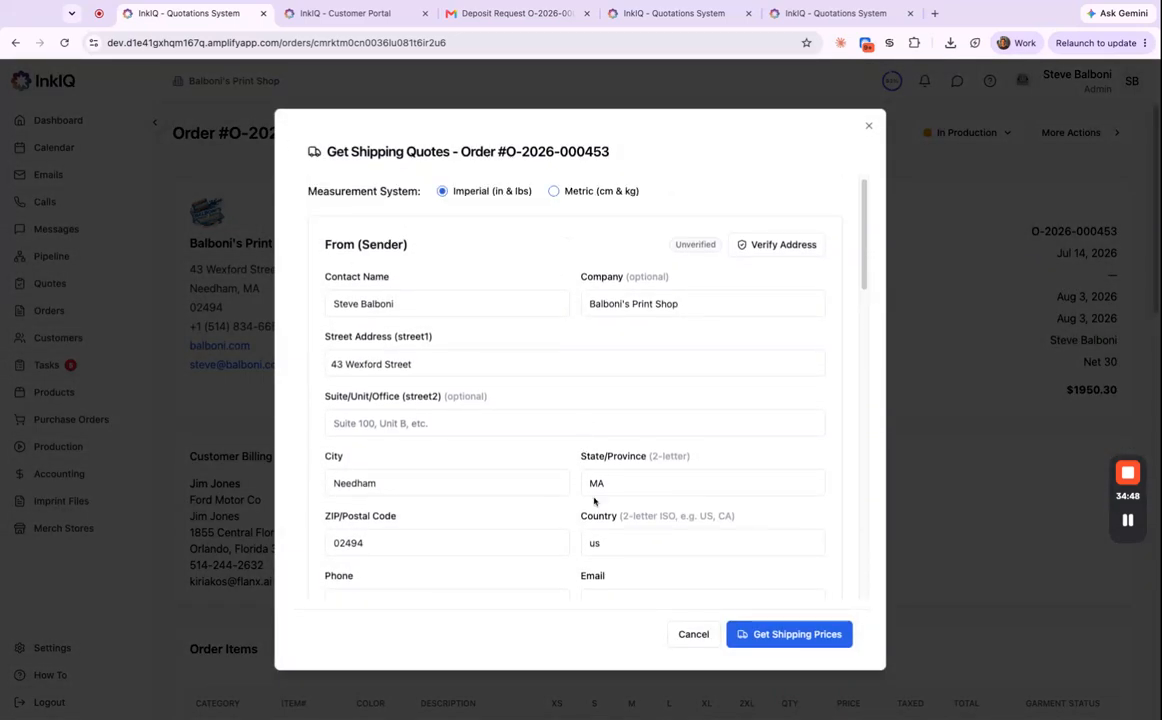
pyautogui.scroll(-8, 598, 498)
pyautogui.scroll(-3, 603, 494)
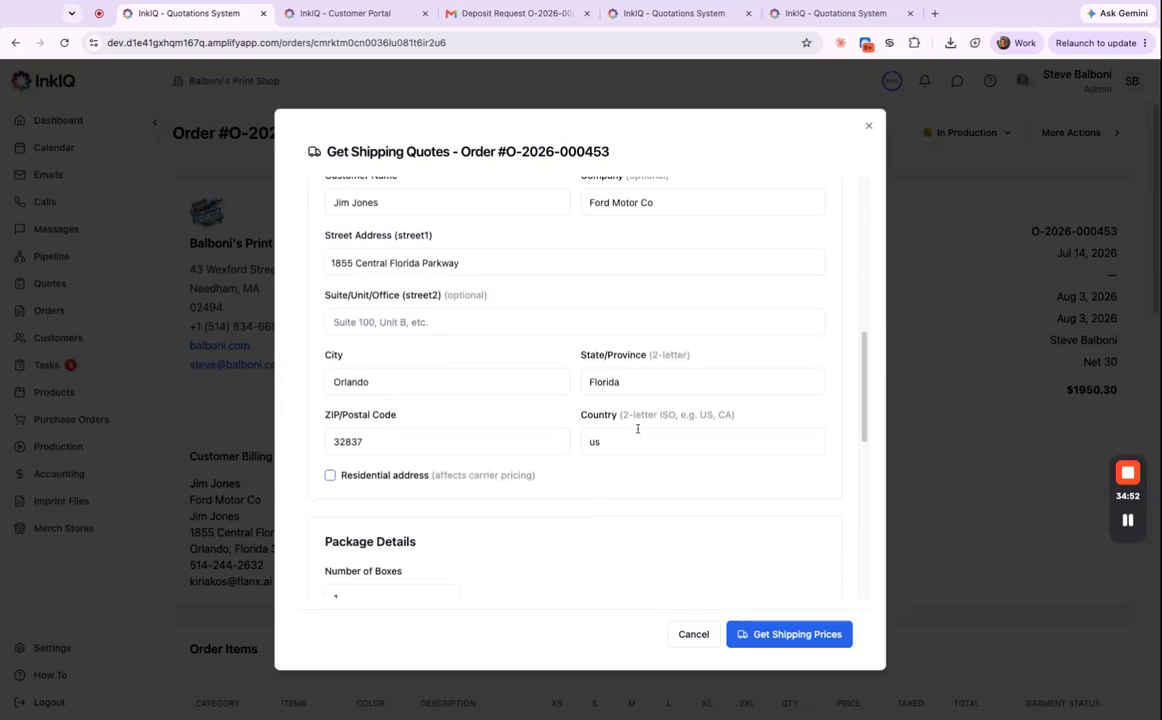
pyautogui.scroll(-2, 560, 440)
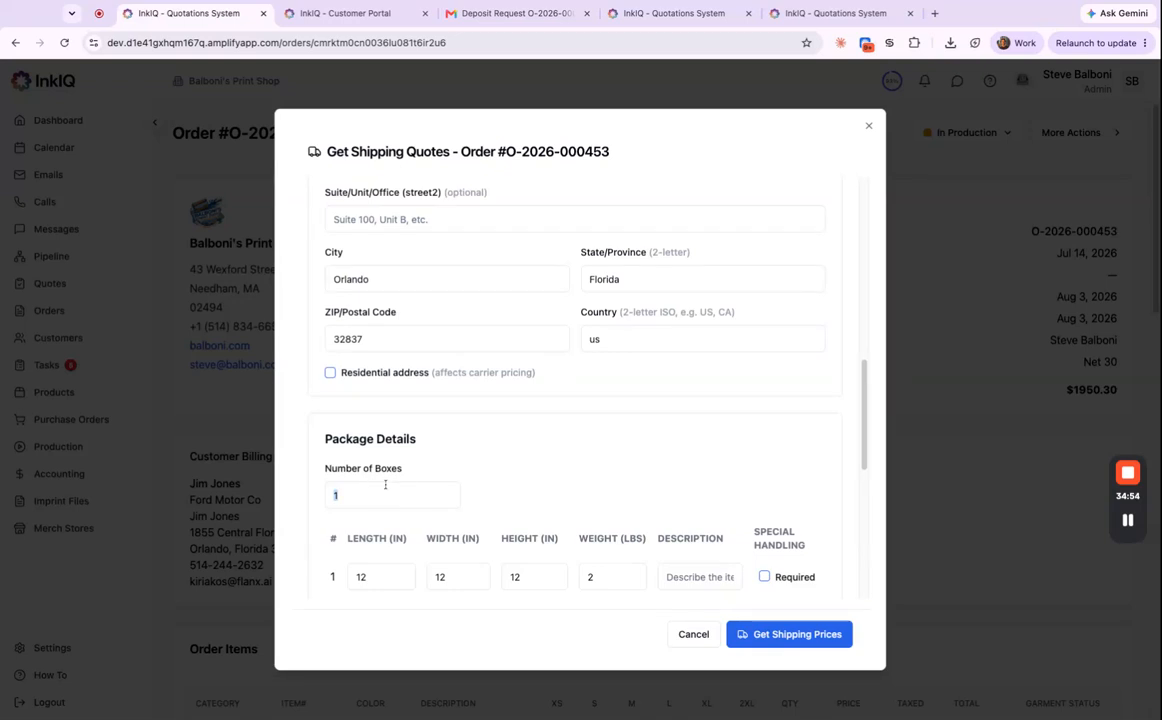
pyautogui.write('2')
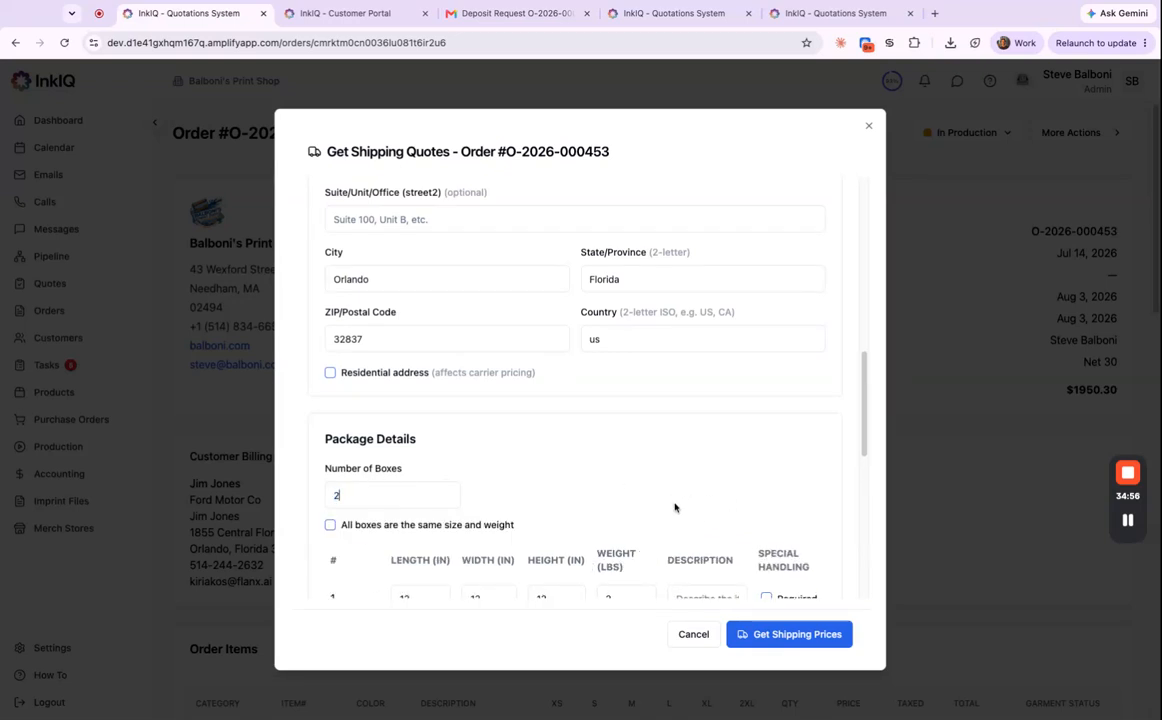
pyautogui.scroll(-4, 678, 504)
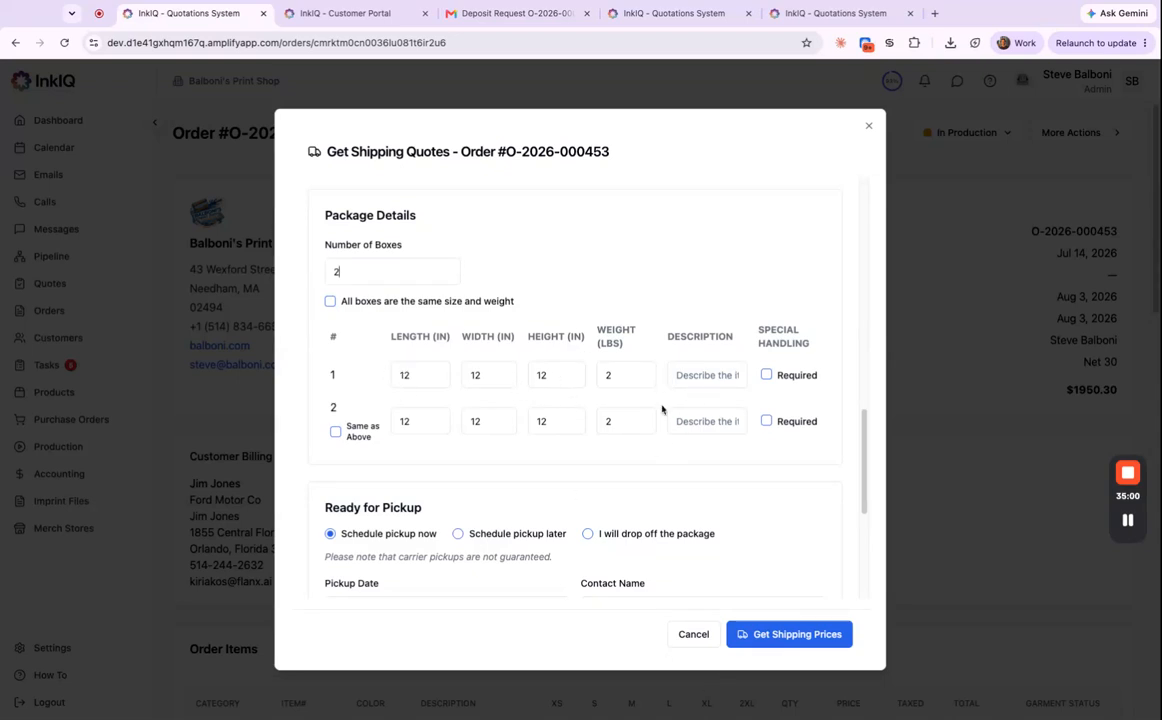
pyautogui.scroll(-2, 765, 492)
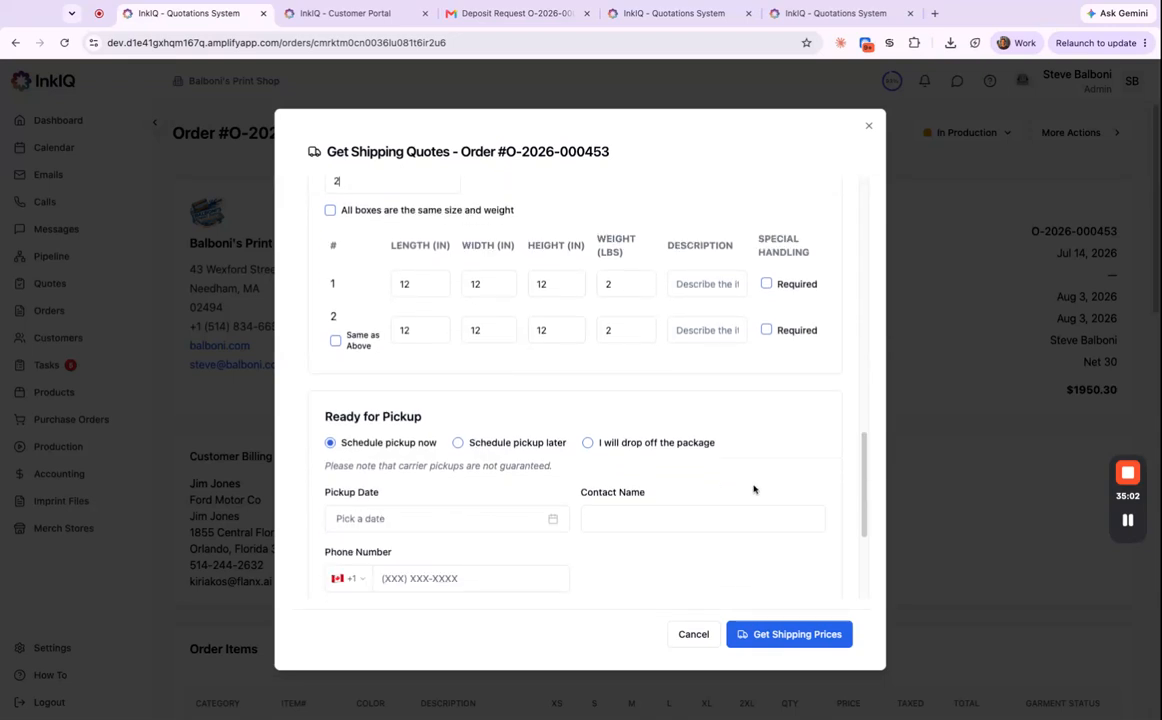
pyautogui.scroll(-3, 705, 522)
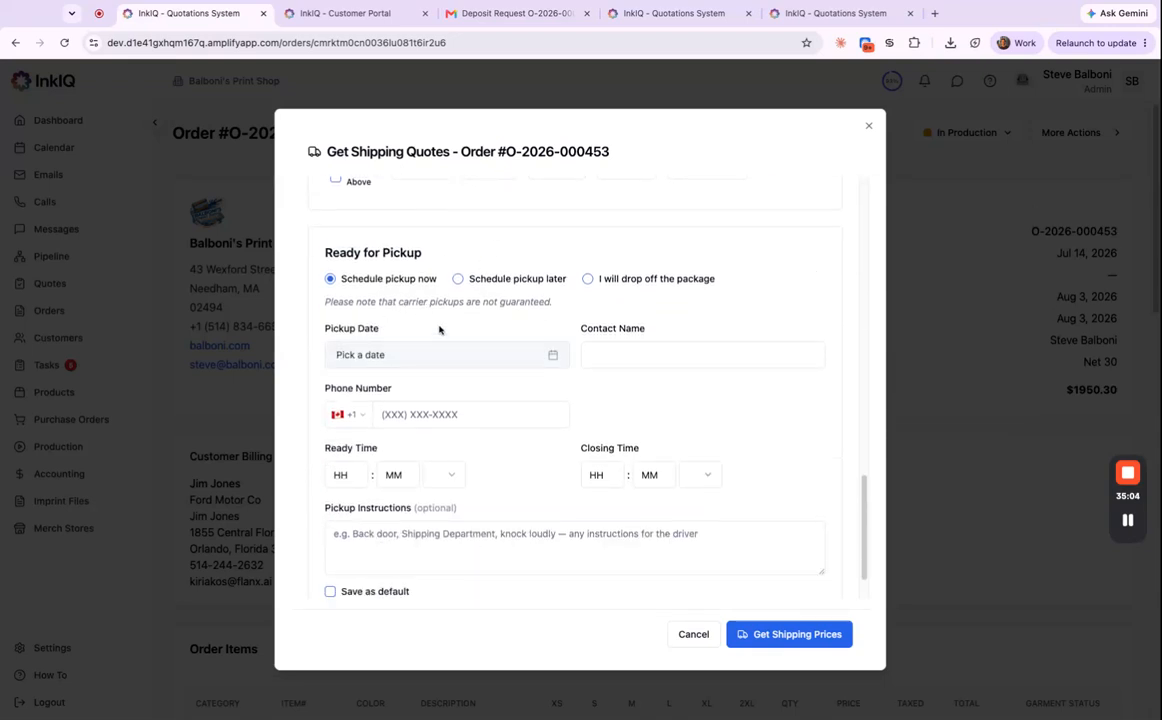
pyautogui.click(588, 280)
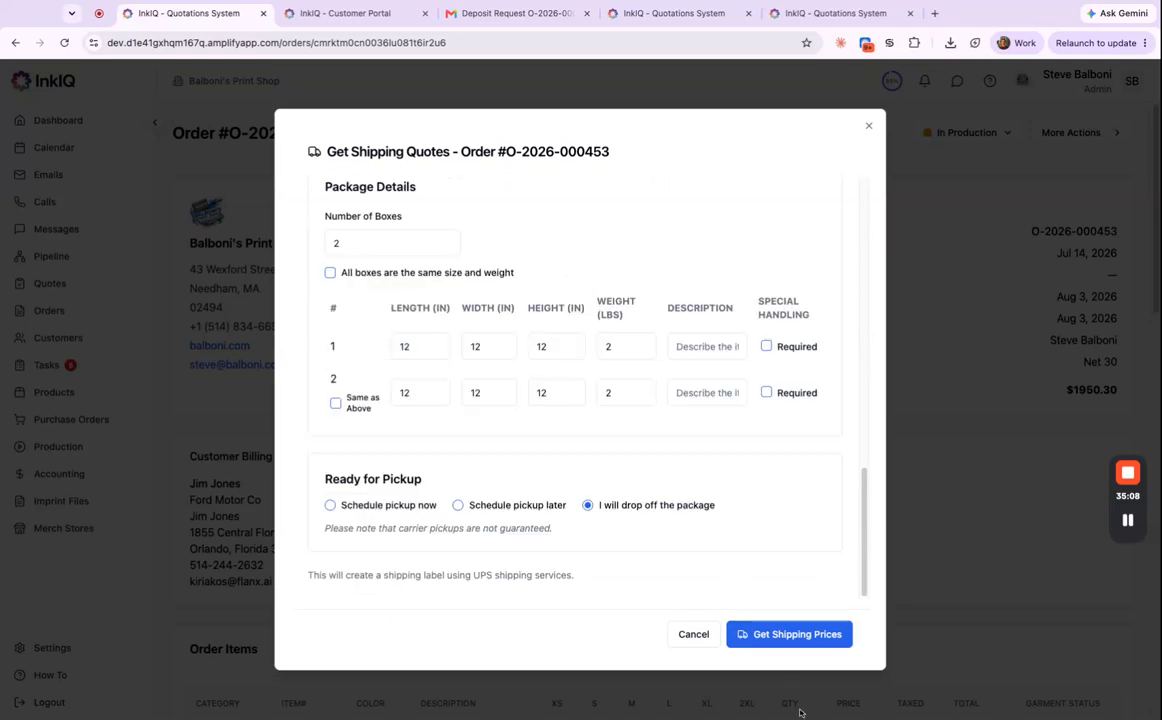
pyautogui.click(800, 634)
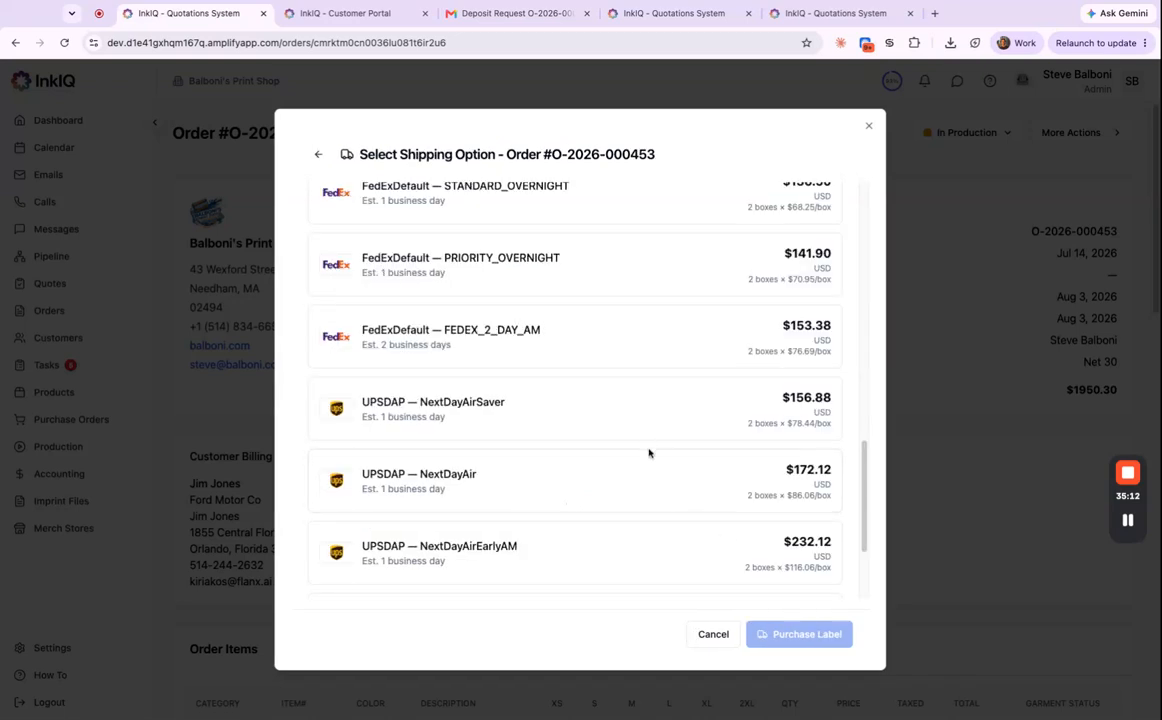
# Select the $18.26 UPSDAP UPSGroundsaverGreaterThan1lb rate, making the total $1968.56, and close the shipping options.
pyautogui.scroll(10, 648, 450)
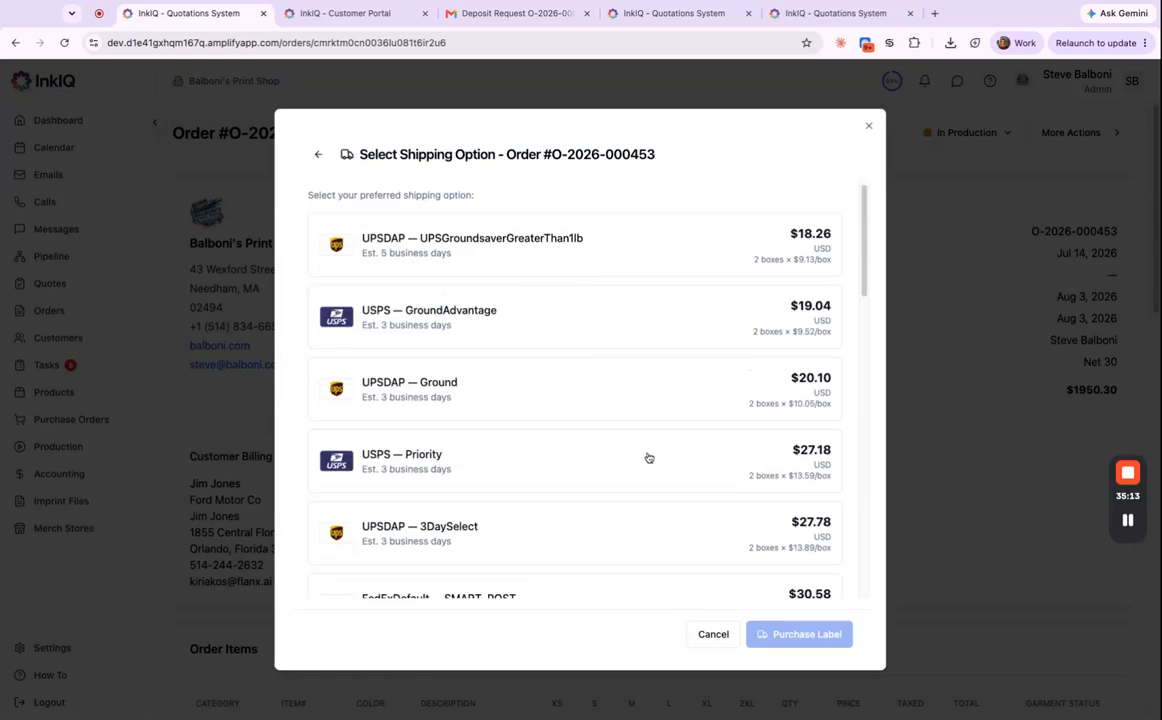
pyautogui.click(676, 263)
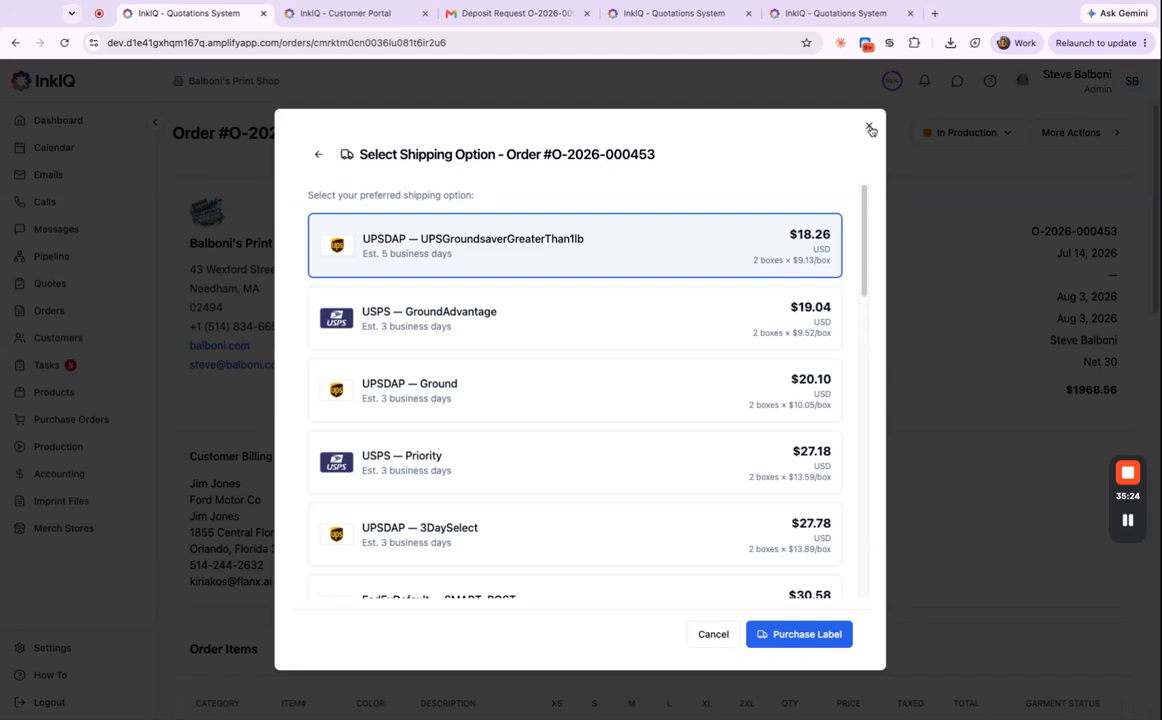
pyautogui.click(869, 128)
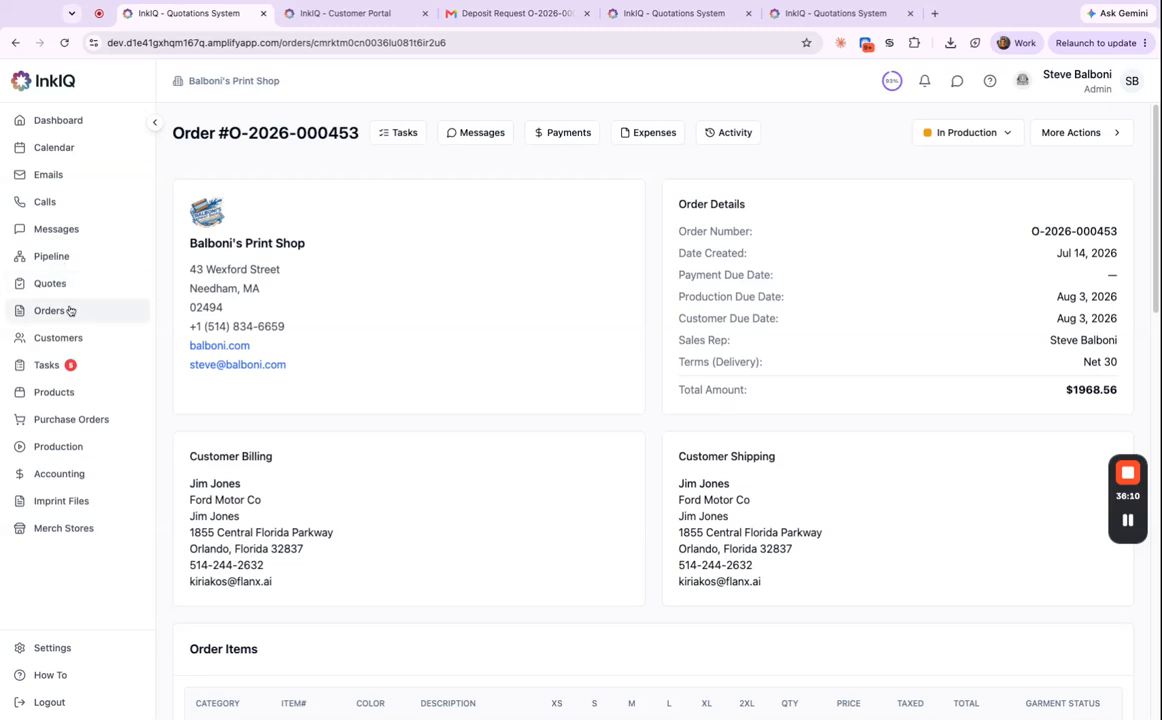
# Create a new In Stock merch store and advance to the Store Basics step.
pyautogui.click(87, 531)
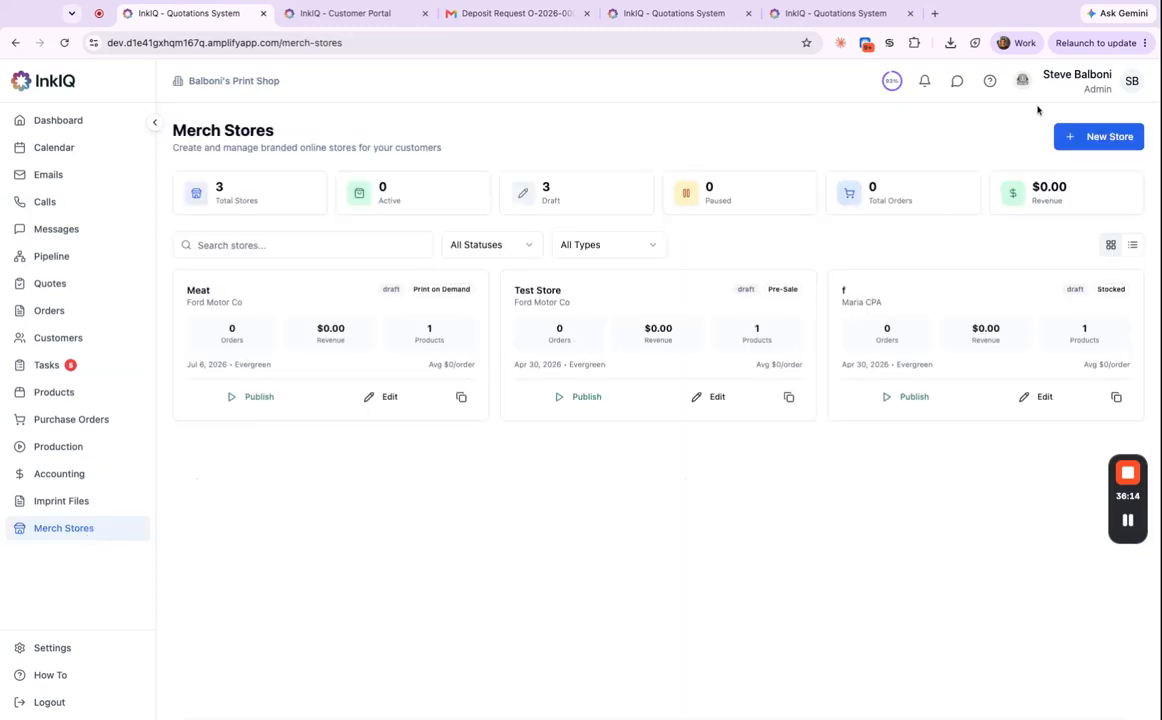
pyautogui.click(1106, 143)
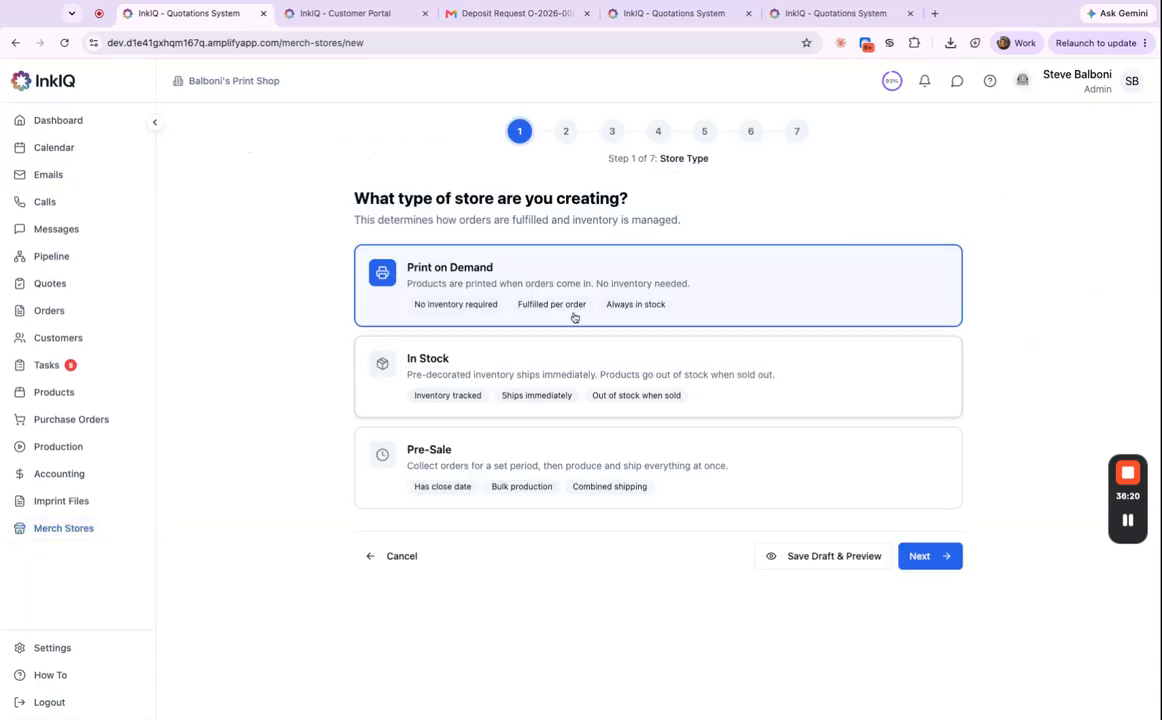
pyautogui.click(669, 371)
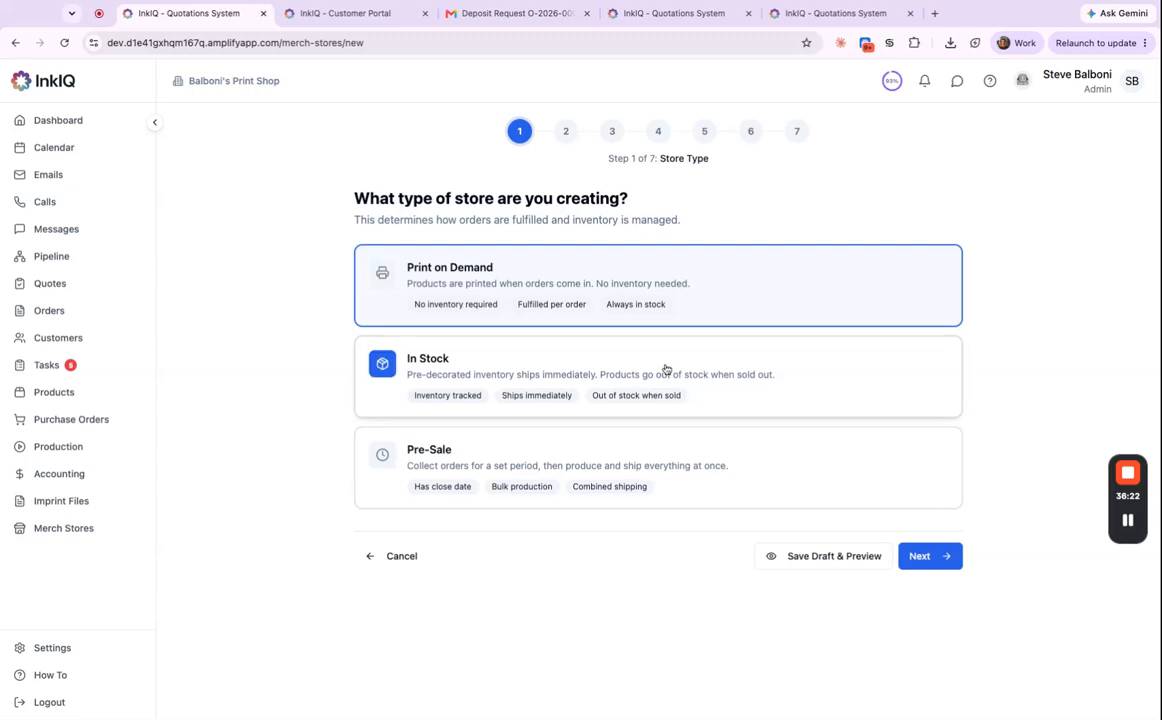
pyautogui.click(927, 561)
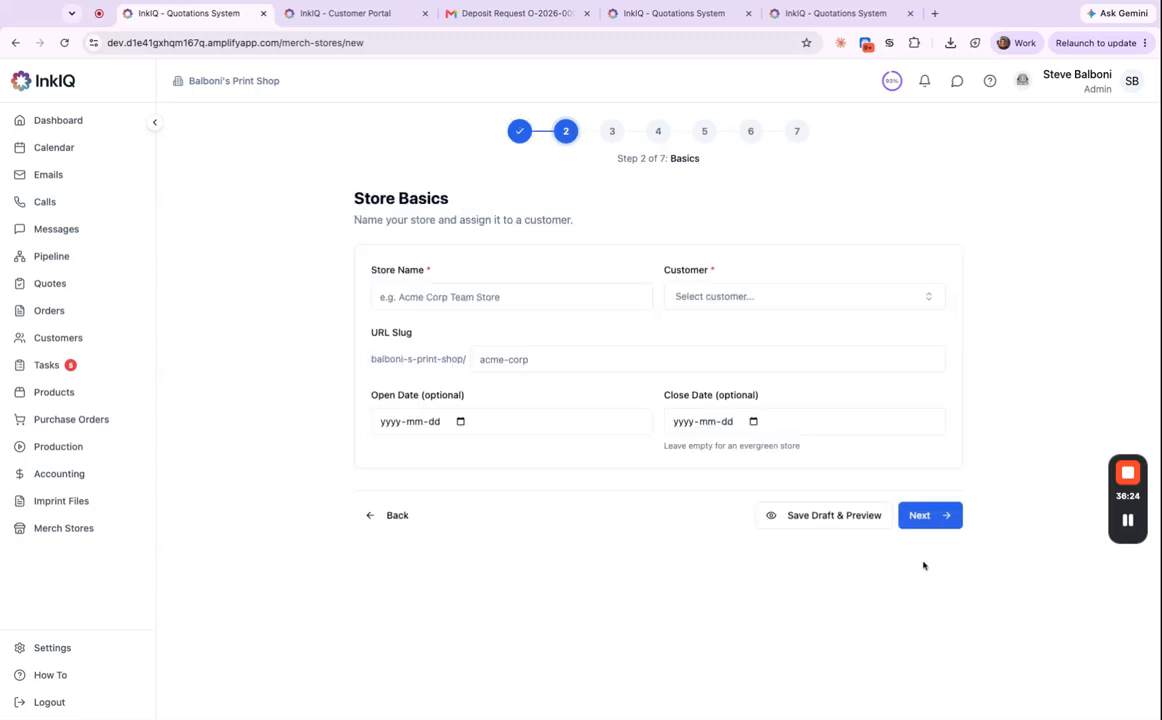
pyautogui.click(937, 525)
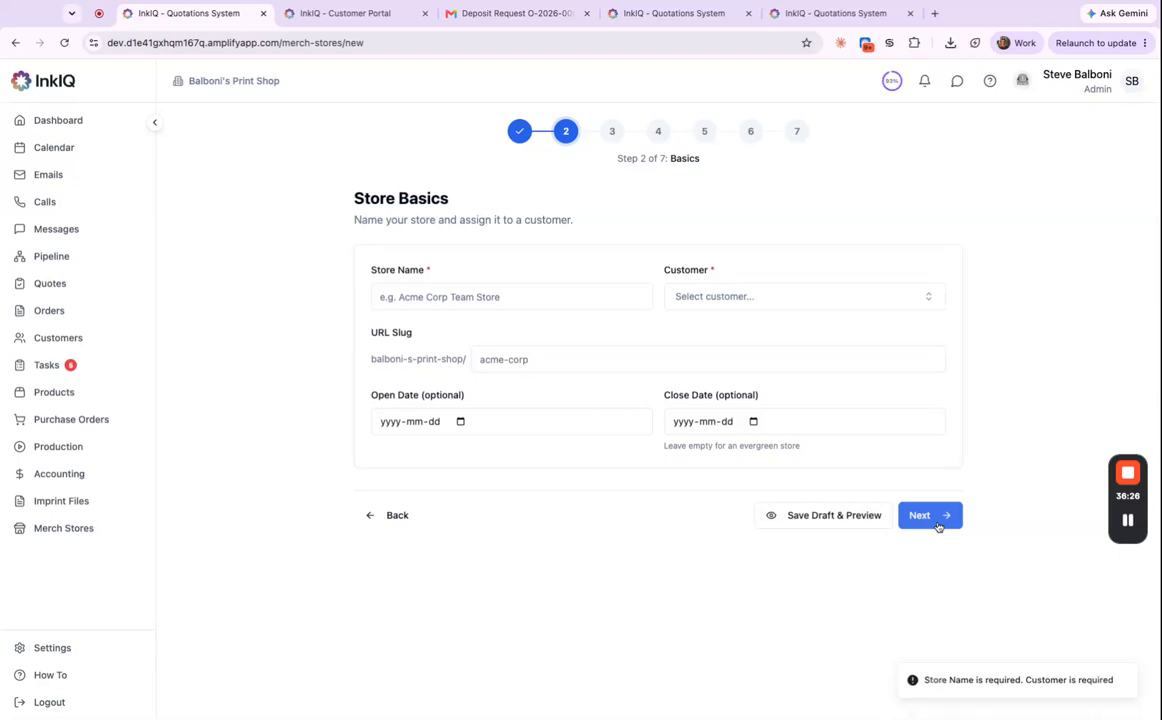